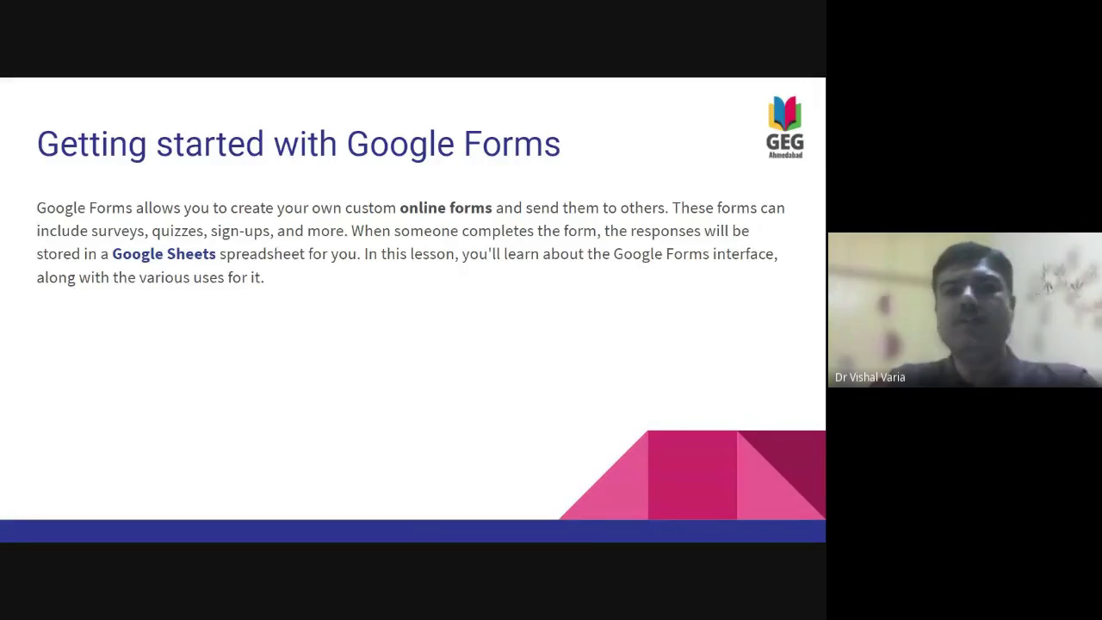
# - Advance the slideshow to slide 3, 'How to get Google Forms'
pyautogui.press('Right')
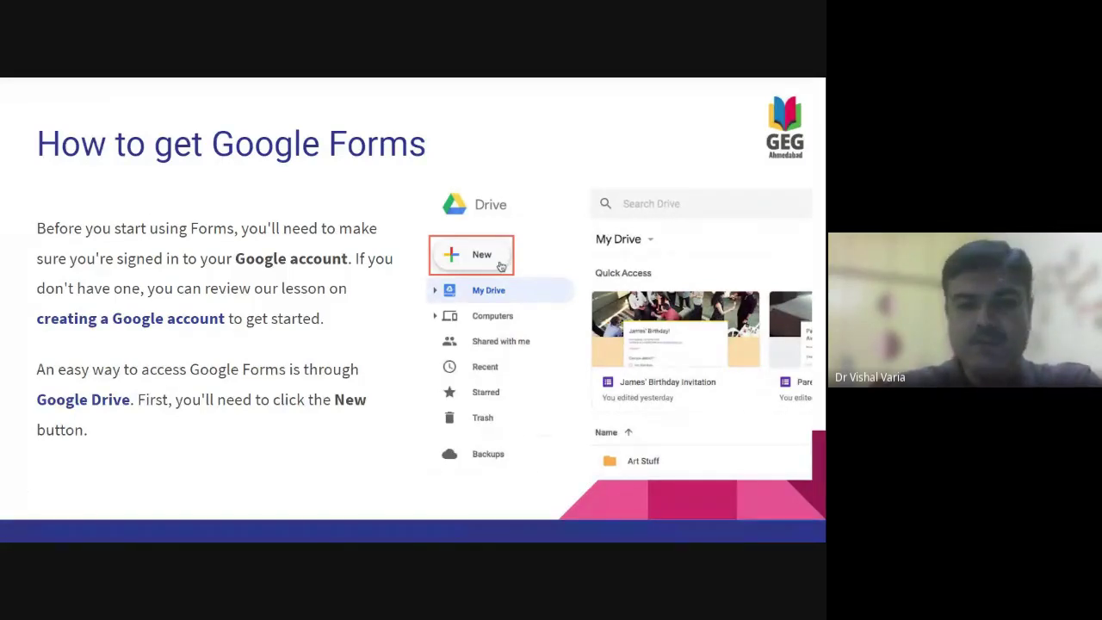
# - Go through the setup, Form Interface and 'What can you do' slides to 'Creating Simple Forms'
pyautogui.press('Right')
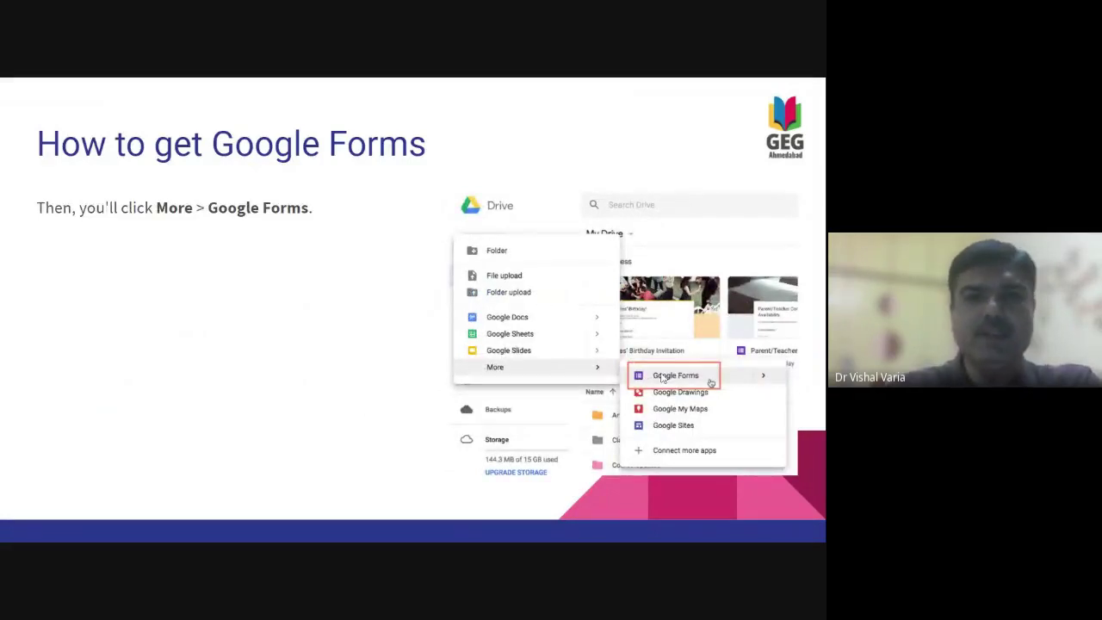
pyautogui.press('Right')
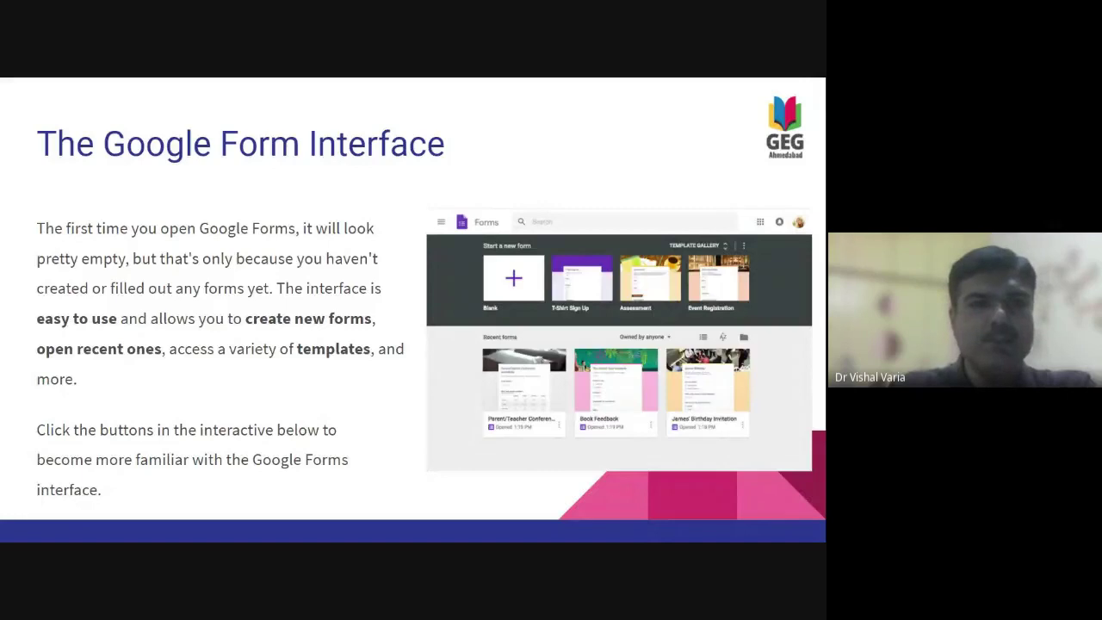
pyautogui.press('Right')
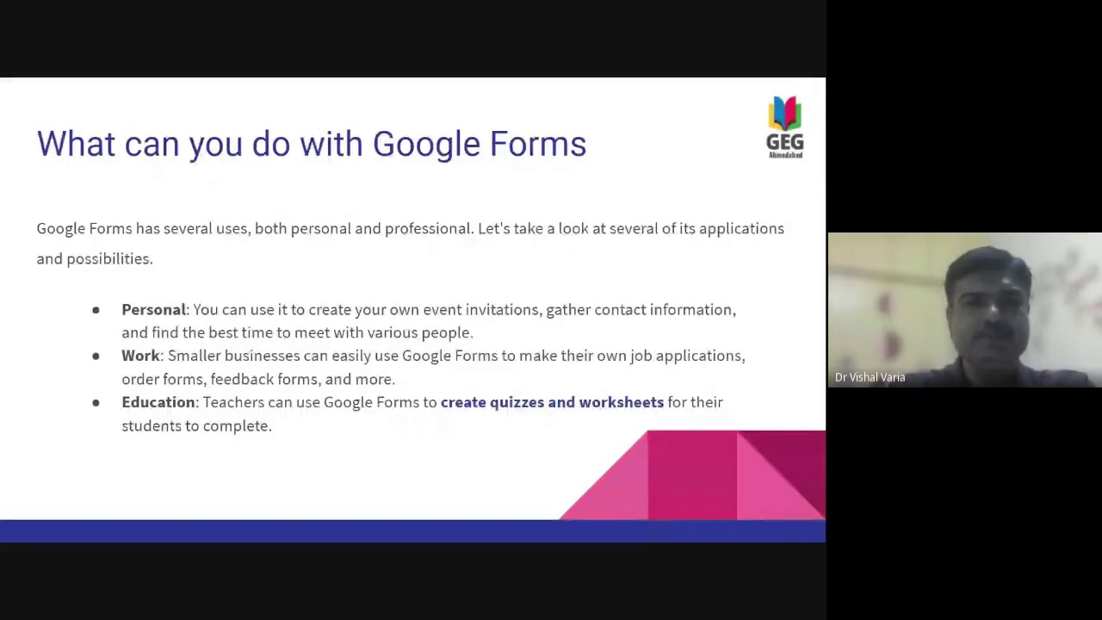
pyautogui.press('Right')
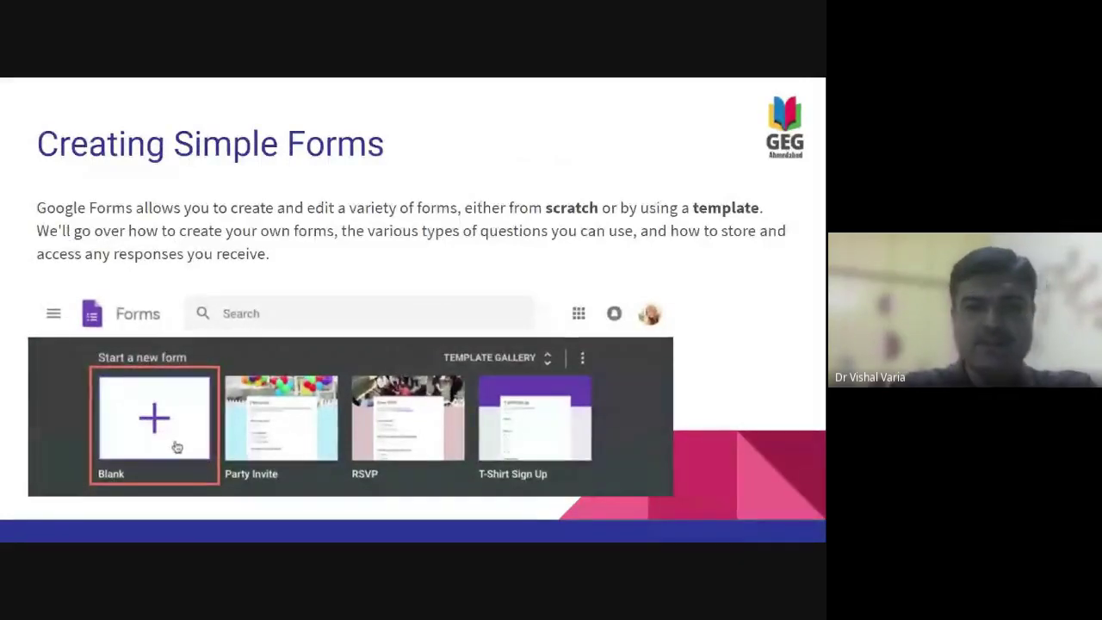
# - Present the Short Answer, Multiple Choice, Linear Scale and Date and Time slides, reaching 'Using Templates'
pyautogui.press('Right')
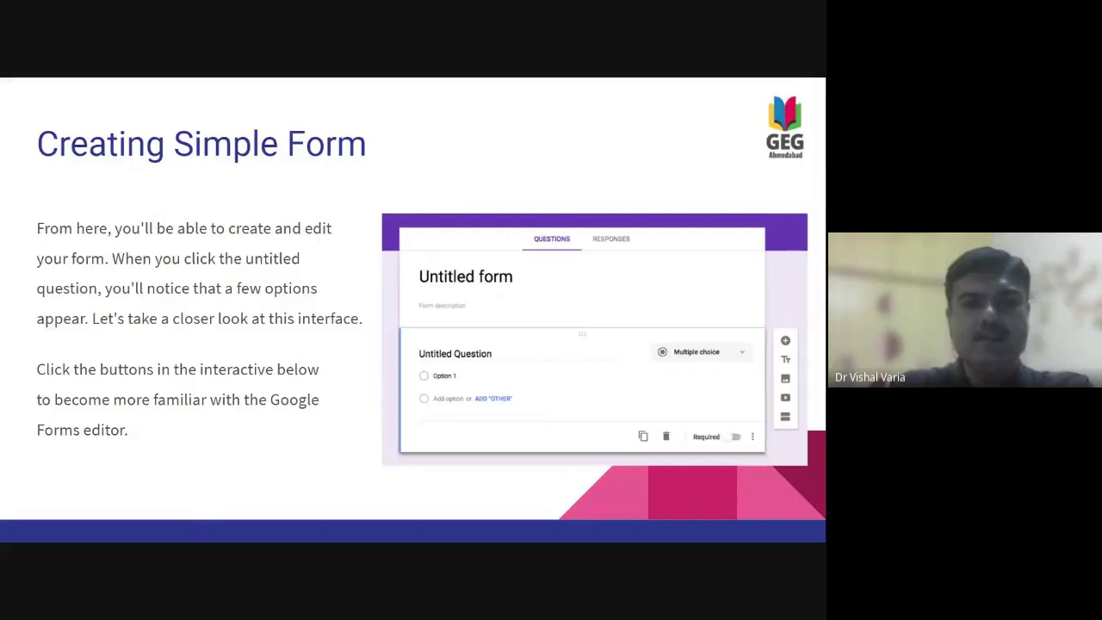
pyautogui.press('Right')
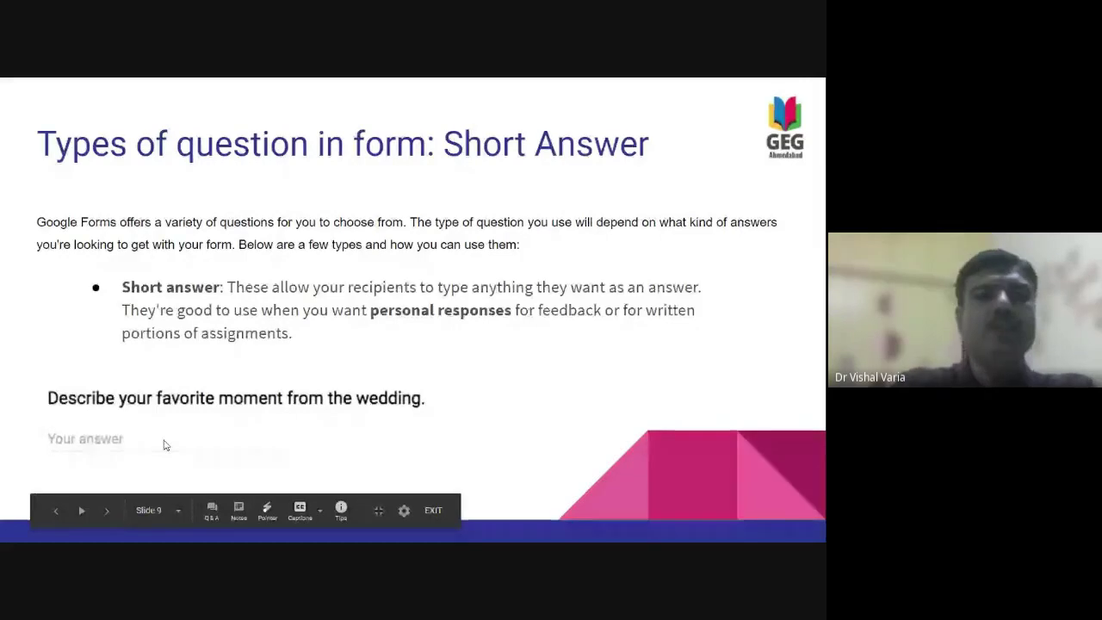
pyautogui.press('Right')
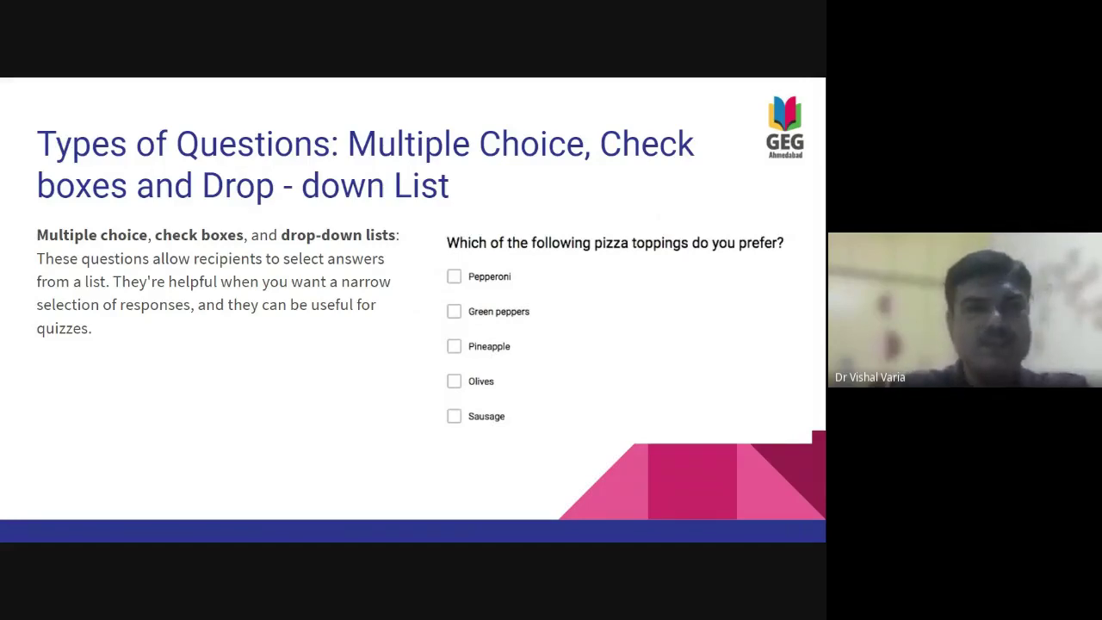
pyautogui.press('Right')
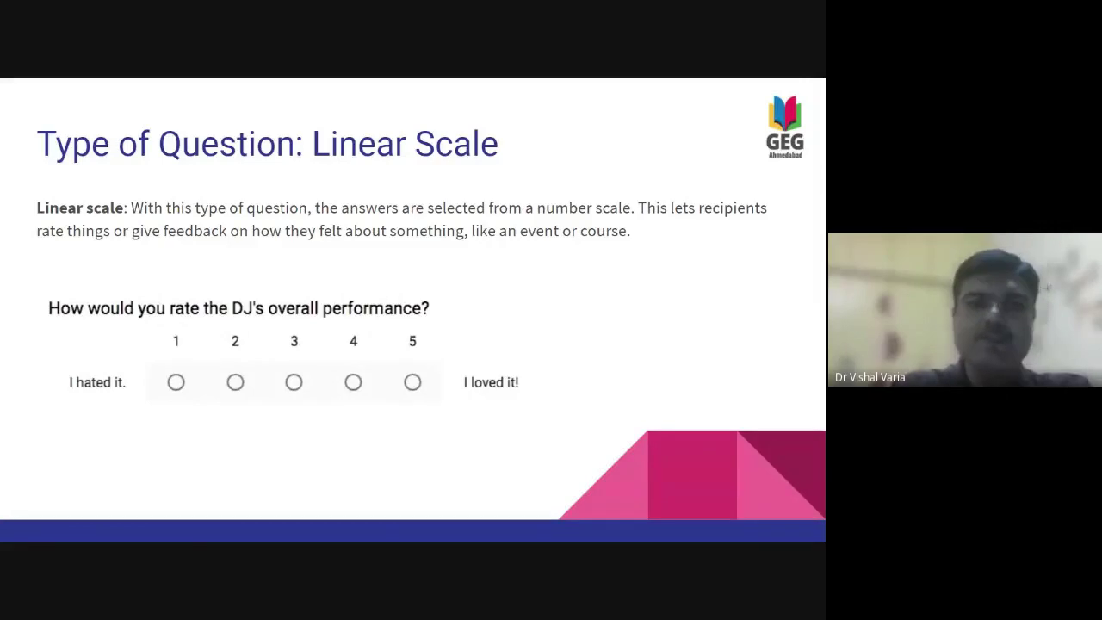
pyautogui.press('Right')
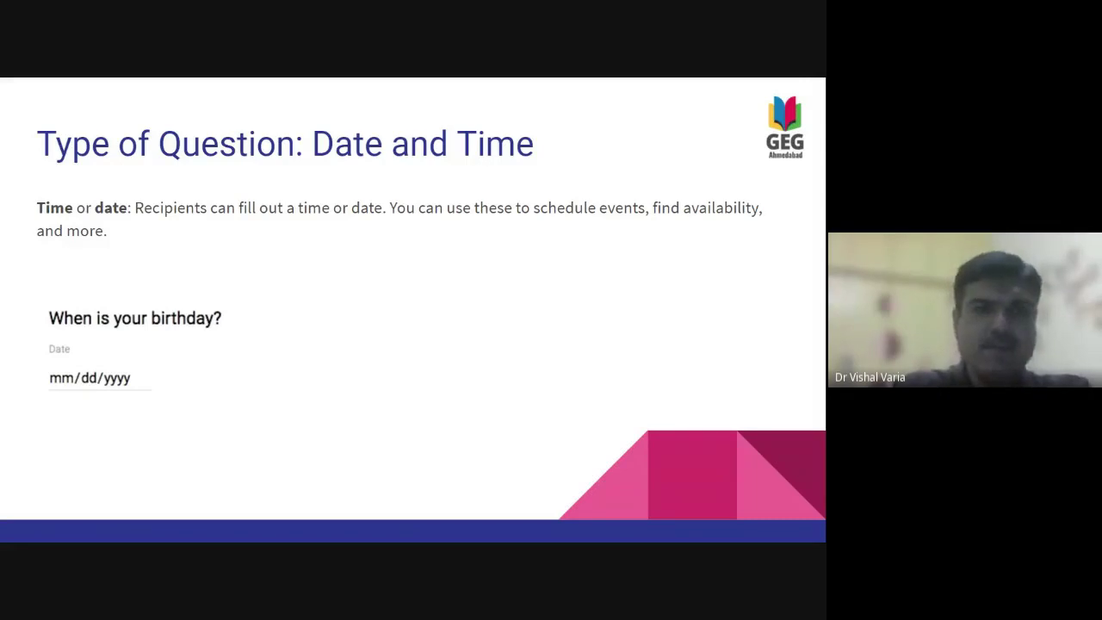
pyautogui.press('Right')
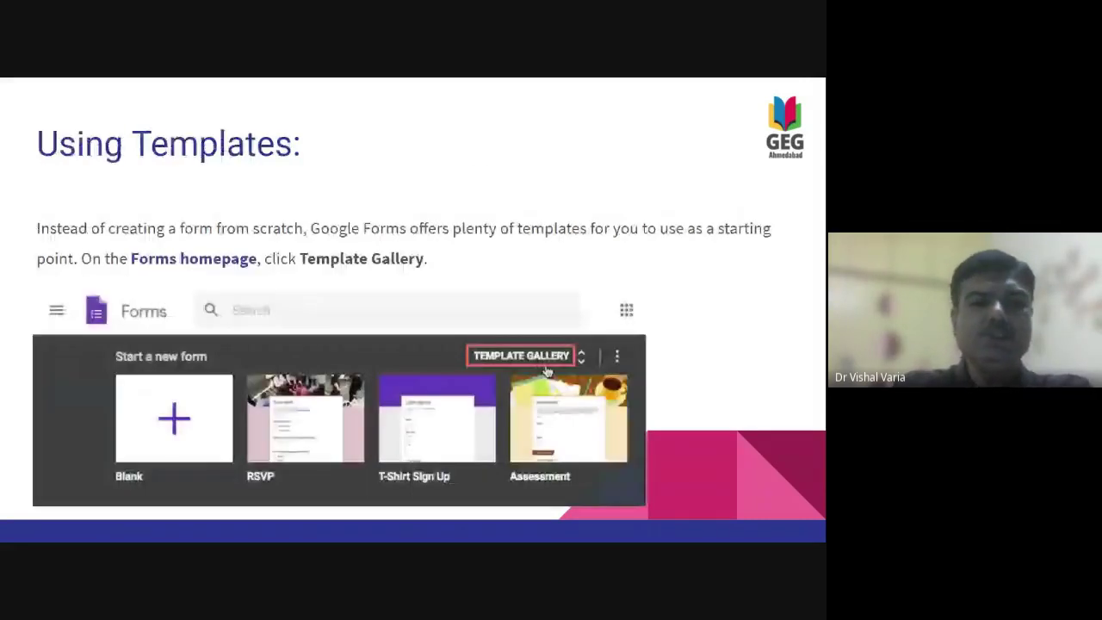
# - Go past the Template Gallery slide to slide 15, 'Choosing how to save your responses'
pyautogui.press('Left')
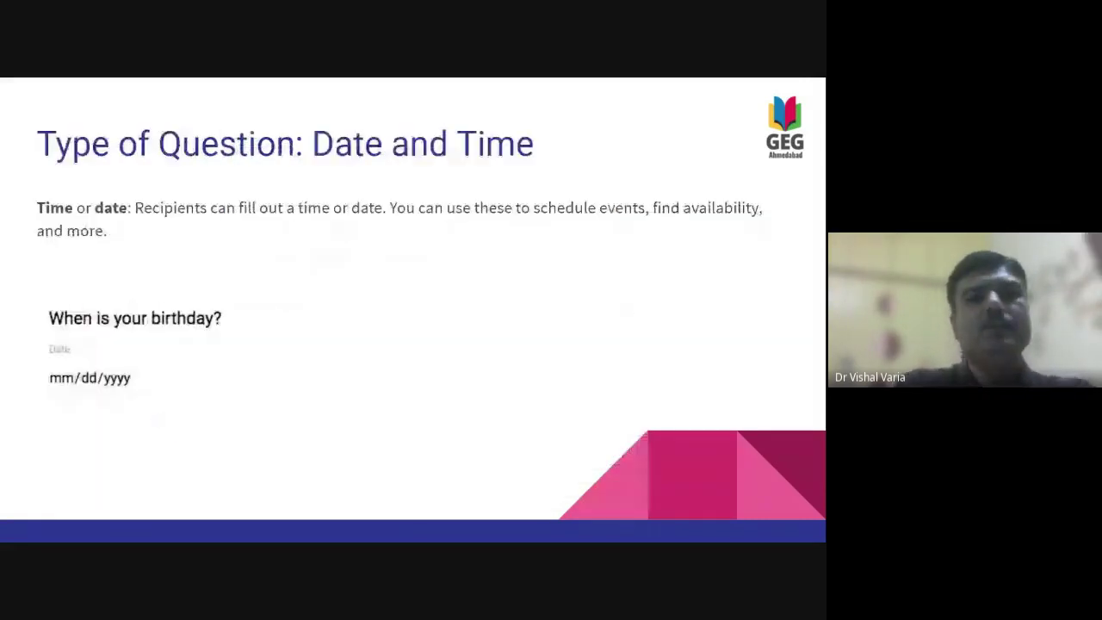
pyautogui.press('Right')
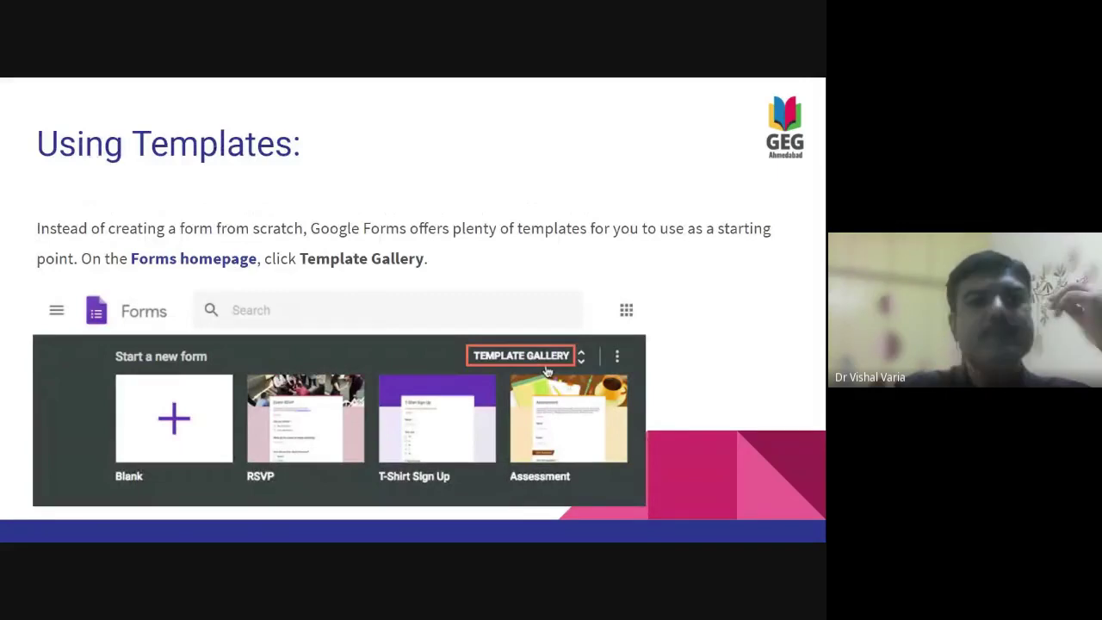
pyautogui.press('Right')
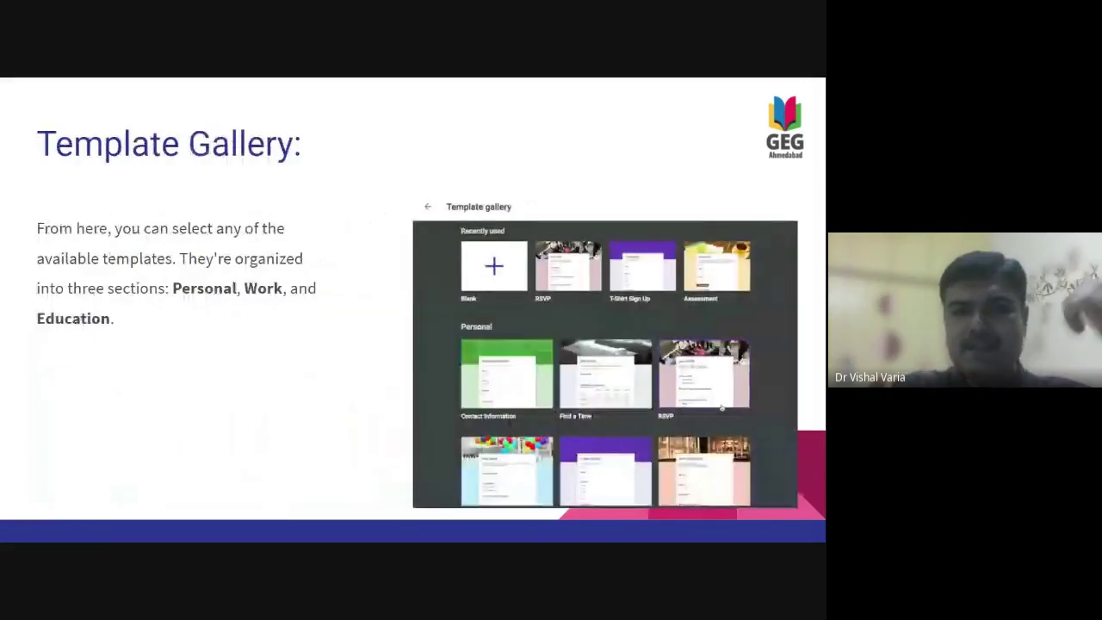
pyautogui.press('Right')
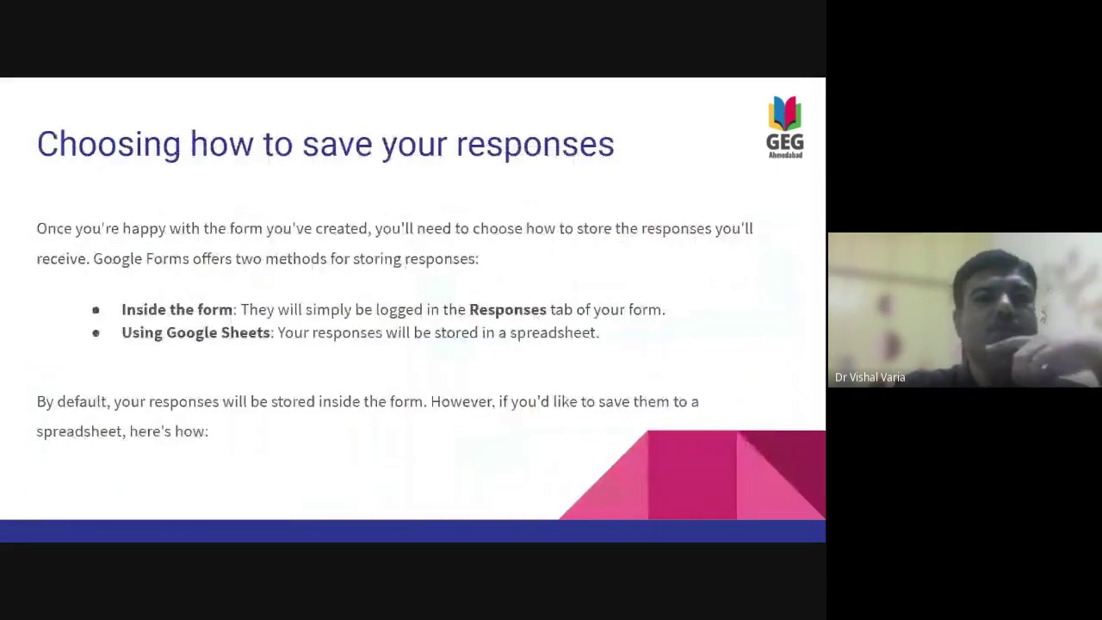
pyautogui.moveTo(214, 487)
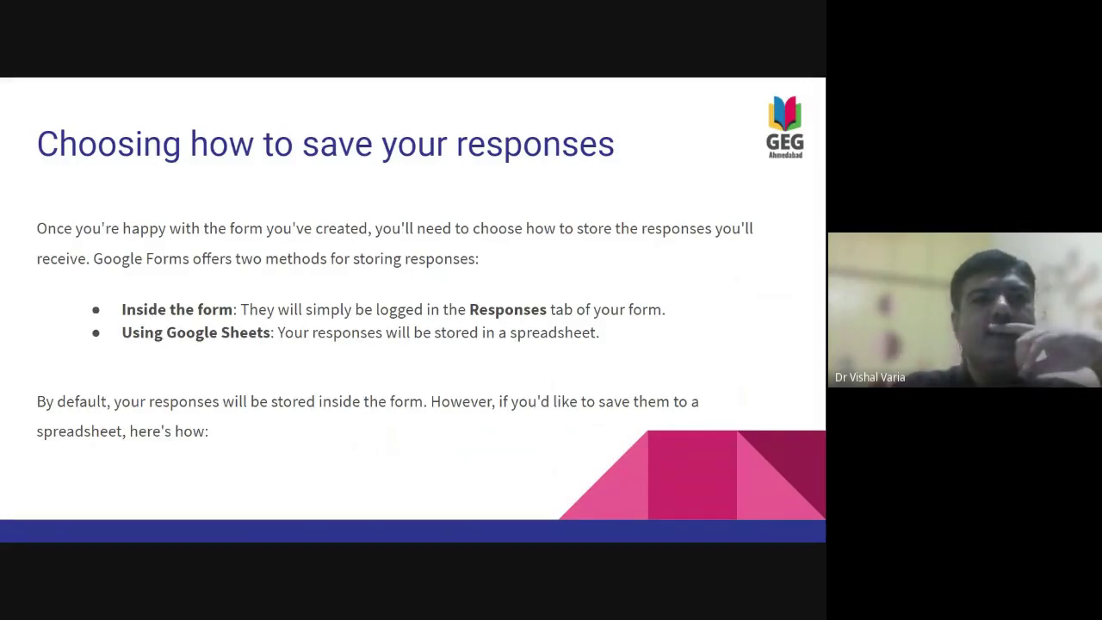
pyautogui.press('Right')
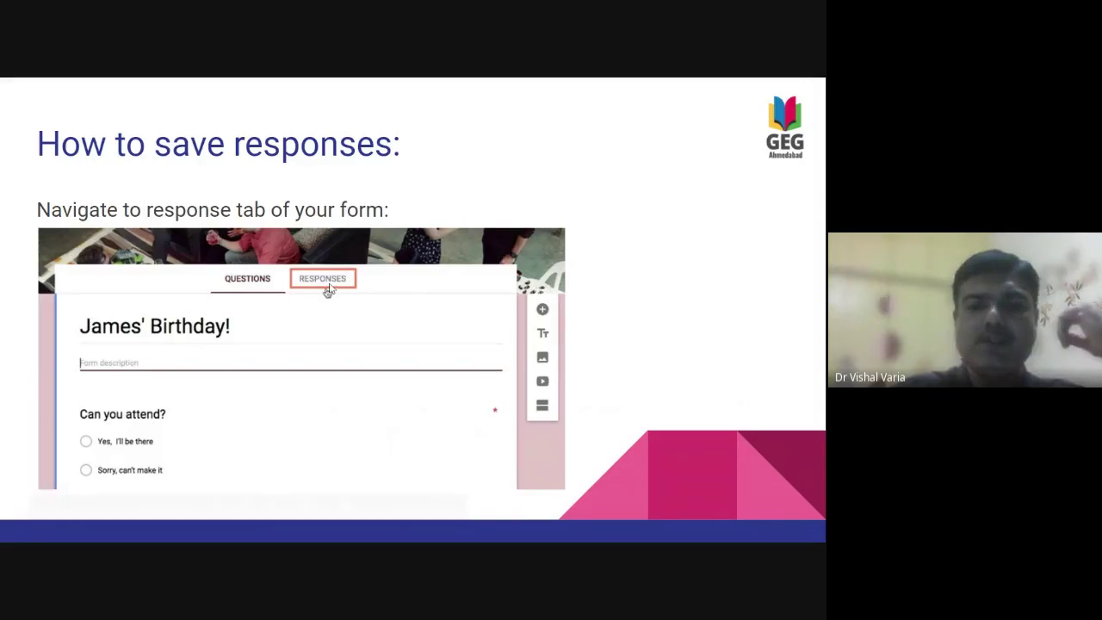
# - Step through the Saving Responses slides on the responses menu and spreadsheet destination
pyautogui.click(327, 291)
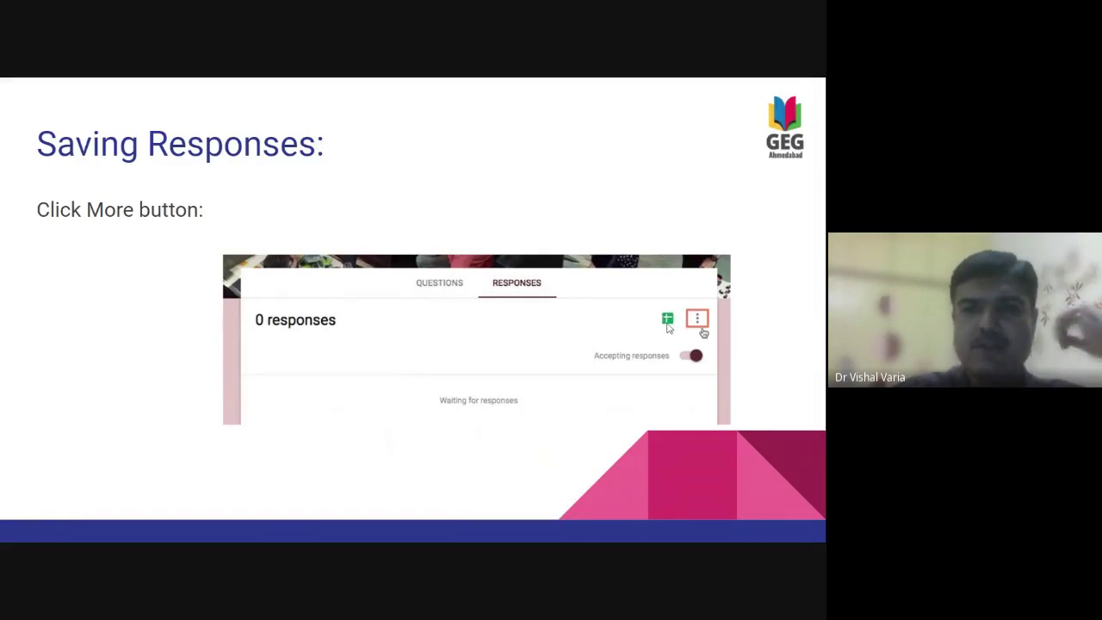
pyautogui.click(668, 328)
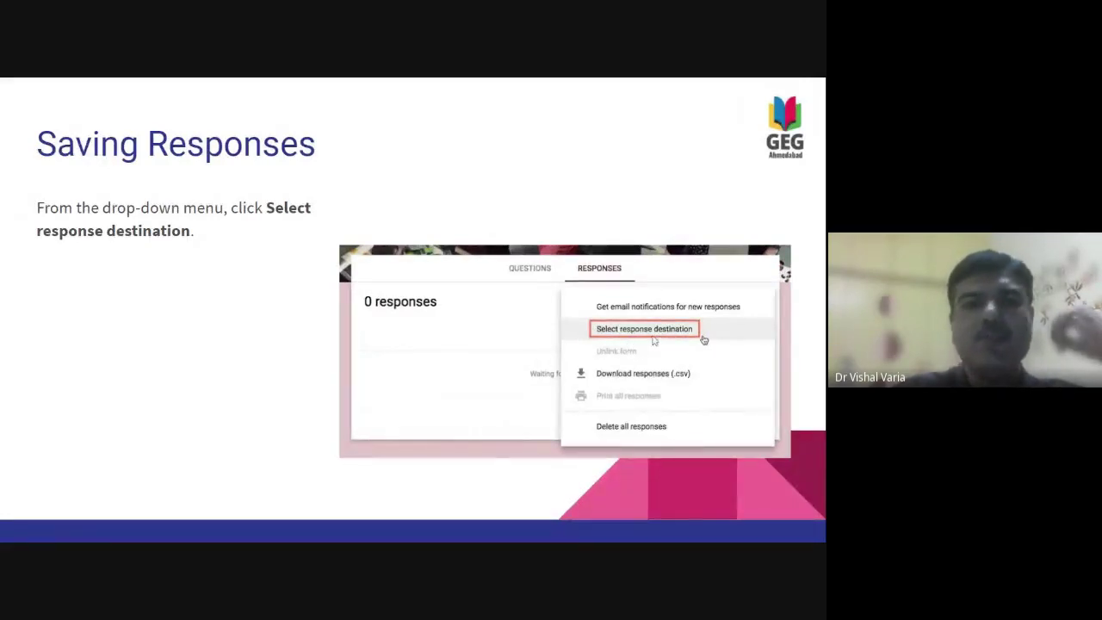
pyautogui.click(654, 340)
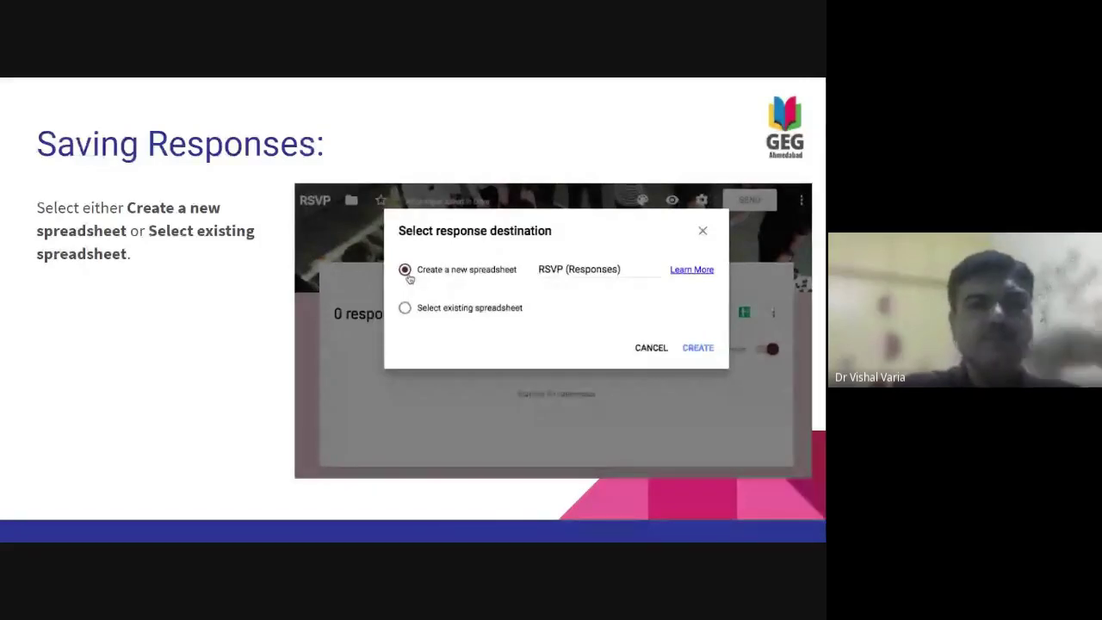
pyautogui.press('Right')
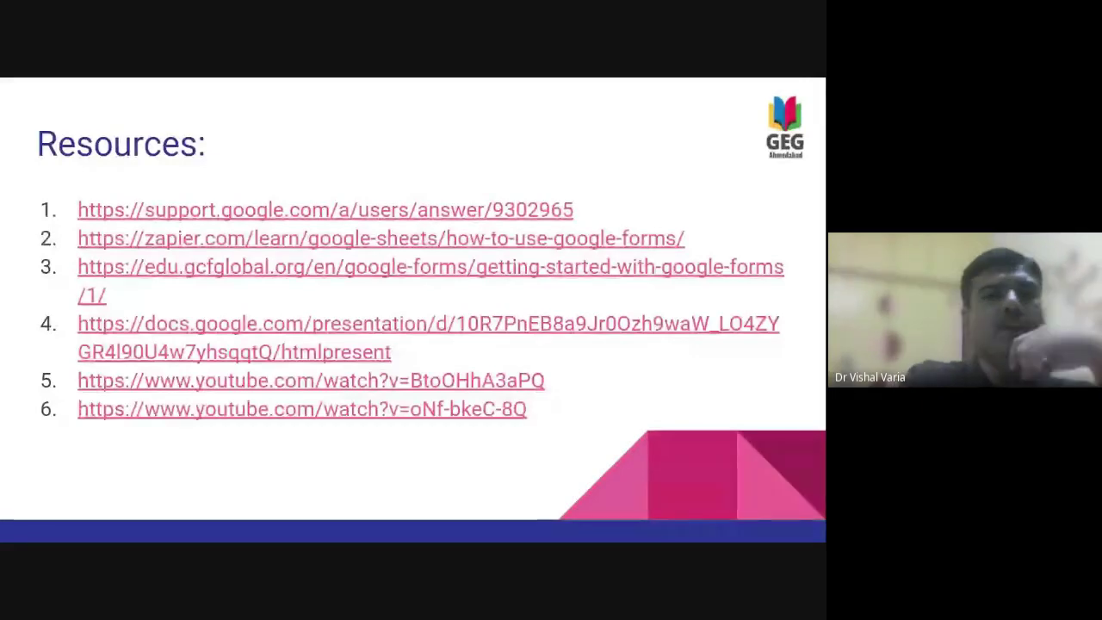
# - Pass the Best Luck slide to 'Supporting Team', then exit the slideshow
pyautogui.press('Right')
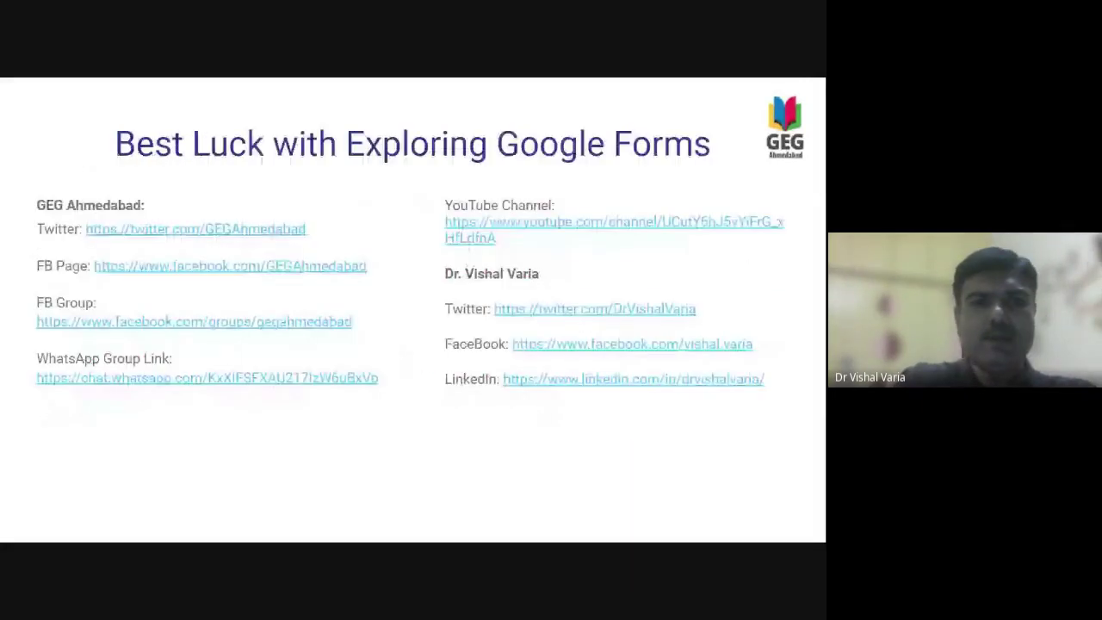
pyautogui.press('Right')
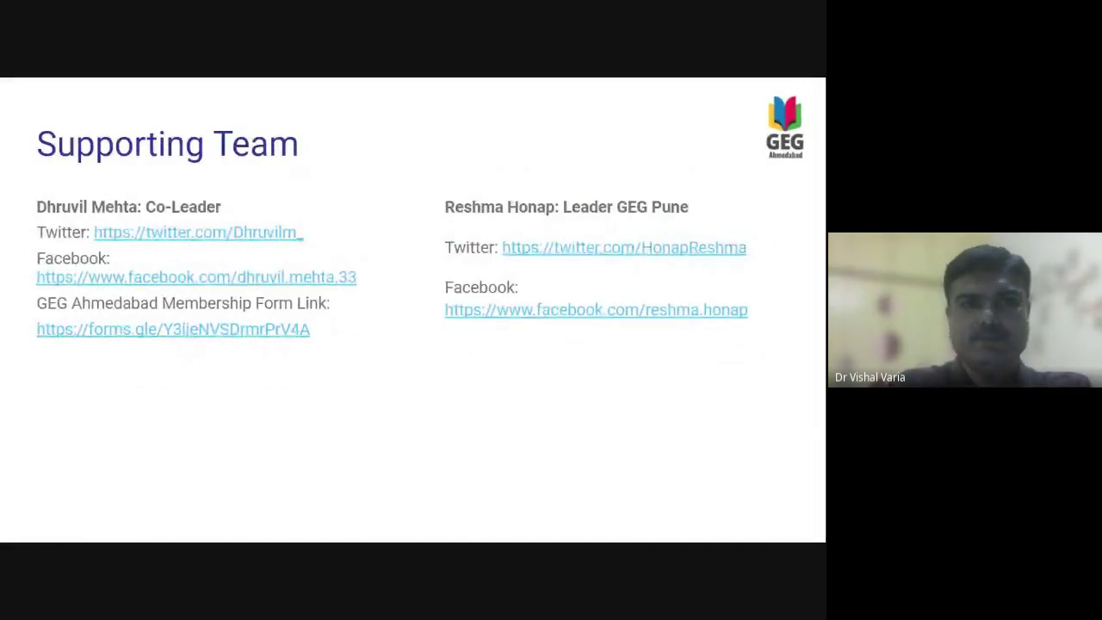
pyautogui.press('Escape')
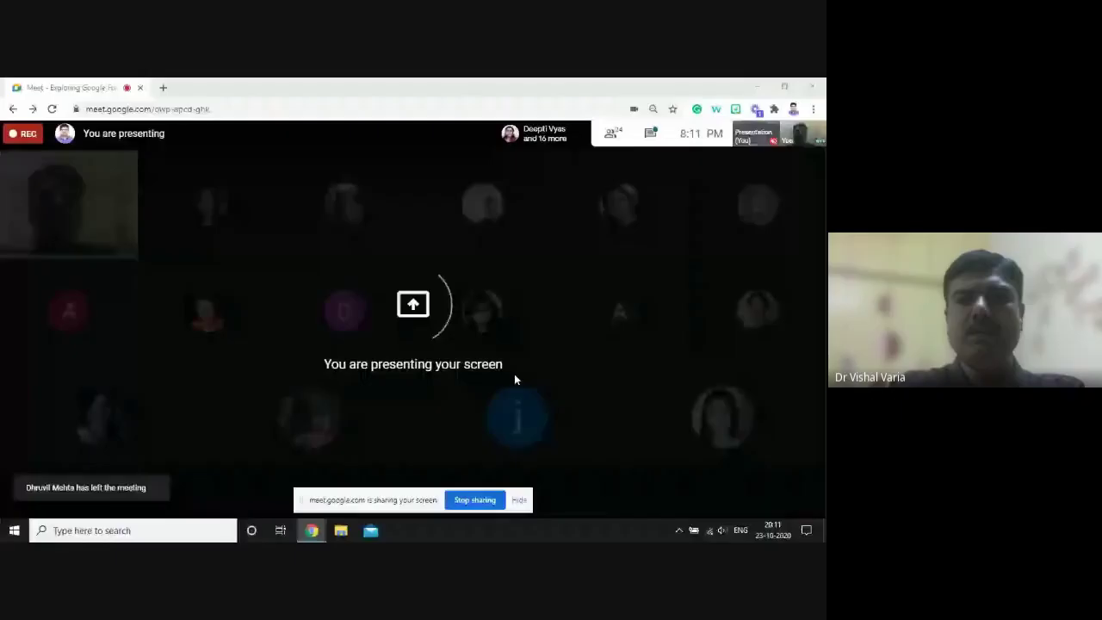
# - Switch to the Google Drive Session3 folder to open the Image Form
pyautogui.hotkey('alt', 'Tab')
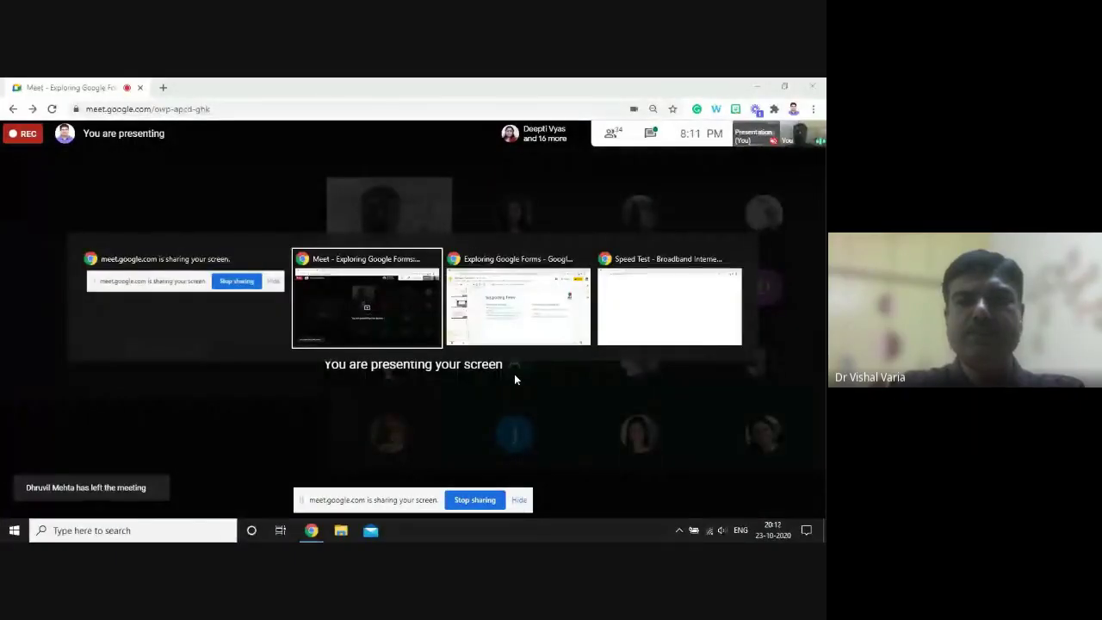
pyautogui.hotkey('alt', 'Tab')
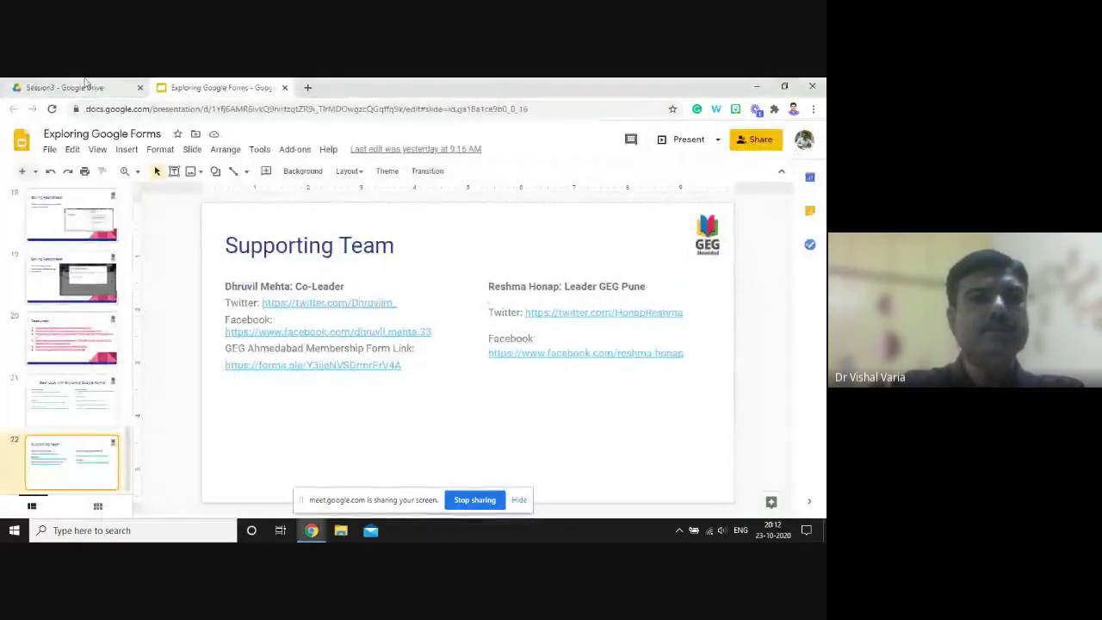
pyautogui.click(86, 90)
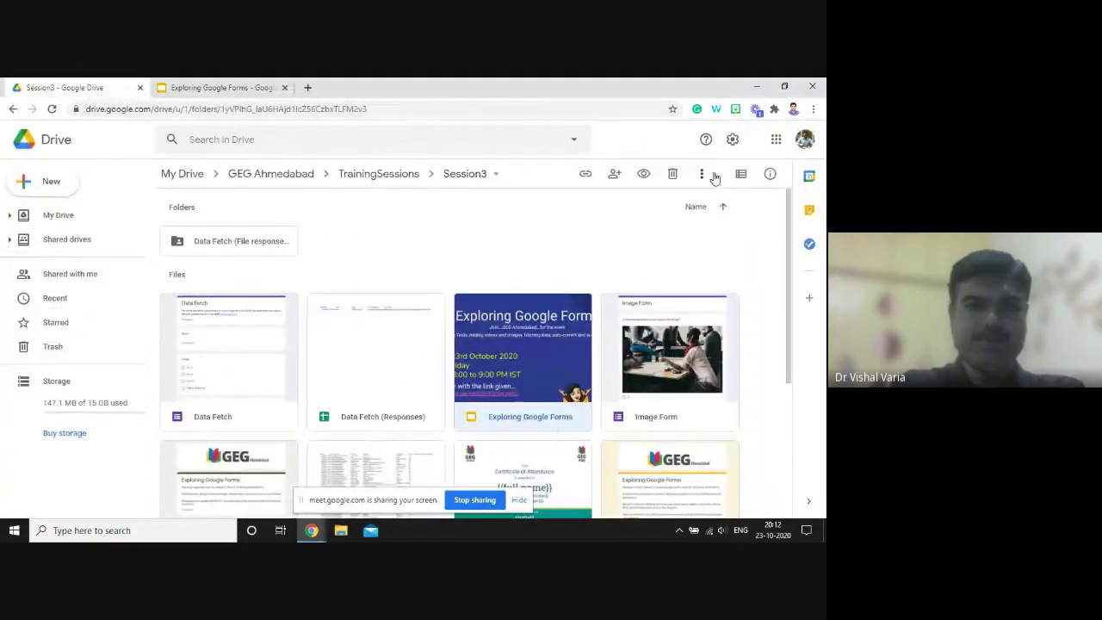
pyautogui.moveTo(787, 244); pyautogui.dragTo(749, 315)
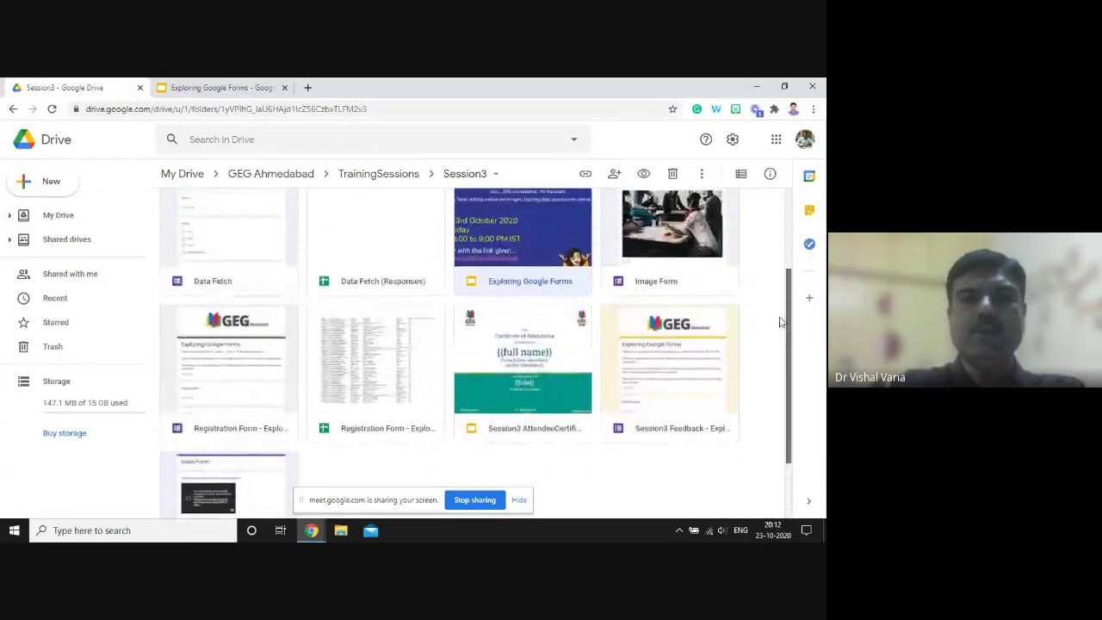
pyautogui.scroll(1, 679, 271)
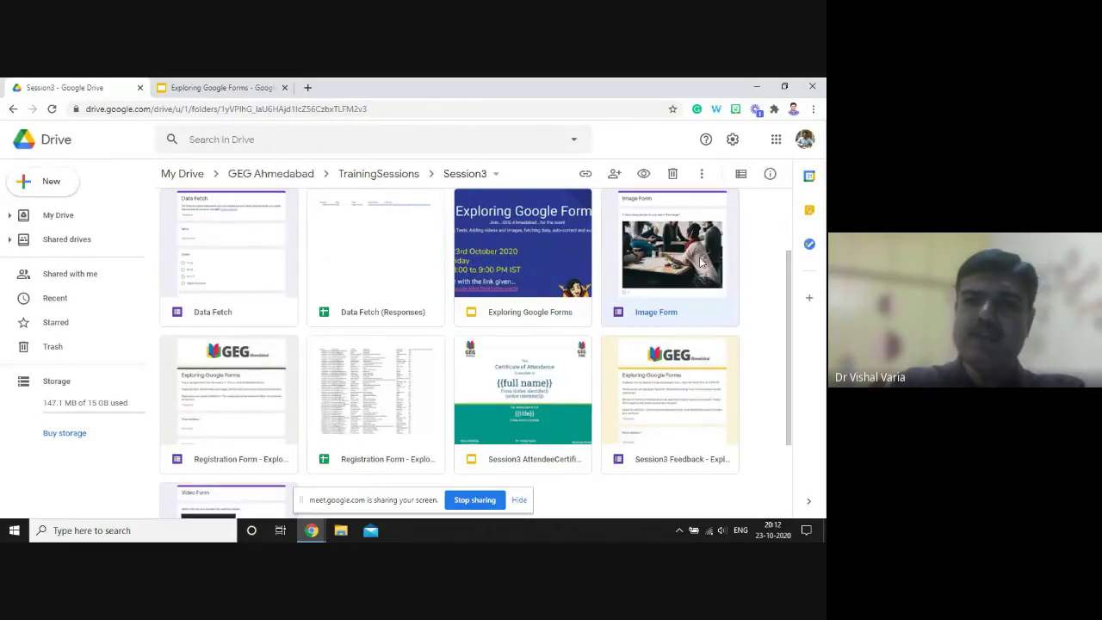
pyautogui.doubleClick(701, 263)
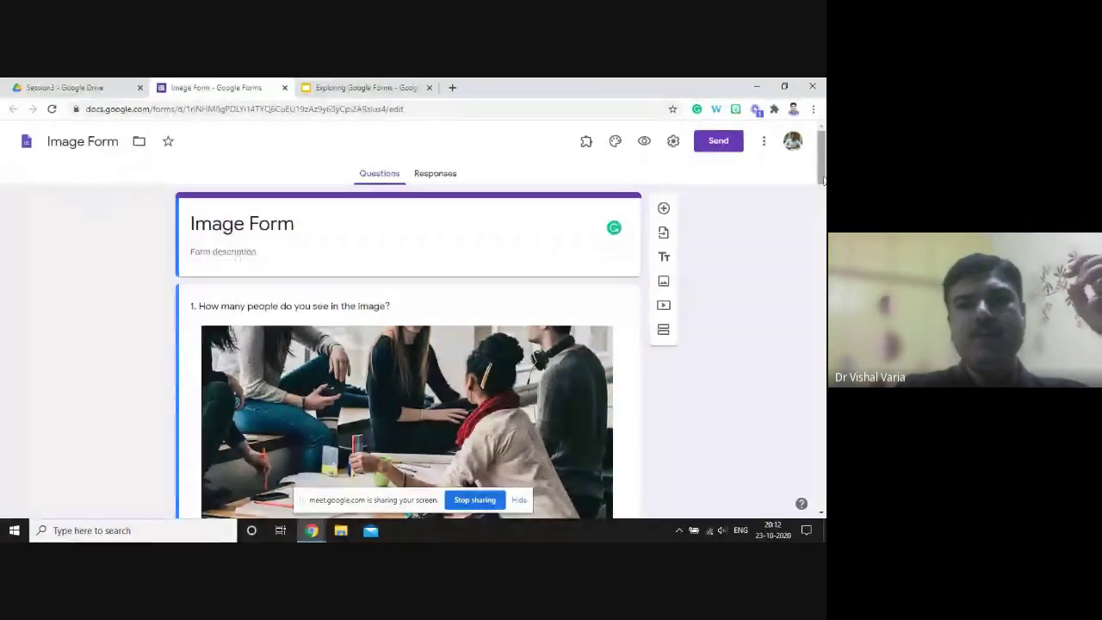
pyautogui.moveTo(823, 178); pyautogui.dragTo(822, 175)
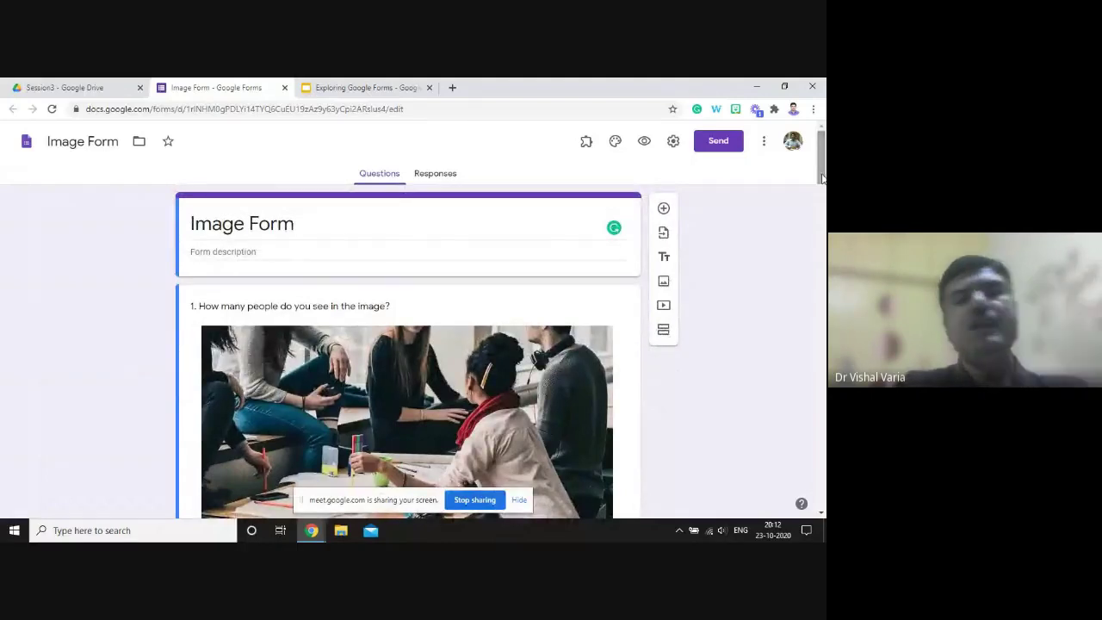
pyautogui.moveTo(822, 178); pyautogui.dragTo(818, 182)
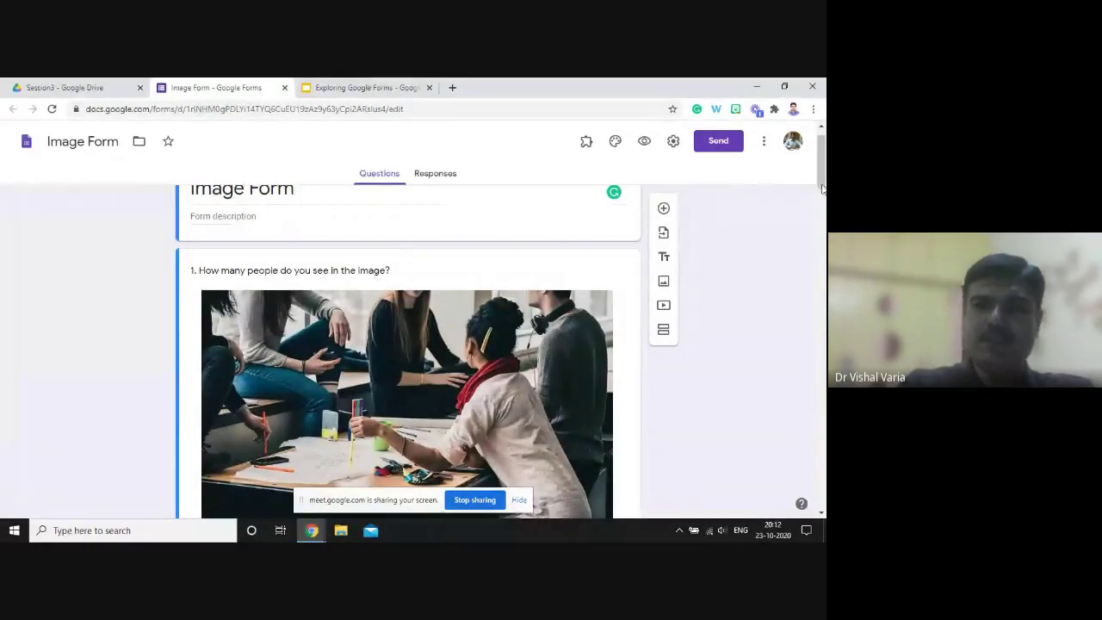
pyautogui.scroll(-3, 310, 277)
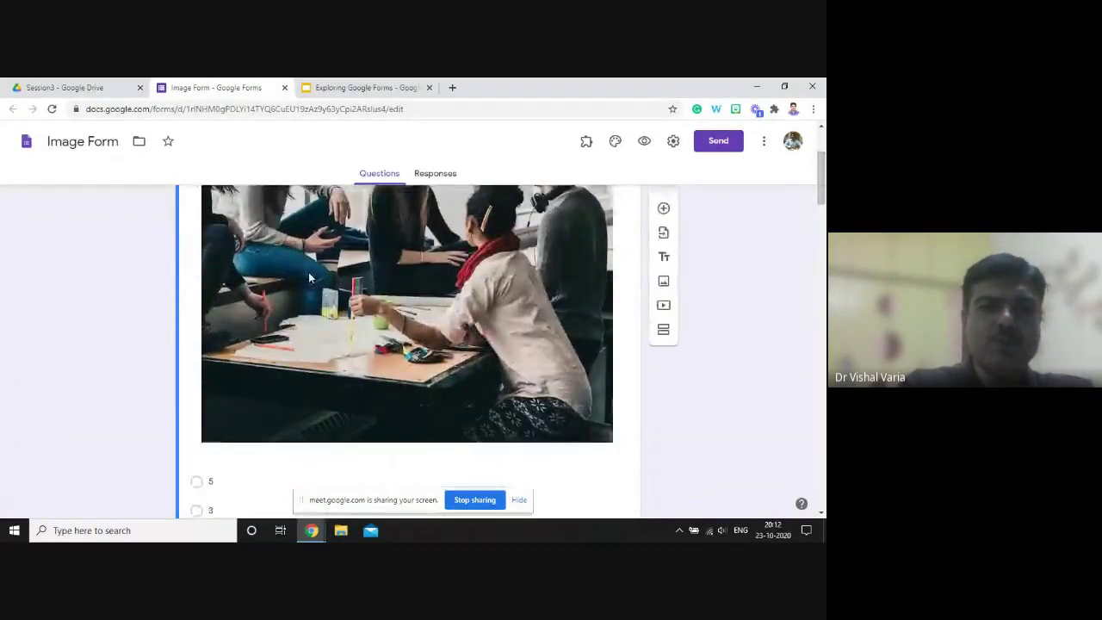
pyautogui.moveTo(822, 191); pyautogui.dragTo(822, 212)
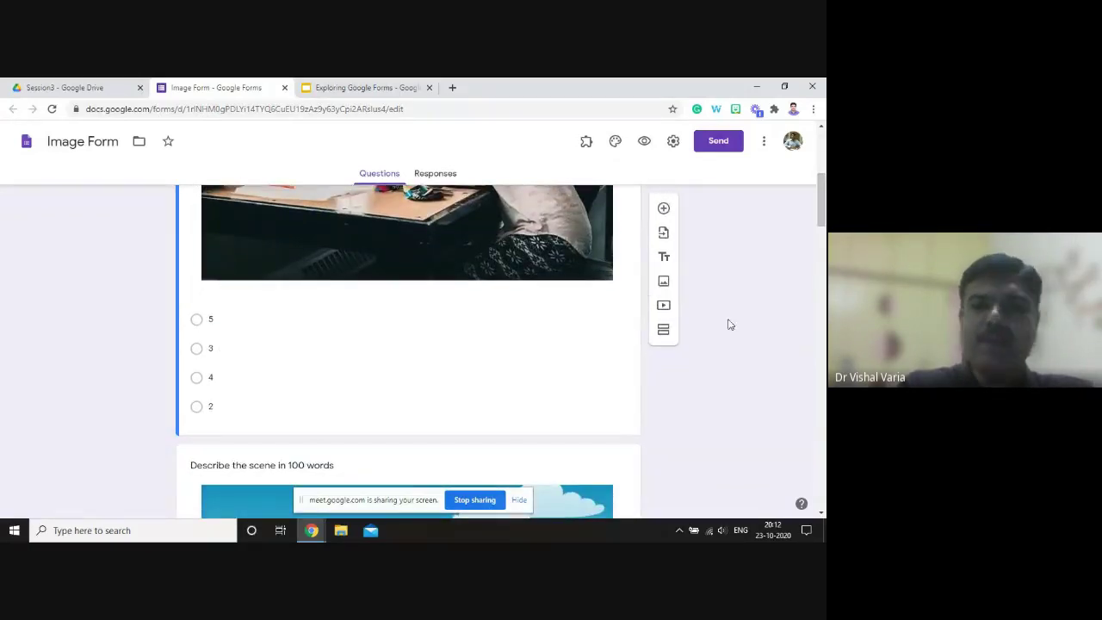
pyautogui.moveTo(822, 224); pyautogui.dragTo(814, 262)
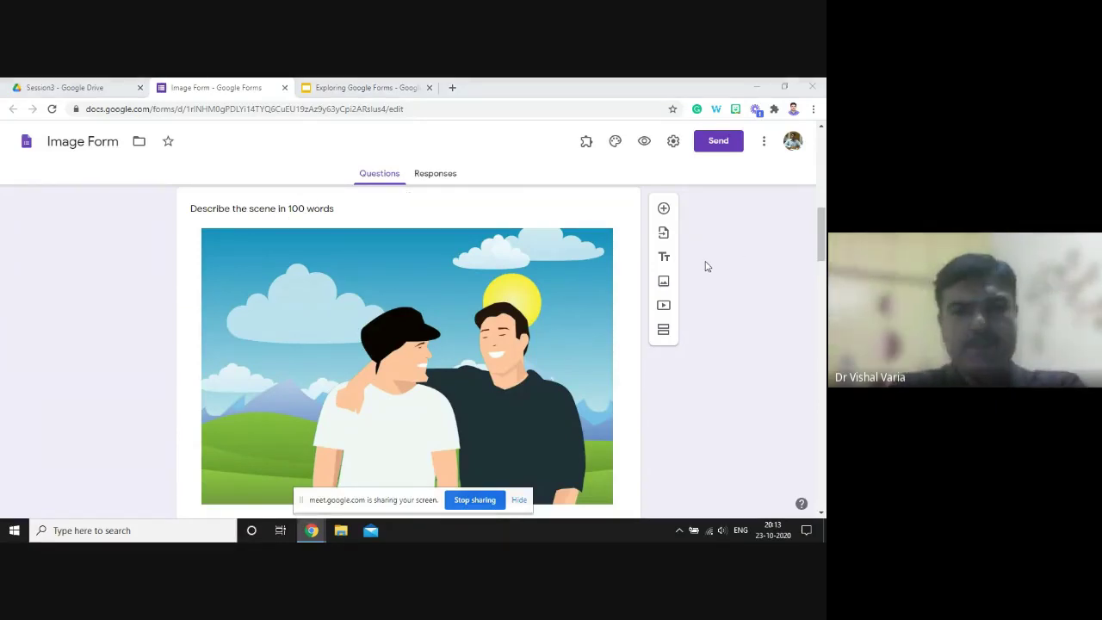
pyautogui.hotkey('alt', 'Tab')
pyautogui.hotkey('alt', 'Tab')
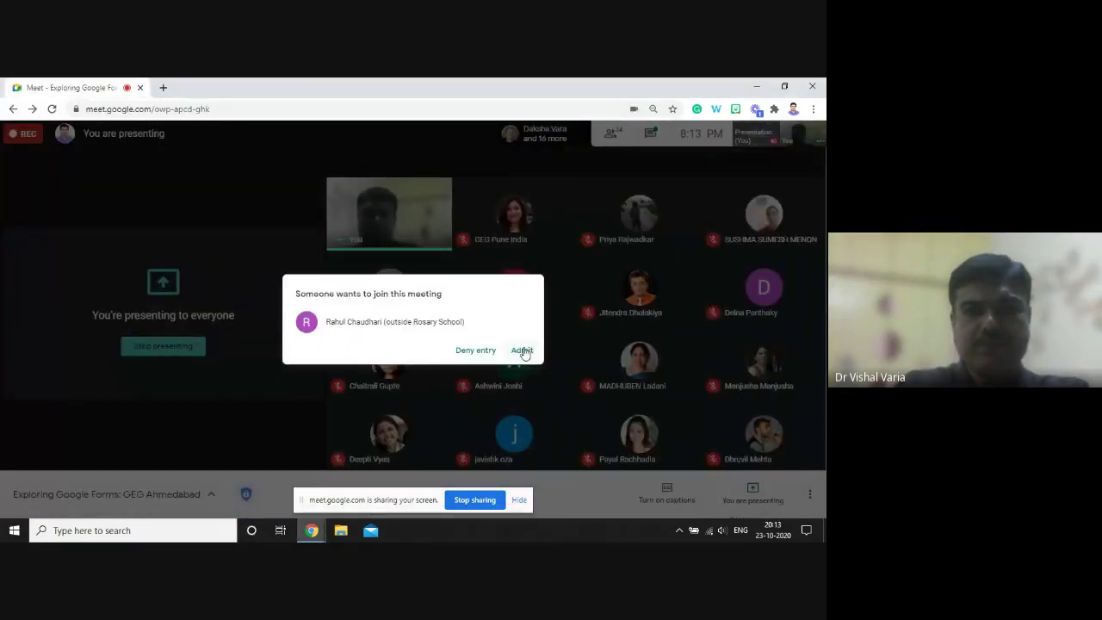
pyautogui.click(522, 350)
pyautogui.hotkey('alt', 'Tab')
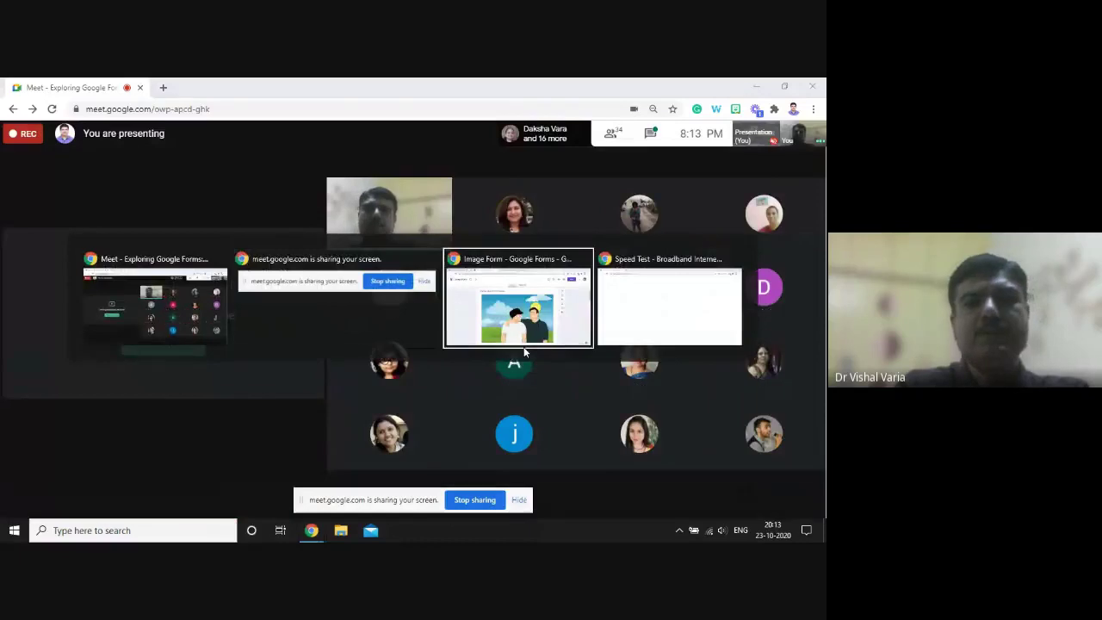
pyautogui.scroll(-3, 376, 288)
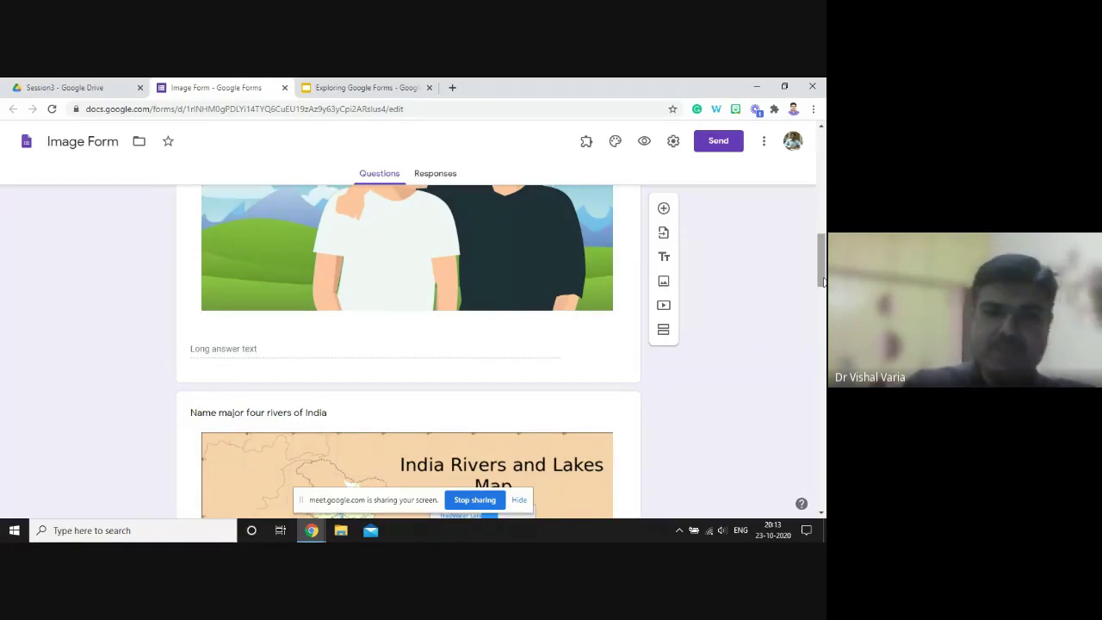
pyautogui.moveTo(822, 282); pyautogui.dragTo(822, 307)
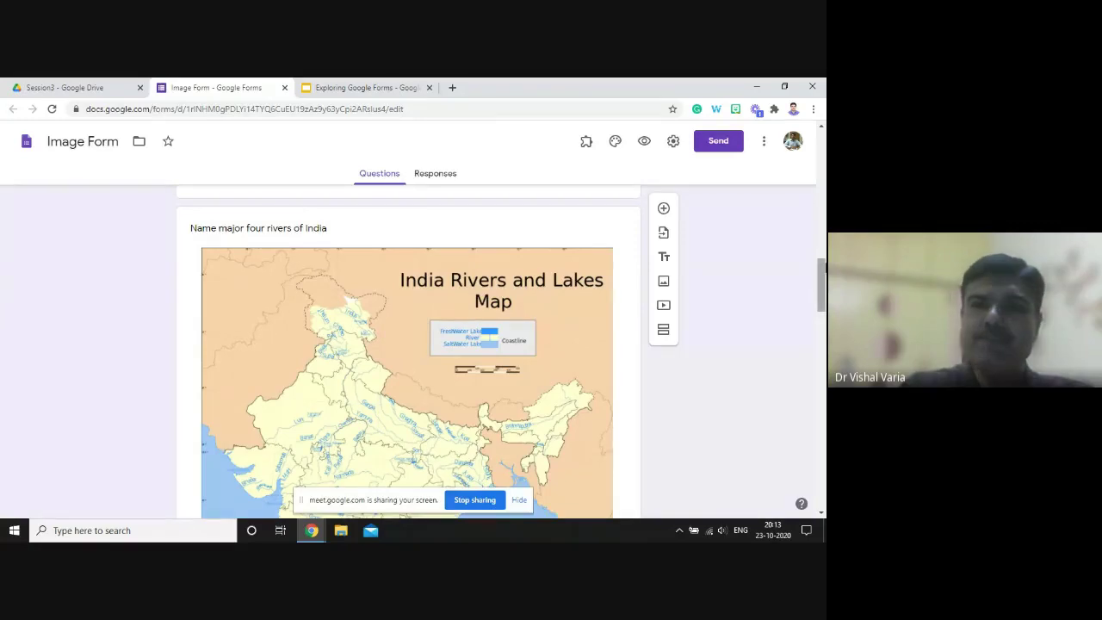
pyautogui.scroll(-2, 824, 272)
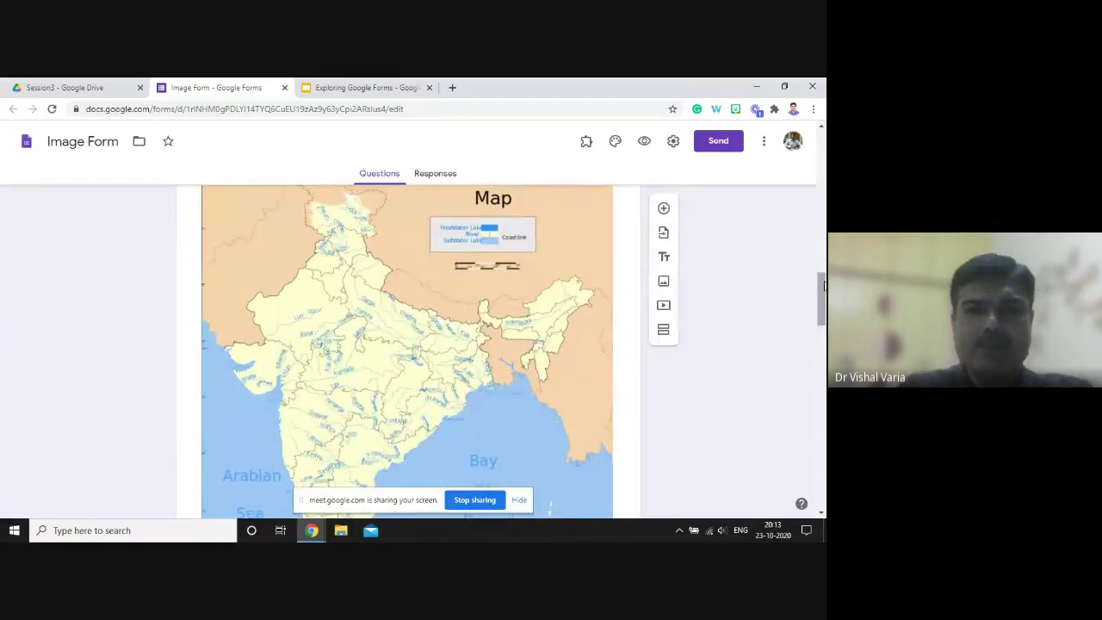
pyautogui.moveTo(820, 292); pyautogui.dragTo(796, 344)
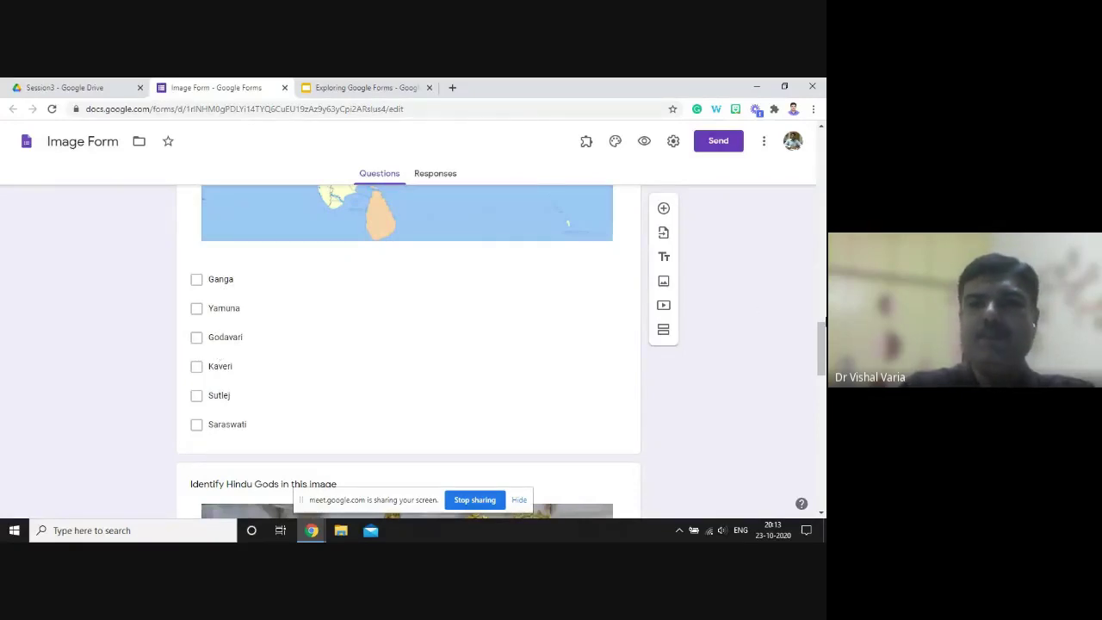
pyautogui.moveTo(823, 341); pyautogui.dragTo(822, 378)
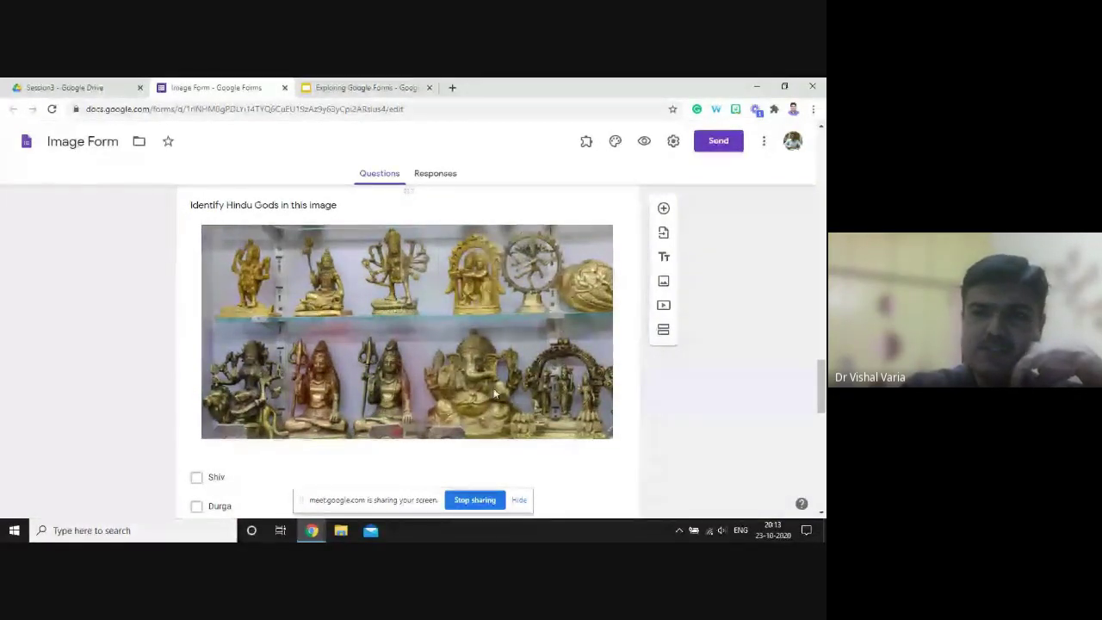
pyautogui.moveTo(822, 372); pyautogui.dragTo(822, 401)
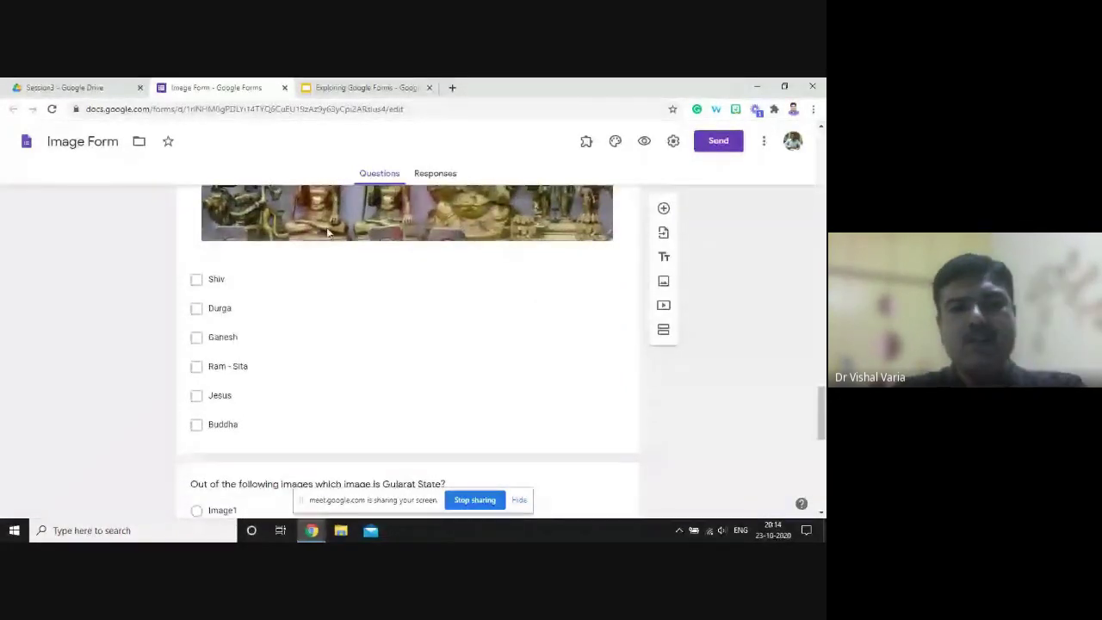
pyautogui.hotkey('alt', 'Tab')
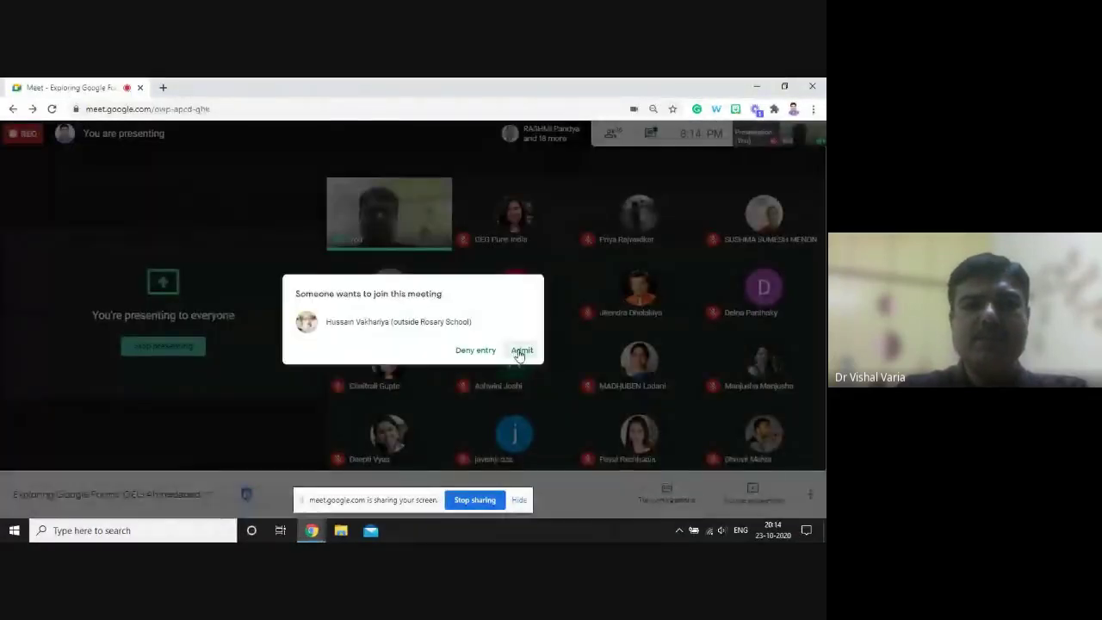
pyautogui.click(521, 351)
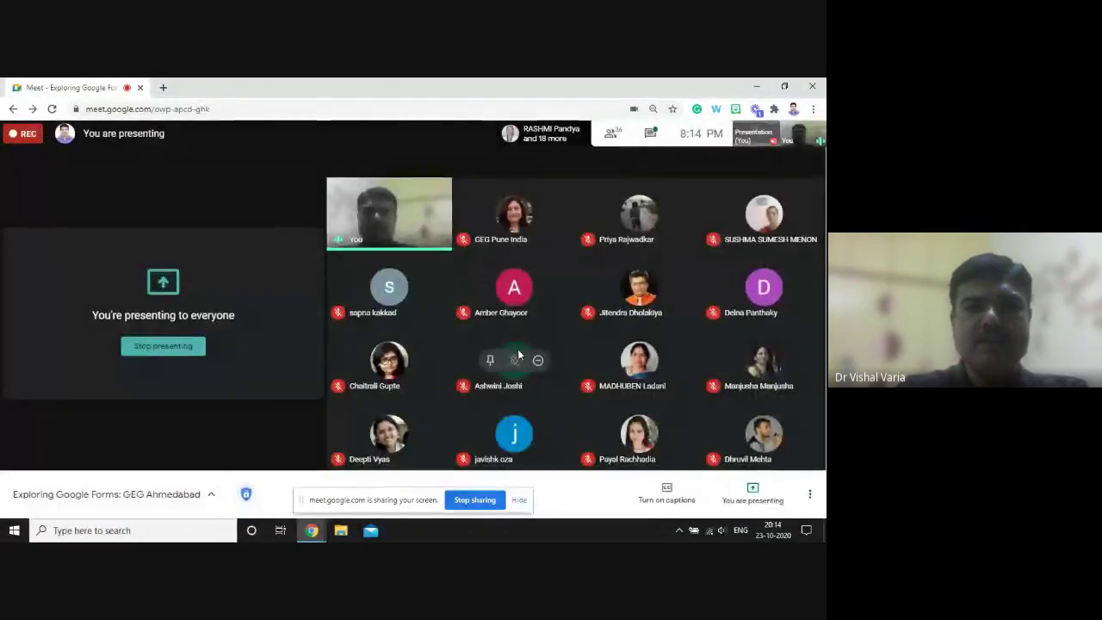
pyautogui.hotkey('alt', 'Tab')
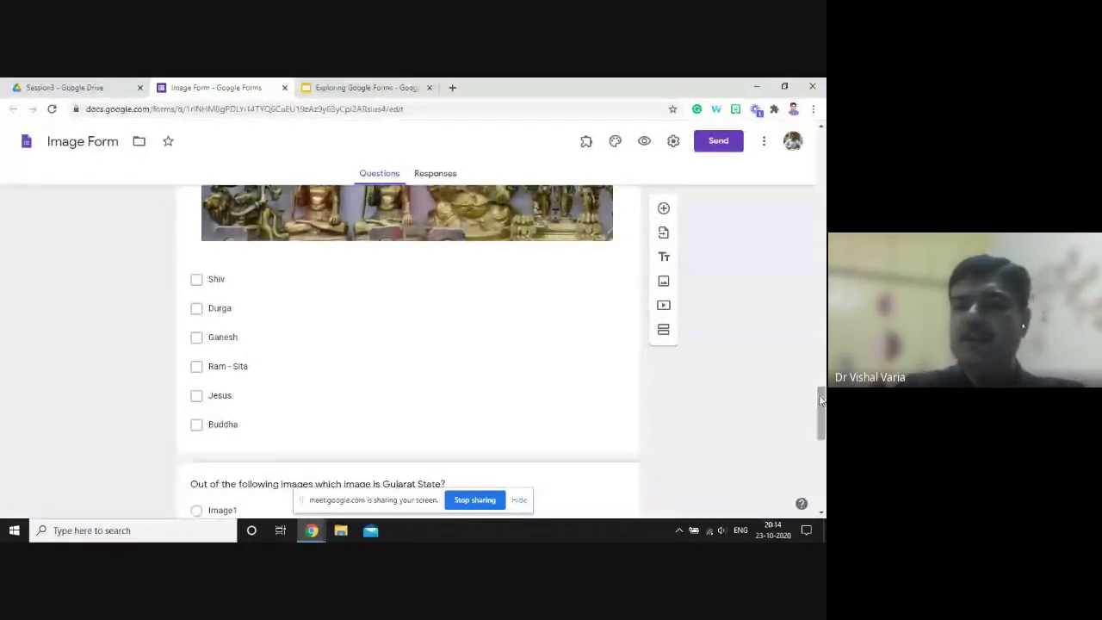
pyautogui.moveTo(819, 400); pyautogui.dragTo(809, 179)
pyautogui.scroll(2, 558, 325)
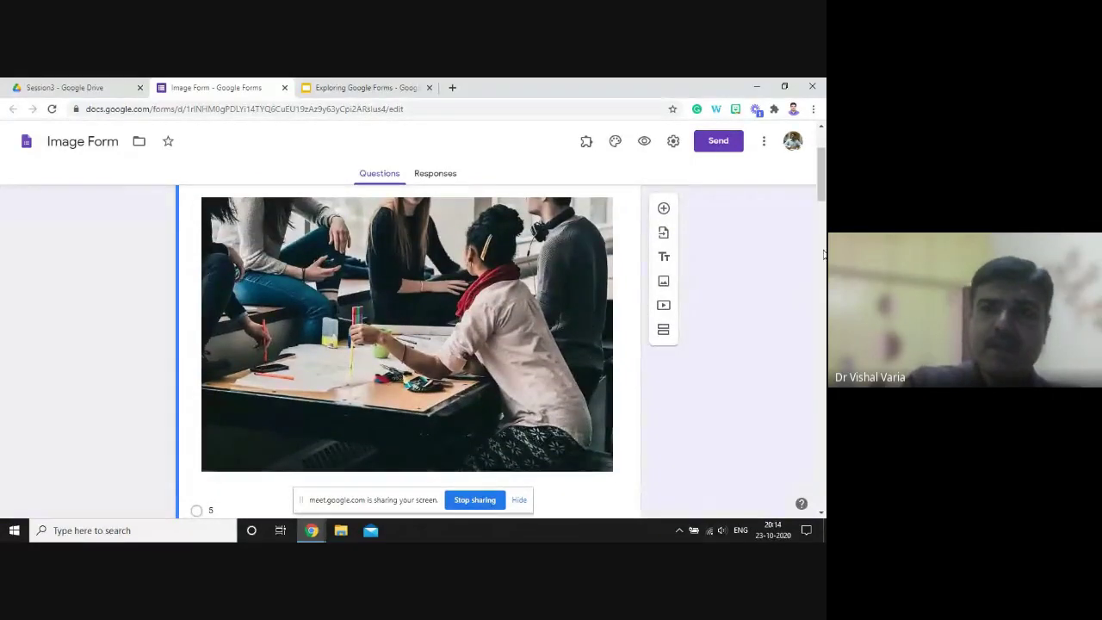
pyautogui.moveTo(822, 200); pyautogui.dragTo(811, 371)
pyautogui.hotkey('alt', 'Tab')
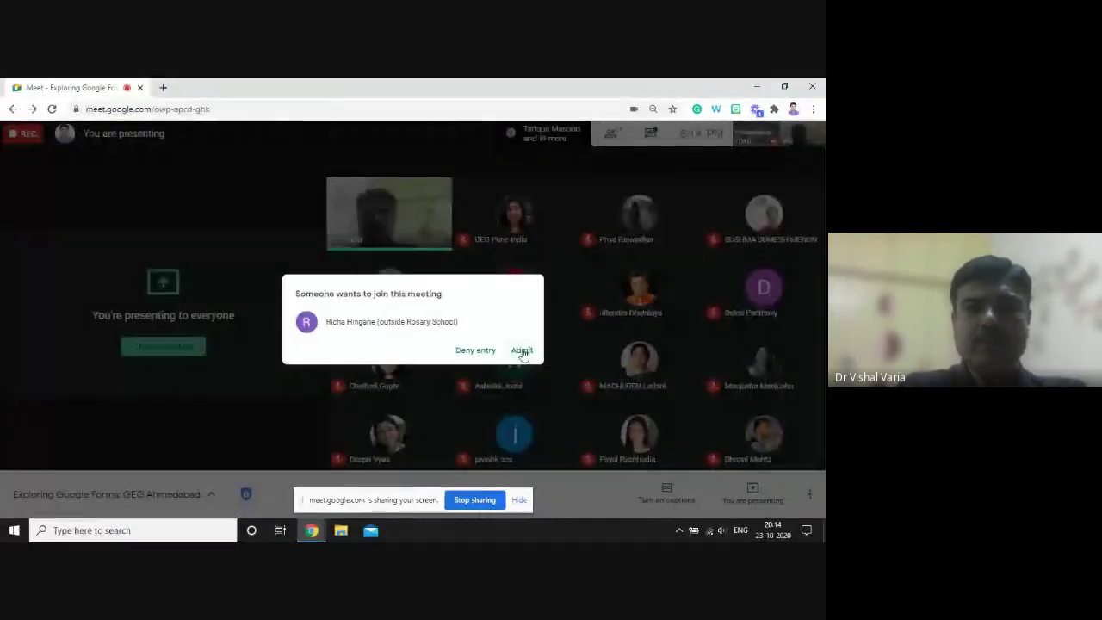
pyautogui.click(523, 351)
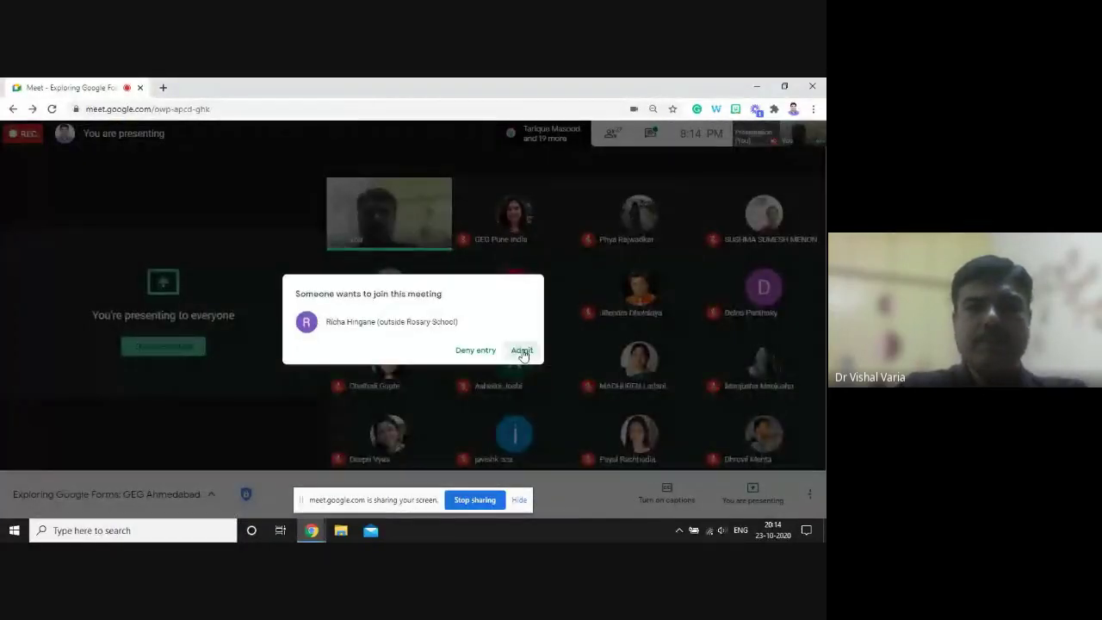
pyautogui.hotkey('alt', 'Tab')
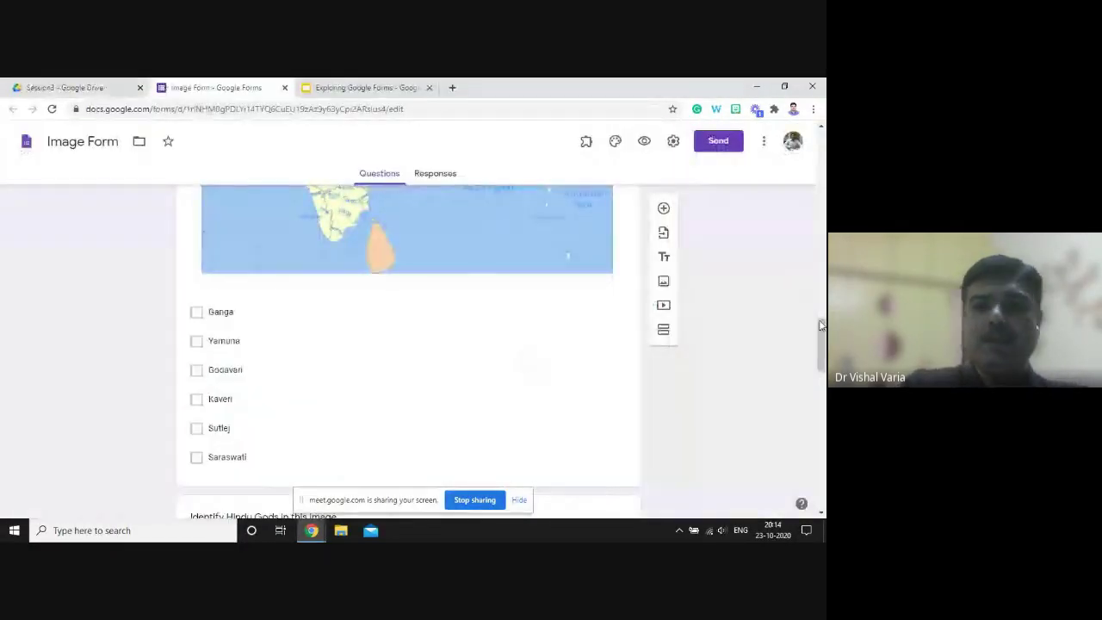
pyautogui.moveTo(820, 333); pyautogui.dragTo(819, 433)
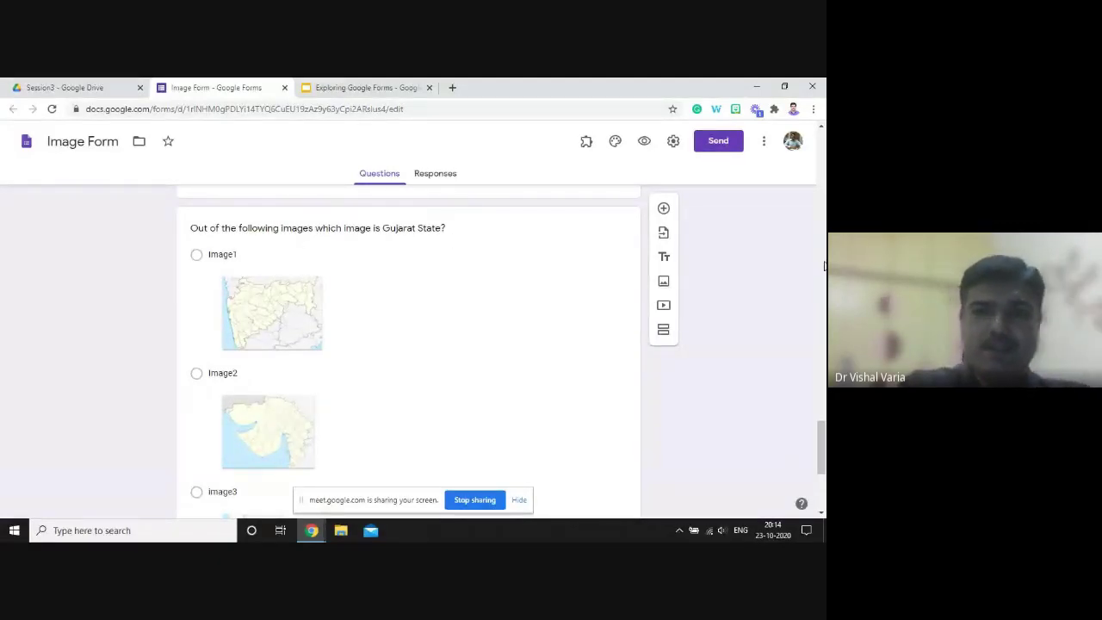
pyautogui.moveTo(819, 425); pyautogui.dragTo(820, 437)
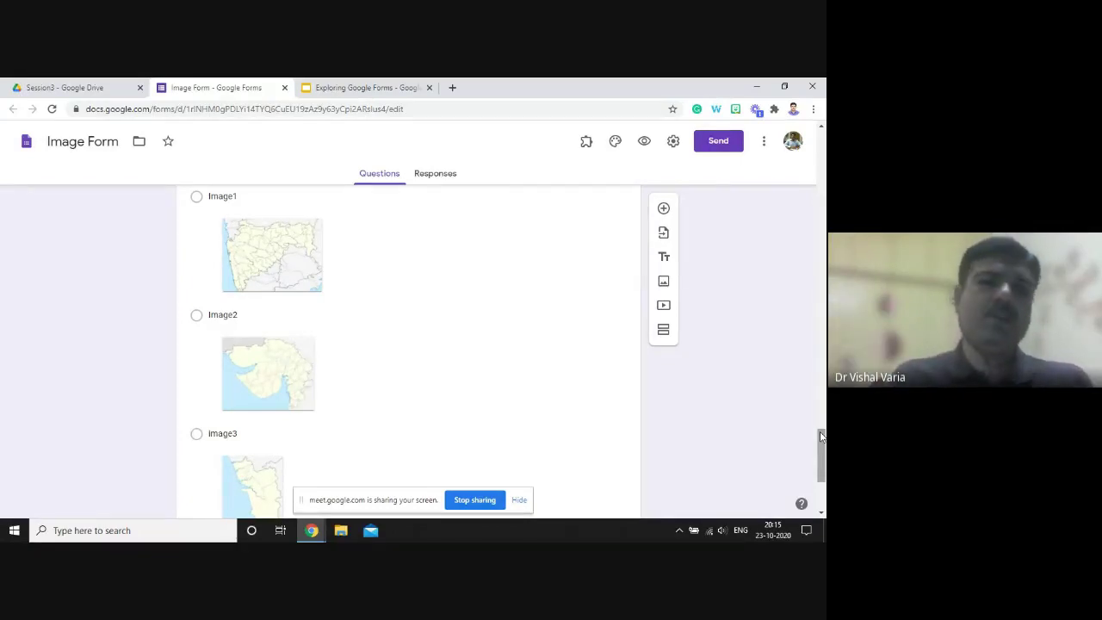
pyautogui.hotkey('alt', 'Tab')
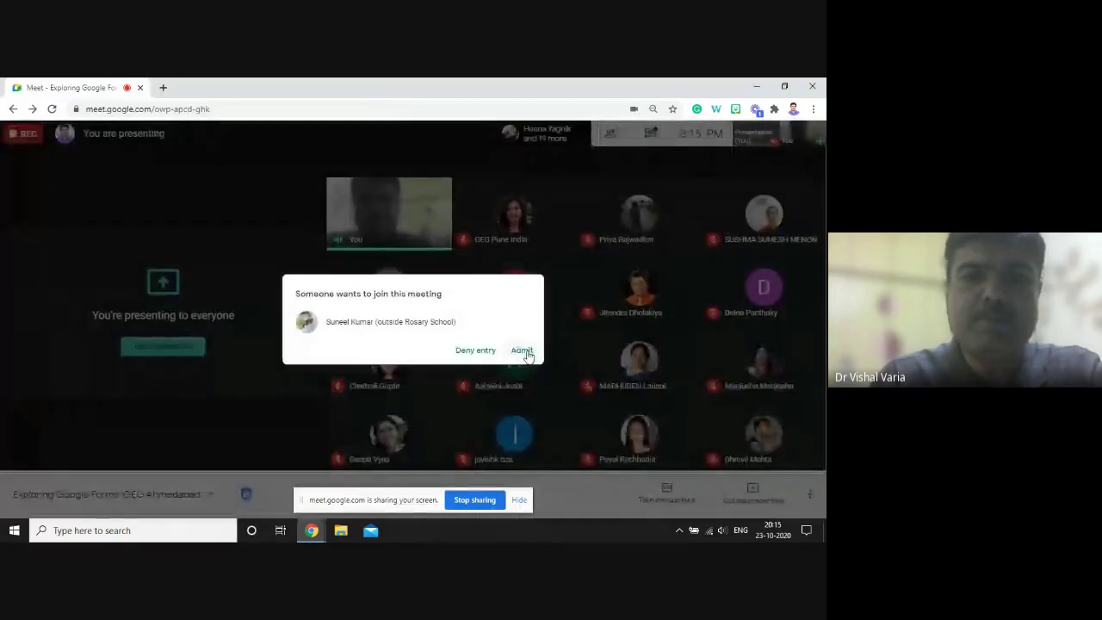
pyautogui.click(521, 350)
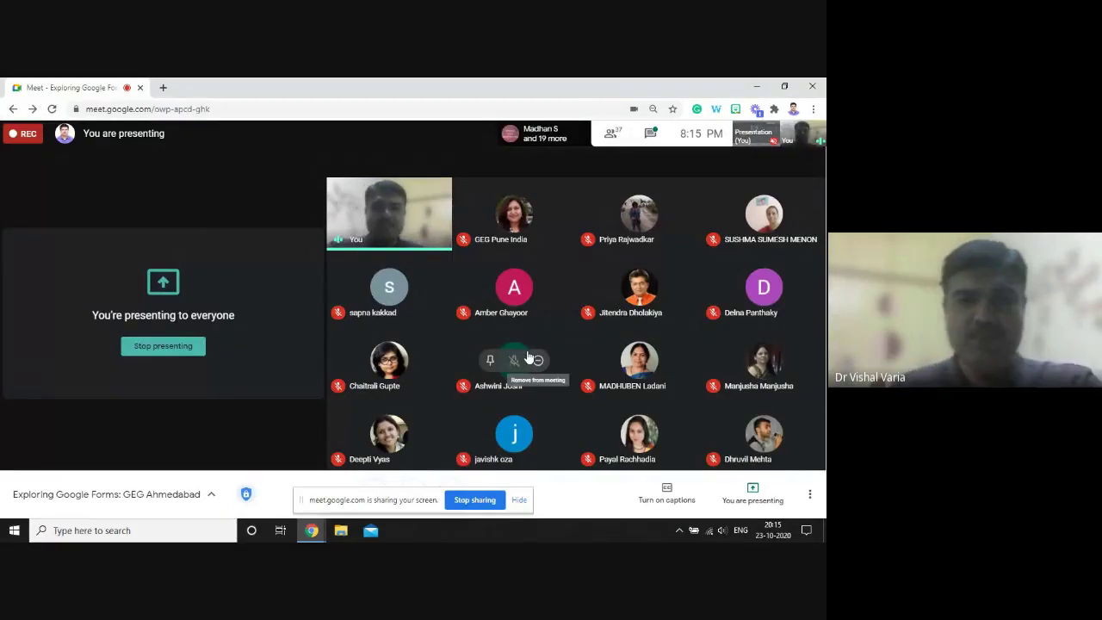
pyautogui.hotkey('alt', 'Tab')
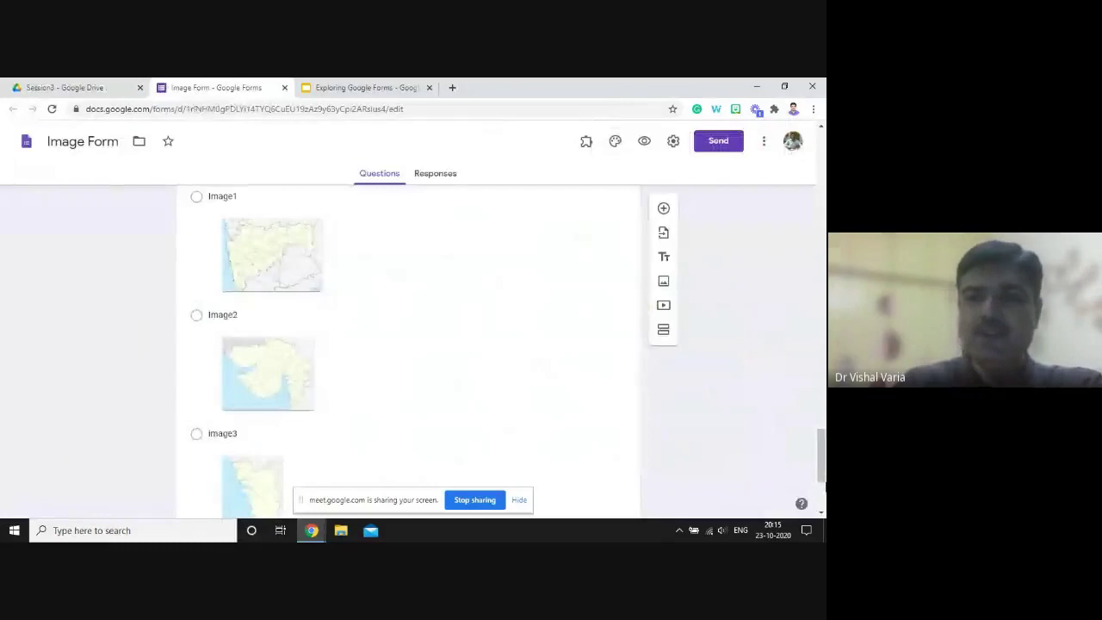
pyautogui.scroll(-3, 820, 499)
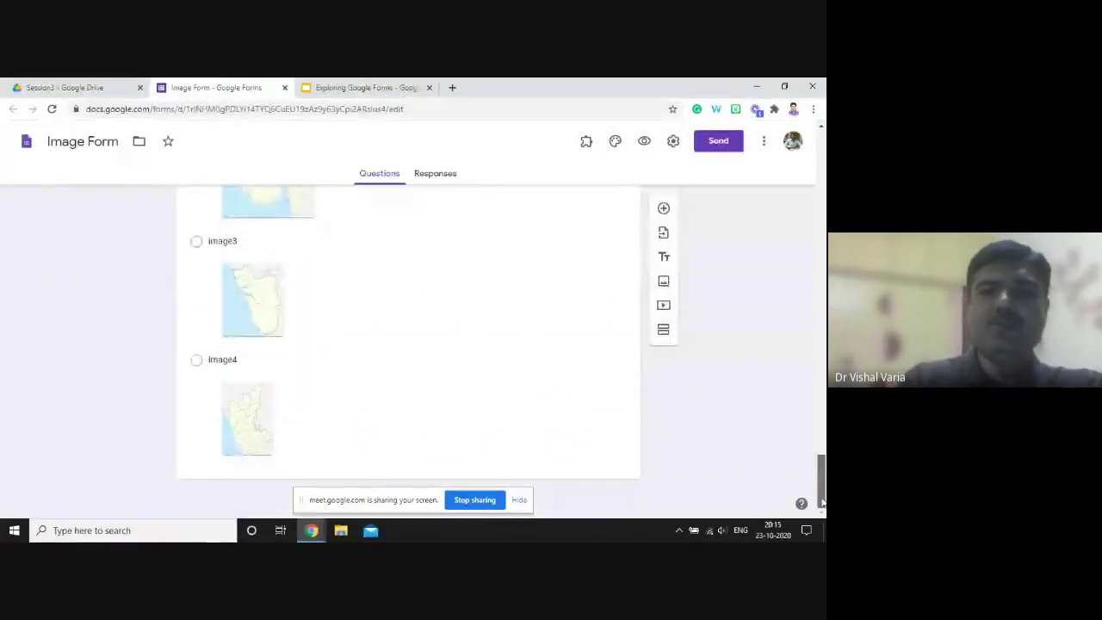
pyautogui.click(663, 210)
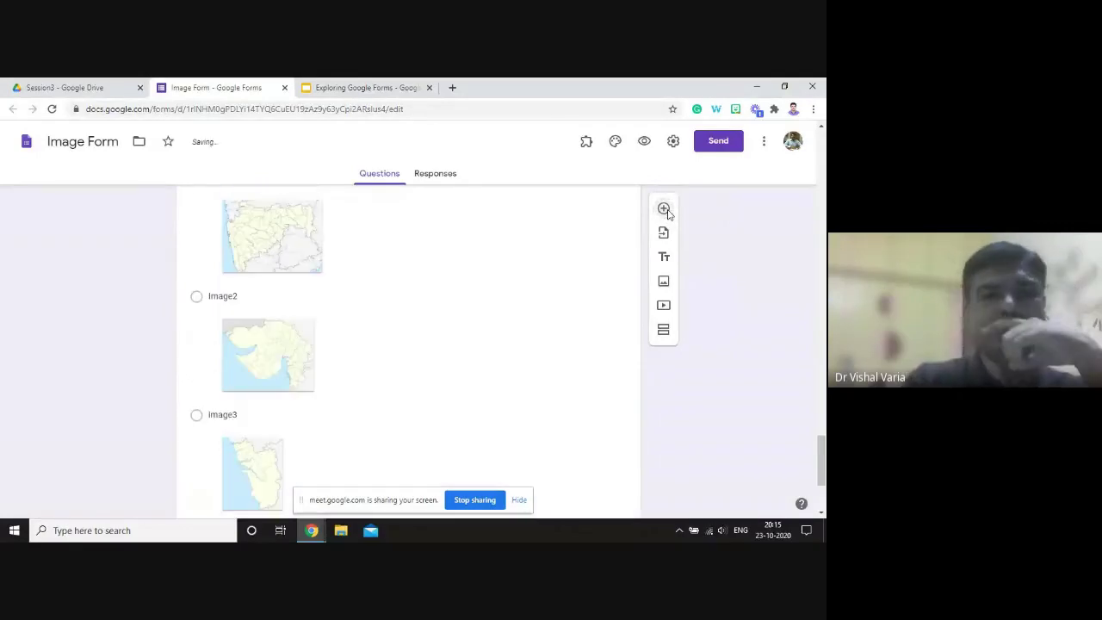
pyautogui.moveTo(820, 465); pyautogui.dragTo(820, 487)
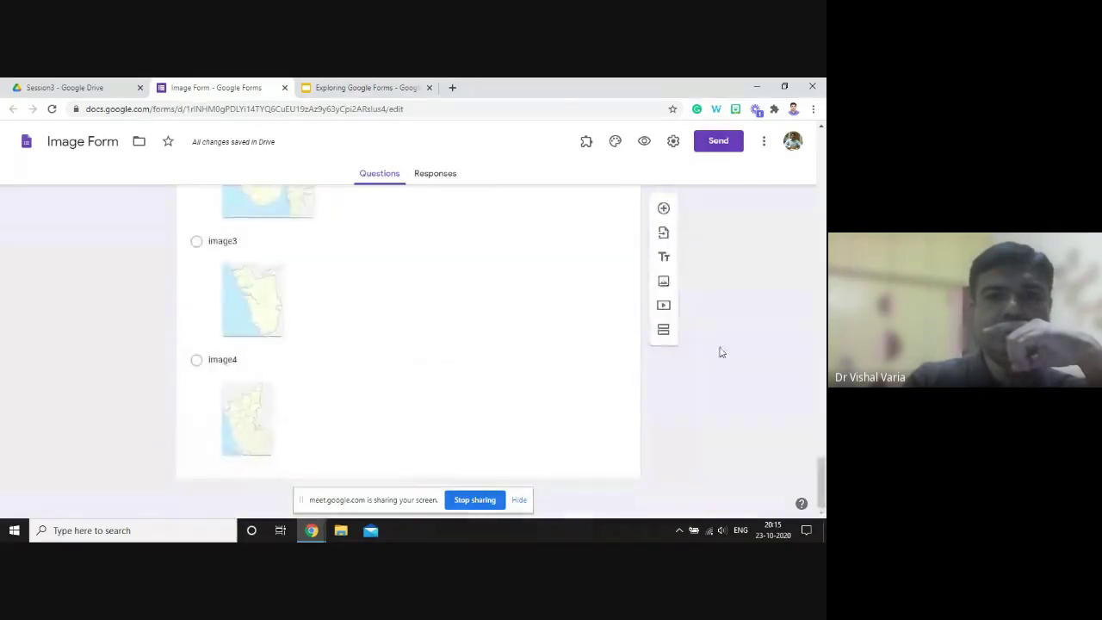
pyautogui.click(664, 209)
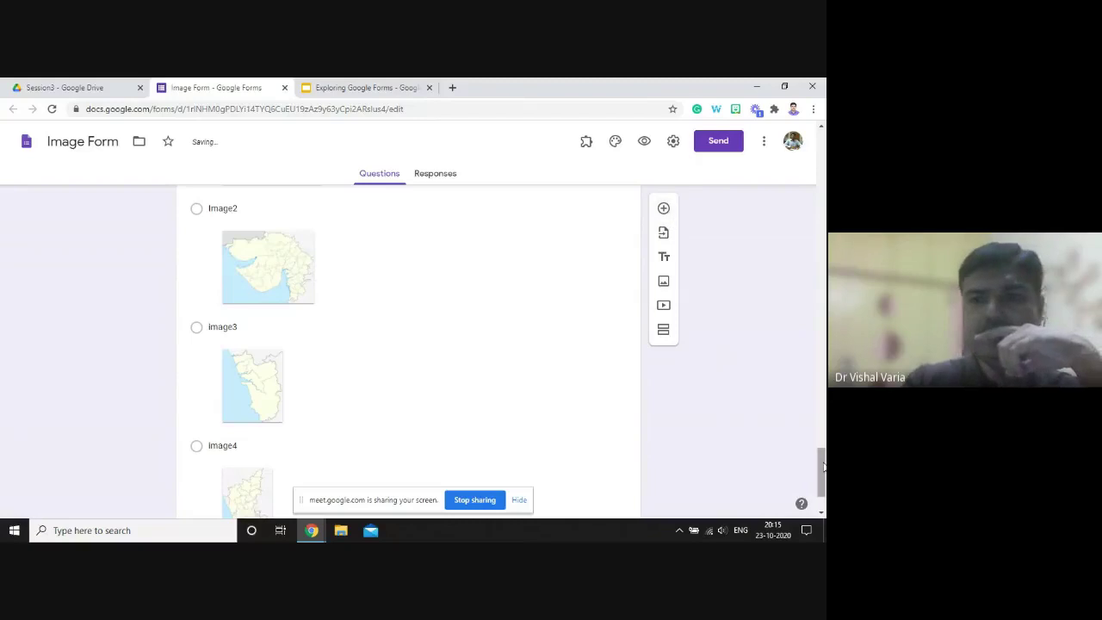
pyautogui.moveTo(823, 465); pyautogui.dragTo(809, 131)
pyautogui.scroll(-1, 340, 285)
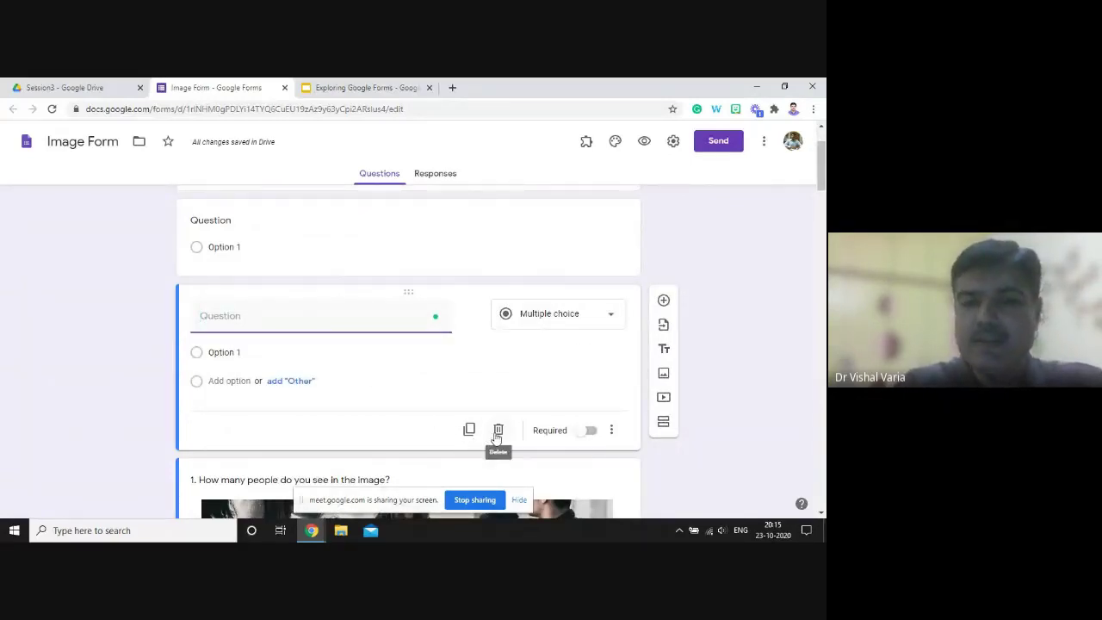
pyautogui.click(497, 433)
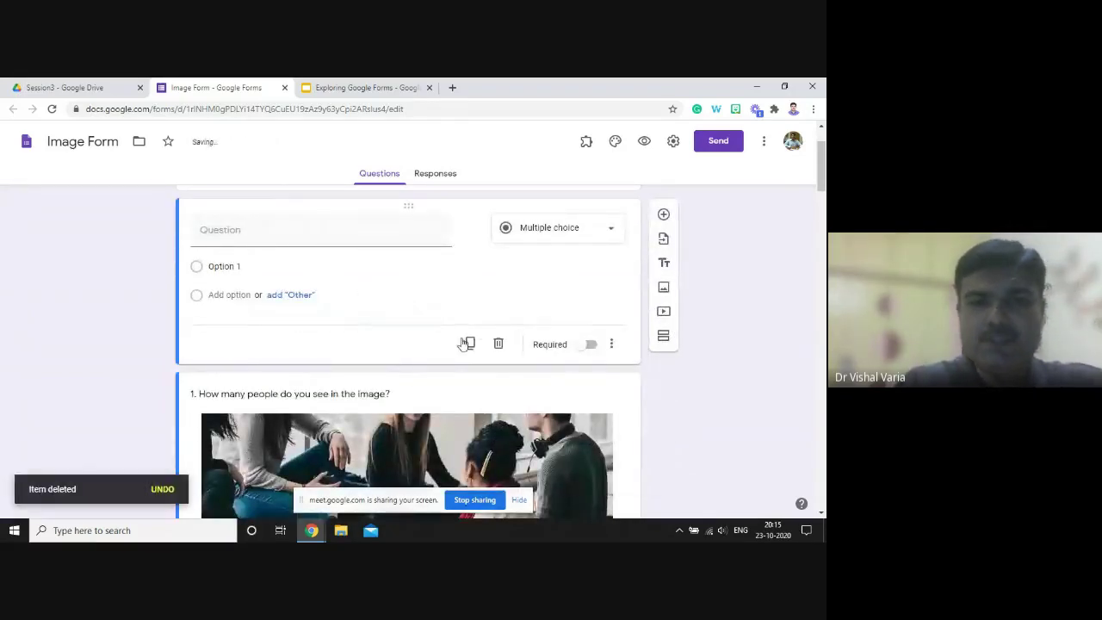
pyautogui.click(498, 344)
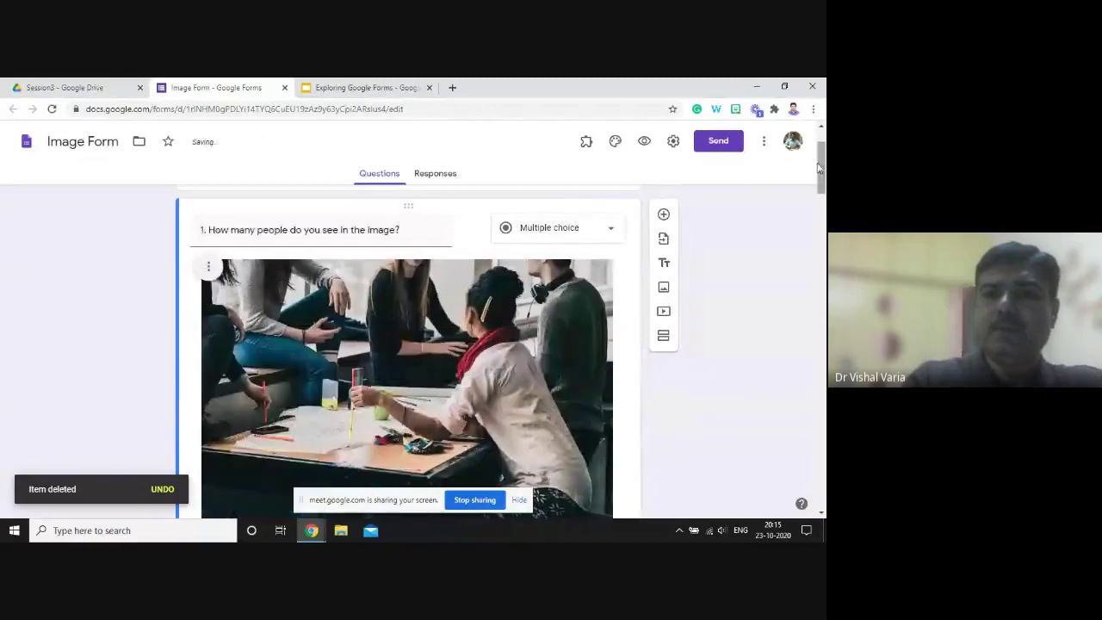
pyautogui.scroll(-15, 613, 383)
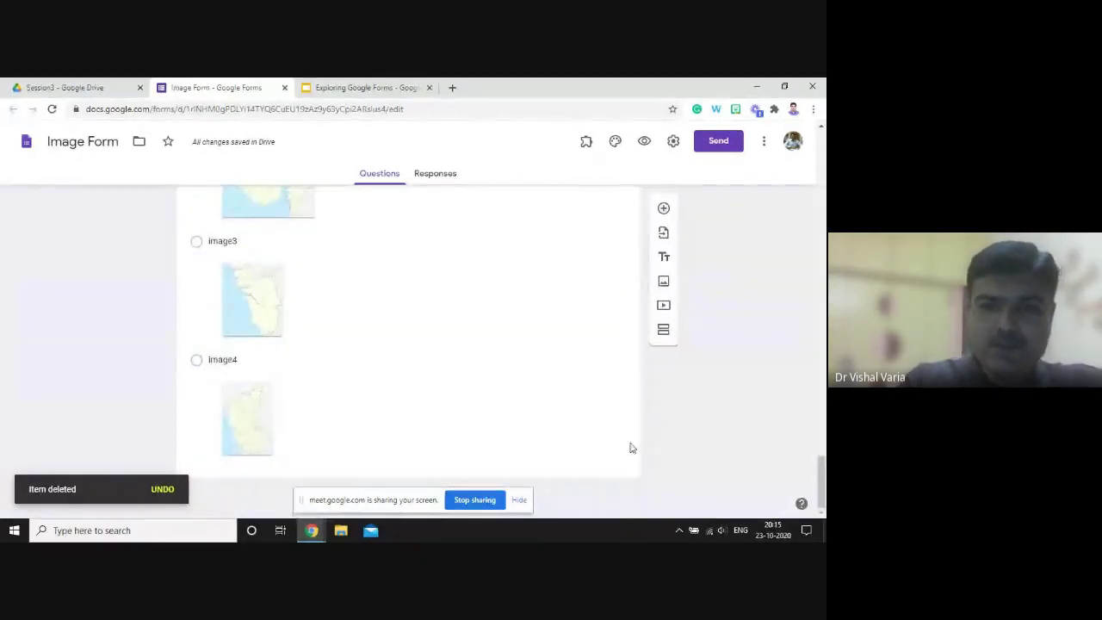
pyautogui.scroll(5, 631, 445)
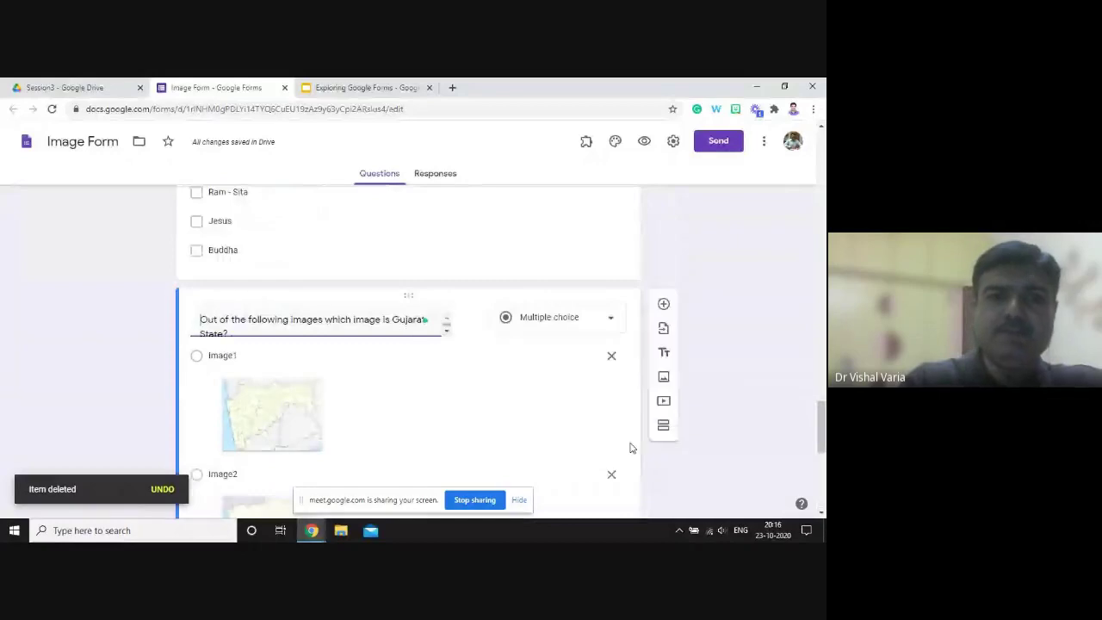
# - Add a question 'Identify the image of a tiger' with first option 'image1'
pyautogui.click(664, 306)
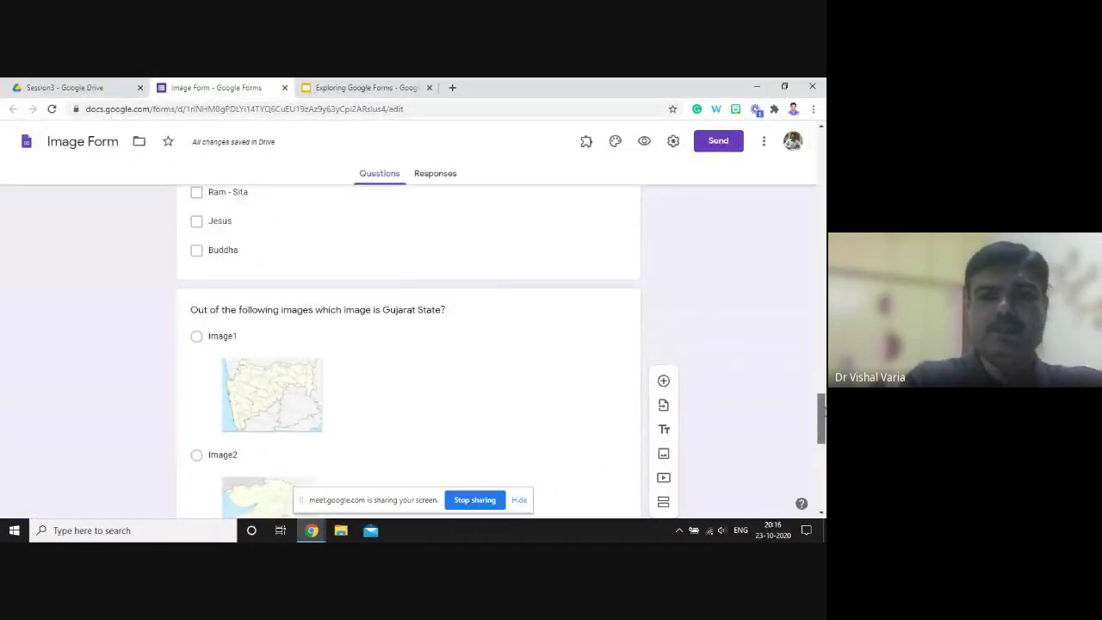
pyautogui.moveTo(824, 405); pyautogui.dragTo(824, 469)
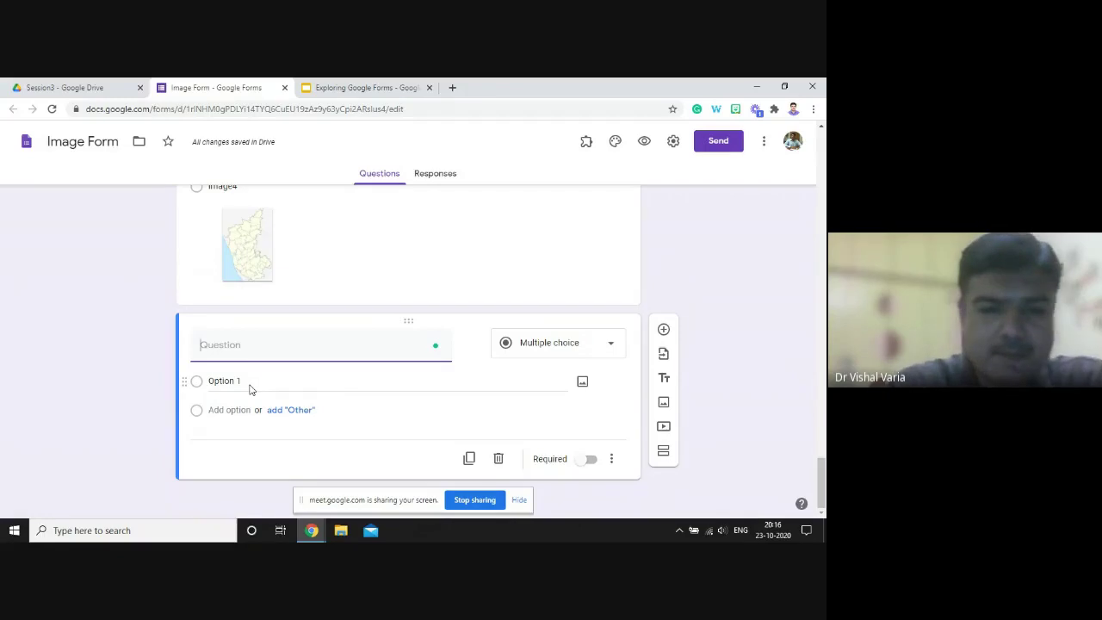
pyautogui.write('Out o')
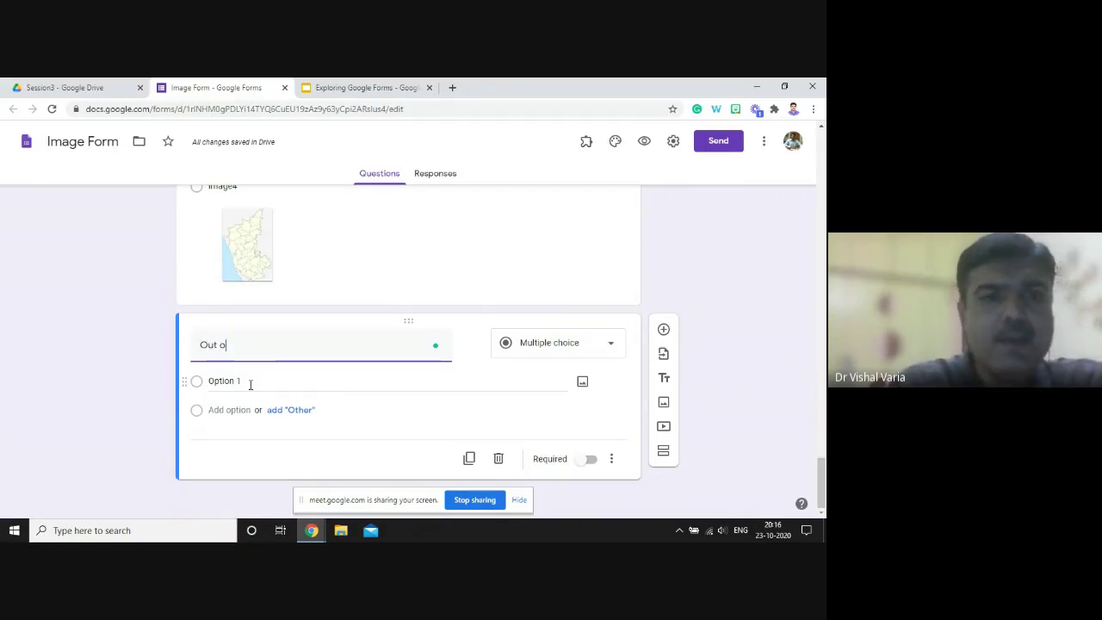
pyautogui.write('f')
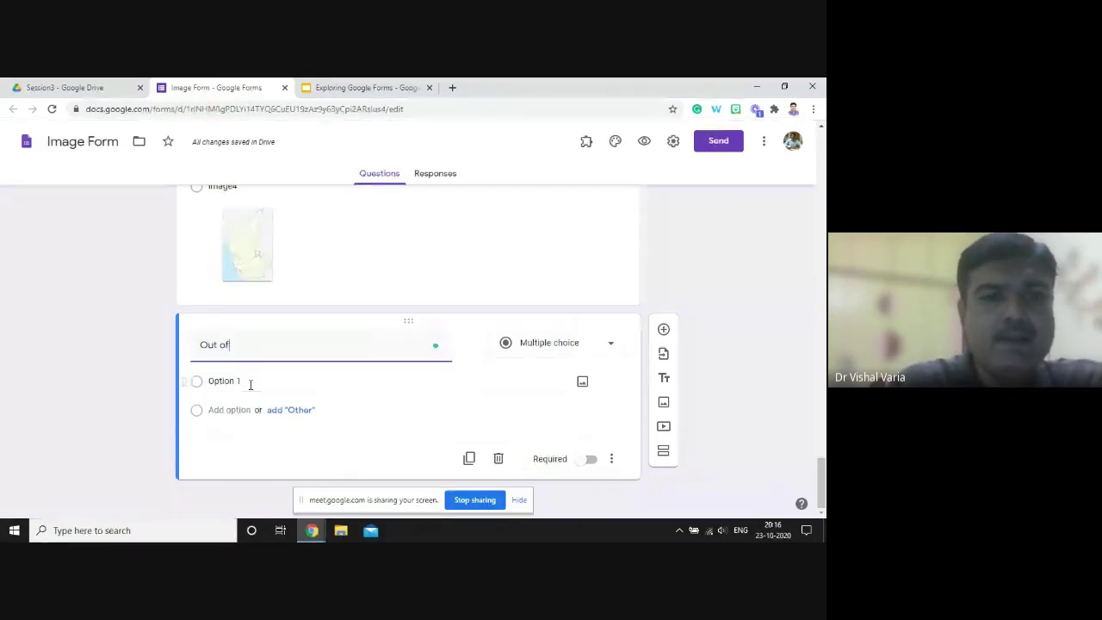
pyautogui.hotkey('ctrl', 'z')
pyautogui.write('Identif')
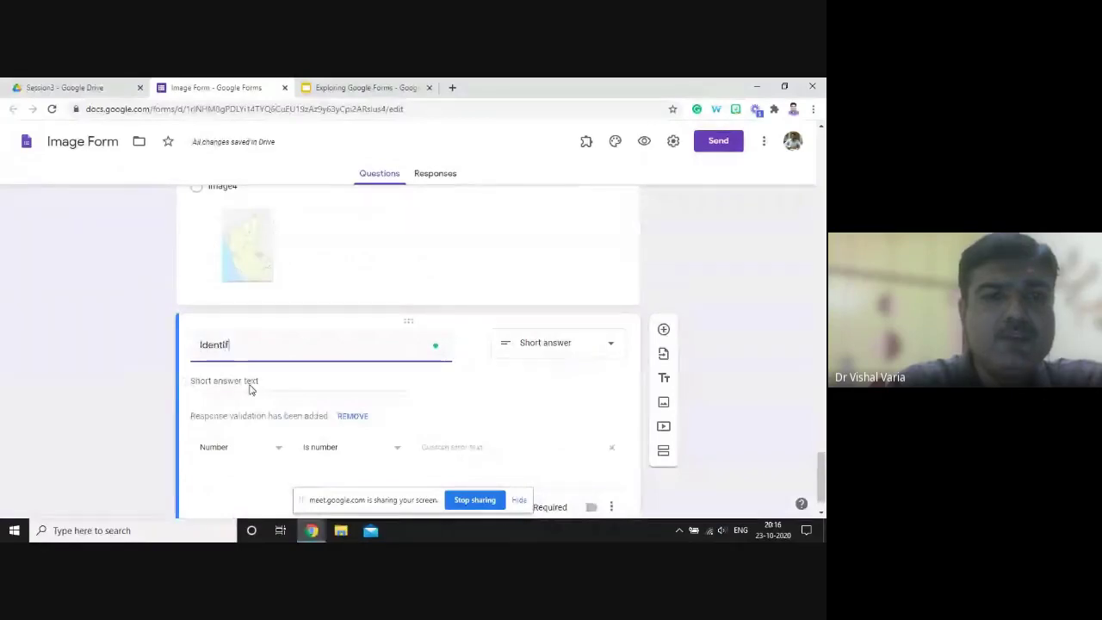
pyautogui.write('y the image of a ter')
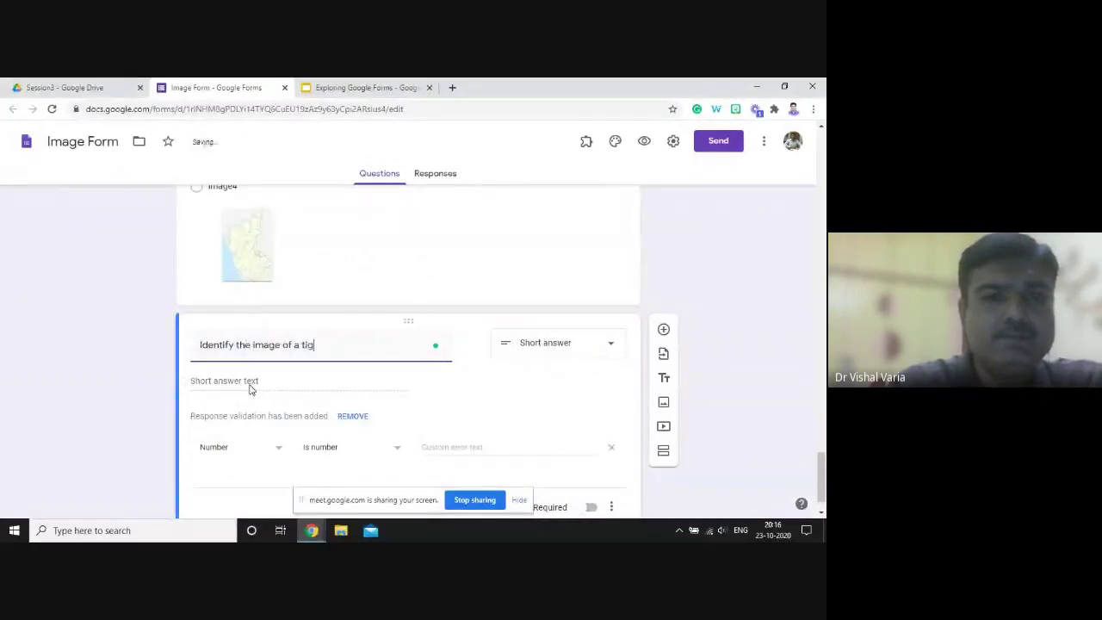
pyautogui.press('BackSpace')
pyautogui.press('BackSpace')
pyautogui.write('iger')
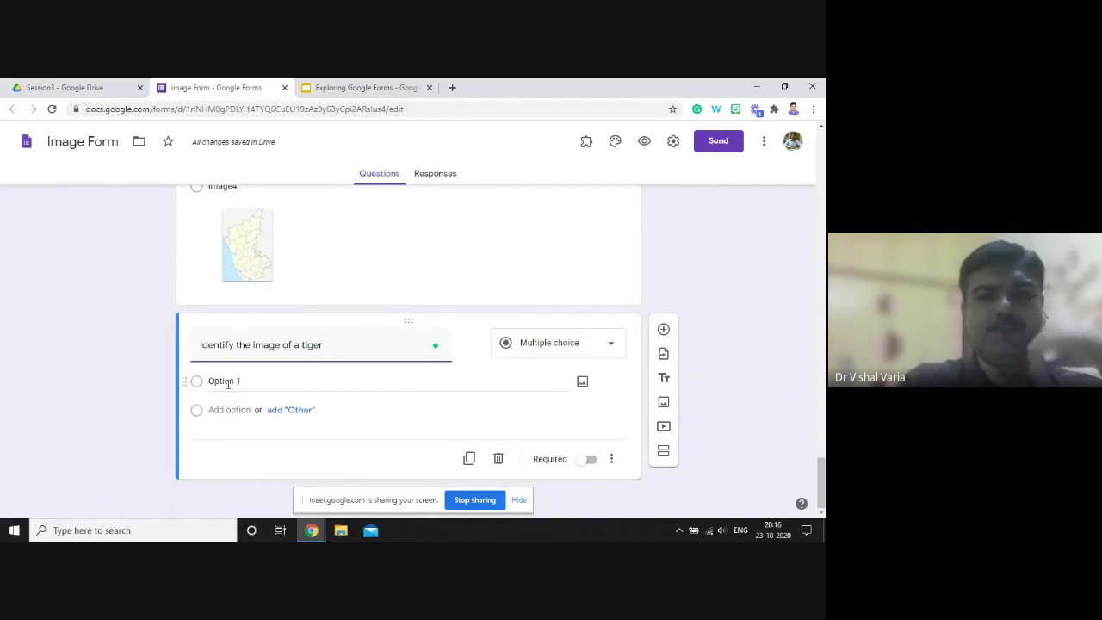
pyautogui.click(228, 384)
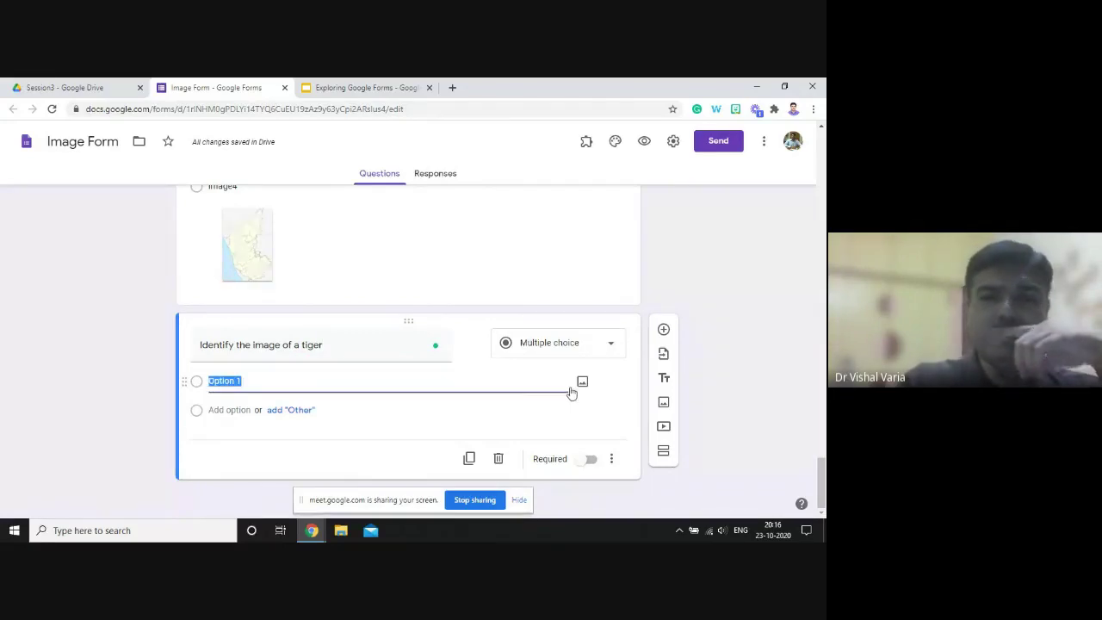
pyautogui.write('image')
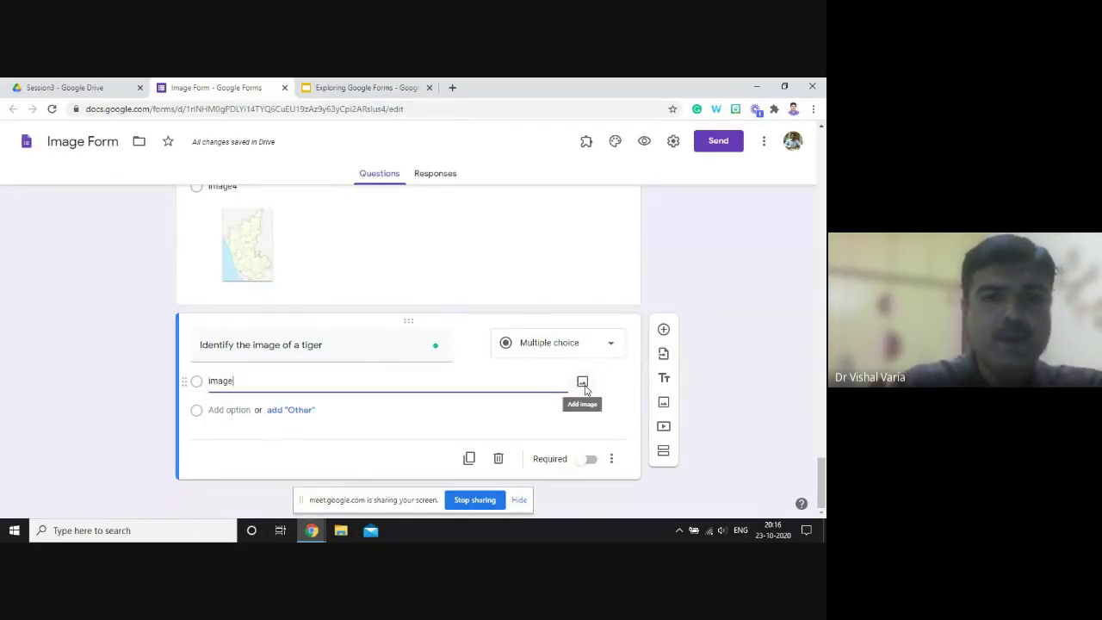
pyautogui.write('1')
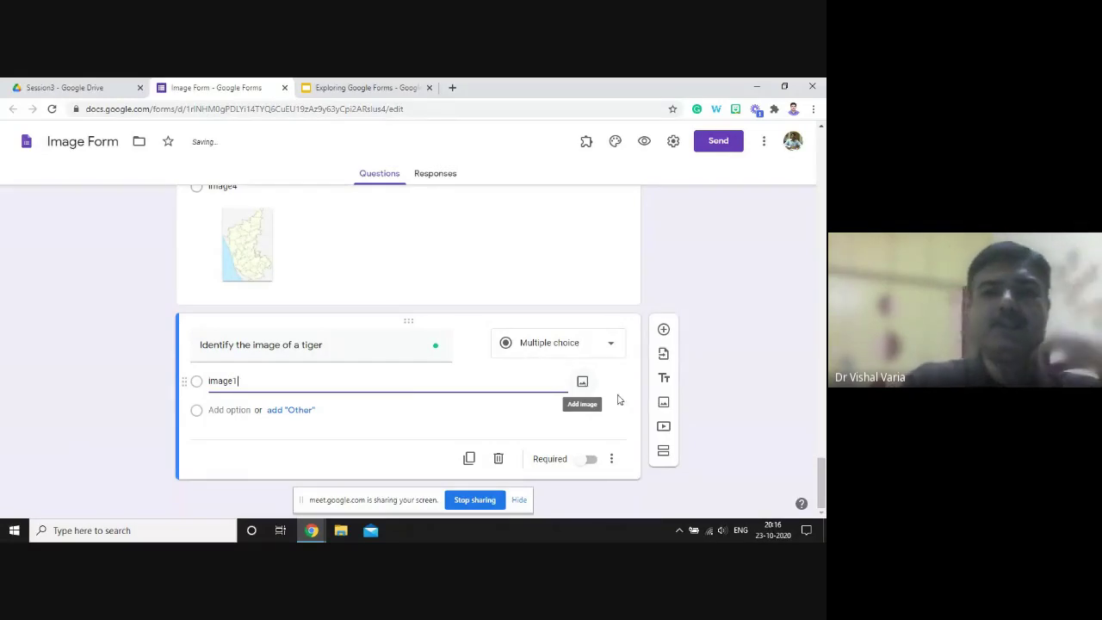
# - Insert the first 'lion' Google image search result as the image1 option's picture
pyautogui.click(583, 383)
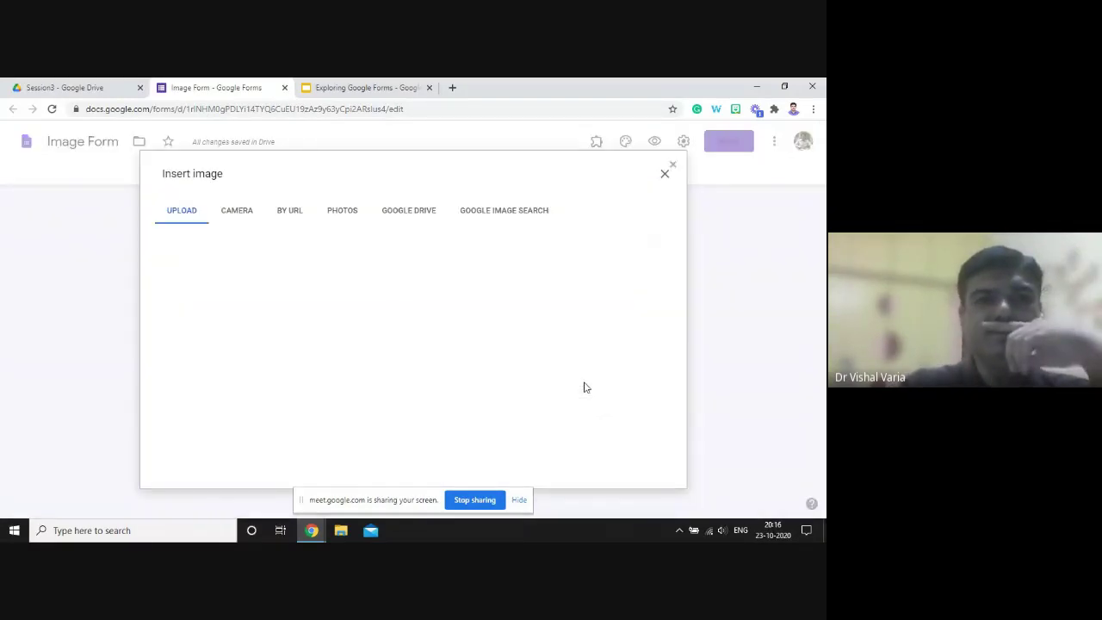
pyautogui.click(487, 215)
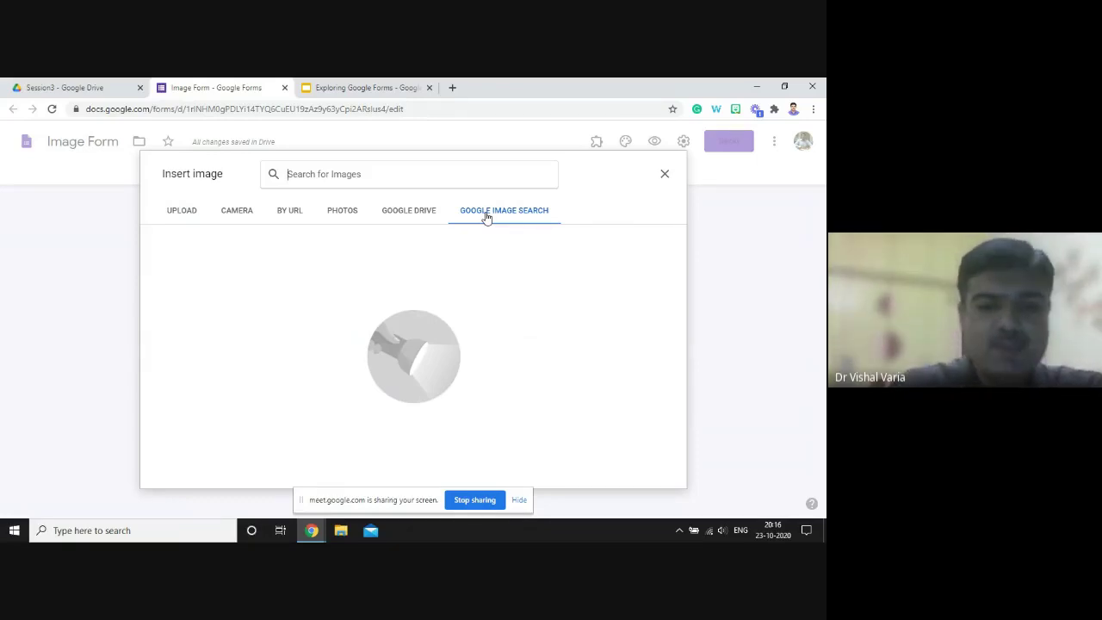
pyautogui.write('image of')
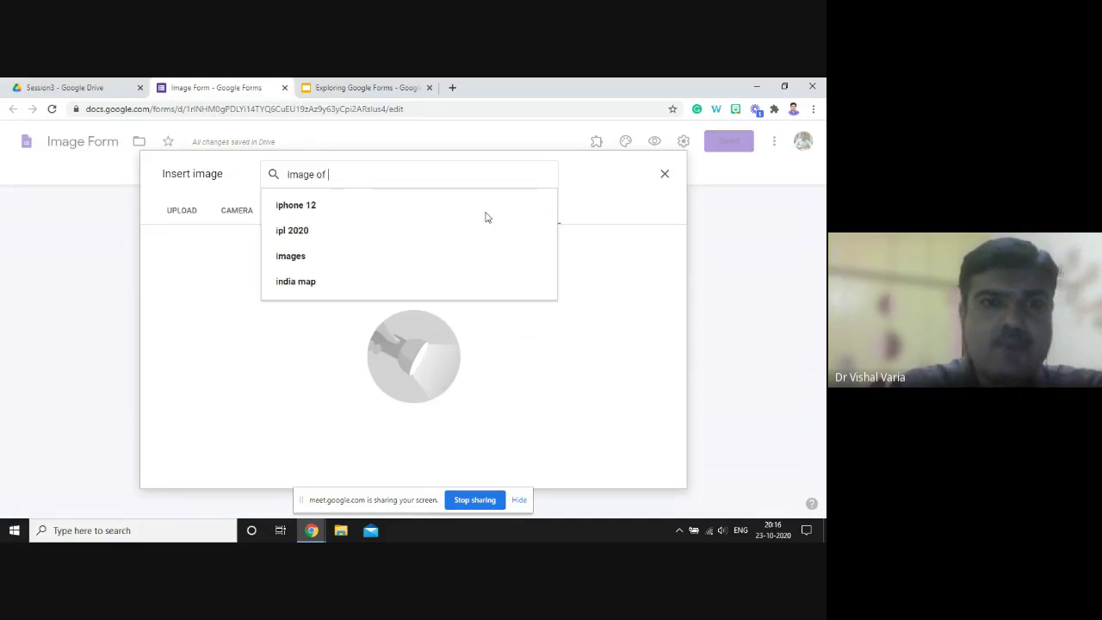
pyautogui.press('BackSpace')
pyautogui.press('BackSpace')
pyautogui.press('BackSpace')
pyautogui.press('BackSpace')
pyautogui.press('BackSpace')
pyautogui.press('BackSpace')
pyautogui.press('BackSpace')
pyautogui.press('BackSpace')
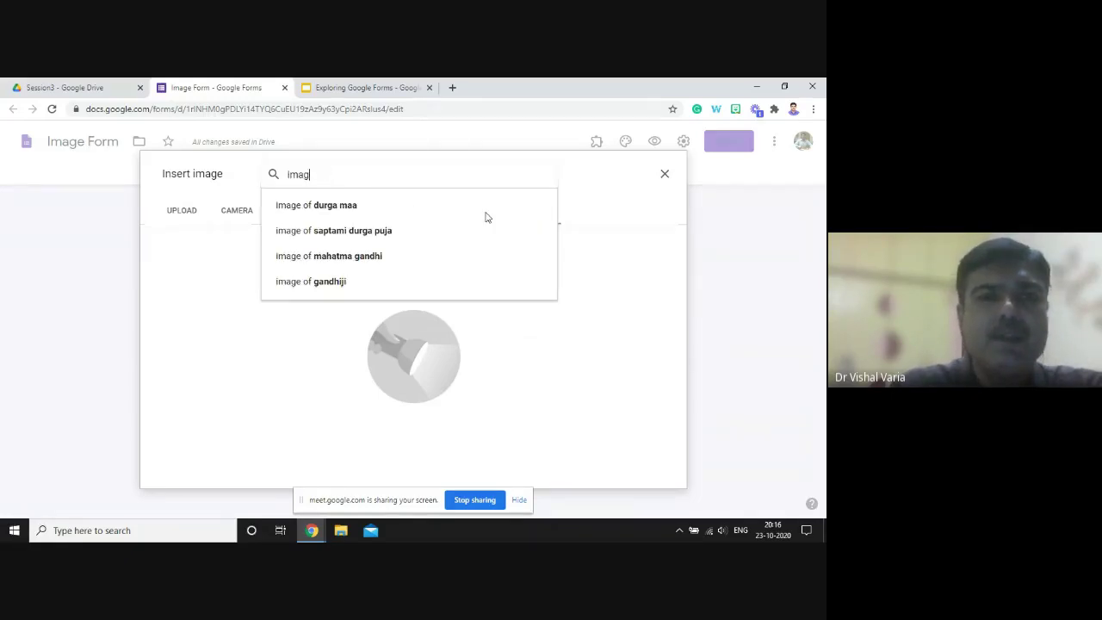
pyautogui.write('lion')
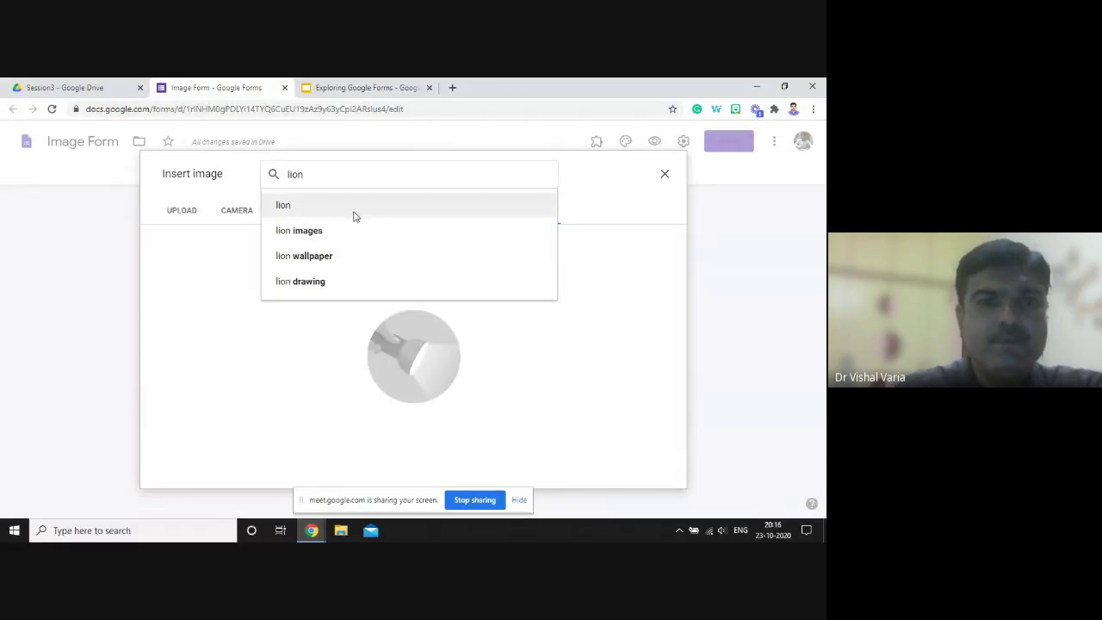
pyautogui.click(353, 215)
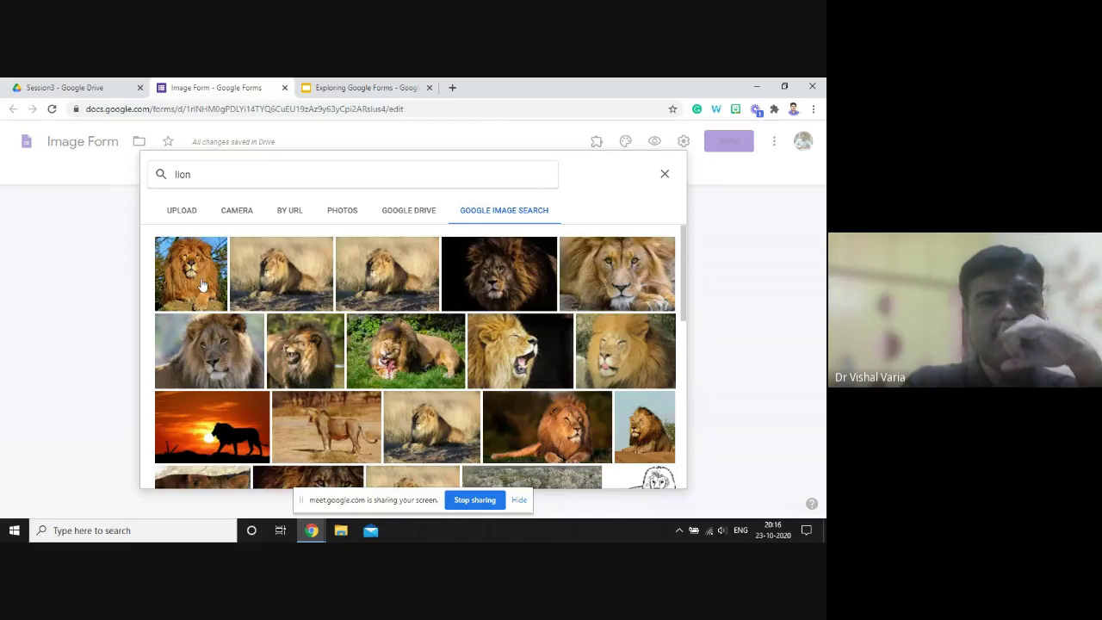
pyautogui.click(203, 286)
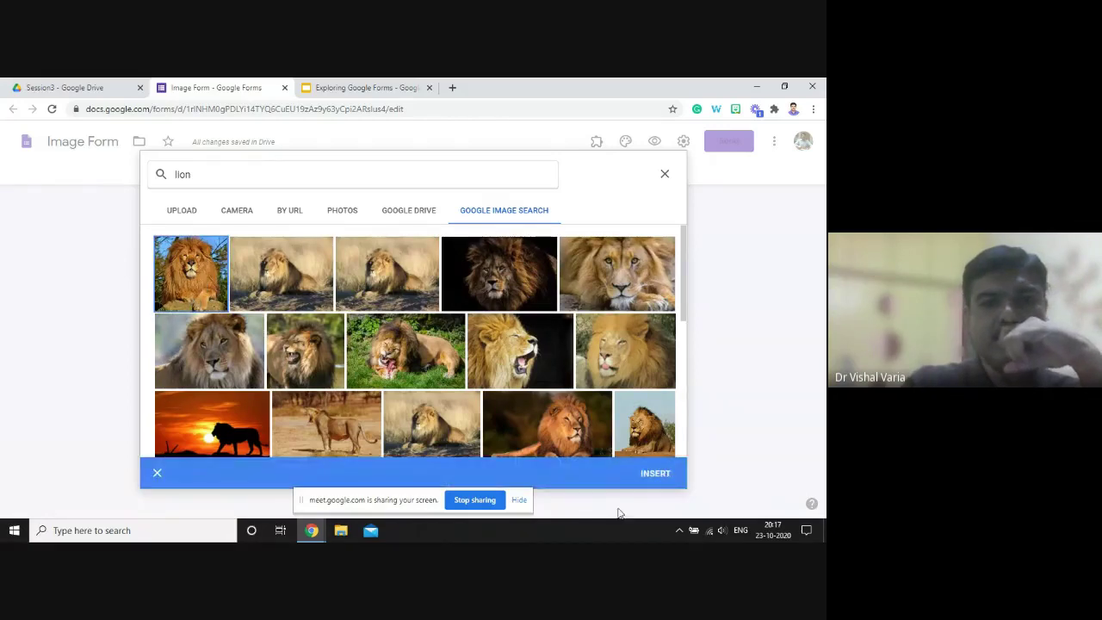
pyautogui.click(655, 473)
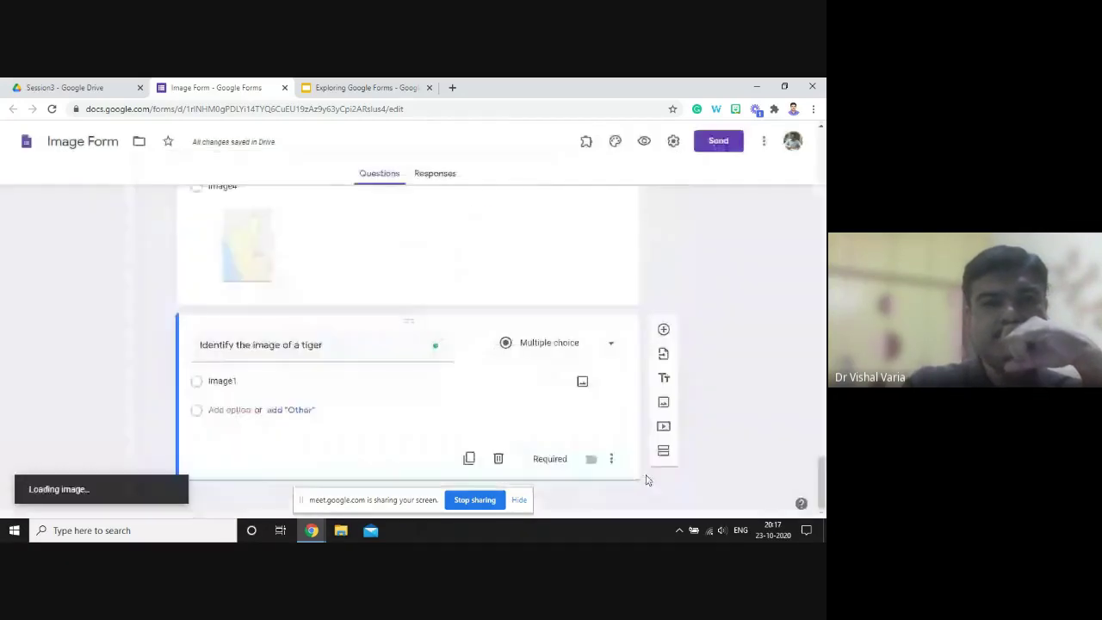
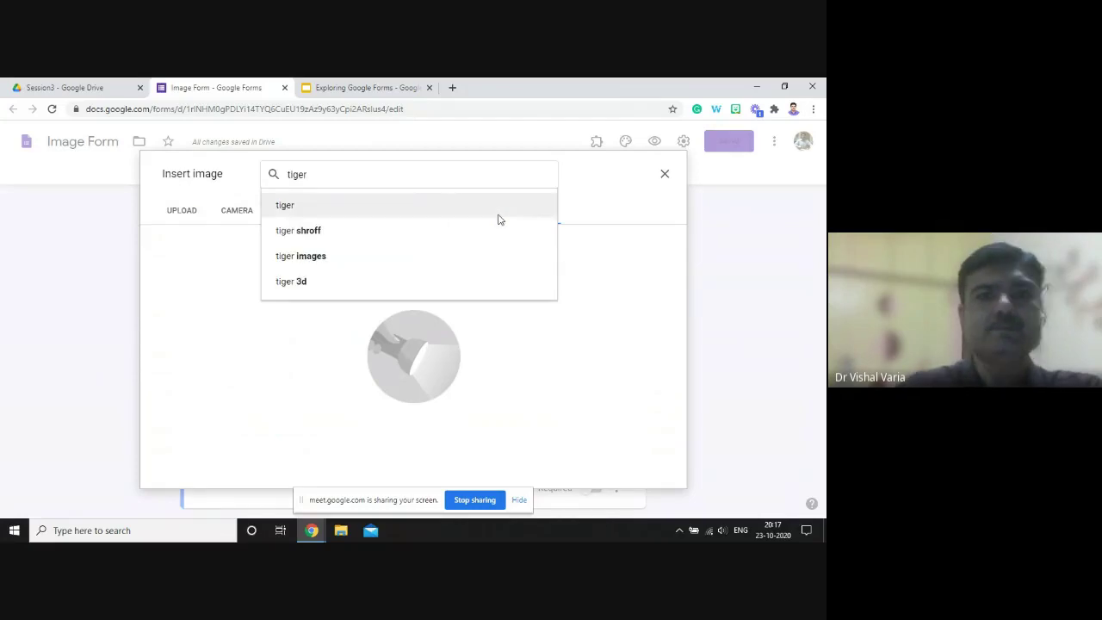
# - Attach the first tiger photo from Google Image Search to option Image2
pyautogui.click(498, 218)
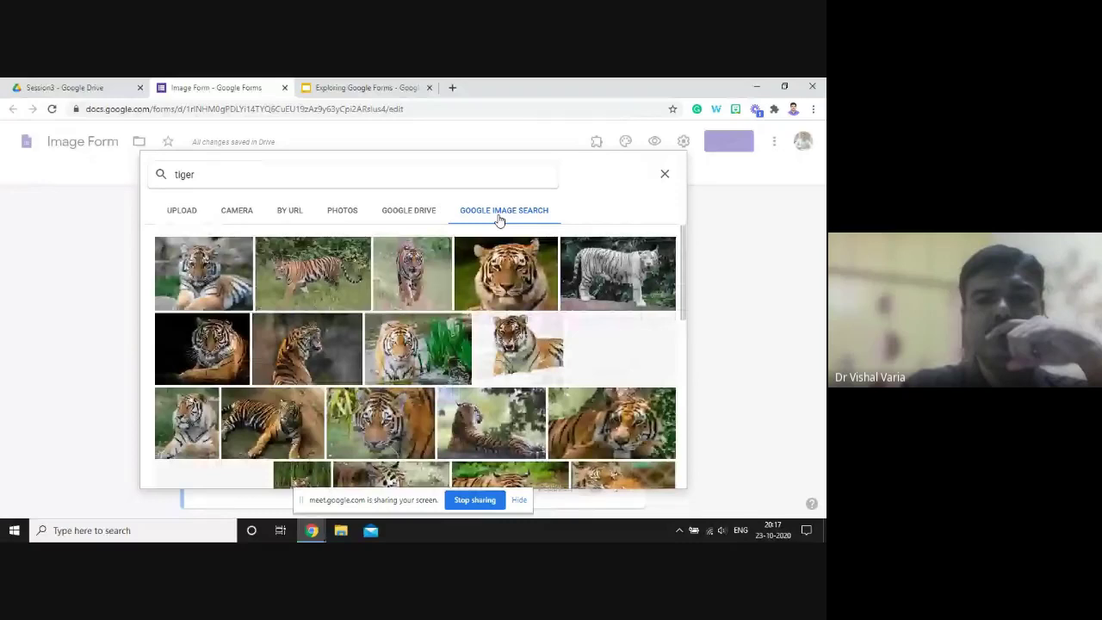
pyautogui.click(203, 273)
pyautogui.click(654, 474)
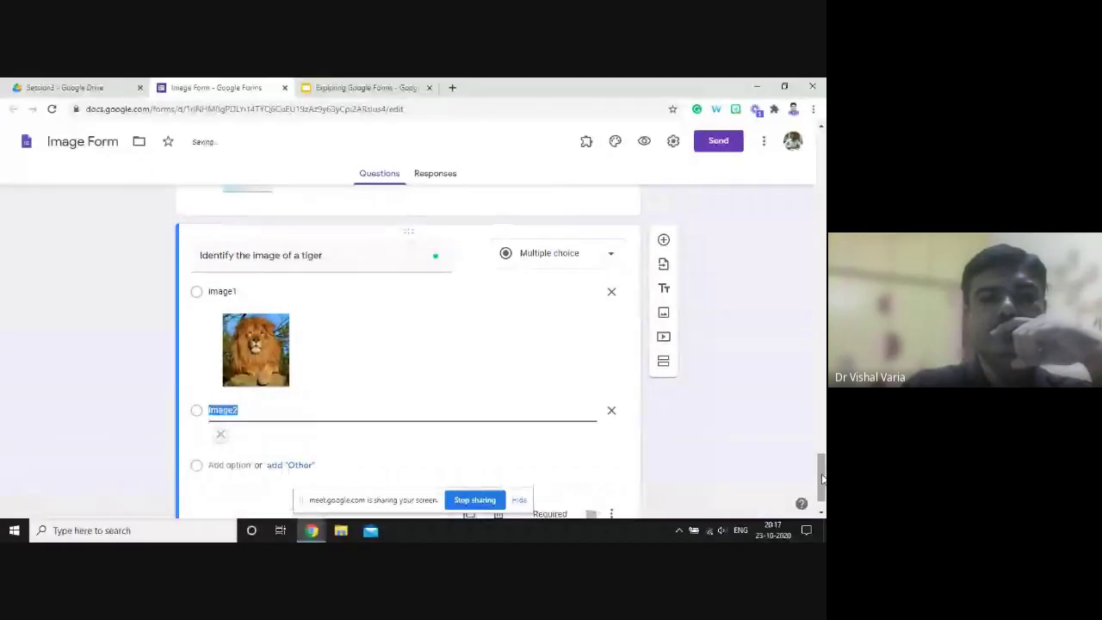
# - Add an option 'Image3' with a leopard photo found by searching 'leapord'
pyautogui.scroll(-2, 822, 482)
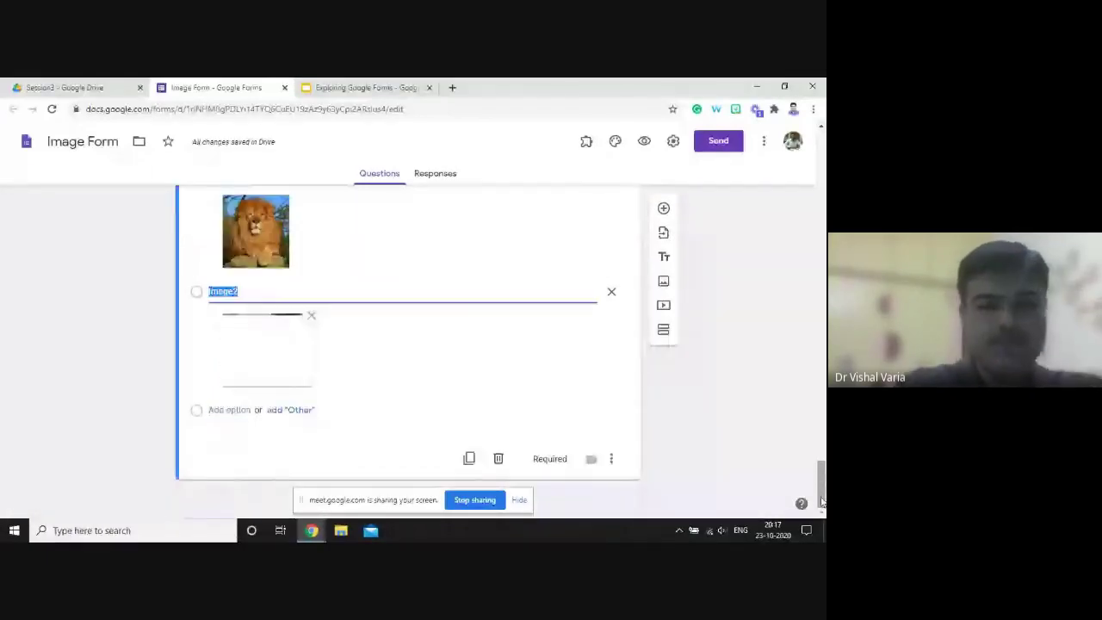
pyautogui.click(241, 411)
pyautogui.write('Image')
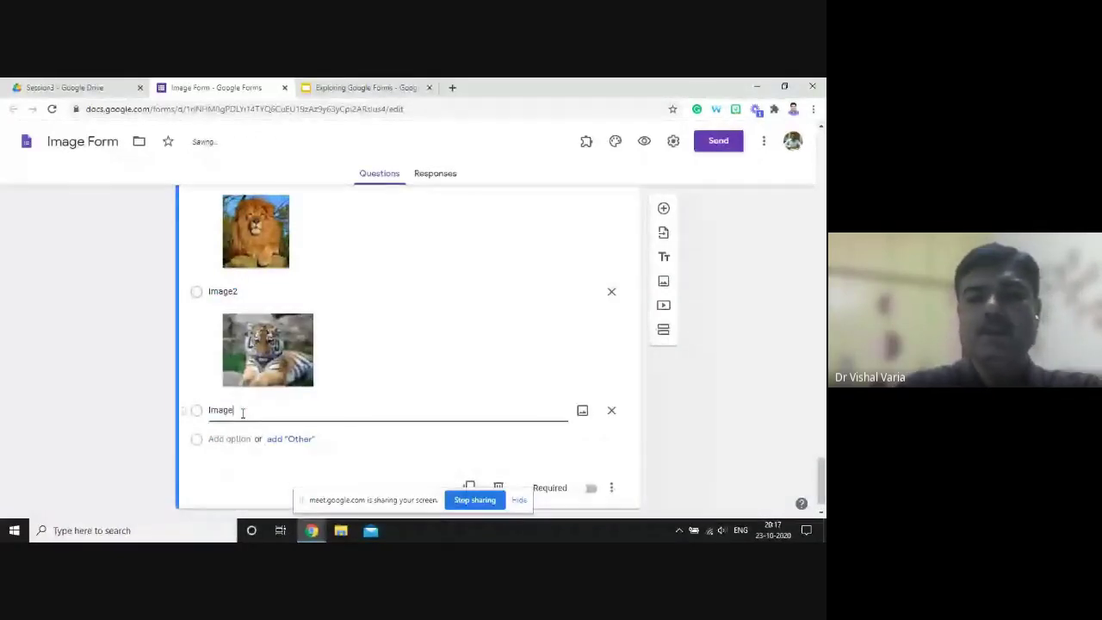
pyautogui.write('3')
pyautogui.click(583, 412)
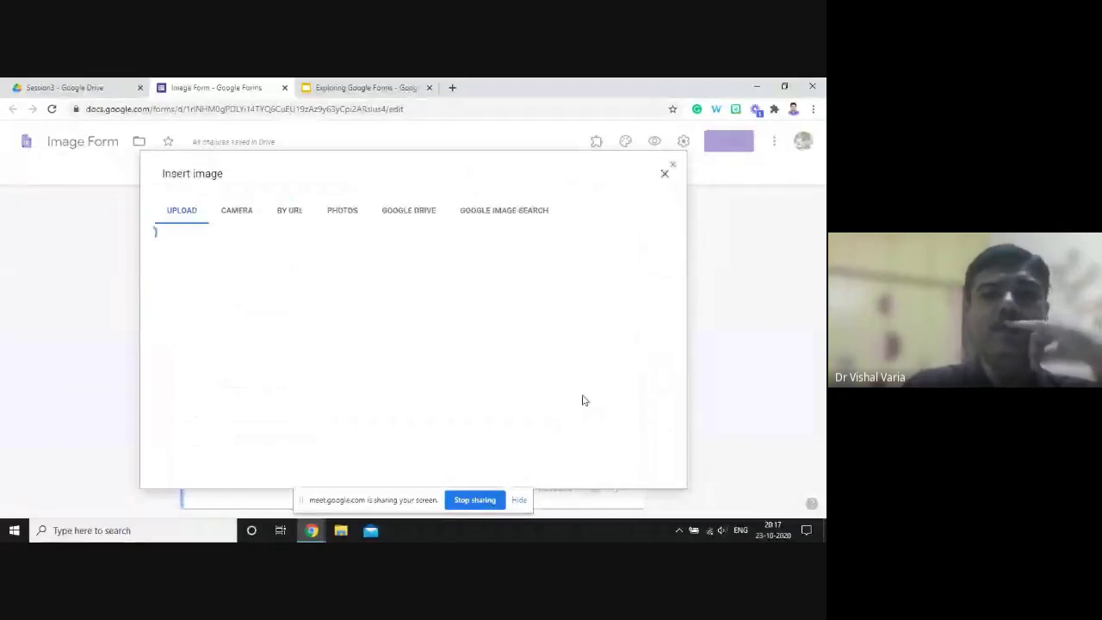
pyautogui.click(508, 214)
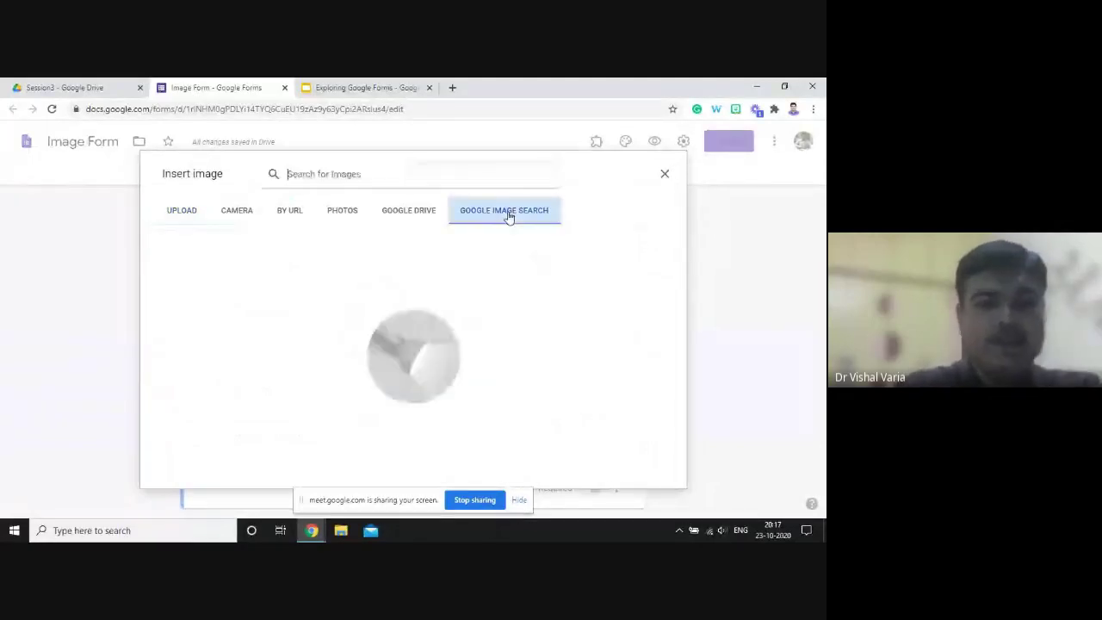
pyautogui.write('leapord')
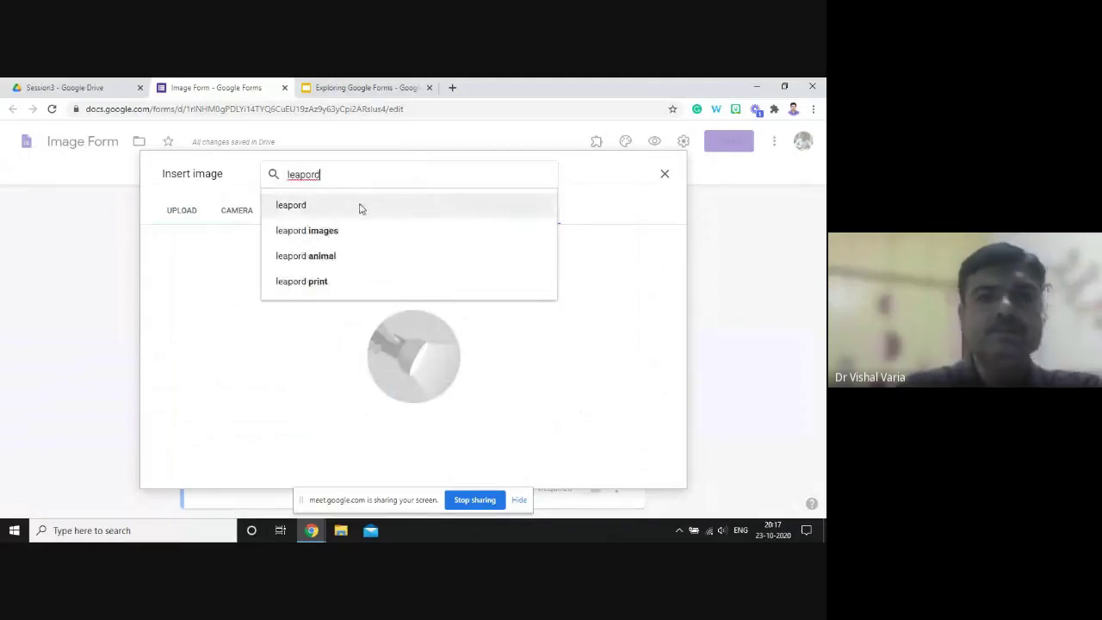
pyautogui.press('Return')
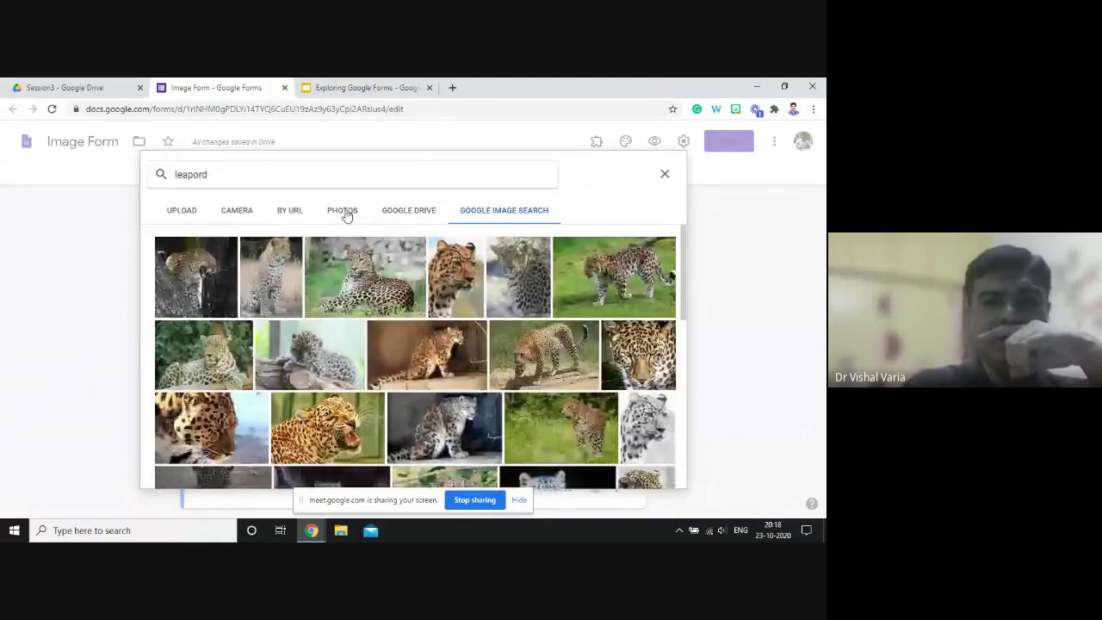
pyautogui.click(451, 295)
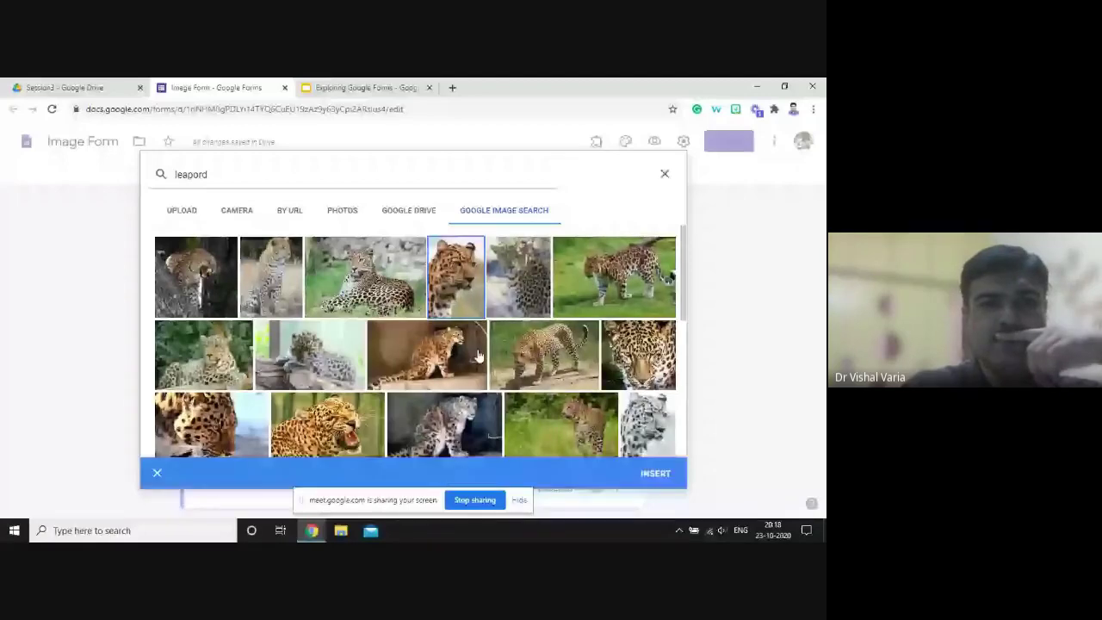
pyautogui.click(649, 473)
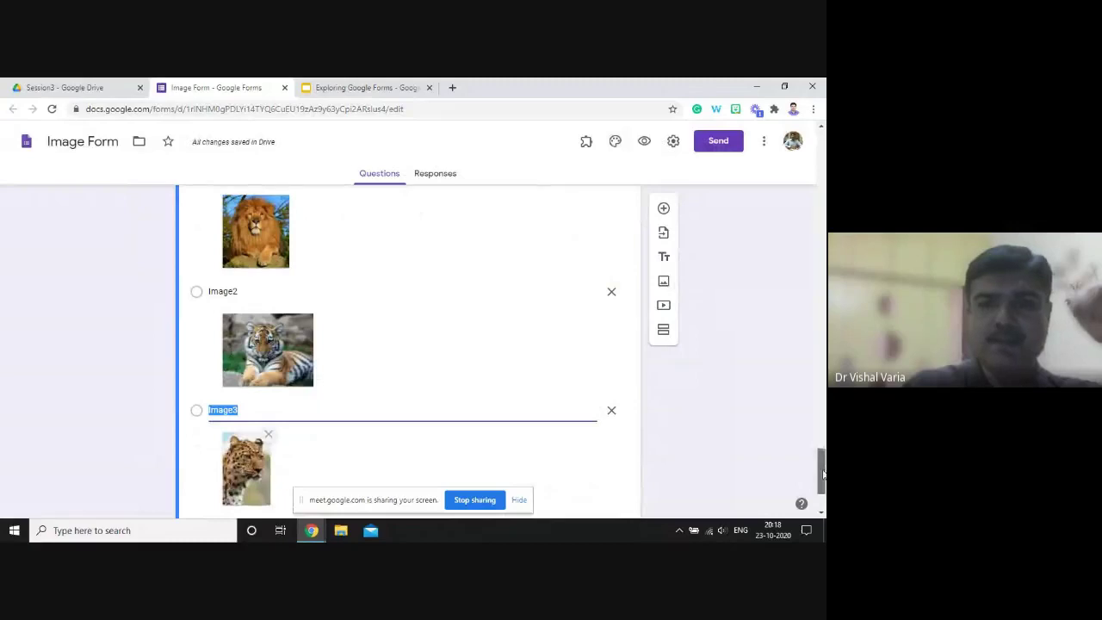
pyautogui.moveTo(822, 473); pyautogui.dragTo(822, 488)
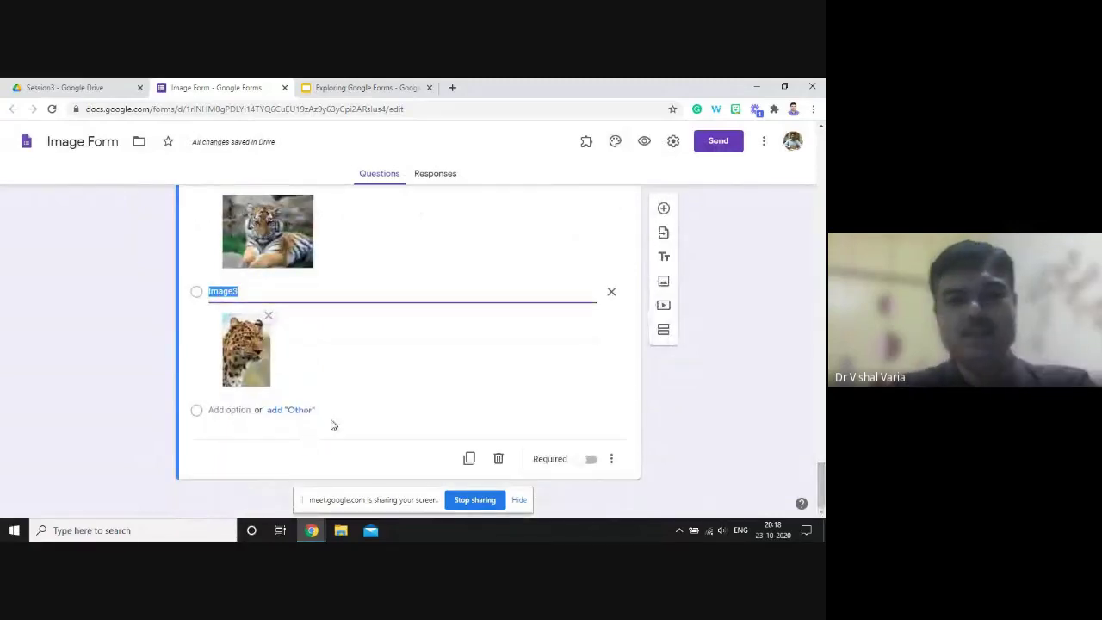
# - Add an option 'image4' with a cougar photo from a 'big cats' image search
pyautogui.click(218, 410)
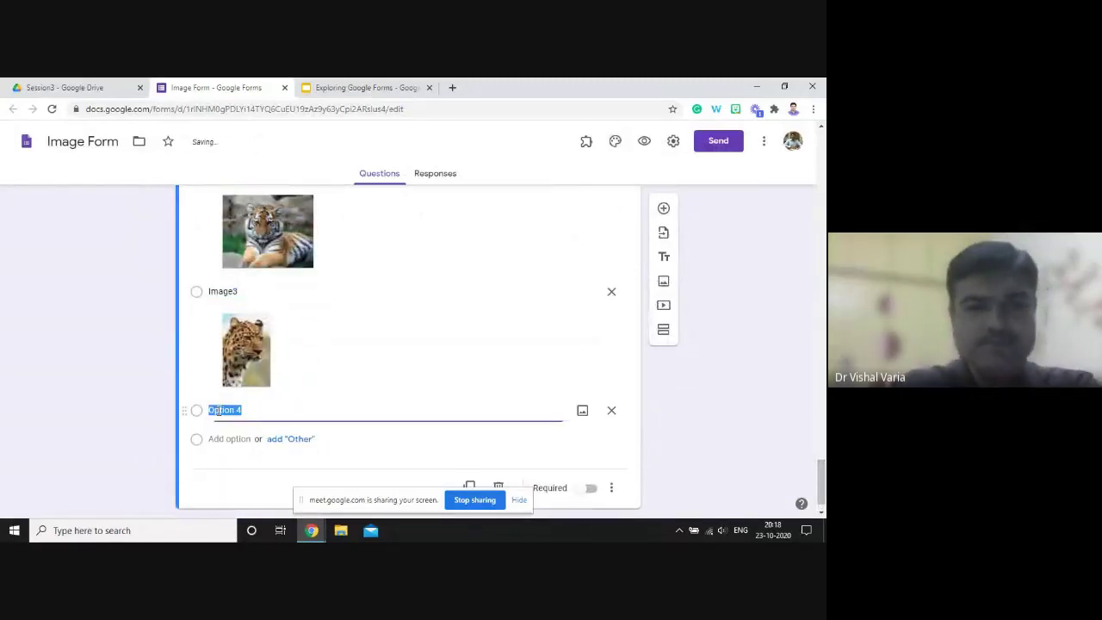
pyautogui.write('image4')
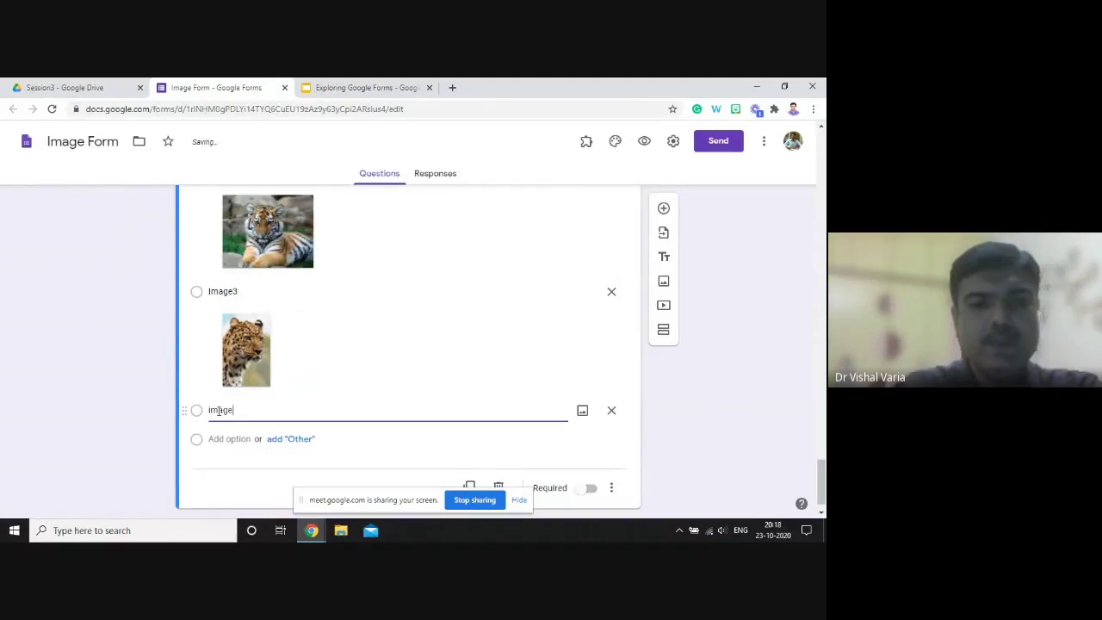
pyautogui.click(583, 412)
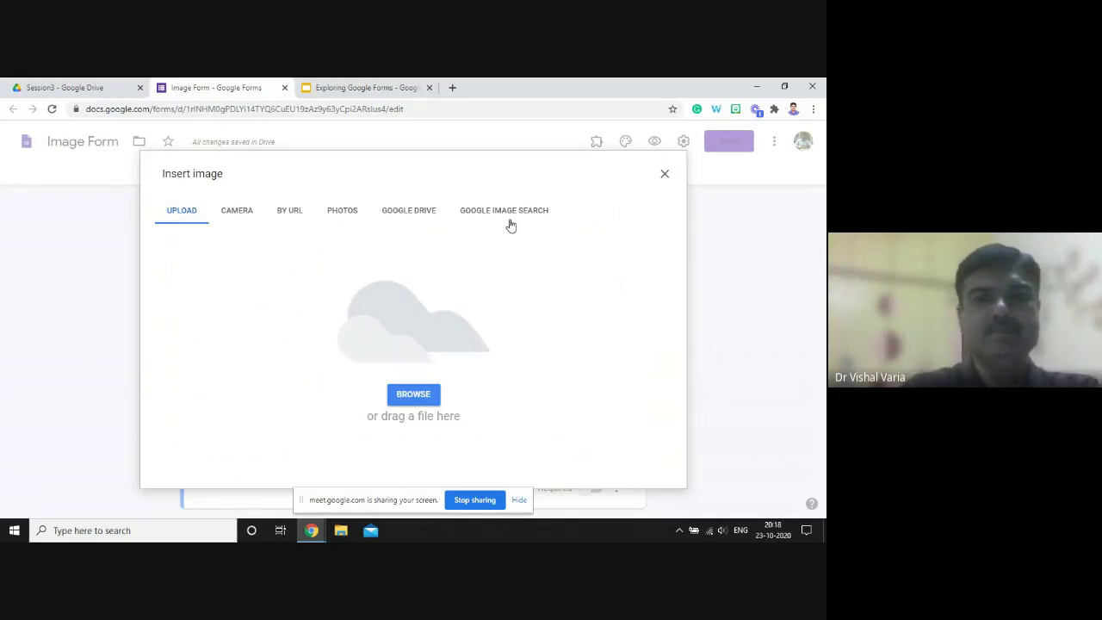
pyautogui.click(510, 215)
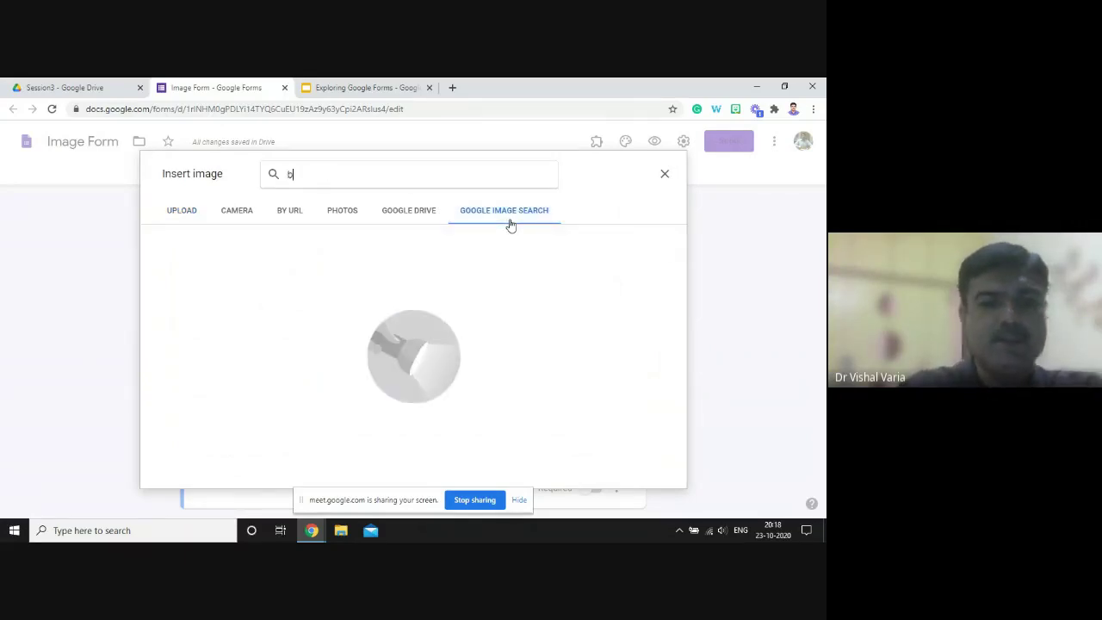
pyautogui.write('big cats')
pyautogui.press('Return')
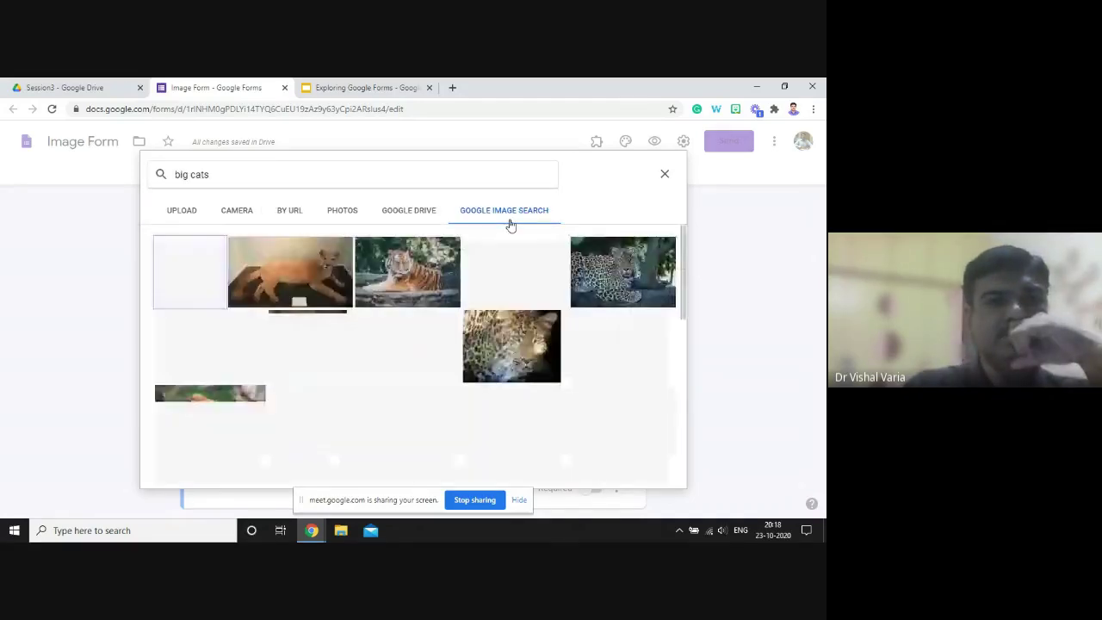
pyautogui.click(291, 271)
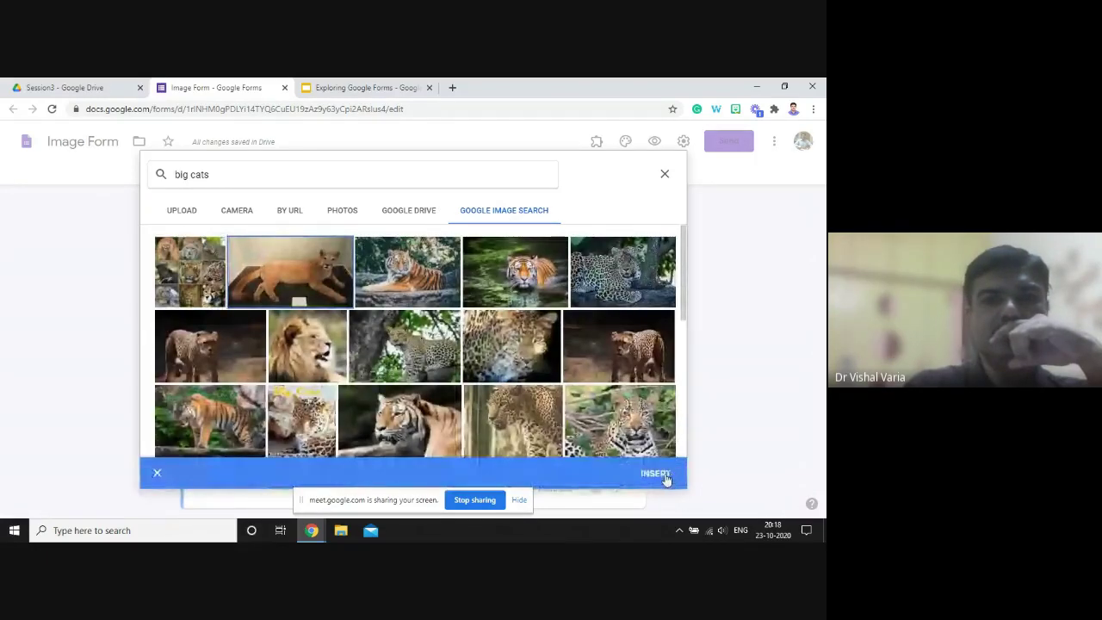
pyautogui.click(666, 479)
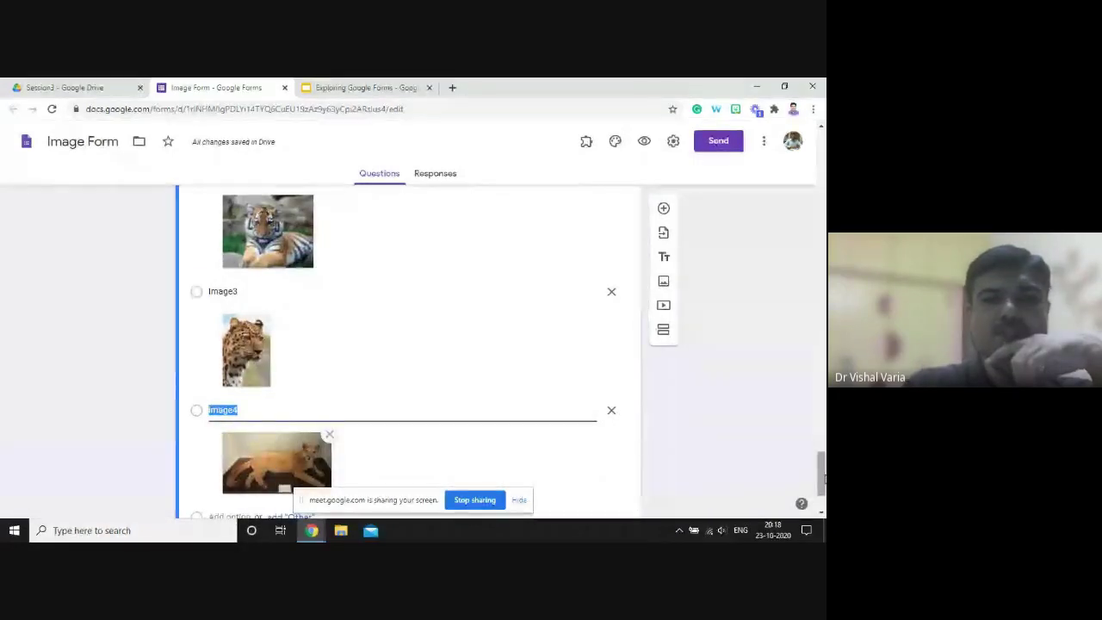
pyautogui.moveTo(822, 480); pyautogui.dragTo(822, 442)
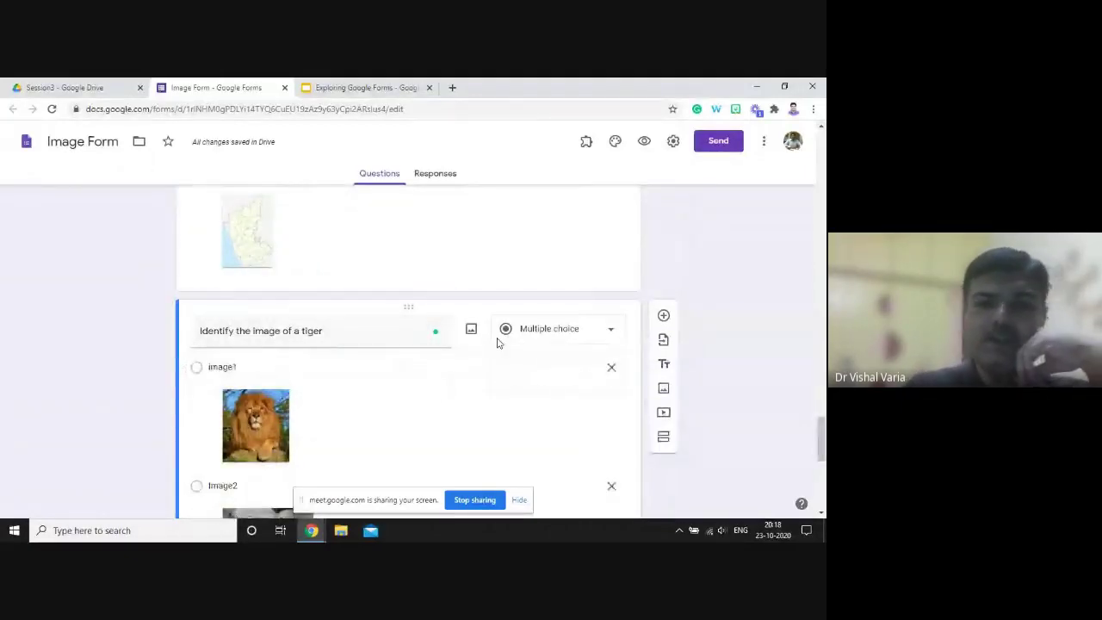
# - Keep the question type as Multiple choice and preview the form
pyautogui.click(544, 344)
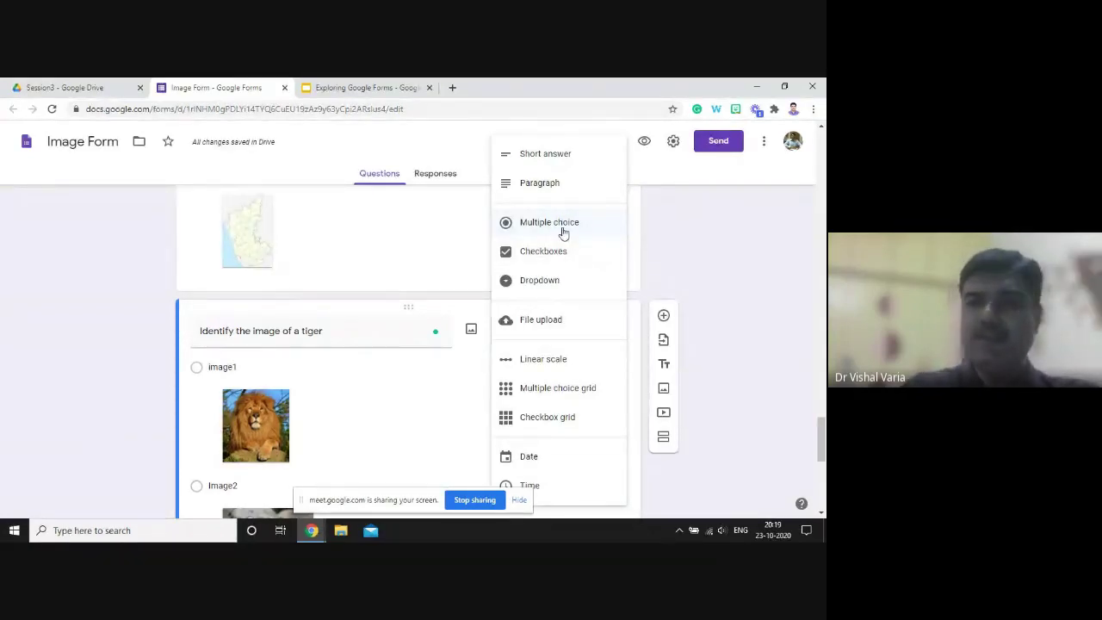
pyautogui.click(563, 226)
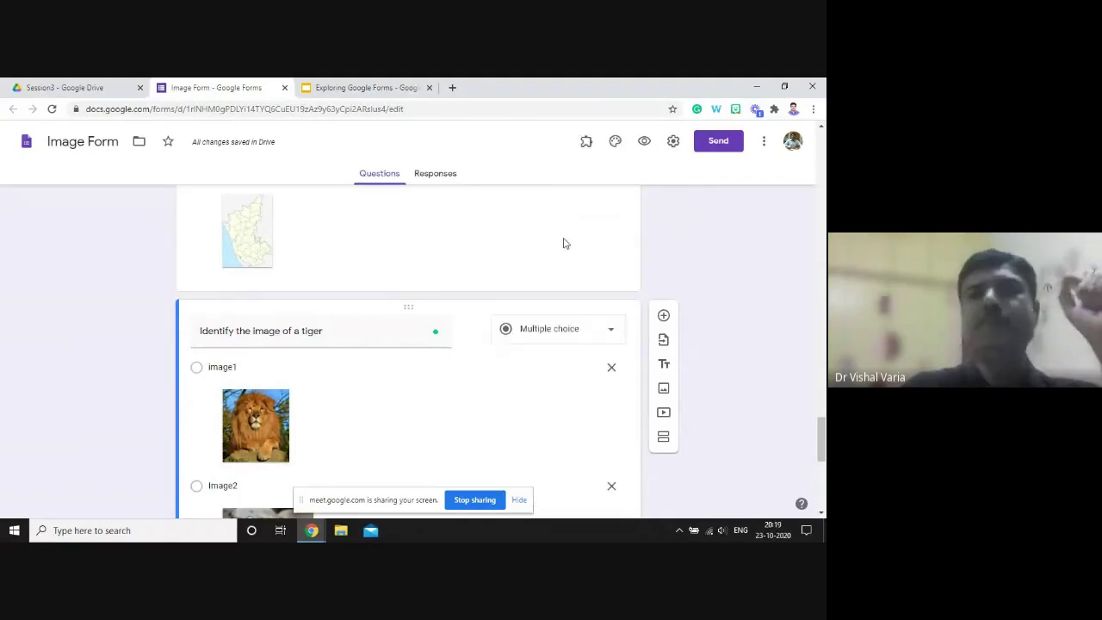
pyautogui.click(644, 144)
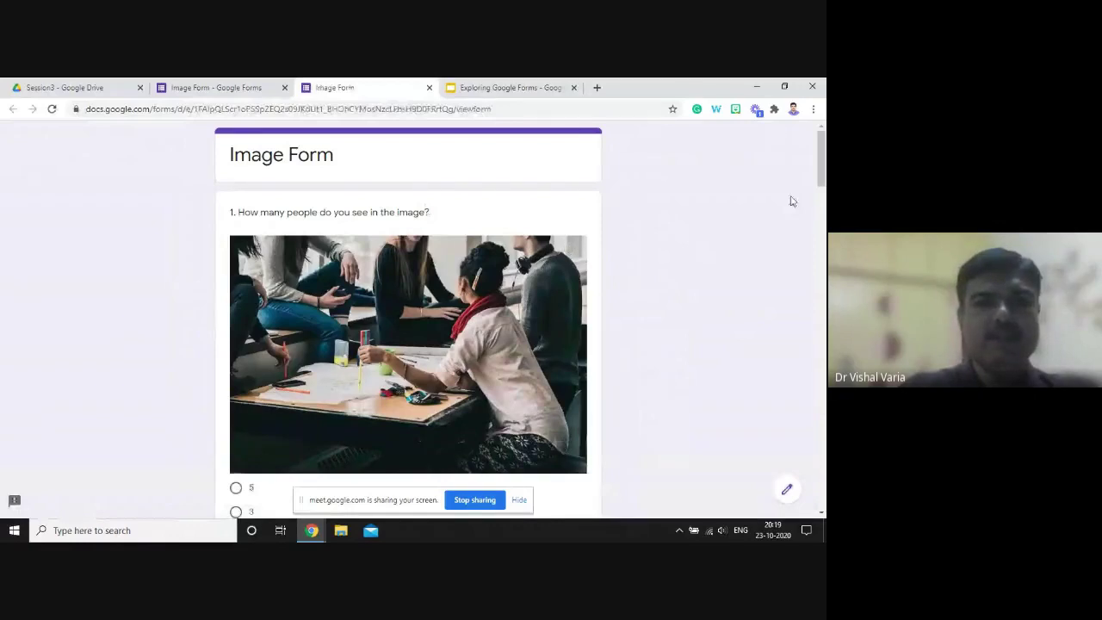
# - Answer the first question with 5
pyautogui.scroll(-1, 792, 200)
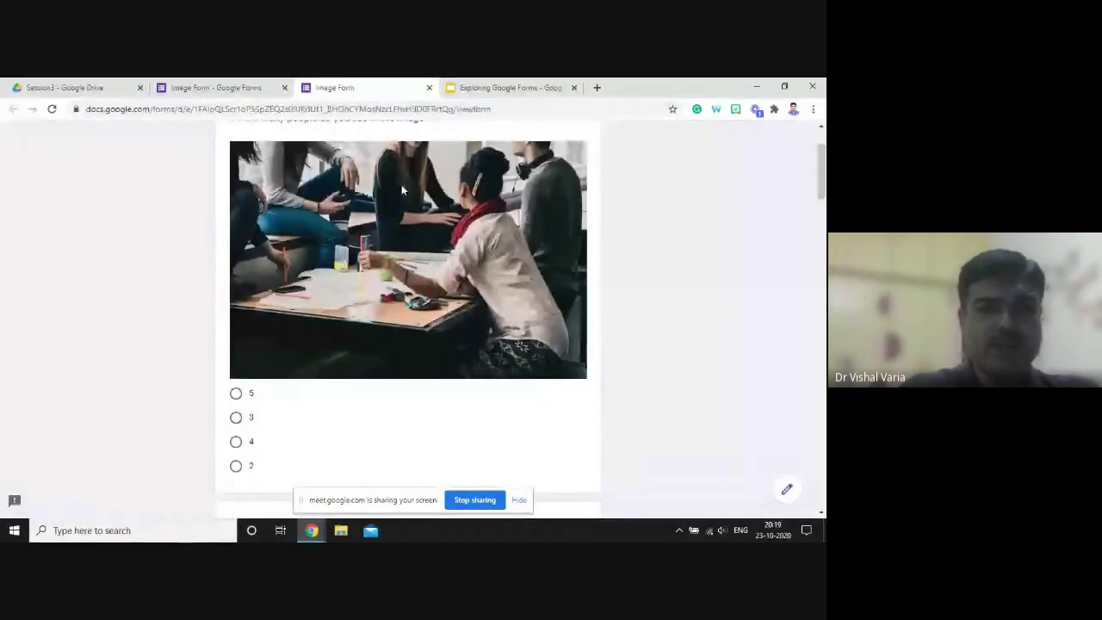
pyautogui.click(235, 394)
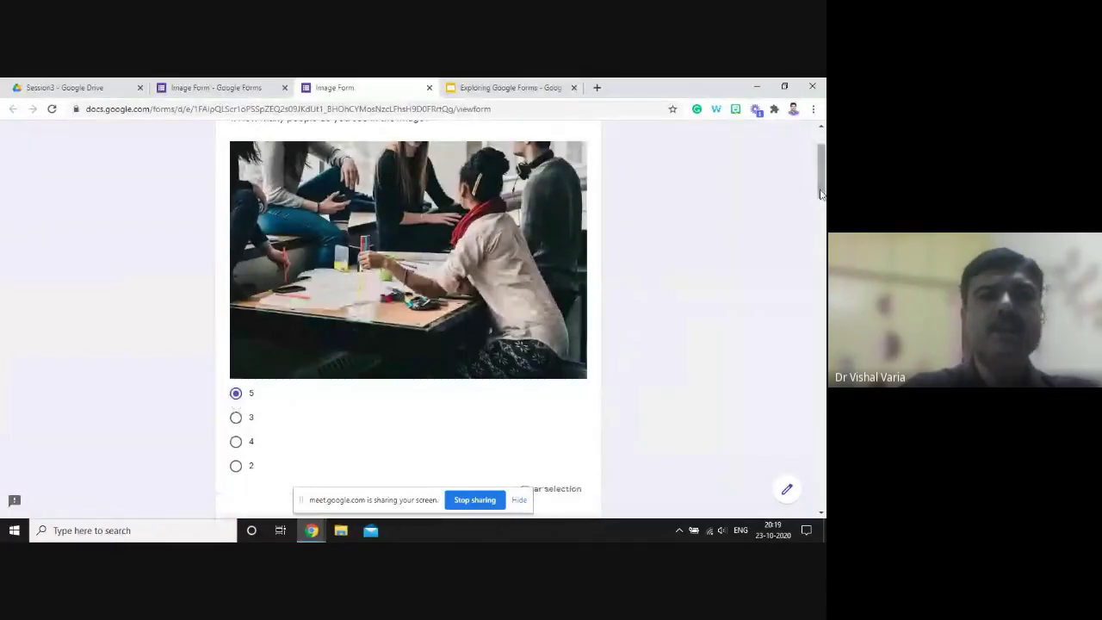
pyautogui.moveTo(821, 194); pyautogui.dragTo(819, 255)
# - Describe the cartoon as two friends in the park who seem very friendly with each other
pyautogui.click(250, 389)
pyautogui.write('Two friends are road')
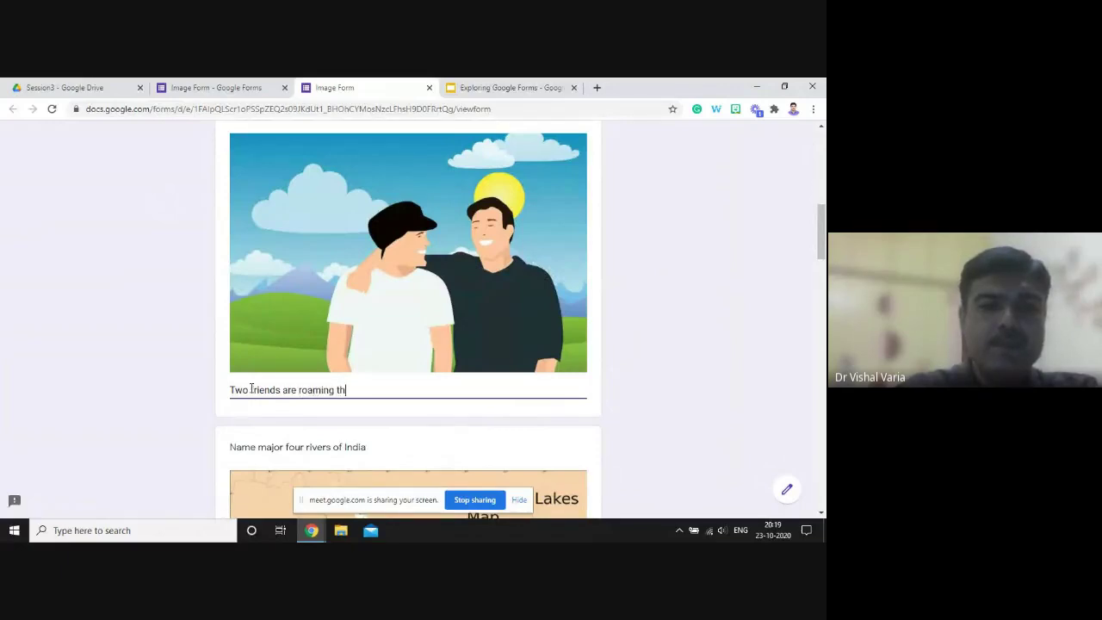
pyautogui.write('ing in thepar')
pyautogui.press('BackSpace')
pyautogui.write('park. they seem to be very fi')
pyautogui.press('BackSpace')
pyautogui.write('riendly with each other..')
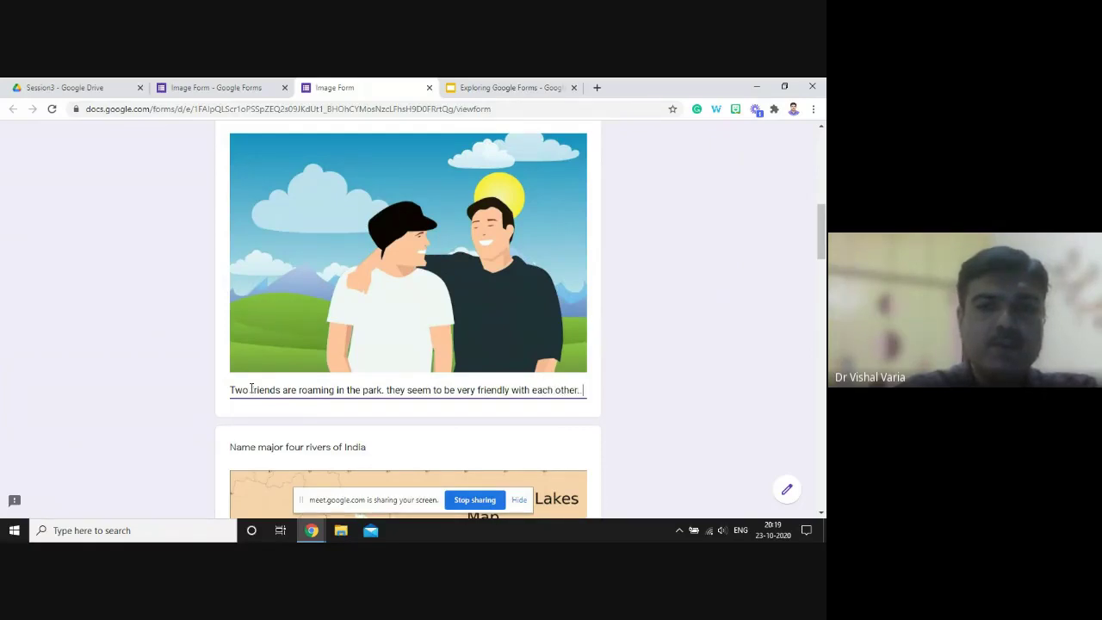
pyautogui.write('........')
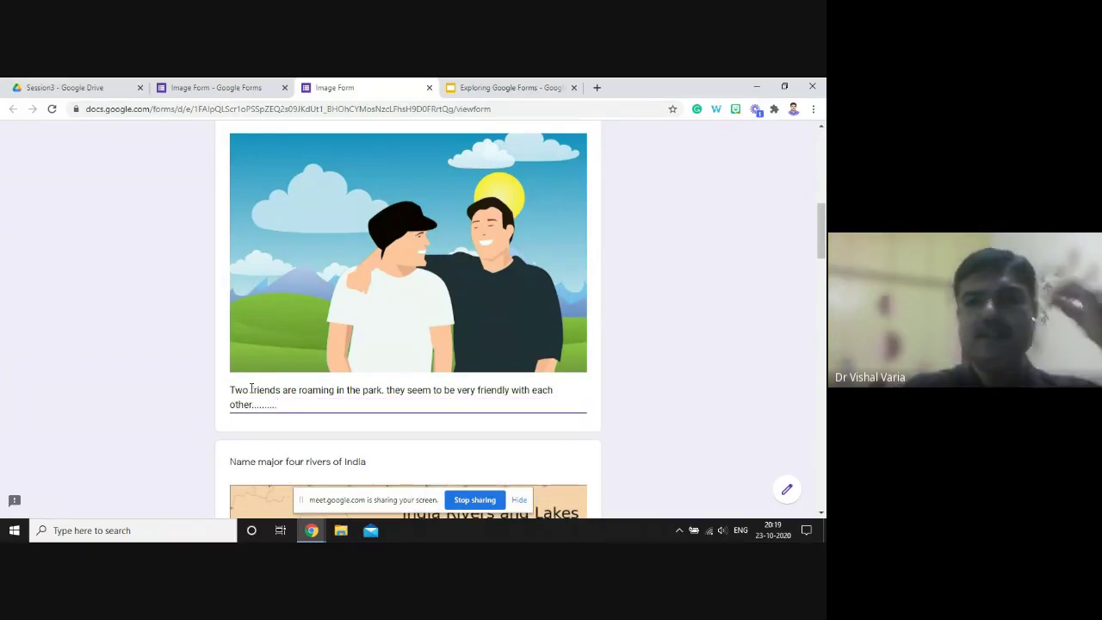
pyautogui.moveTo(821, 253); pyautogui.dragTo(814, 336)
# - Tick Ganga, Yamuna, Kaveri and Godavari as the major rivers
pyautogui.click(235, 284)
pyautogui.click(236, 305)
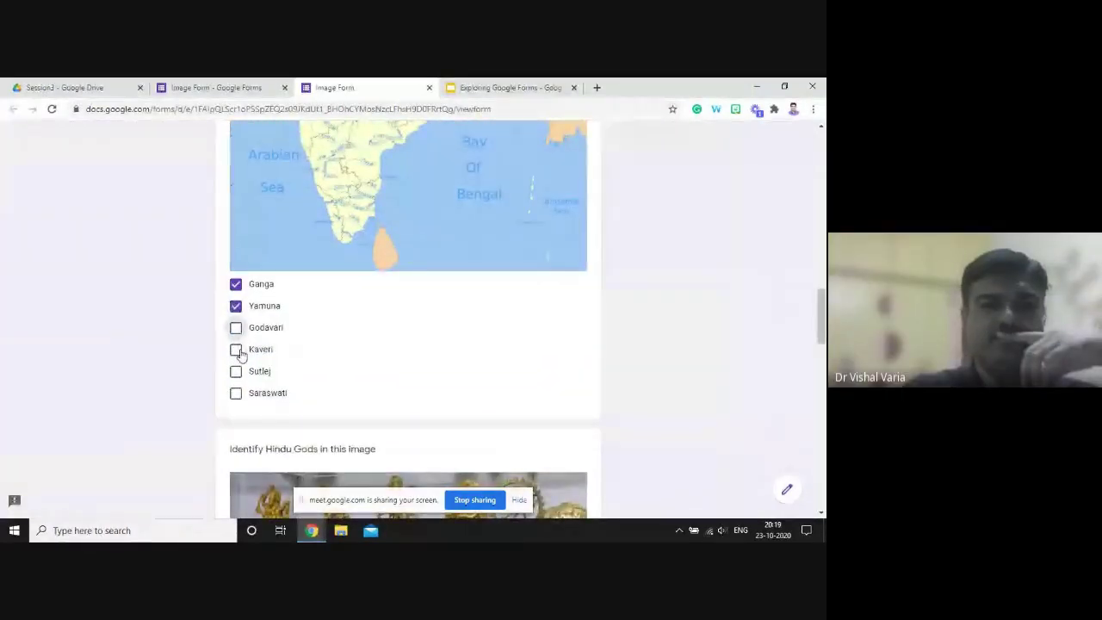
pyautogui.click(237, 342)
pyautogui.click(236, 329)
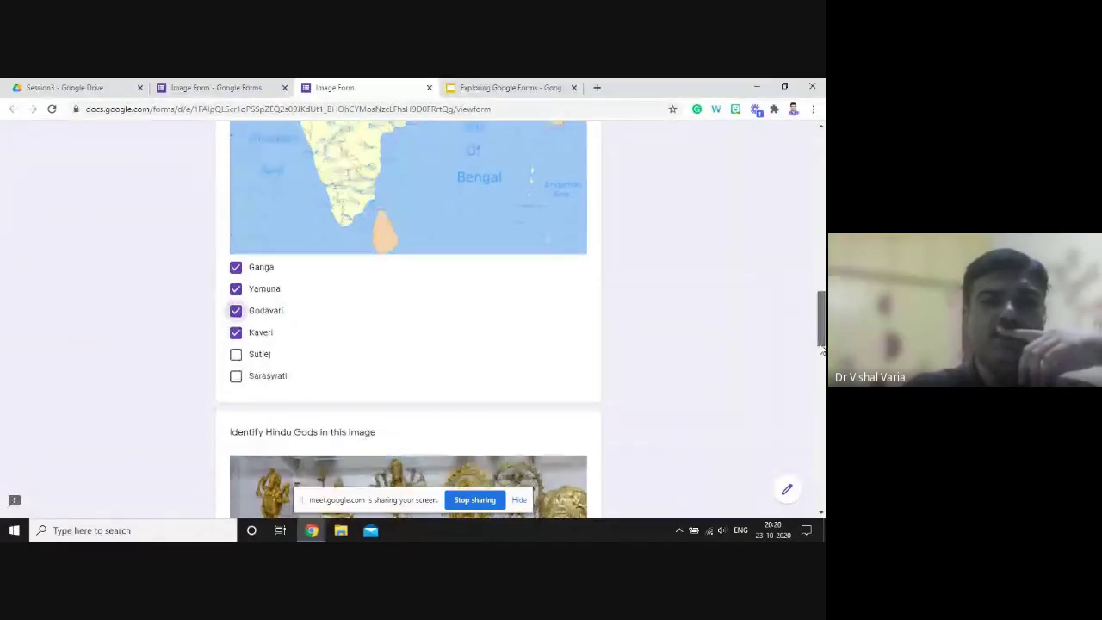
pyautogui.moveTo(822, 344); pyautogui.dragTo(821, 394)
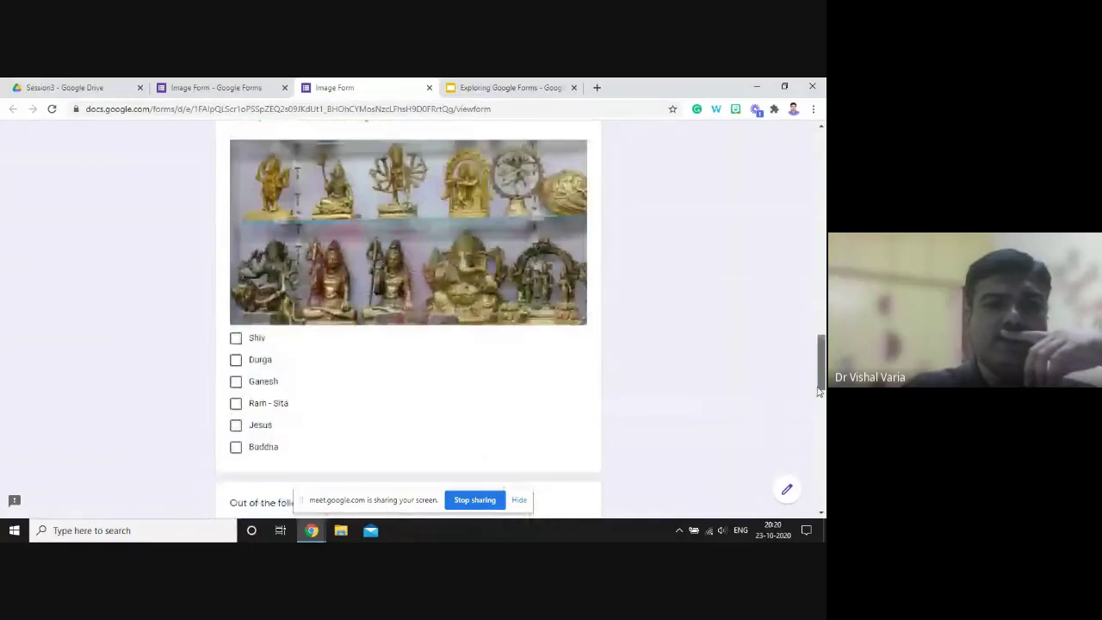
# - Tick Shiv, Ganesh, Ram - Sita and Durga as the gods in the image
pyautogui.click(236, 343)
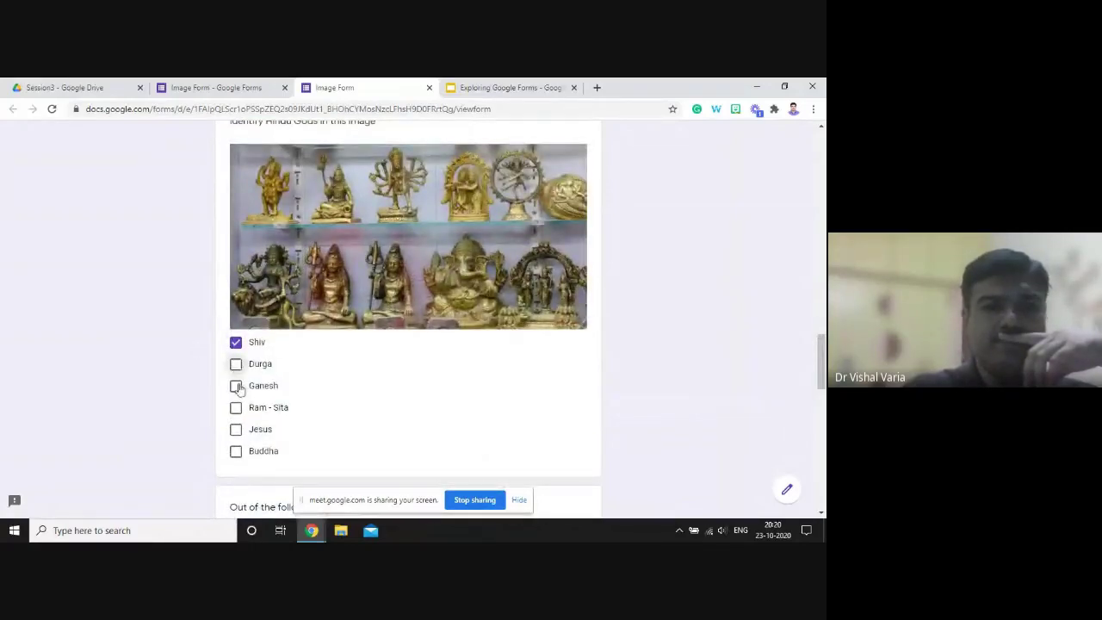
pyautogui.click(235, 386)
pyautogui.click(236, 409)
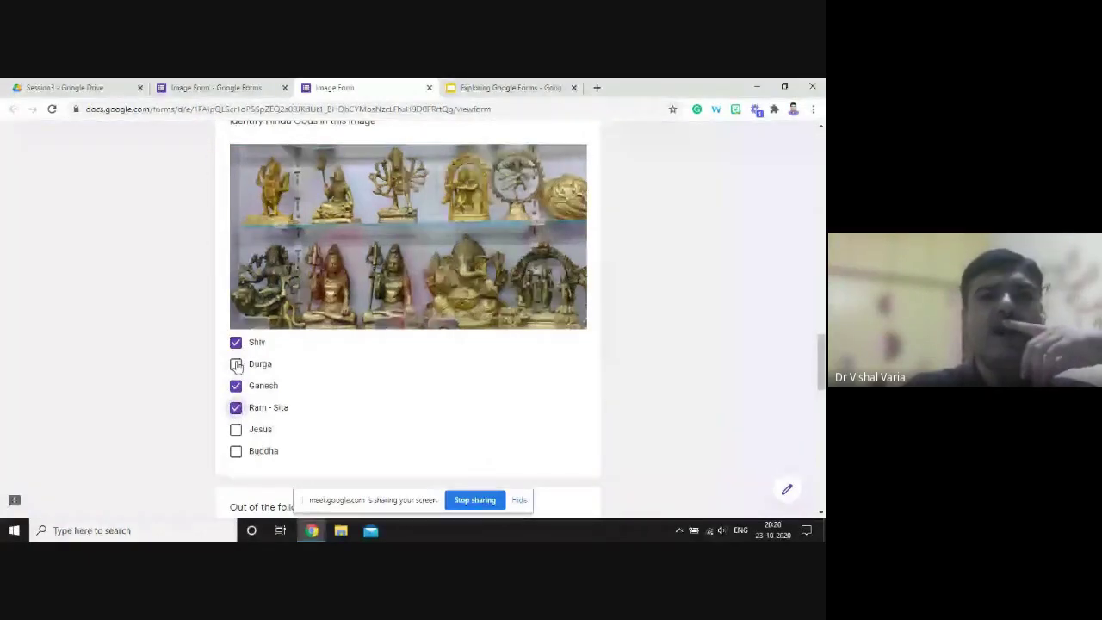
pyautogui.click(236, 364)
pyautogui.moveTo(823, 361); pyautogui.dragTo(819, 406)
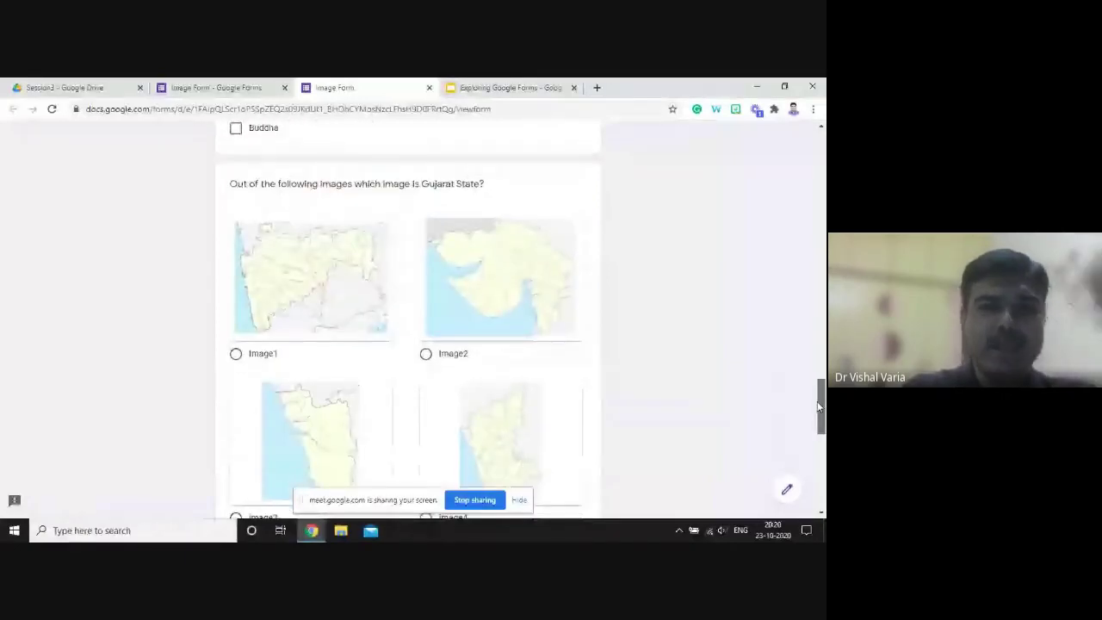
# - Choose Image2 for both the Gujarat map and tiger questions, then submit the form
pyautogui.scroll(-2, 356, 324)
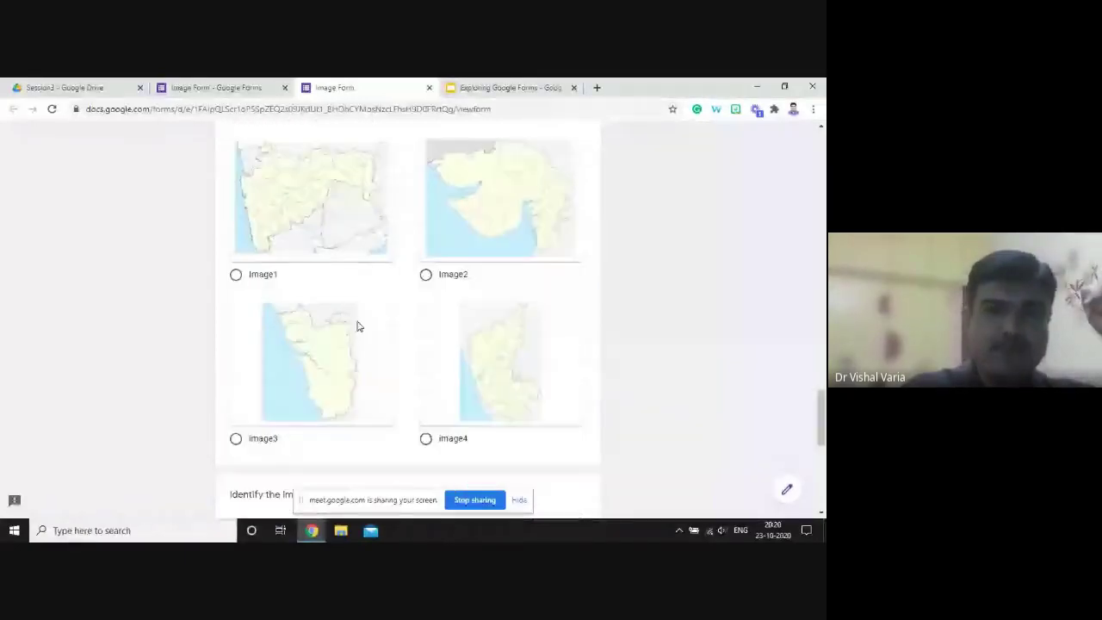
pyautogui.click(425, 275)
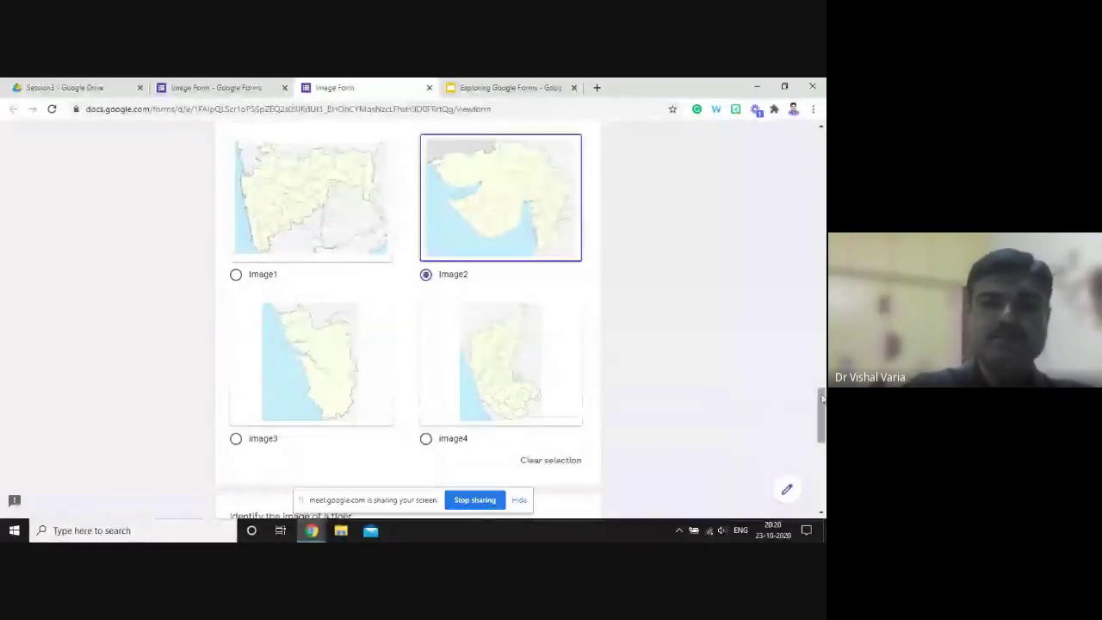
pyautogui.moveTo(821, 399); pyautogui.dragTo(820, 447)
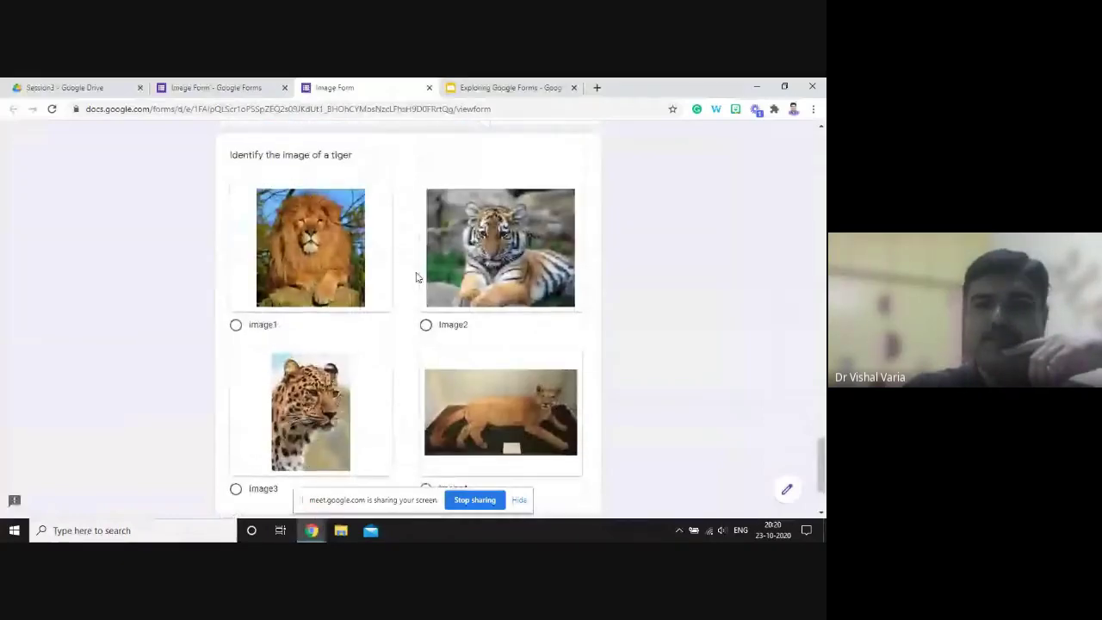
pyautogui.click(453, 325)
pyautogui.moveTo(821, 457); pyautogui.dragTo(822, 474)
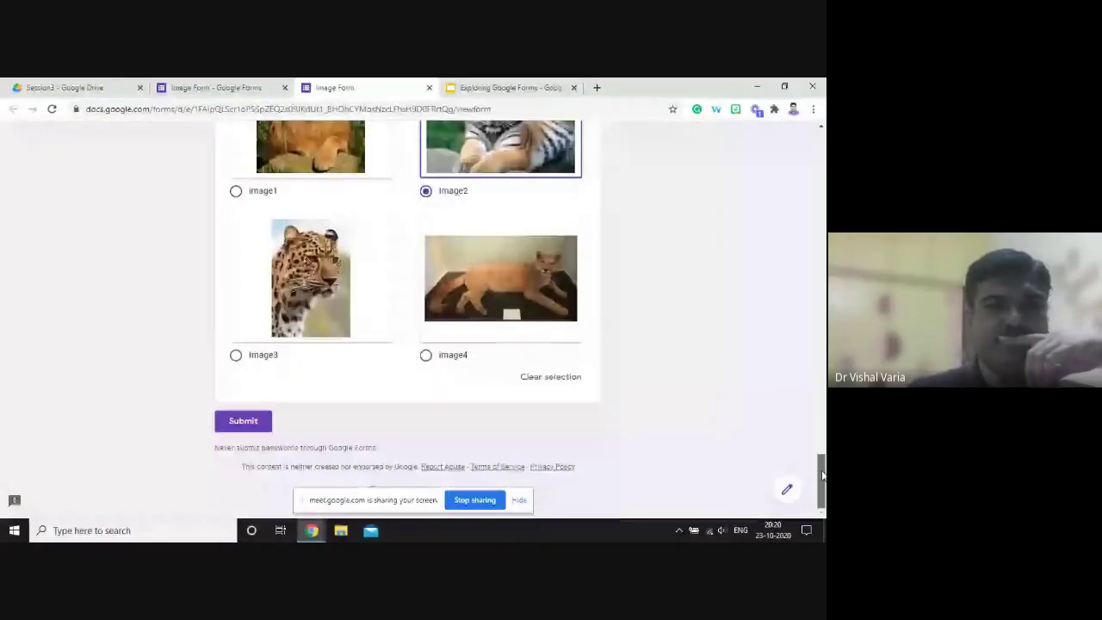
pyautogui.click(245, 420)
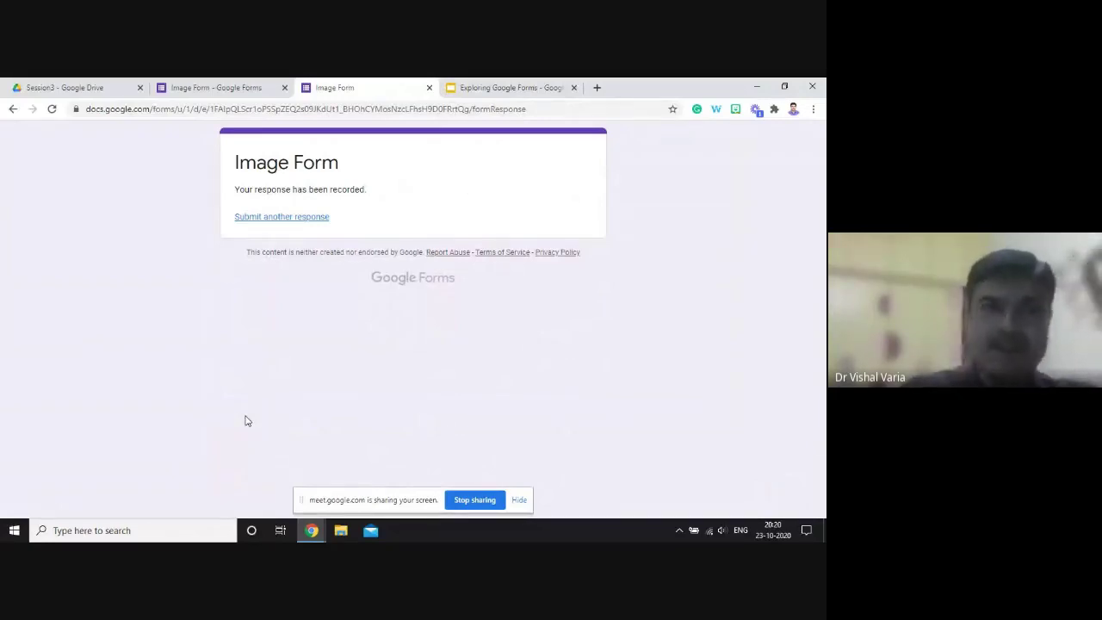
# - Review the form's 1 response and link it to a new spreadsheet 'Image Form (Responses)'
pyautogui.click(233, 95)
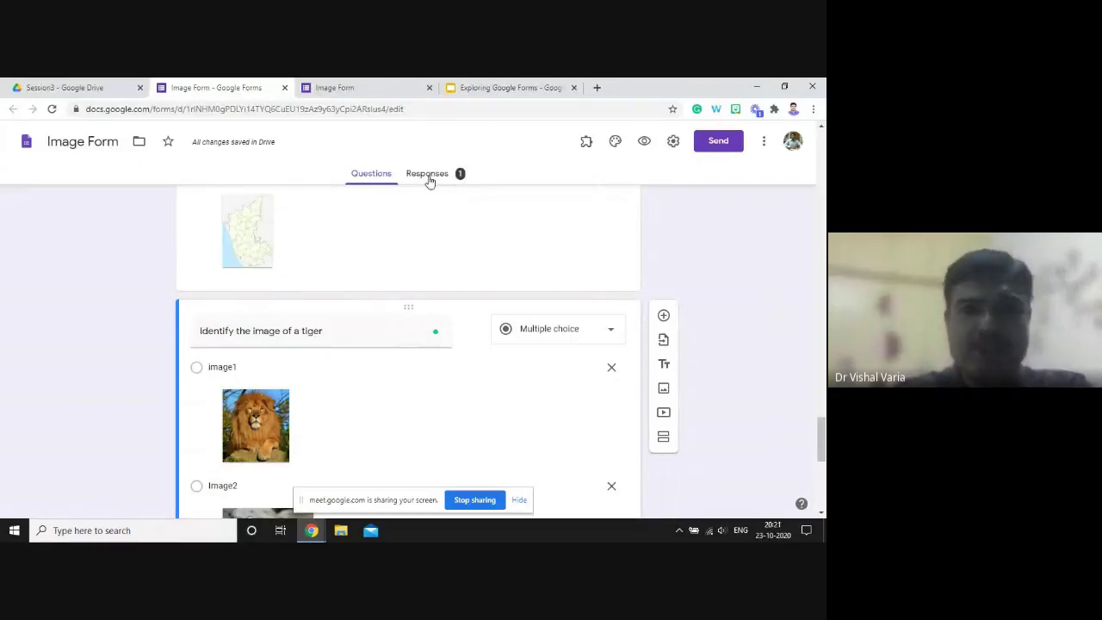
pyautogui.hotkey('alt', 'Tab')
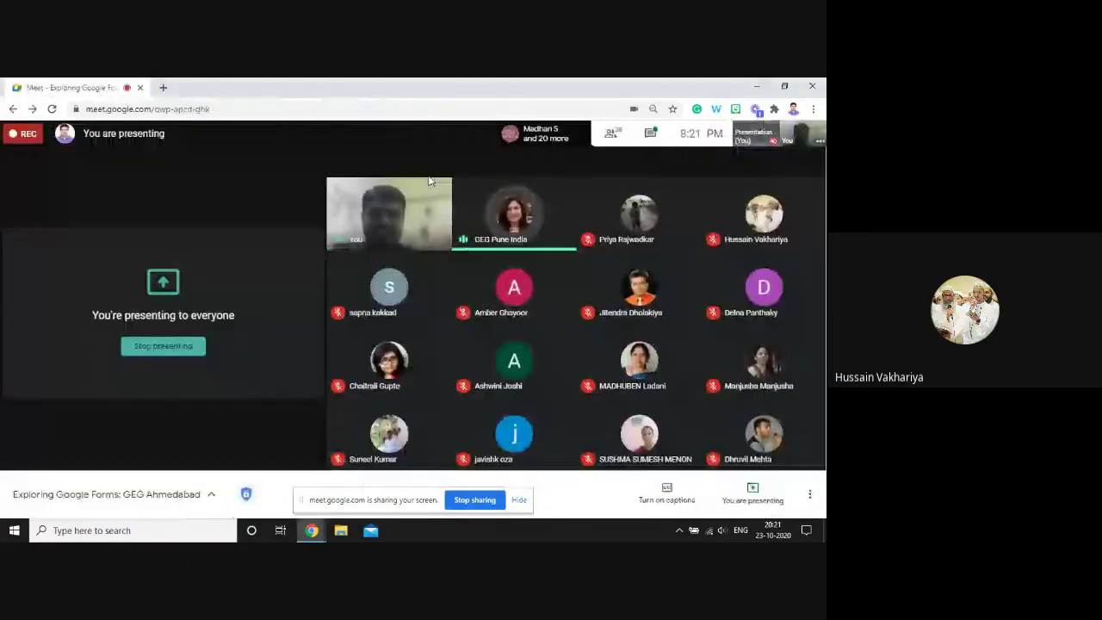
pyautogui.hotkey('alt', 'Tab')
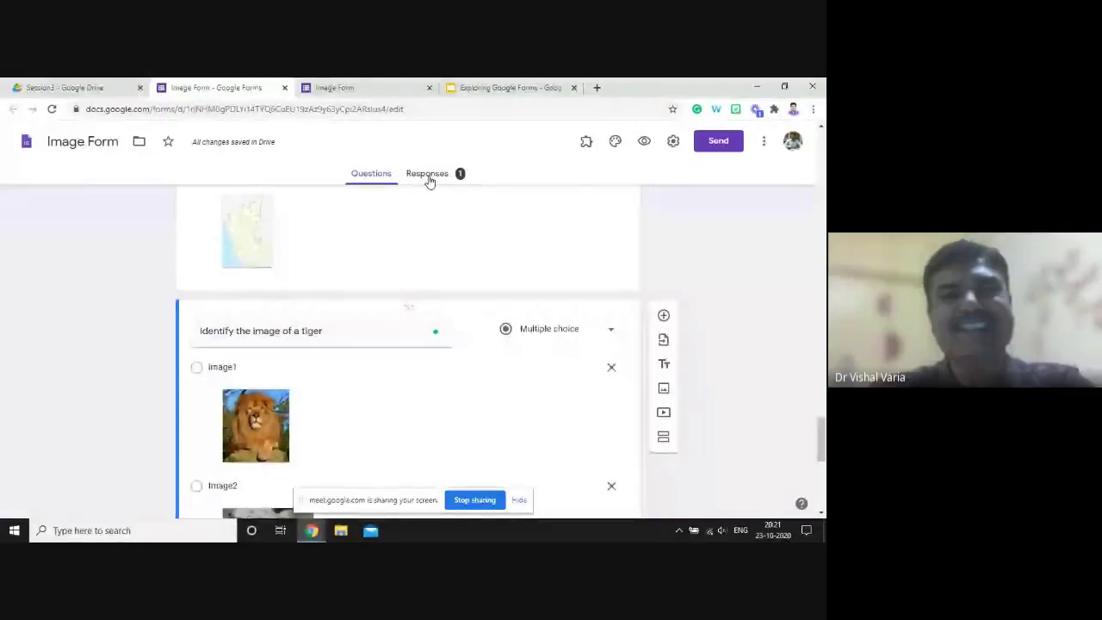
pyautogui.hotkey('alt', 'Tab')
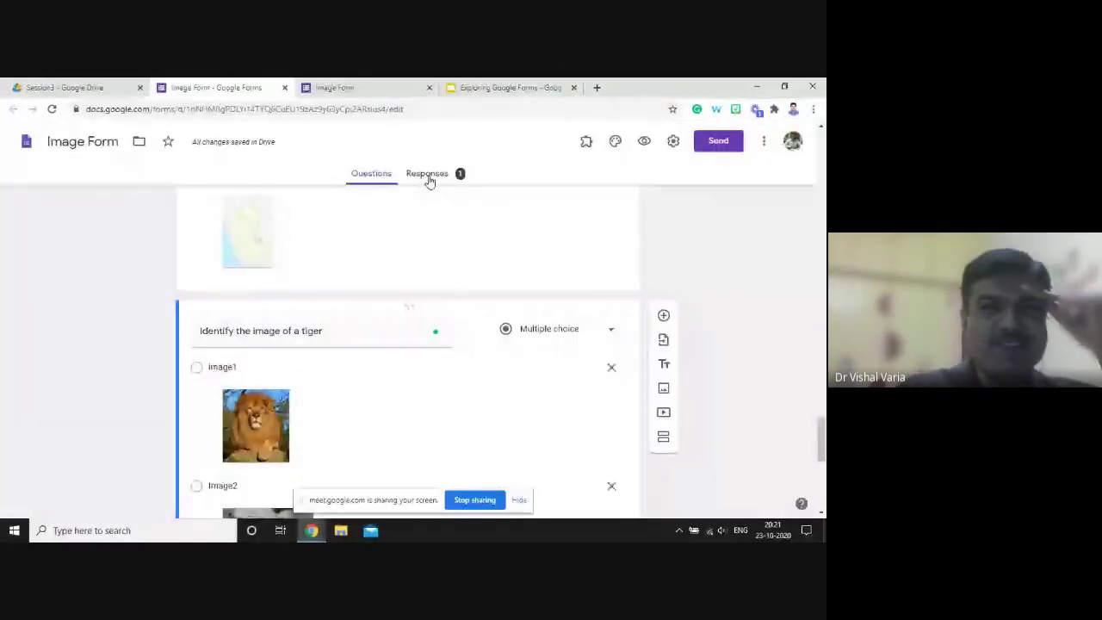
pyautogui.click(428, 175)
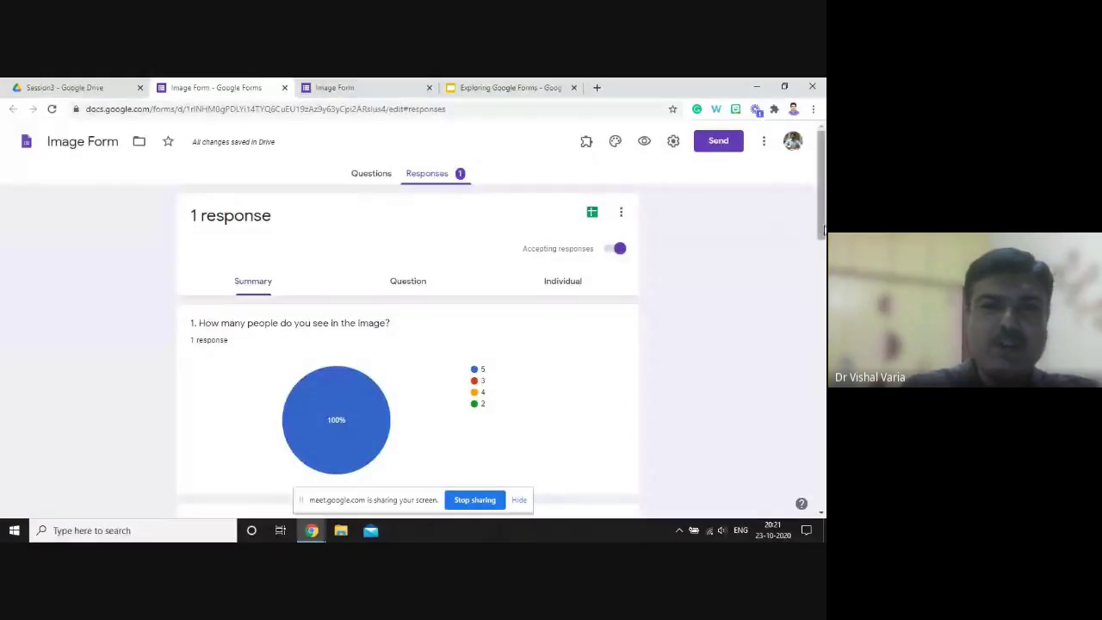
pyautogui.moveTo(822, 230); pyautogui.dragTo(824, 196)
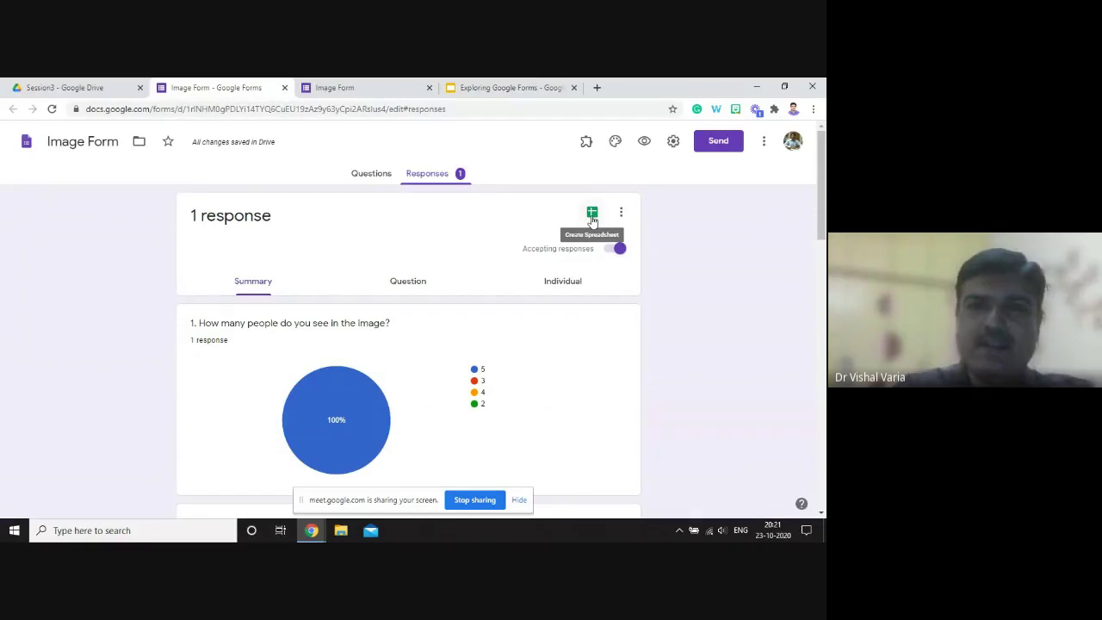
pyautogui.click(592, 219)
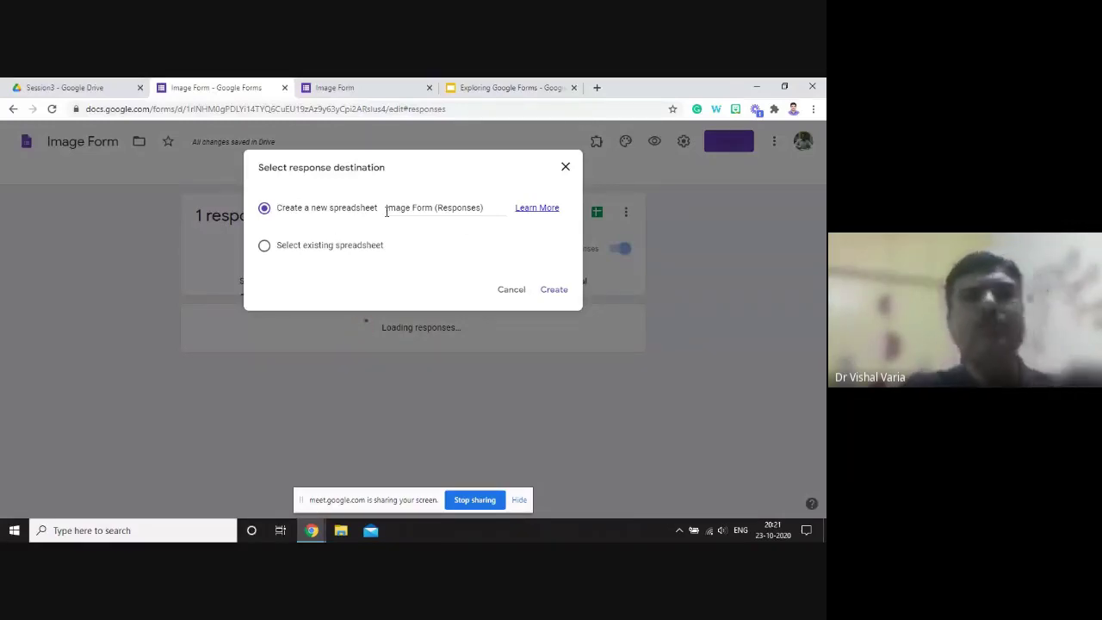
pyautogui.click(556, 291)
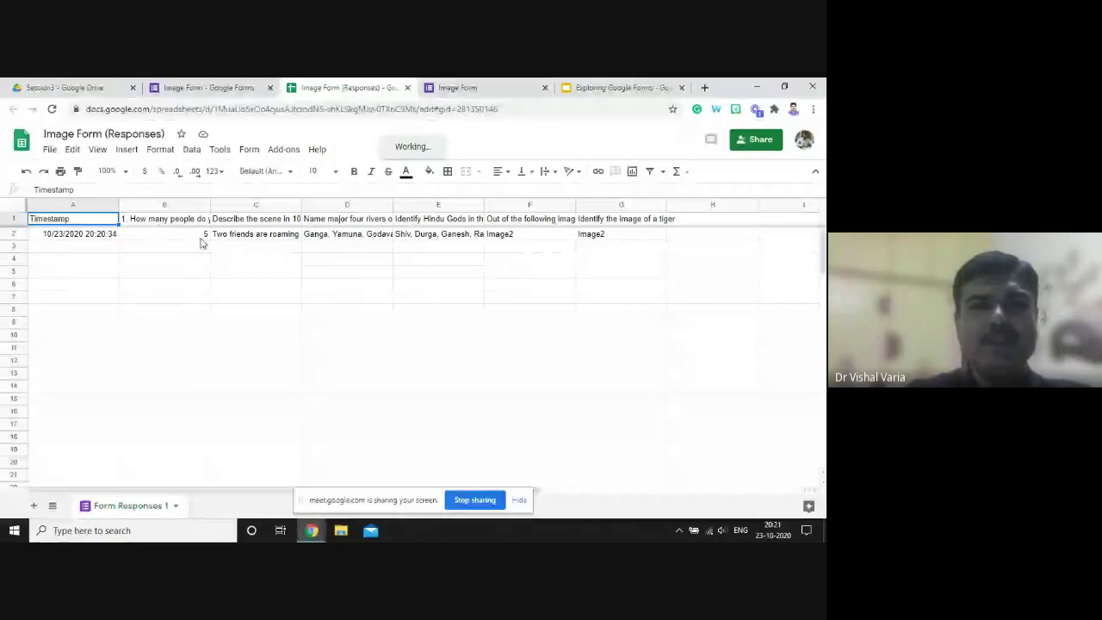
# - Auto-fit columns C, D, E, F and G to show each full question and answer
pyautogui.click(298, 204)
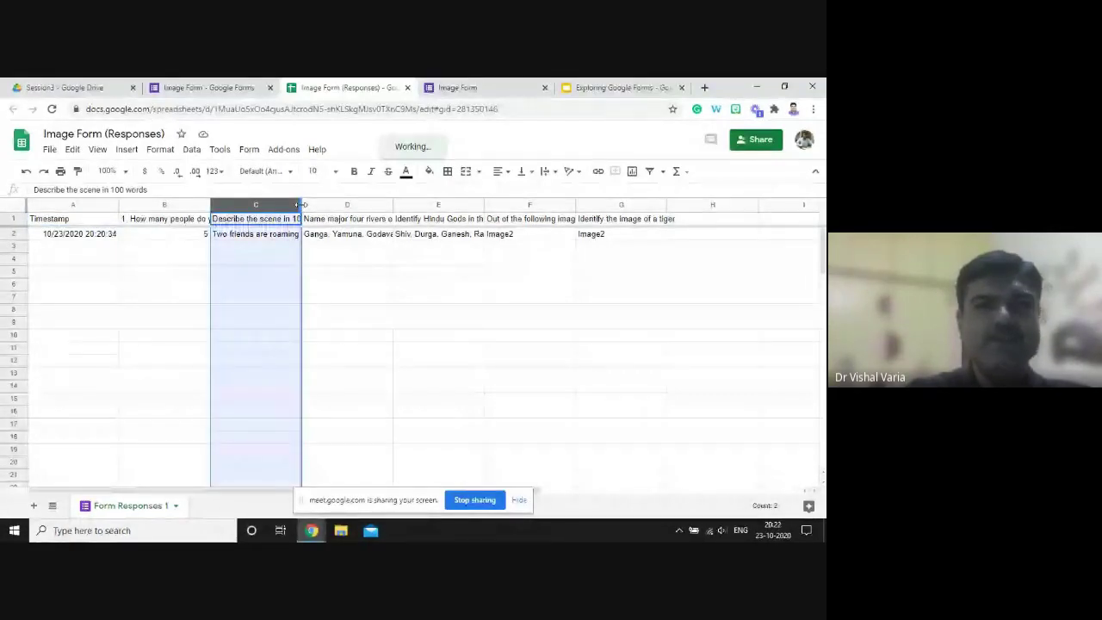
pyautogui.doubleClick(301, 204)
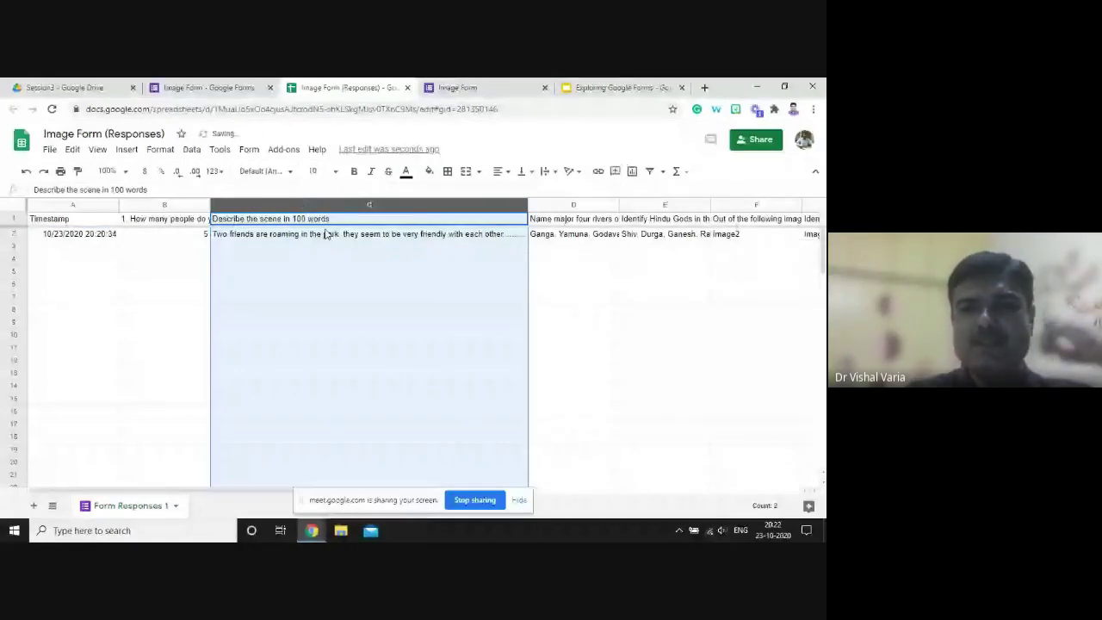
pyautogui.click(570, 219)
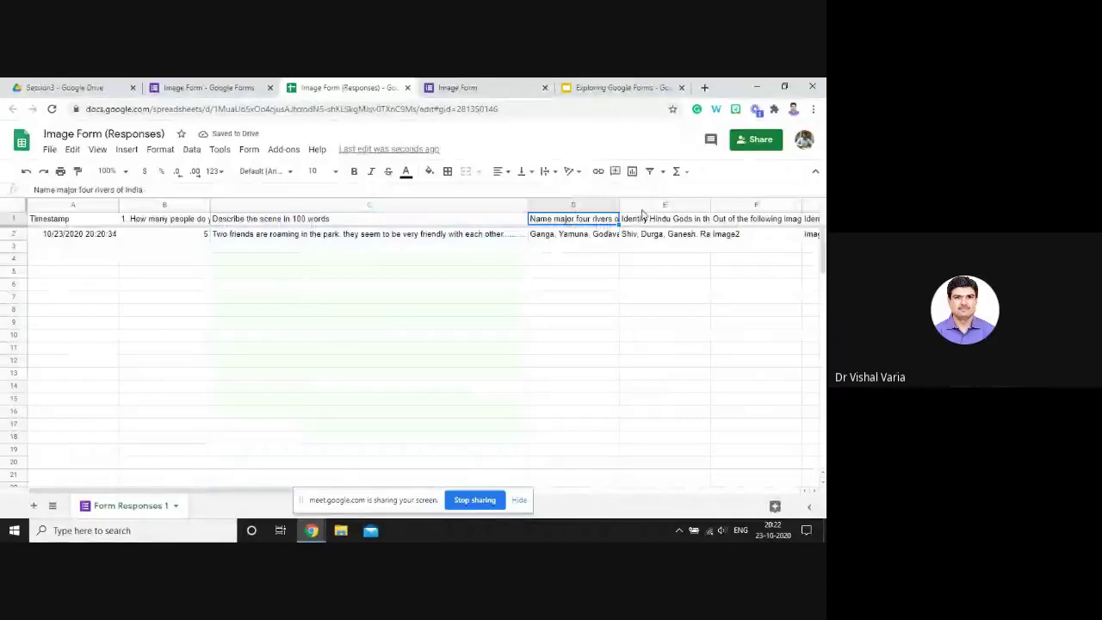
pyautogui.doubleClick(618, 204)
pyautogui.click(816, 493)
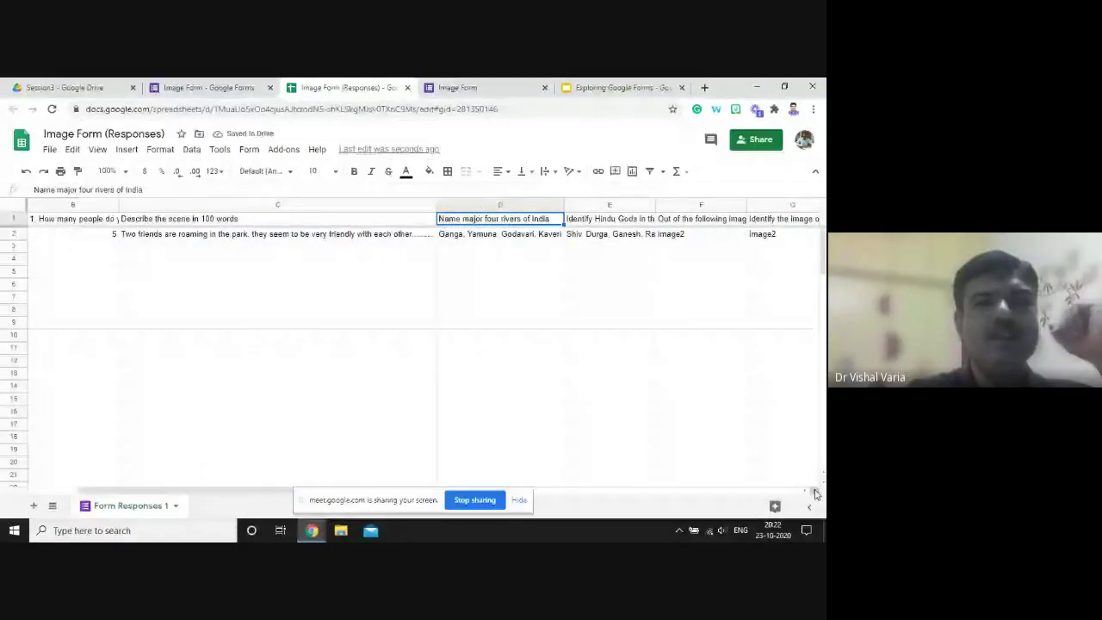
pyautogui.click(816, 494)
pyautogui.click(816, 493)
pyautogui.doubleClick(246, 205)
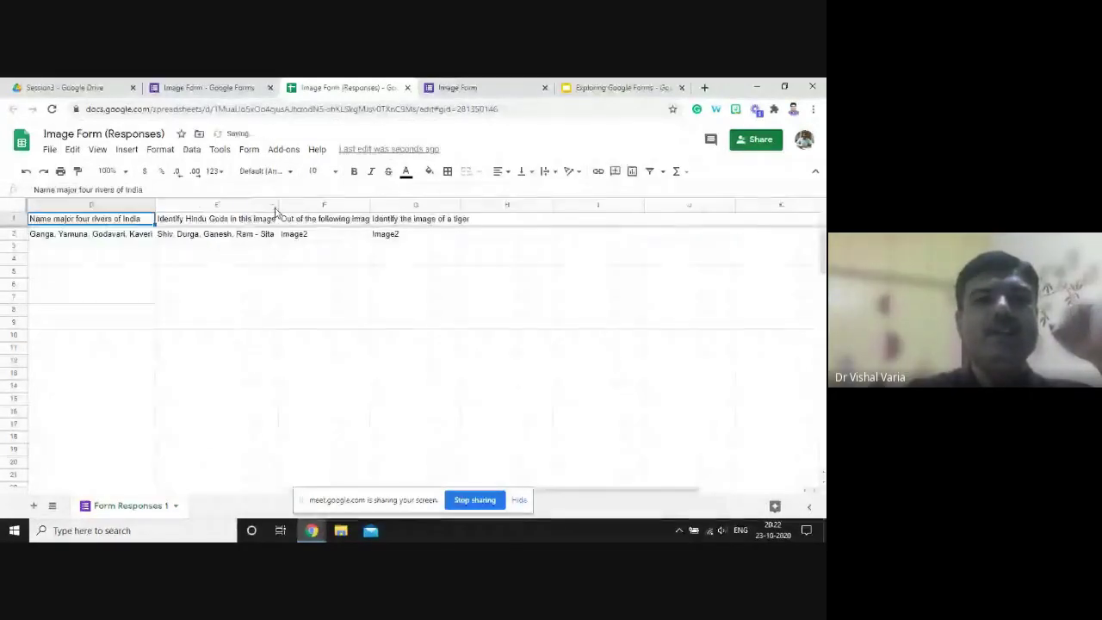
pyautogui.doubleClick(370, 209)
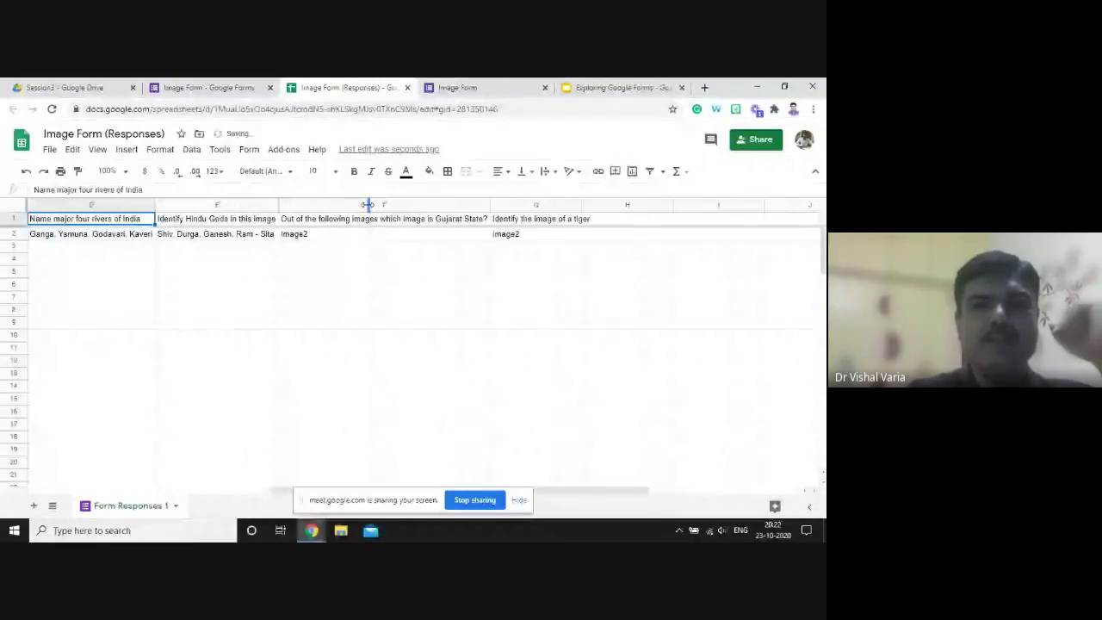
pyautogui.doubleClick(580, 204)
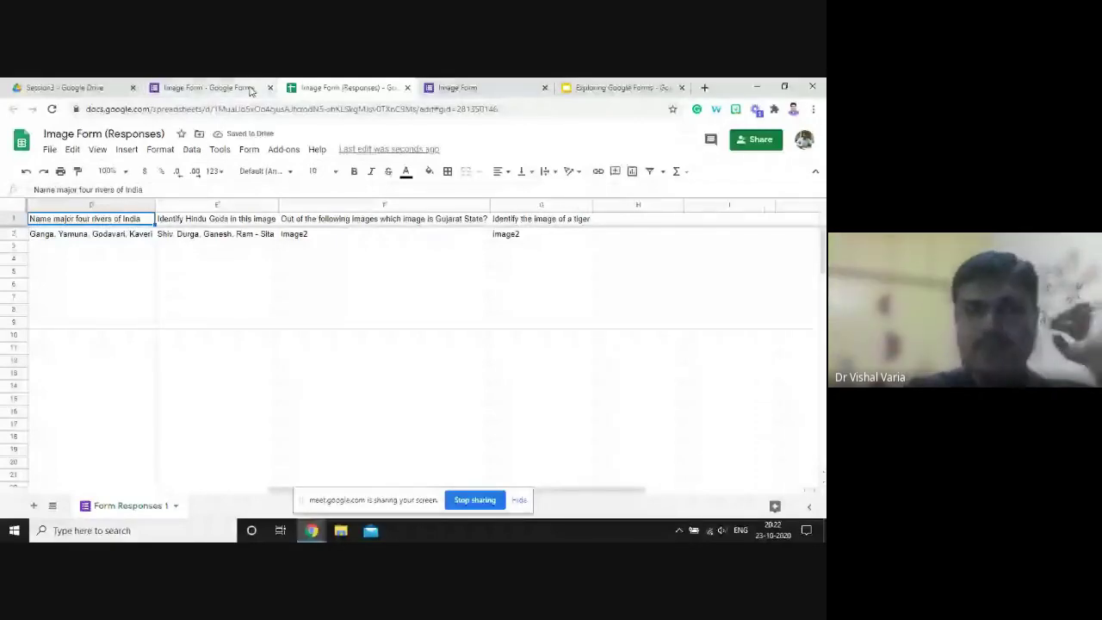
# - Turn on 'Make this a quiz' in the Image Form settings, releasing grades immediately, and save
pyautogui.click(251, 92)
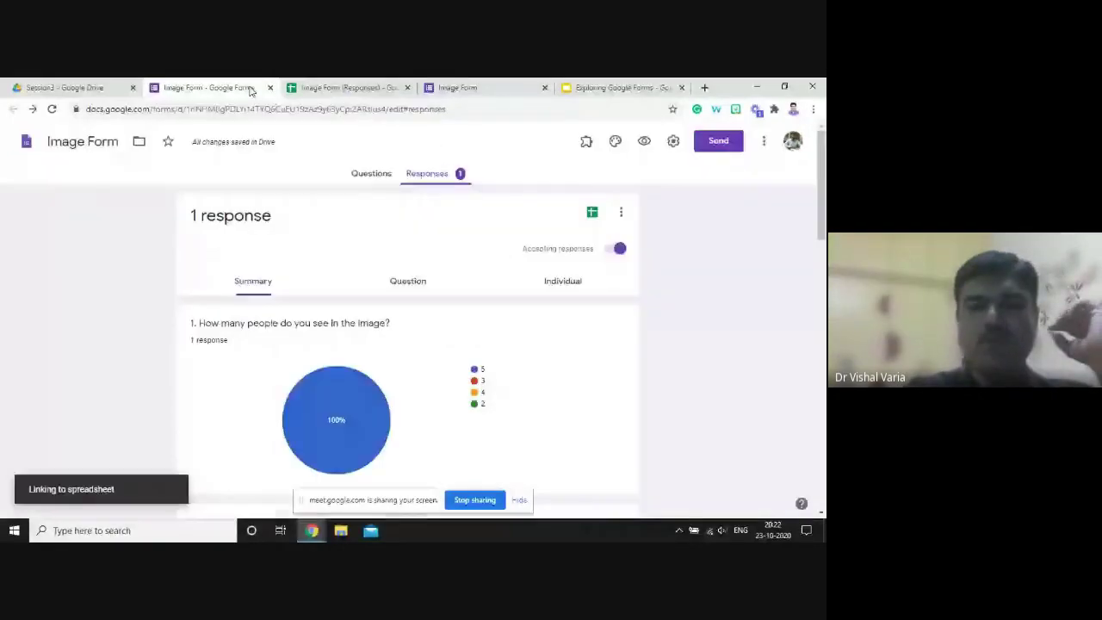
pyautogui.click(370, 174)
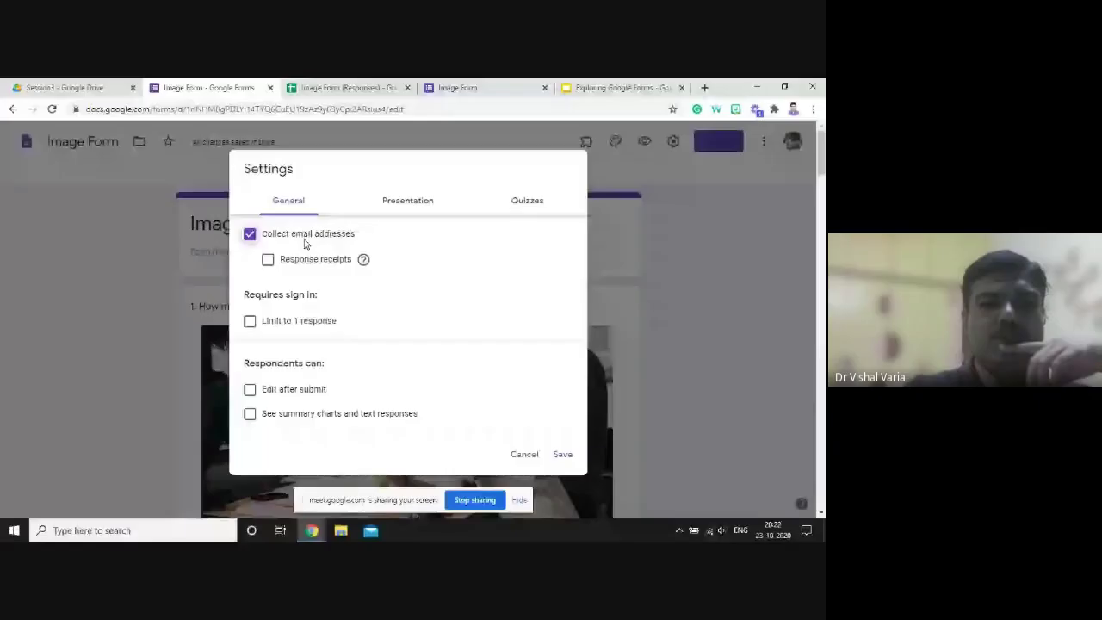
pyautogui.click(515, 201)
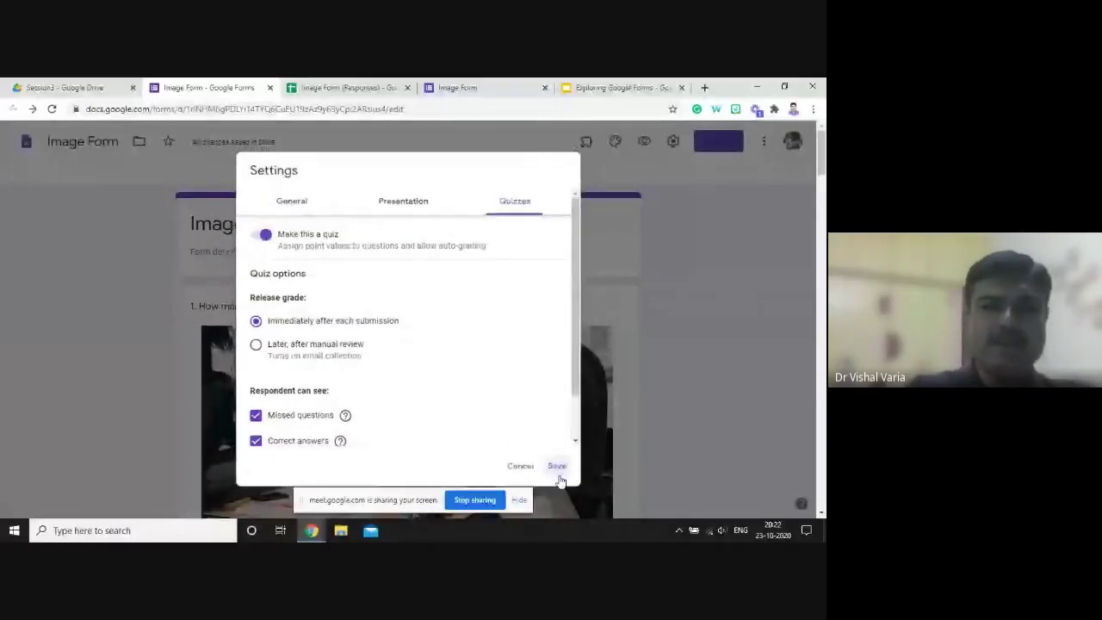
pyautogui.click(559, 476)
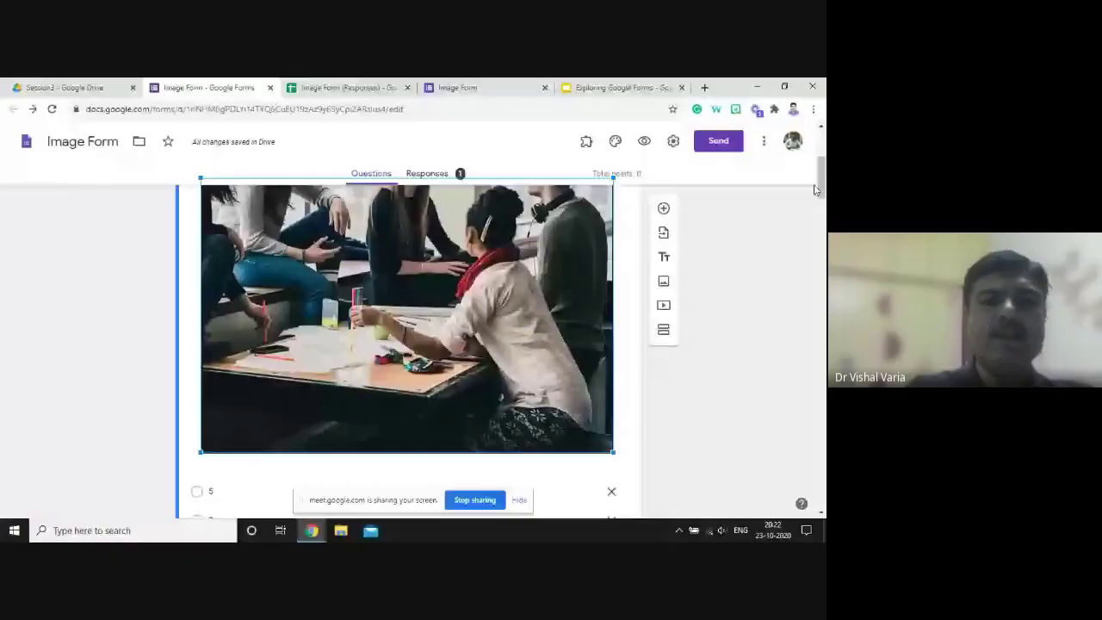
# - Make 5 the correct 1-point answer to the people-count question
pyautogui.scroll(-3, 220, 375)
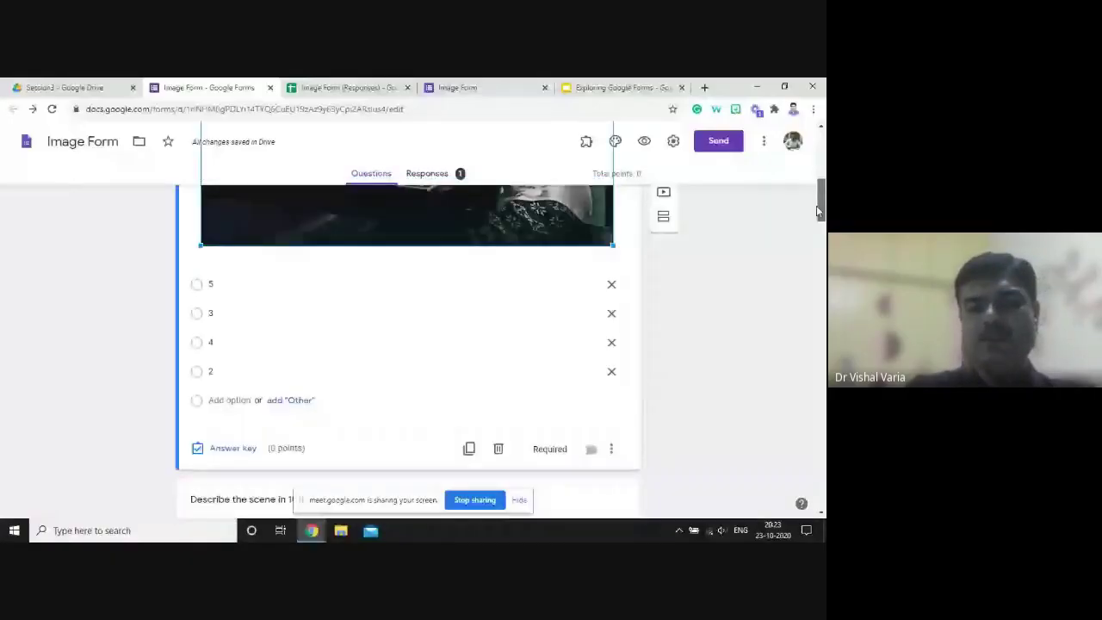
pyautogui.scroll(-1, 220, 375)
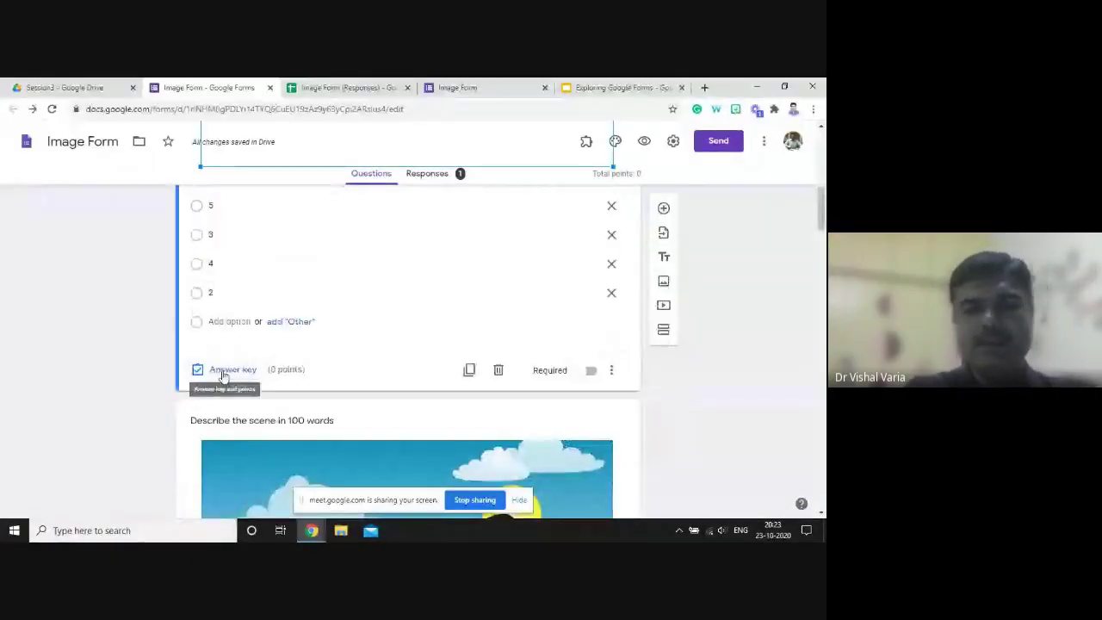
pyautogui.scroll(-3, 222, 375)
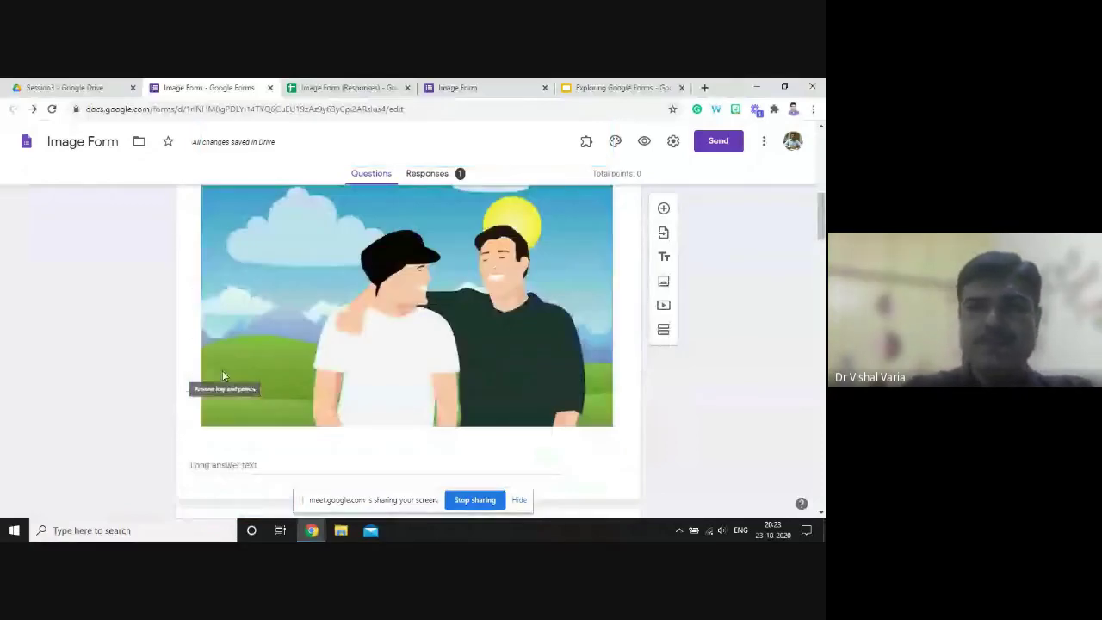
pyautogui.click(222, 376)
pyautogui.write('1')
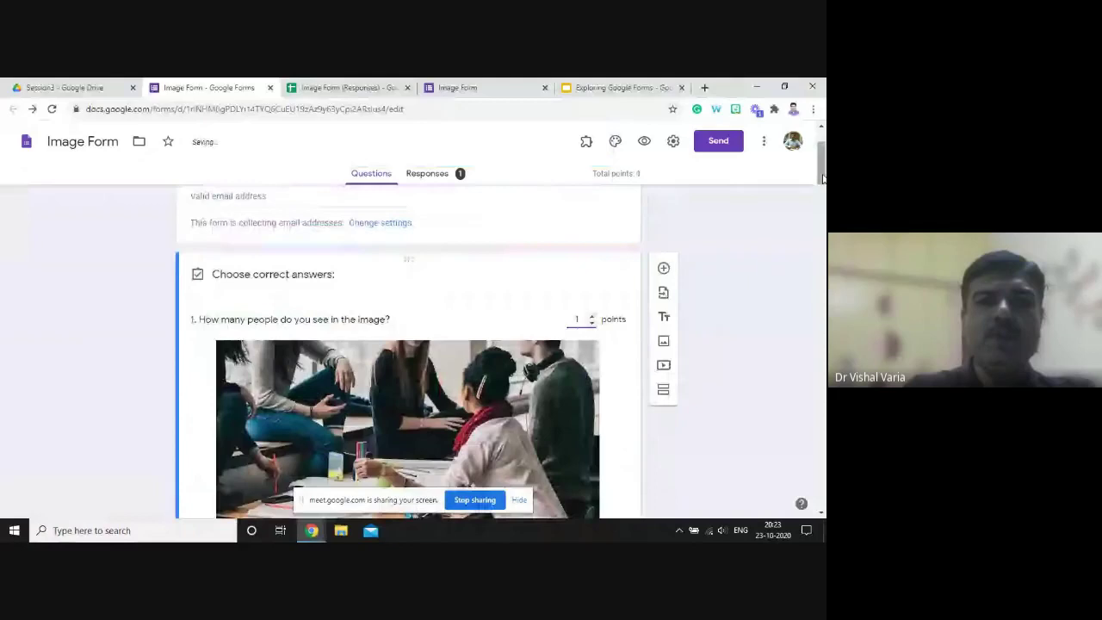
pyautogui.scroll(-5, 822, 176)
pyautogui.click(203, 252)
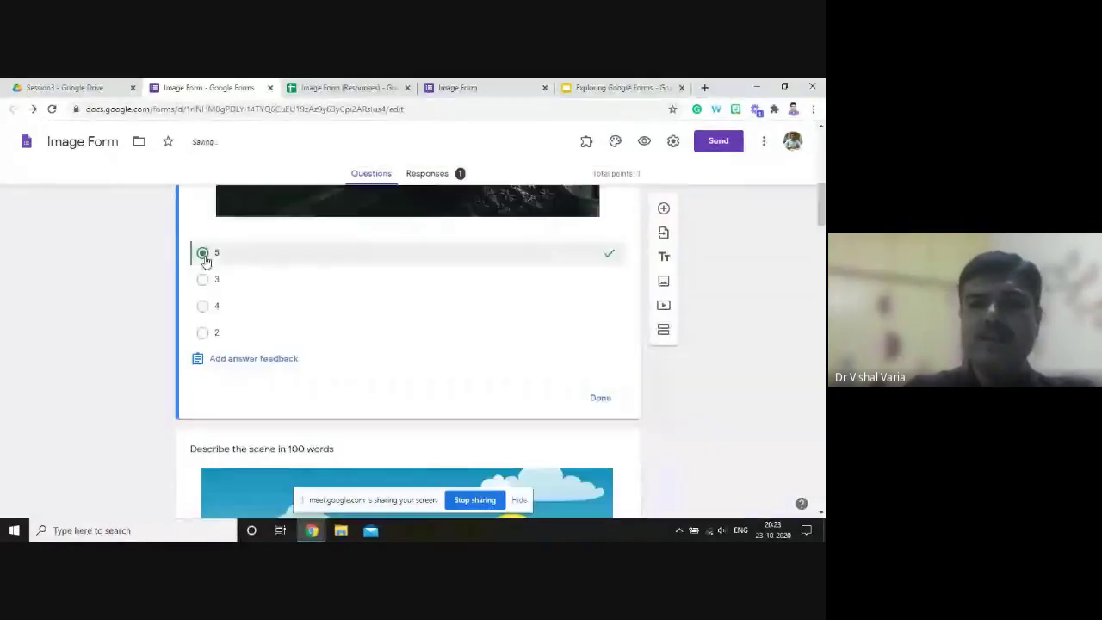
pyautogui.click(601, 399)
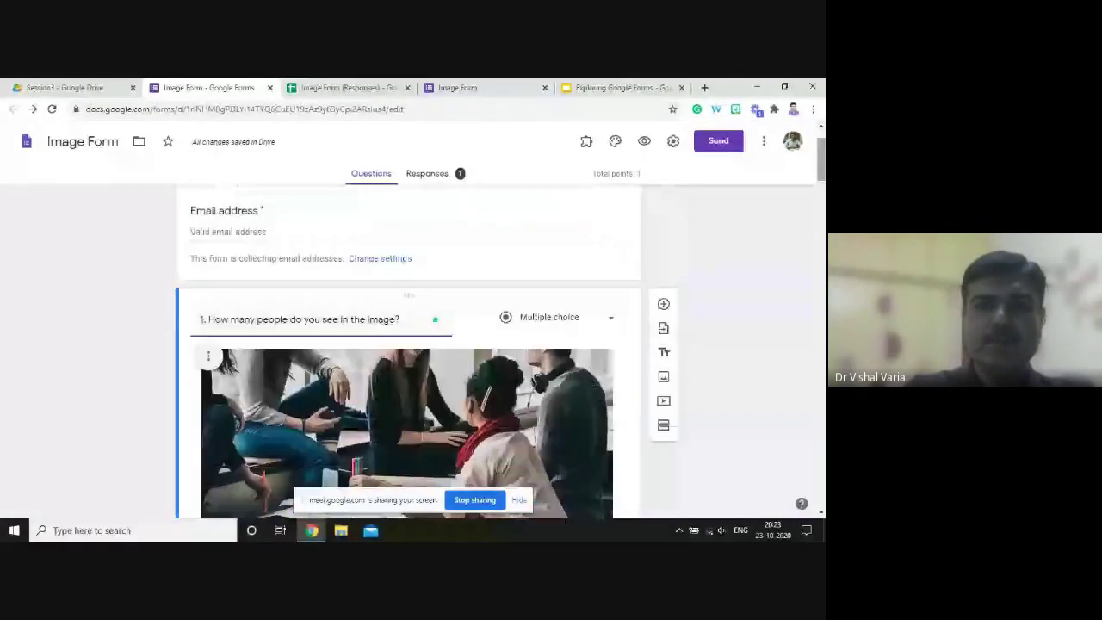
pyautogui.moveTo(820, 204); pyautogui.dragTo(817, 263)
# - Give the 'Describe the scene' paragraph question 1 point
pyautogui.click(237, 331)
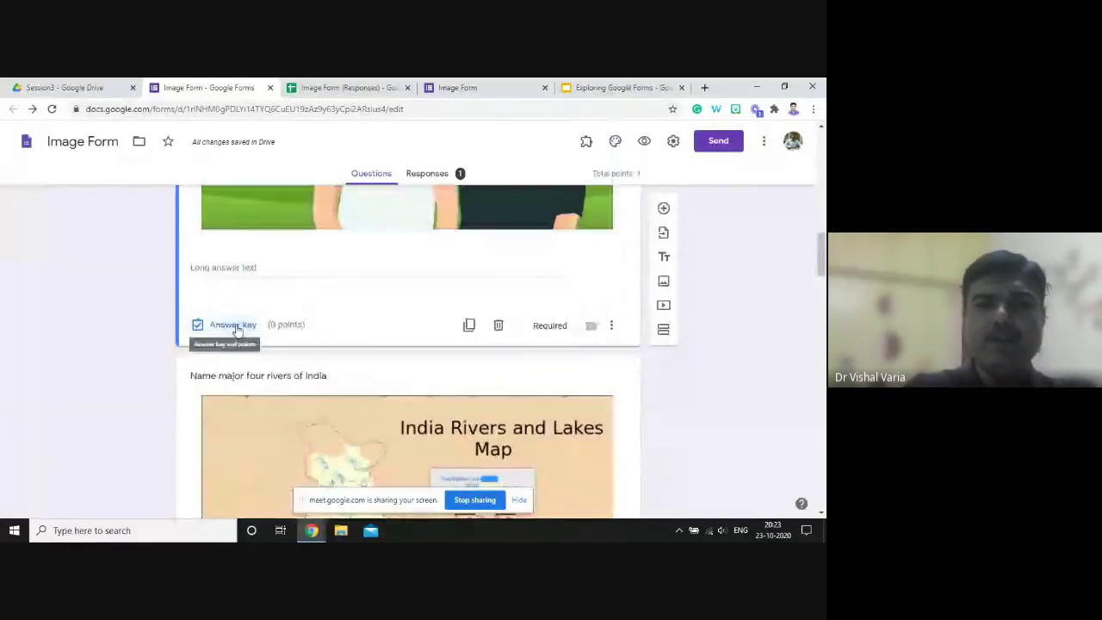
pyautogui.click(237, 330)
pyautogui.click(591, 315)
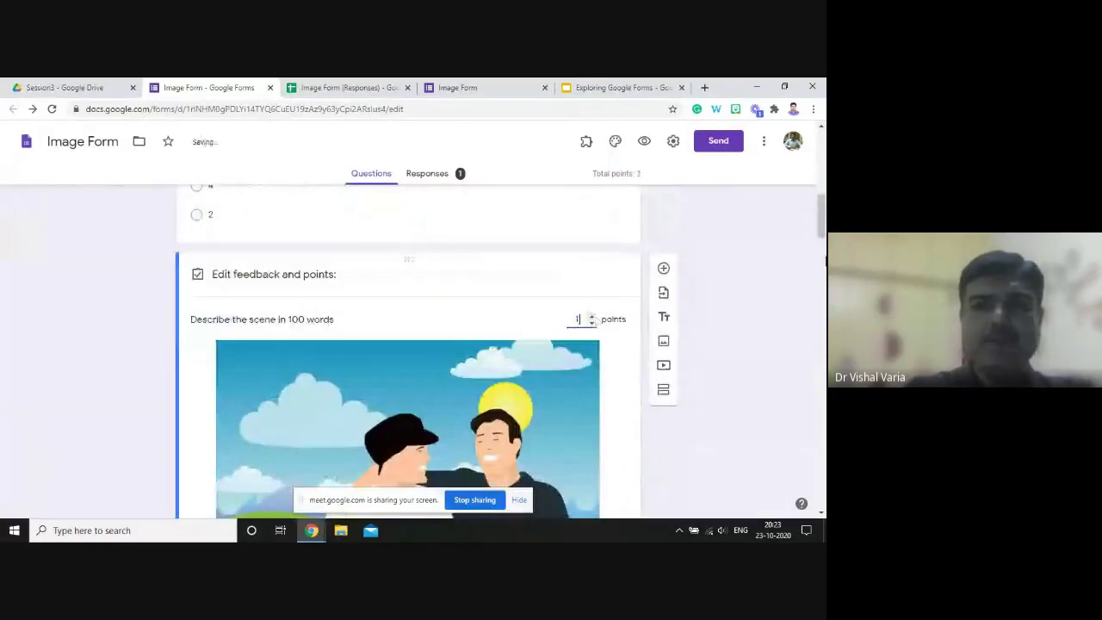
pyautogui.moveTo(820, 234); pyautogui.dragTo(821, 238)
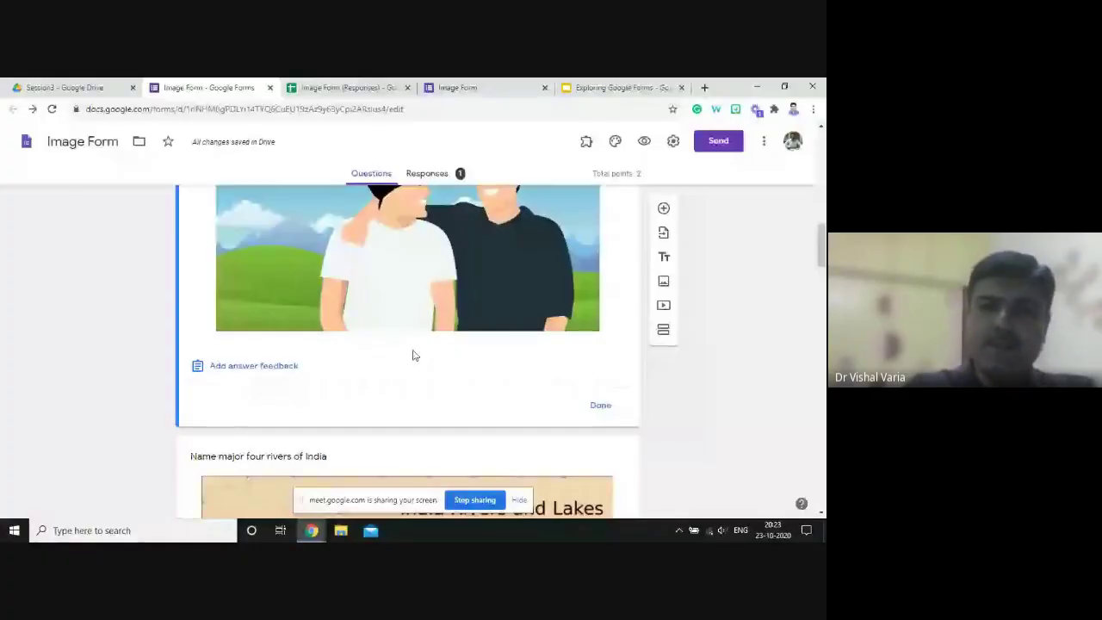
pyautogui.click(601, 406)
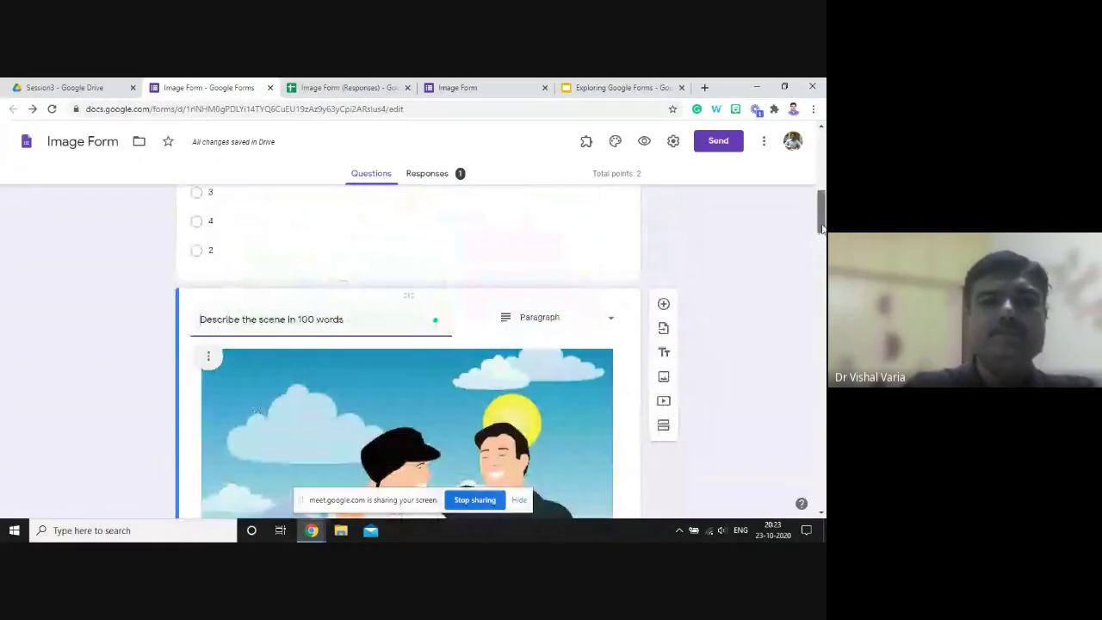
pyautogui.moveTo(822, 226); pyautogui.dragTo(811, 265)
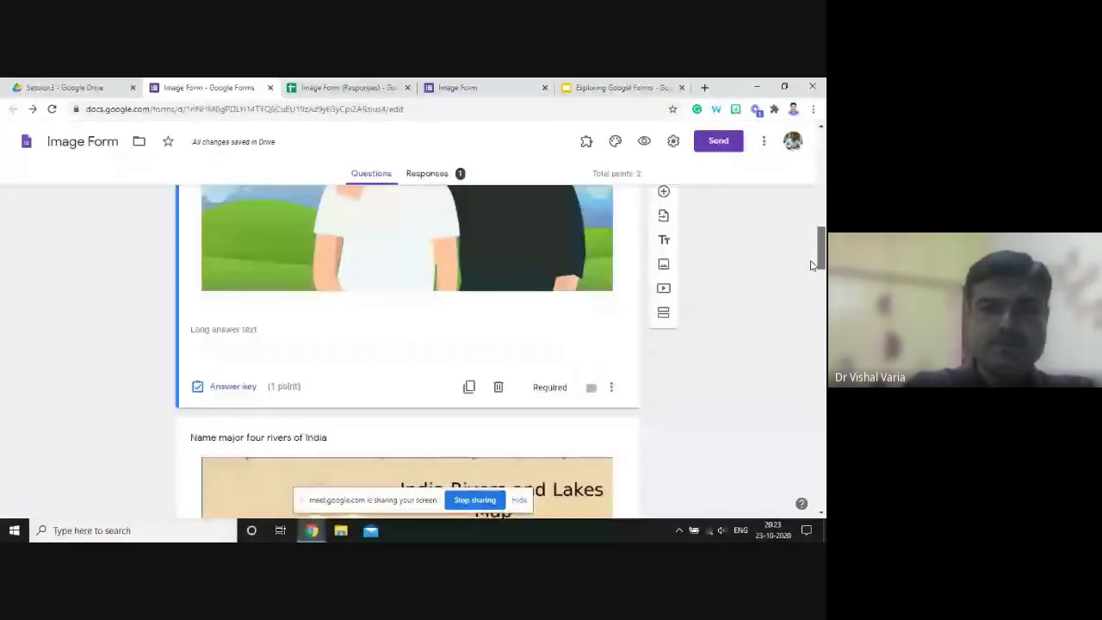
# - Mark Ganga, Godavari, Kaveri and Yamuna as the correct answers to the rivers question
pyautogui.scroll(-1, 811, 266)
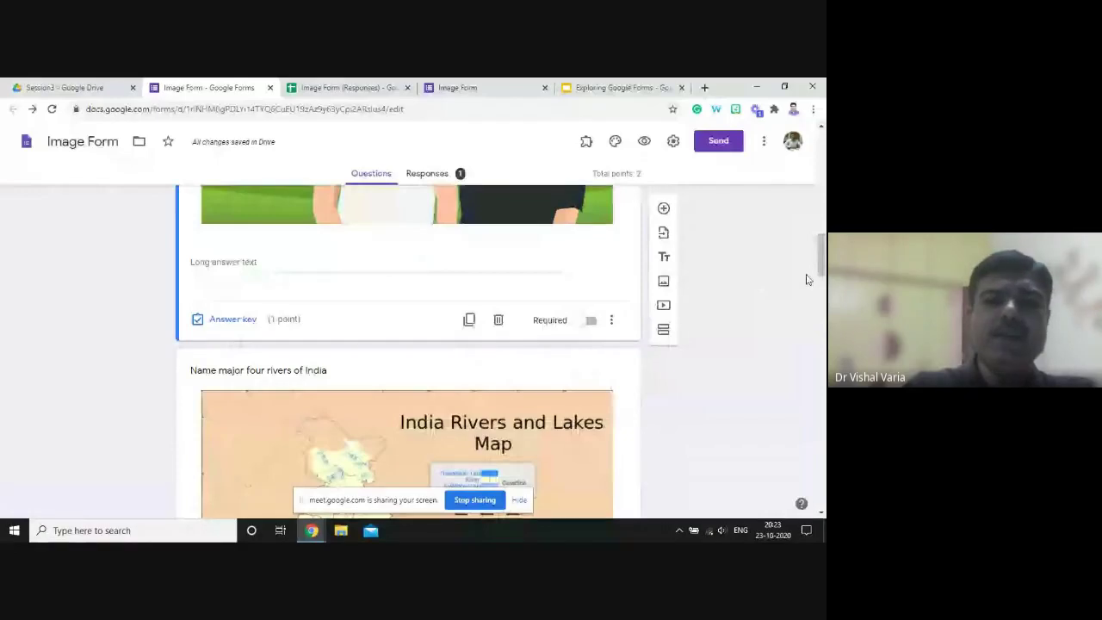
pyautogui.scroll(-5, 822, 272)
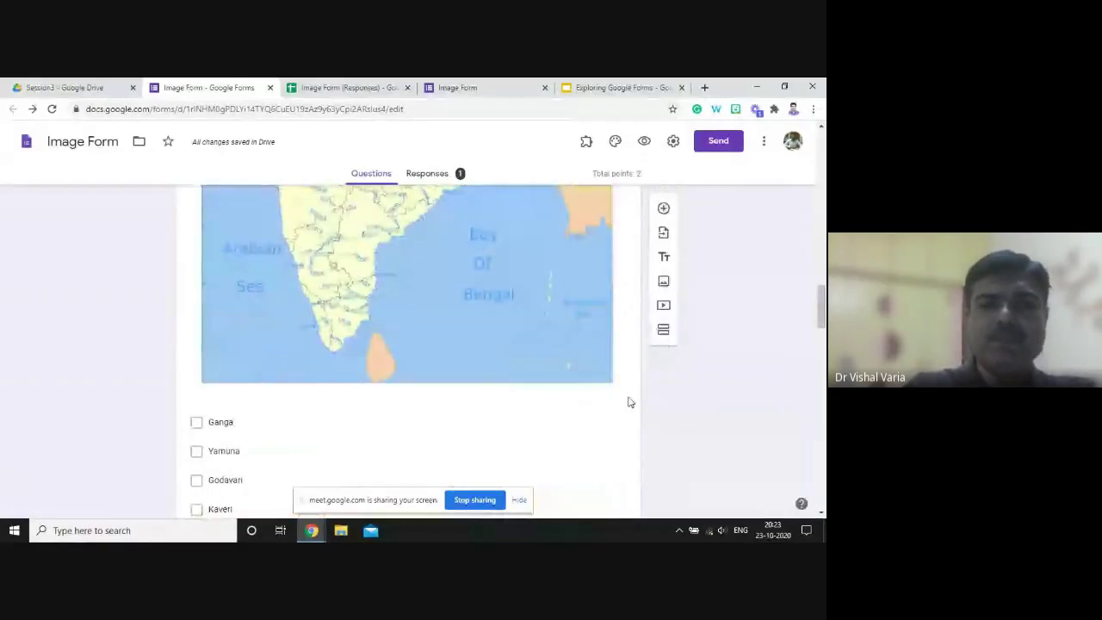
pyautogui.scroll(5, 795, 327)
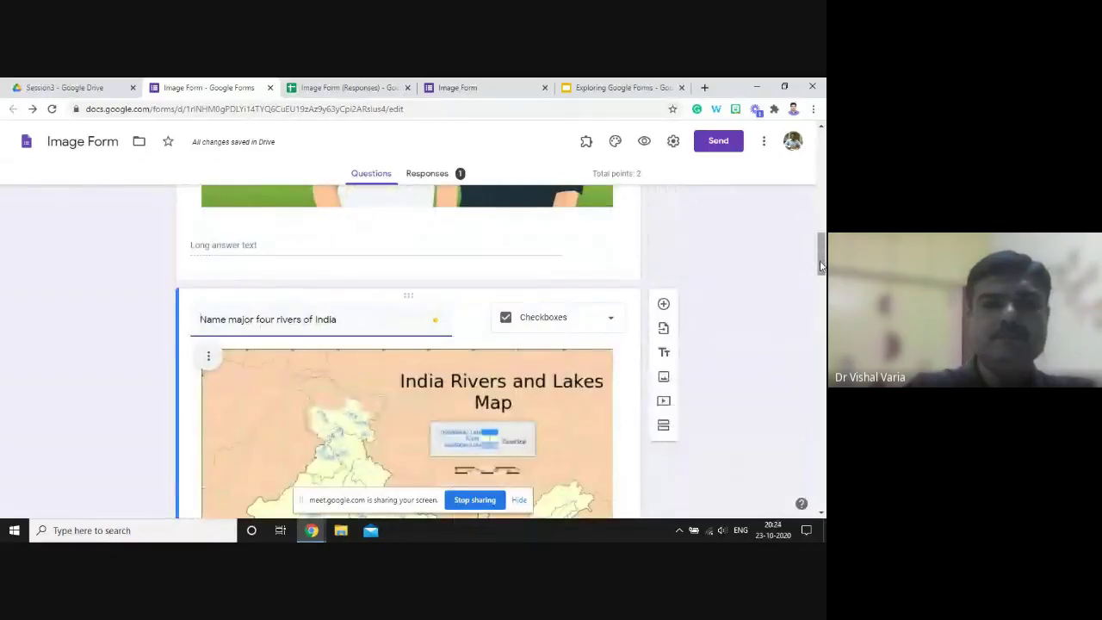
pyautogui.moveTo(822, 267); pyautogui.dragTo(821, 340)
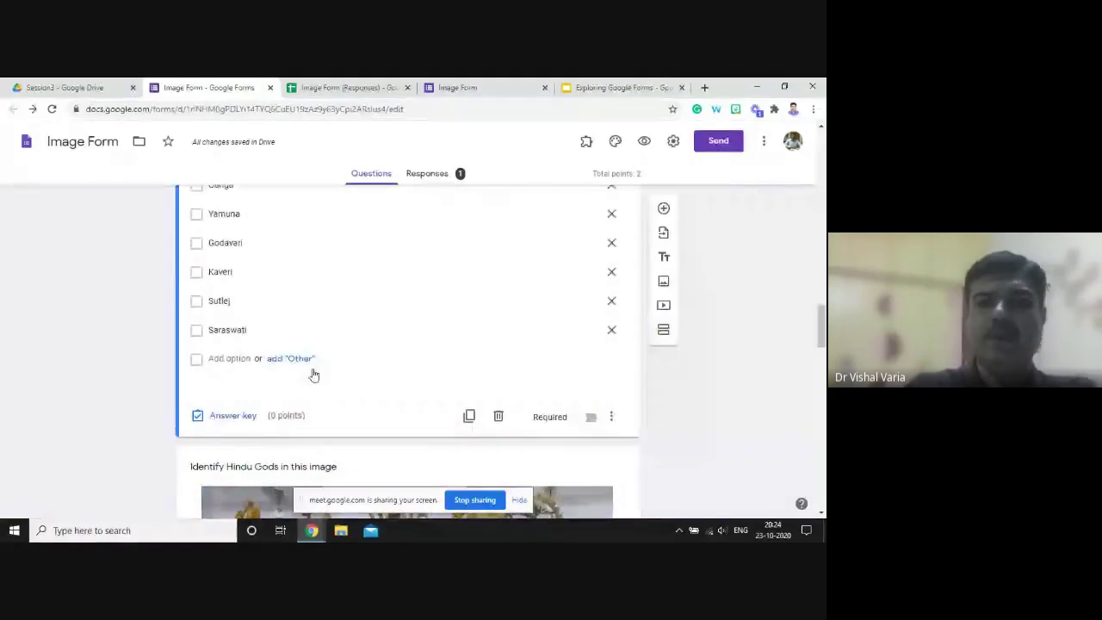
pyautogui.click(240, 418)
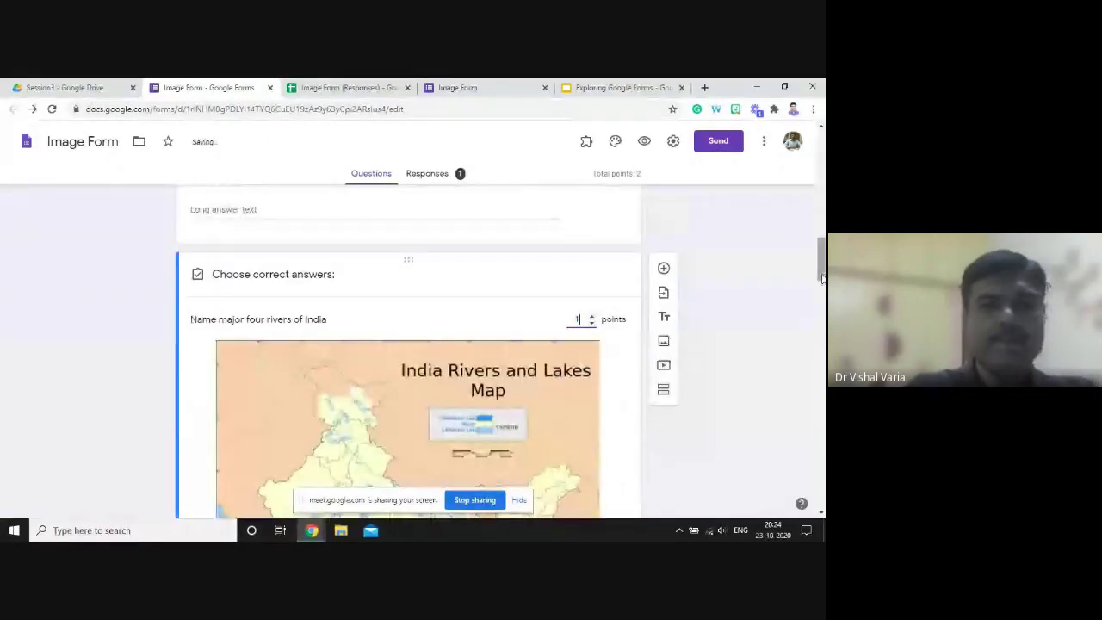
pyautogui.moveTo(822, 278); pyautogui.dragTo(820, 334)
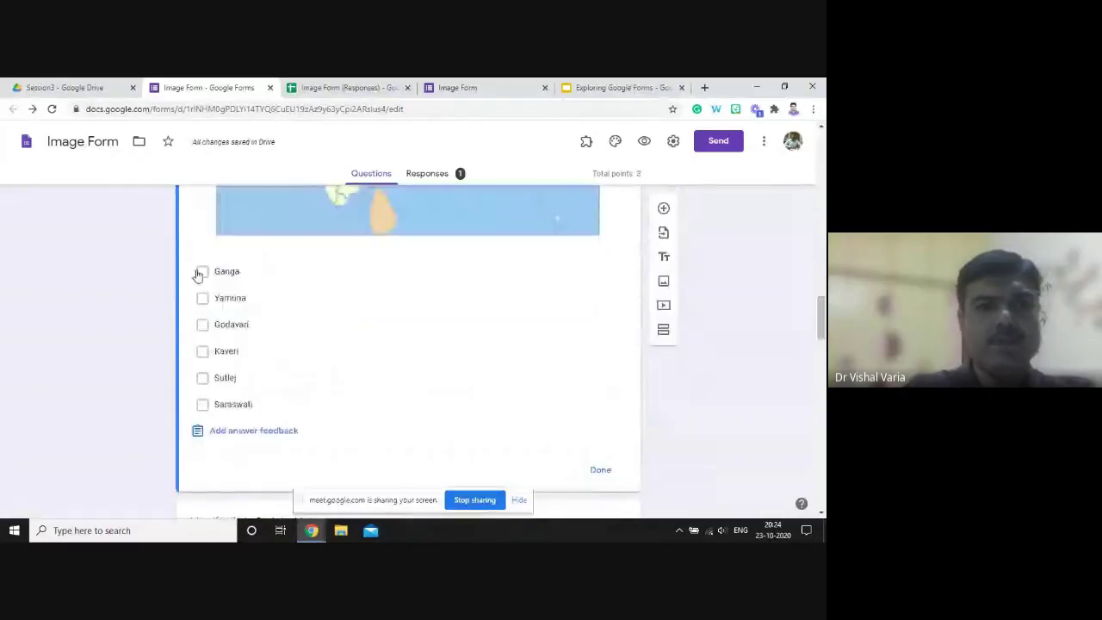
pyautogui.click(202, 271)
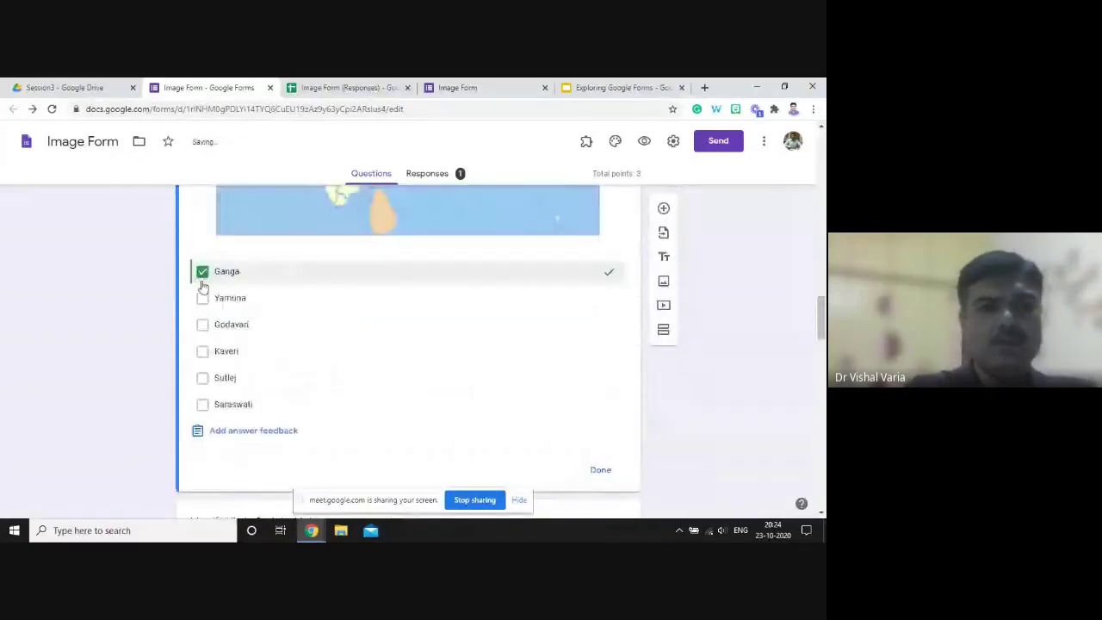
pyautogui.click(203, 325)
pyautogui.click(202, 352)
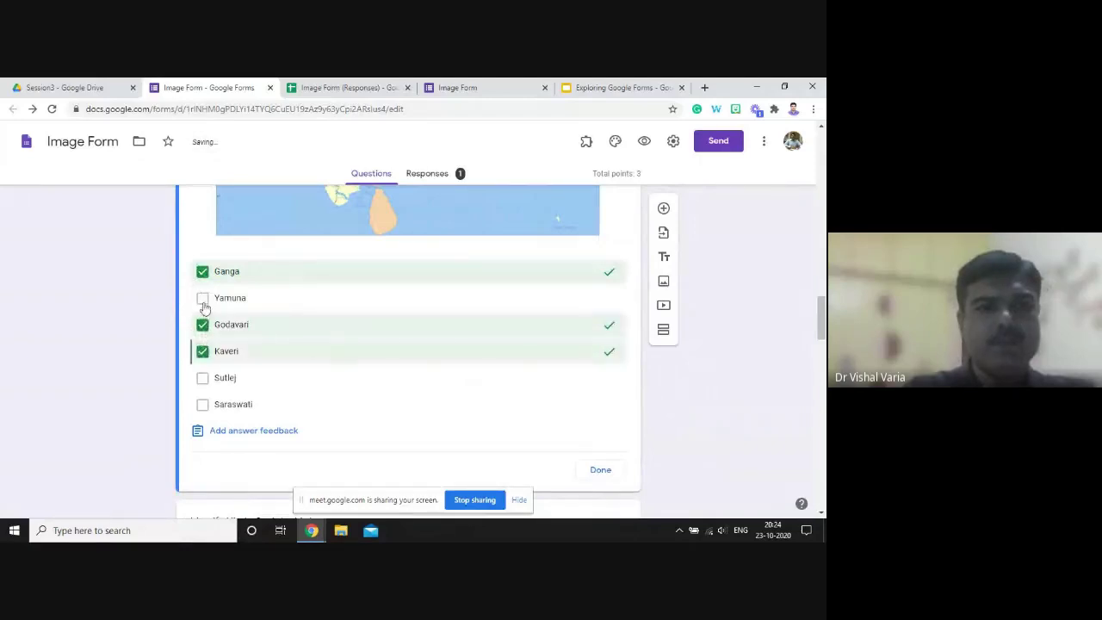
pyautogui.click(202, 299)
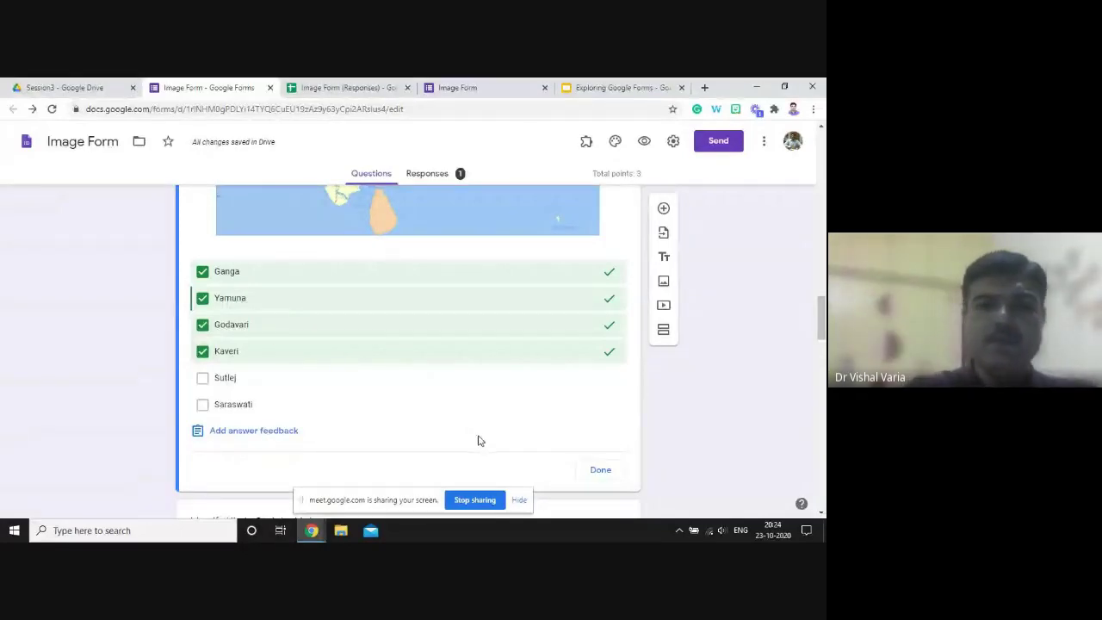
pyautogui.click(600, 471)
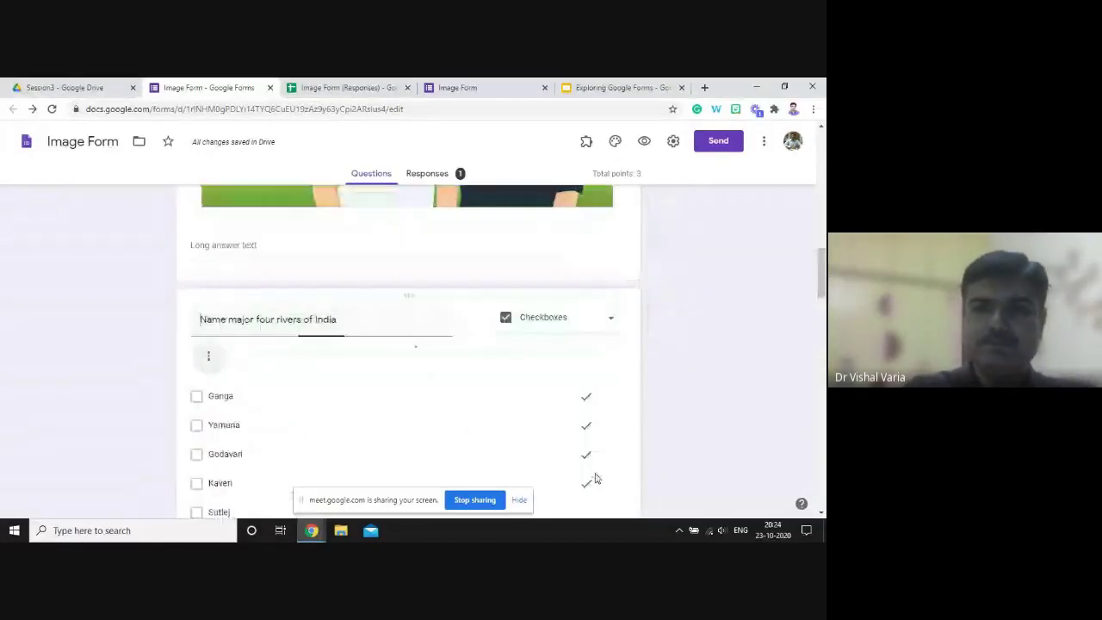
# - Mark Shiv, Durga, Ram - Sita and Ganesh as correct for the Hindu Gods question
pyautogui.scroll(-3, 821, 310)
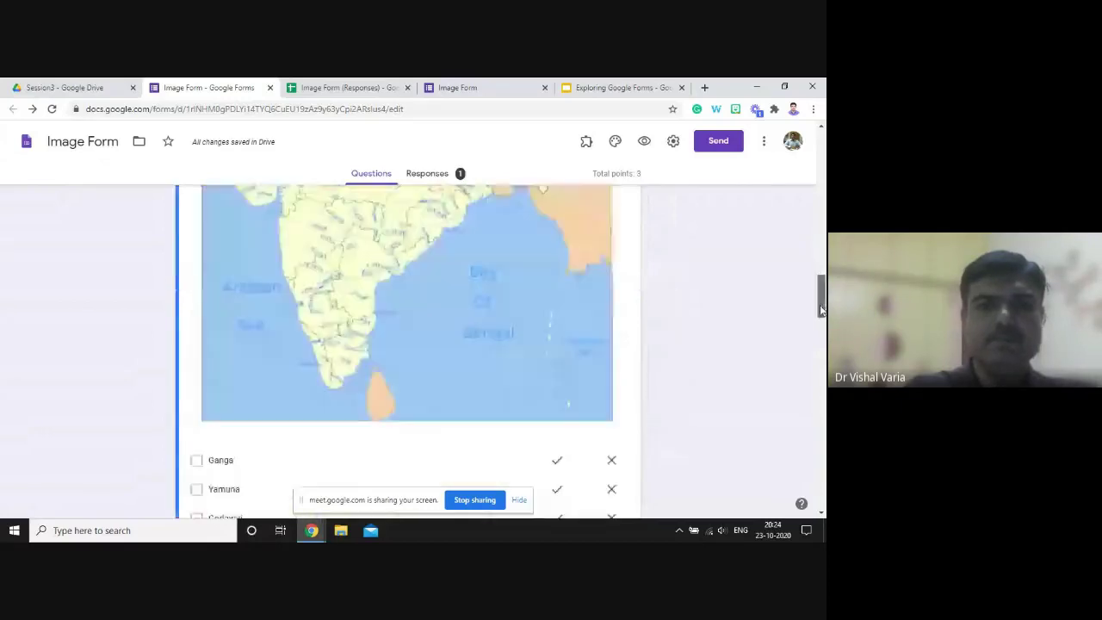
pyautogui.moveTo(821, 310); pyautogui.dragTo(822, 388)
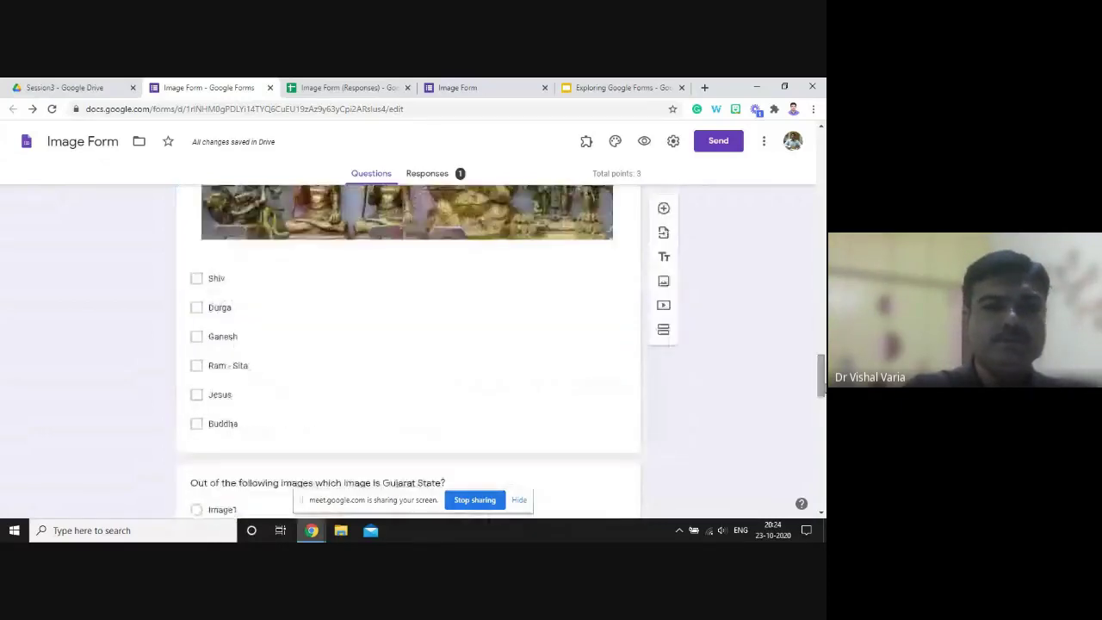
pyautogui.click(511, 379)
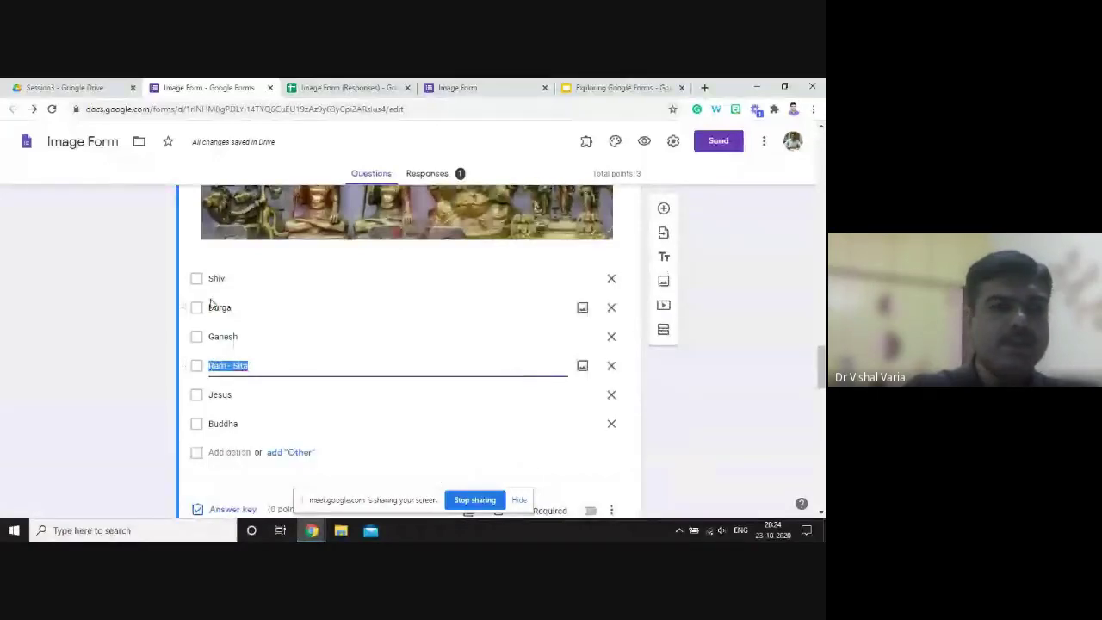
pyautogui.click(232, 509)
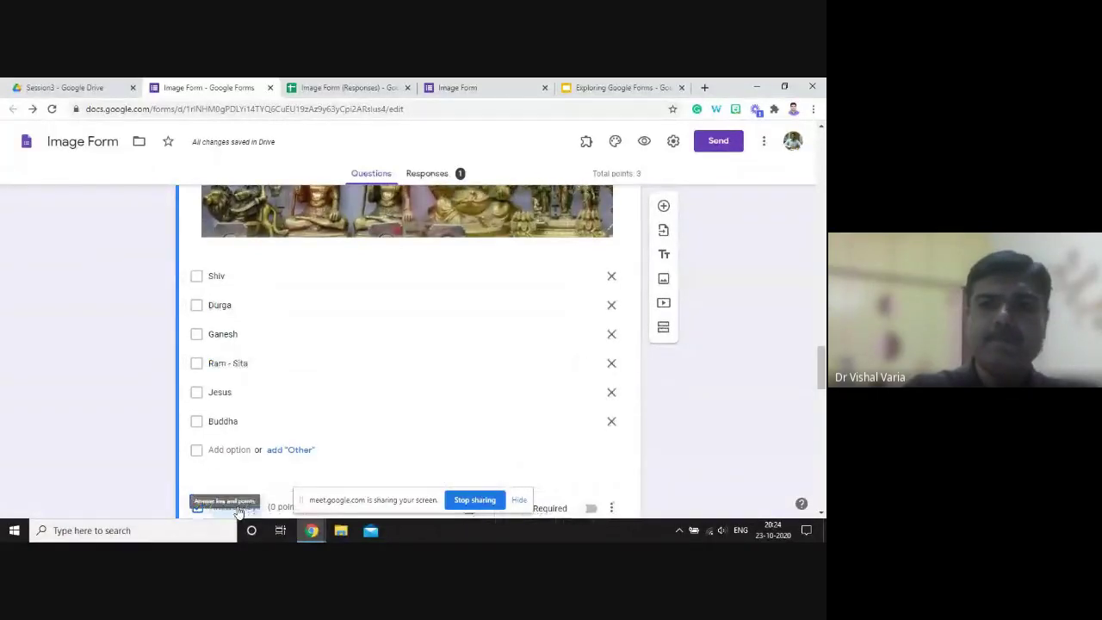
pyautogui.click(240, 509)
pyautogui.moveTo(823, 363); pyautogui.dragTo(818, 376)
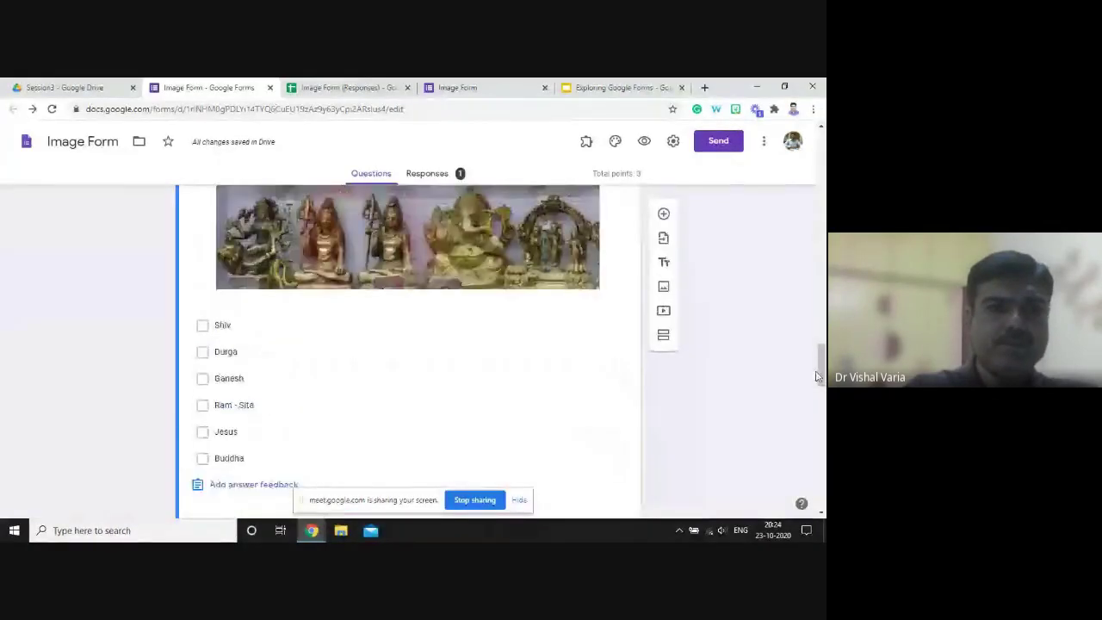
pyautogui.click(203, 325)
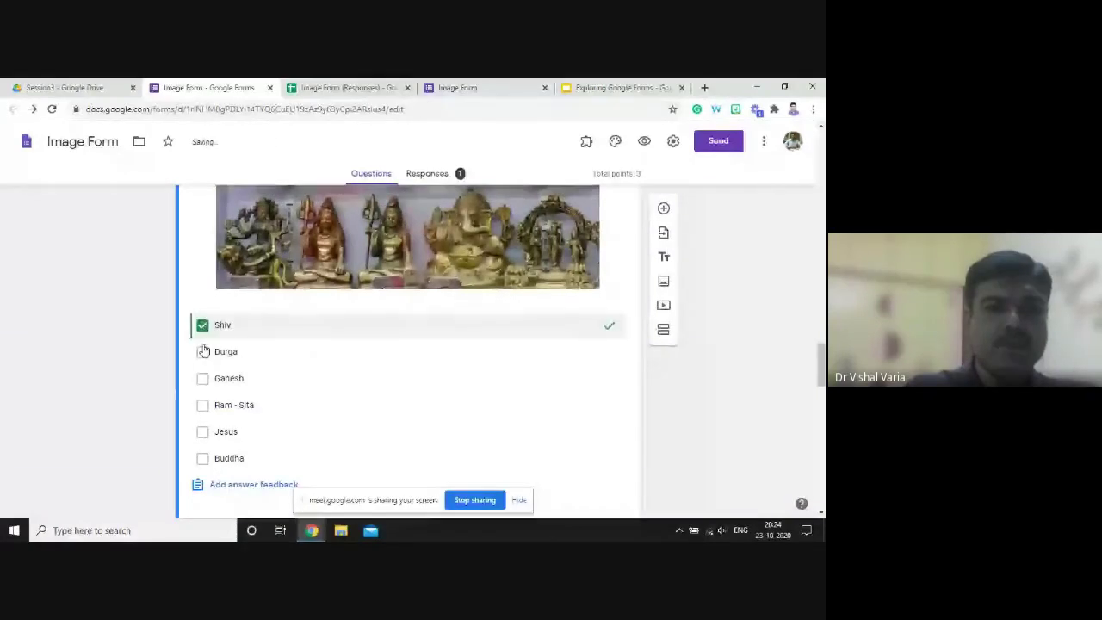
pyautogui.click(202, 352)
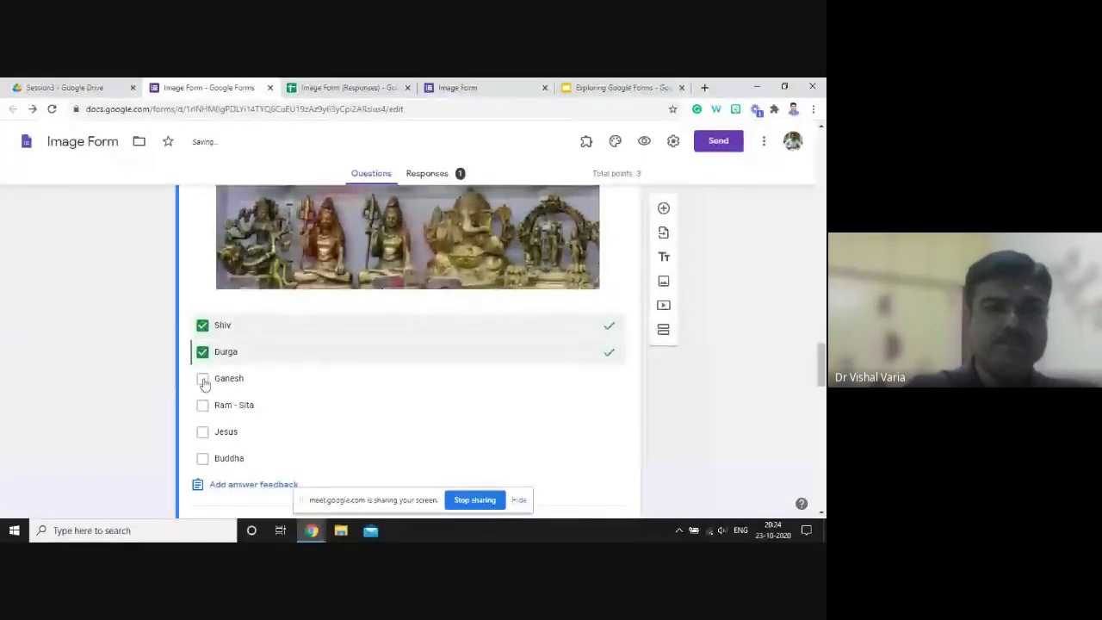
pyautogui.click(202, 405)
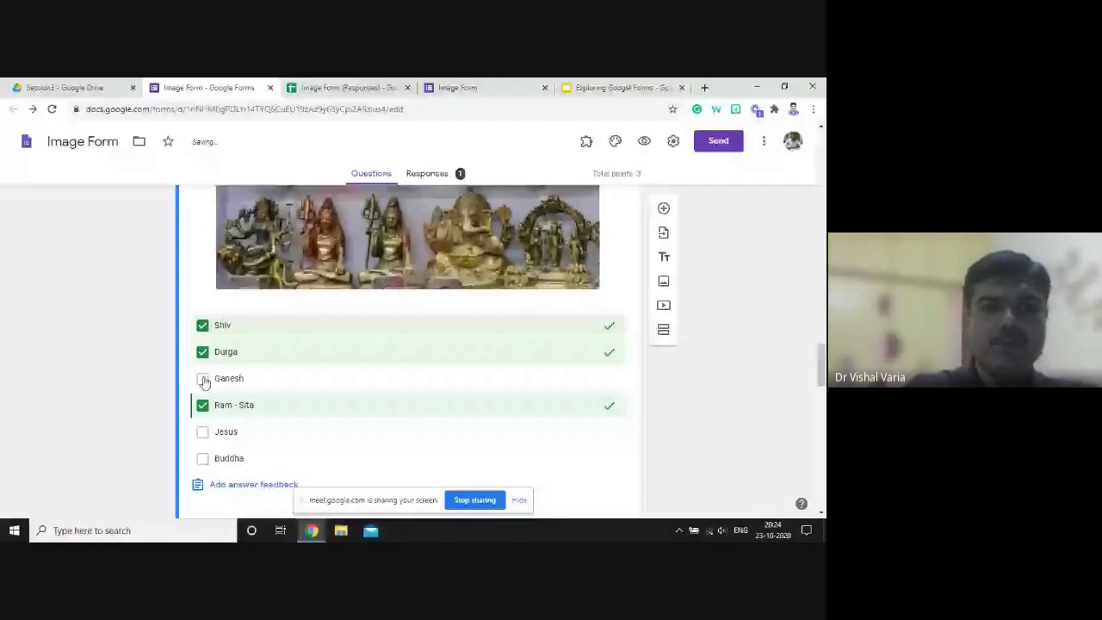
pyautogui.click(202, 379)
# - Set the Gujarat map question's correct image and give the Hindu Gods question 1 point
pyautogui.scroll(-5, 526, 379)
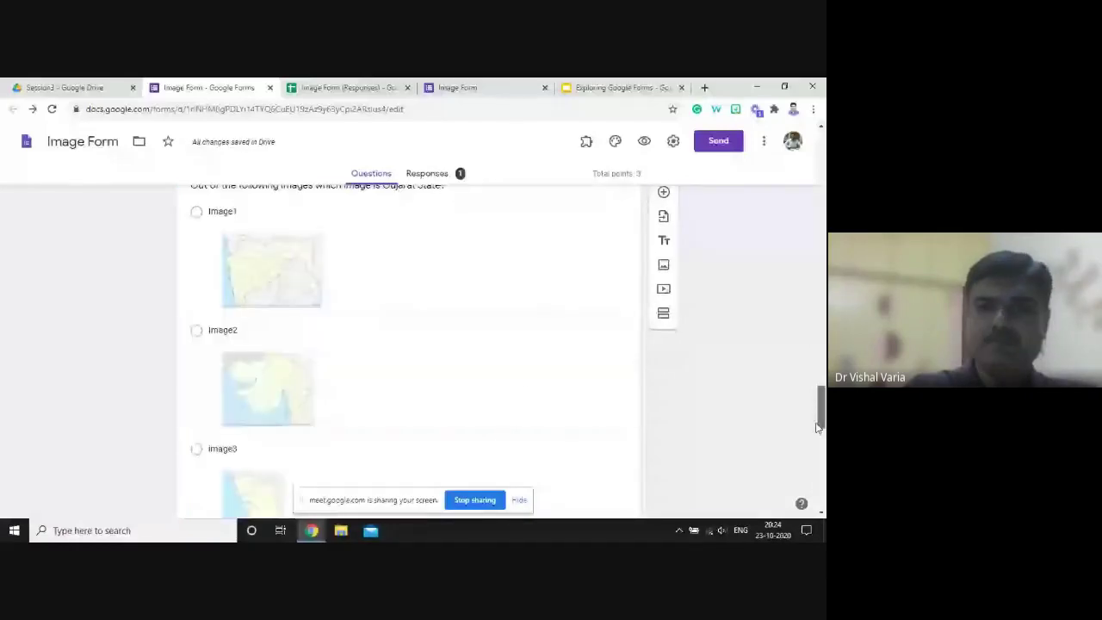
pyautogui.click(526, 379)
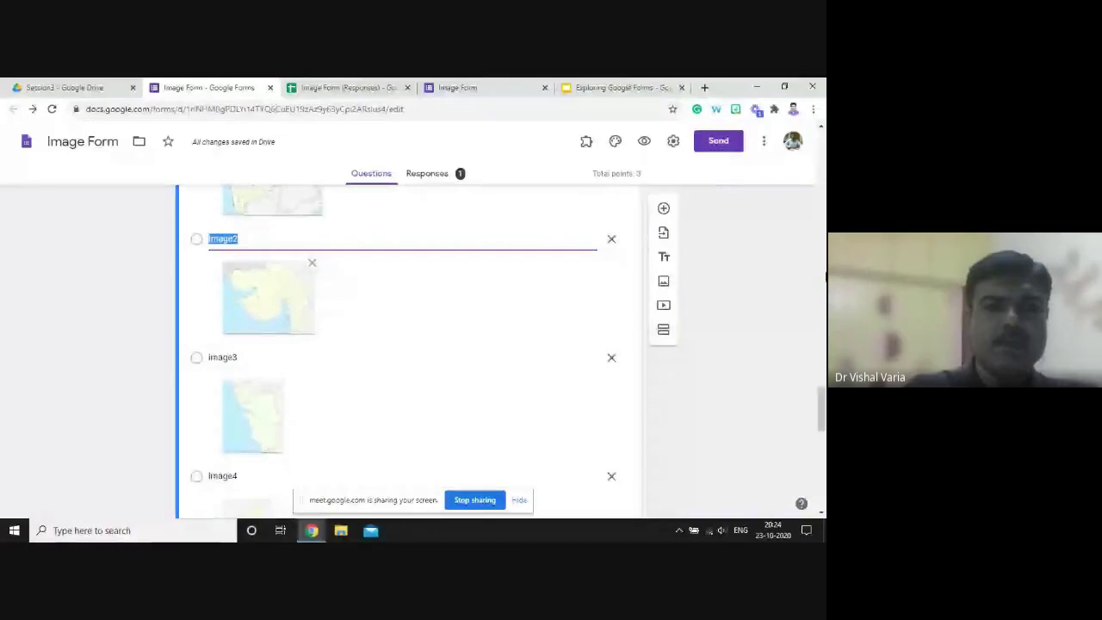
pyautogui.scroll(-5, 823, 425)
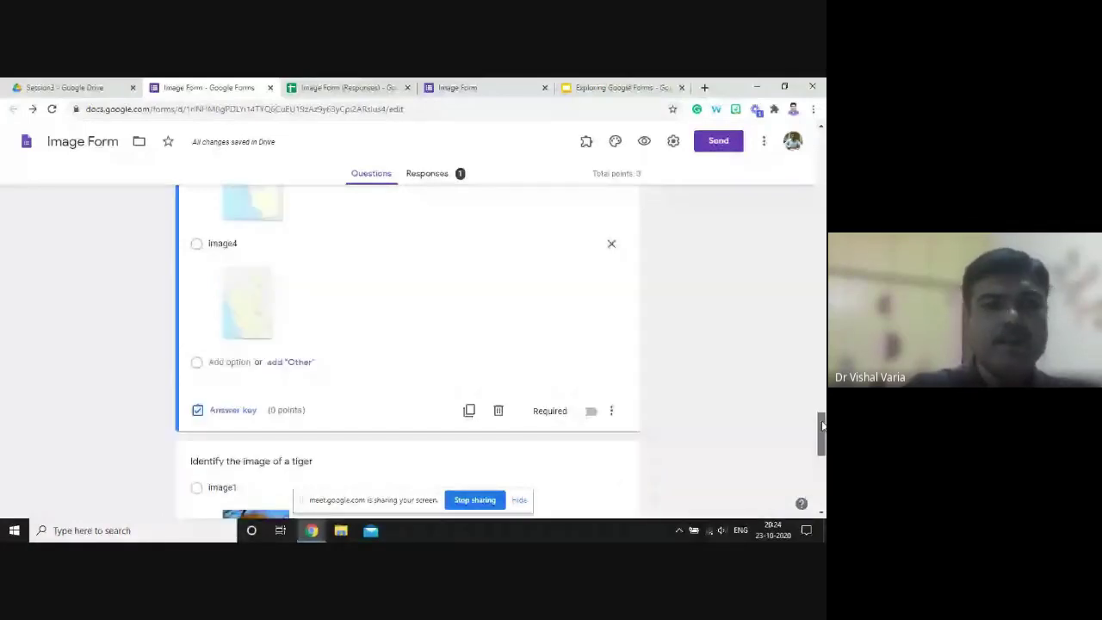
pyautogui.click(247, 359)
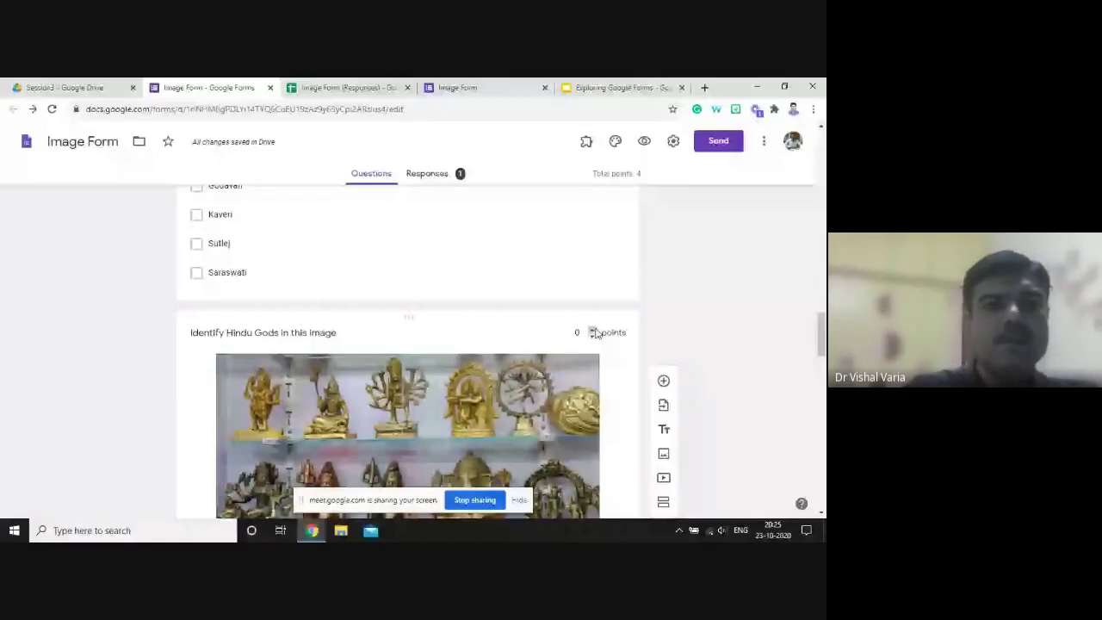
pyautogui.click(594, 333)
pyautogui.scroll(-7, 422, 461)
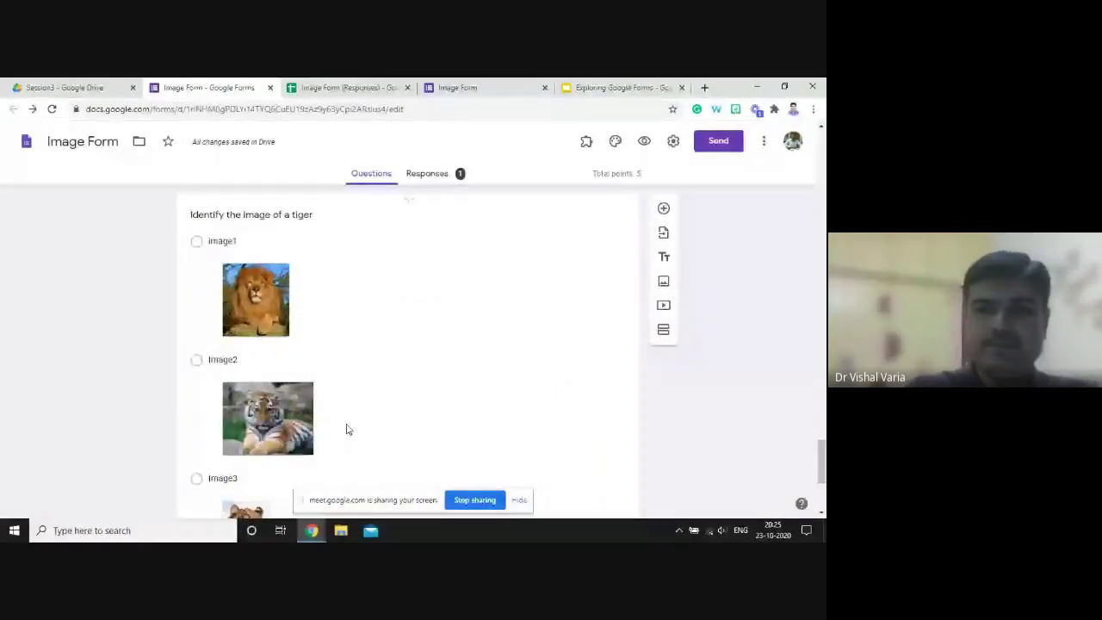
pyautogui.moveTo(822, 467); pyautogui.dragTo(822, 484)
pyautogui.scroll(-1, 516, 455)
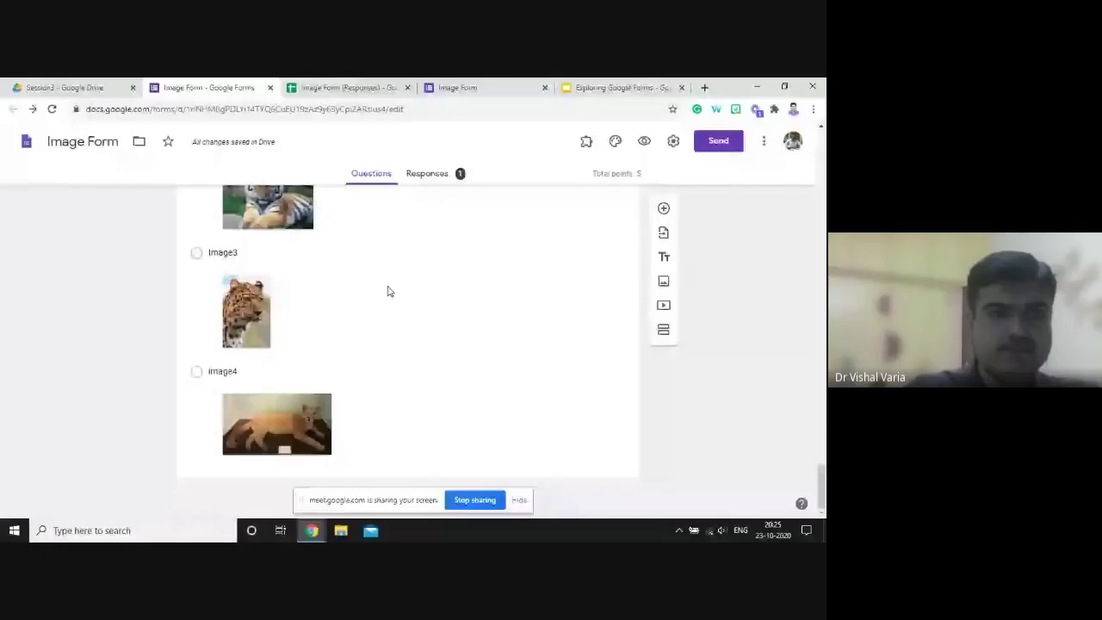
# - Make tiger photo Image2 the correct answer, worth 1 point
pyautogui.click(387, 291)
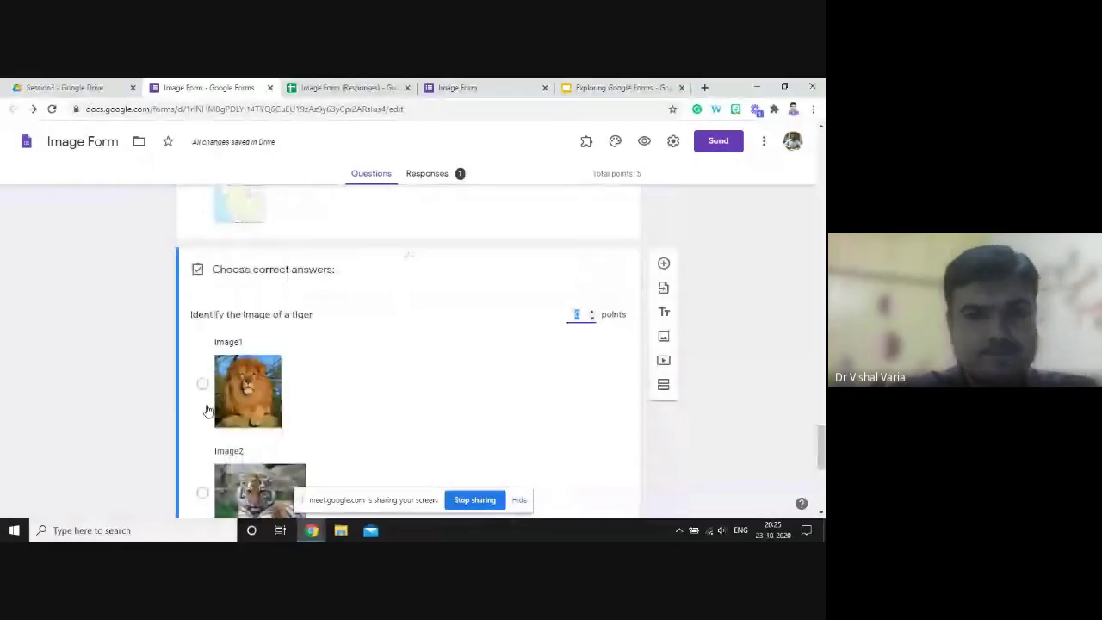
pyautogui.click(203, 492)
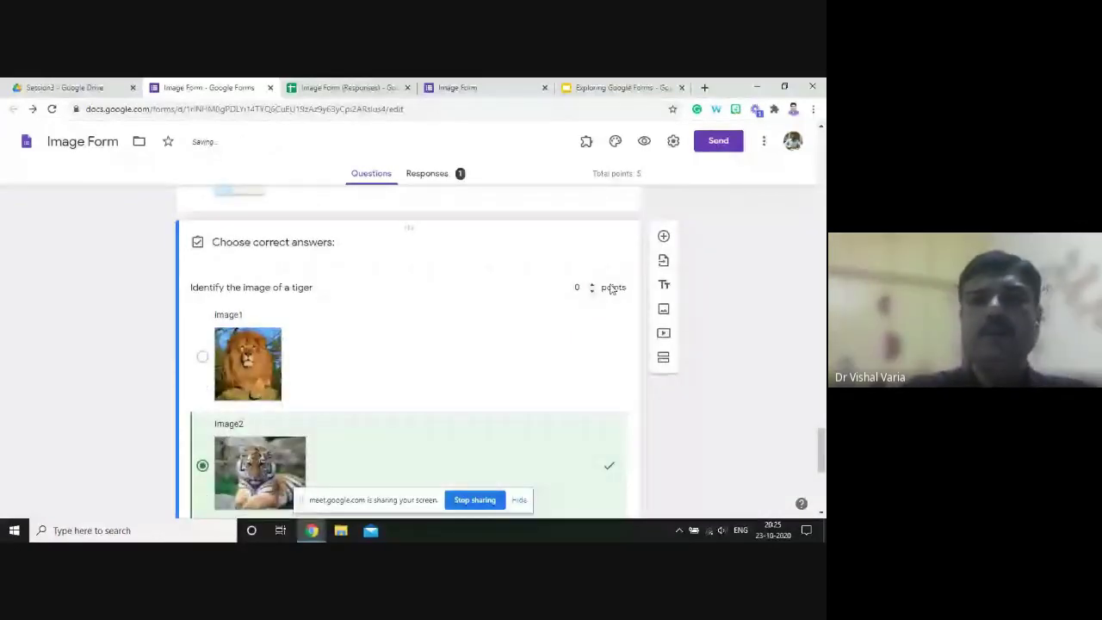
pyautogui.click(592, 284)
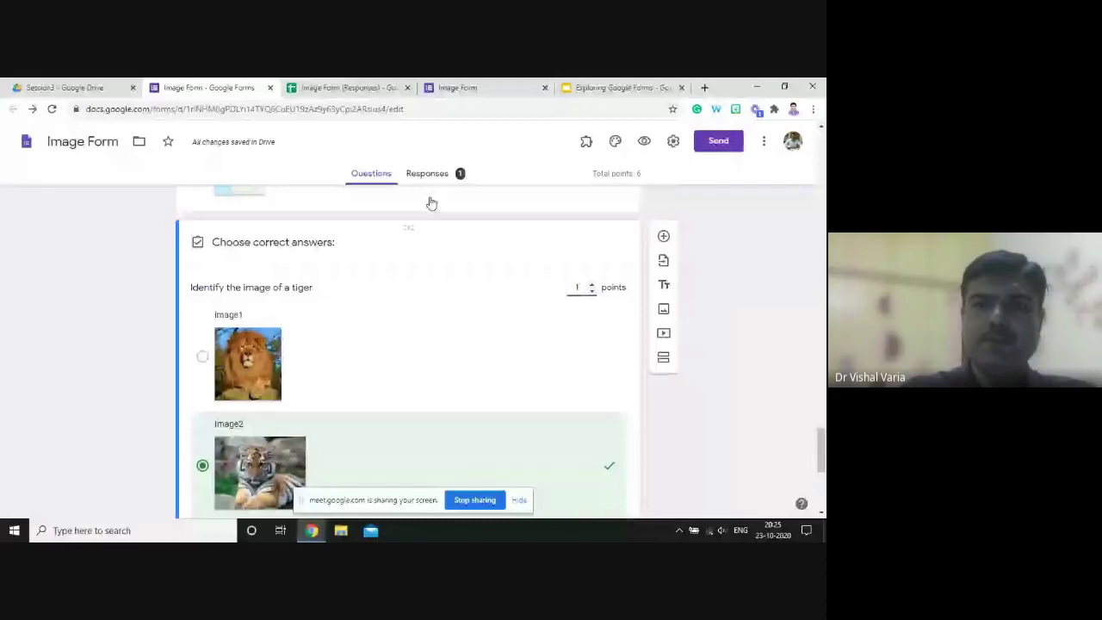
# - Close the old submitted-response tab and return to the form editor
pyautogui.click(509, 90)
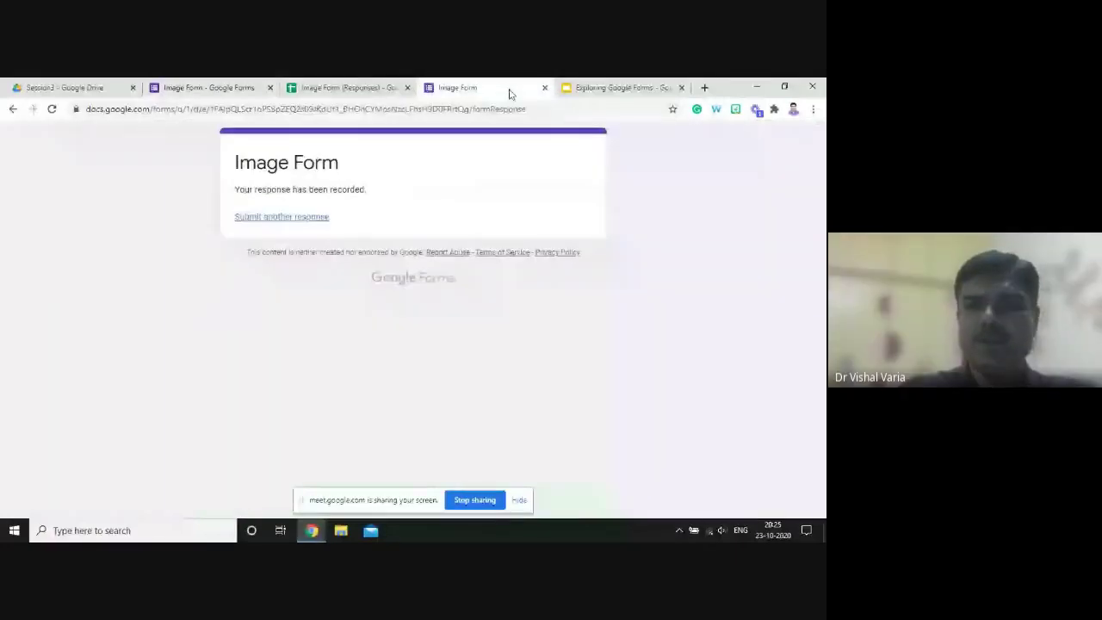
pyautogui.click(544, 89)
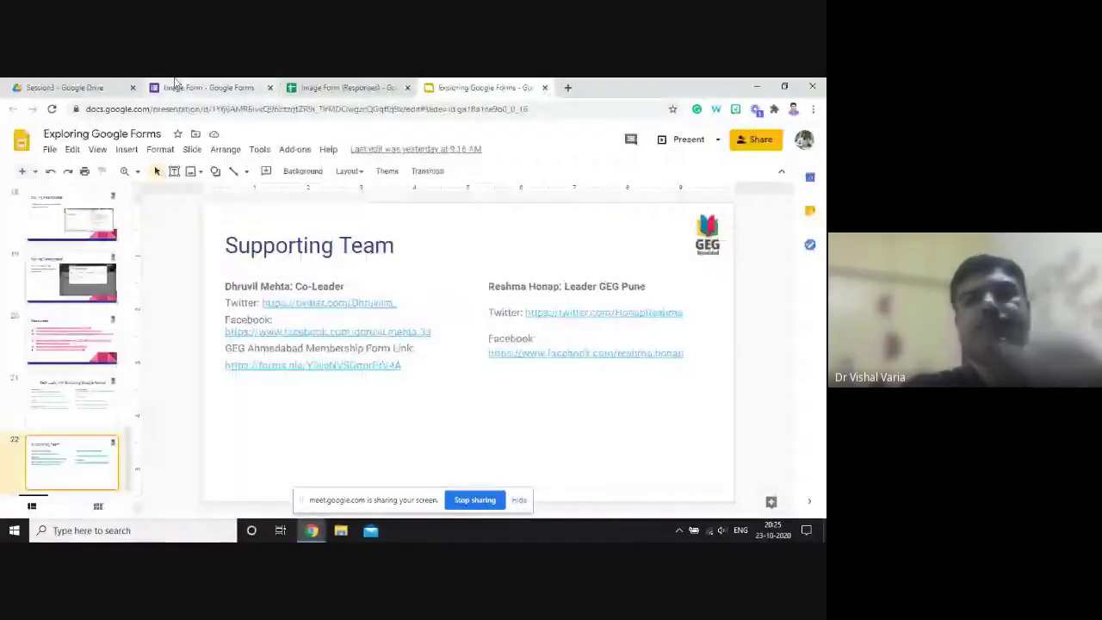
pyautogui.click(175, 87)
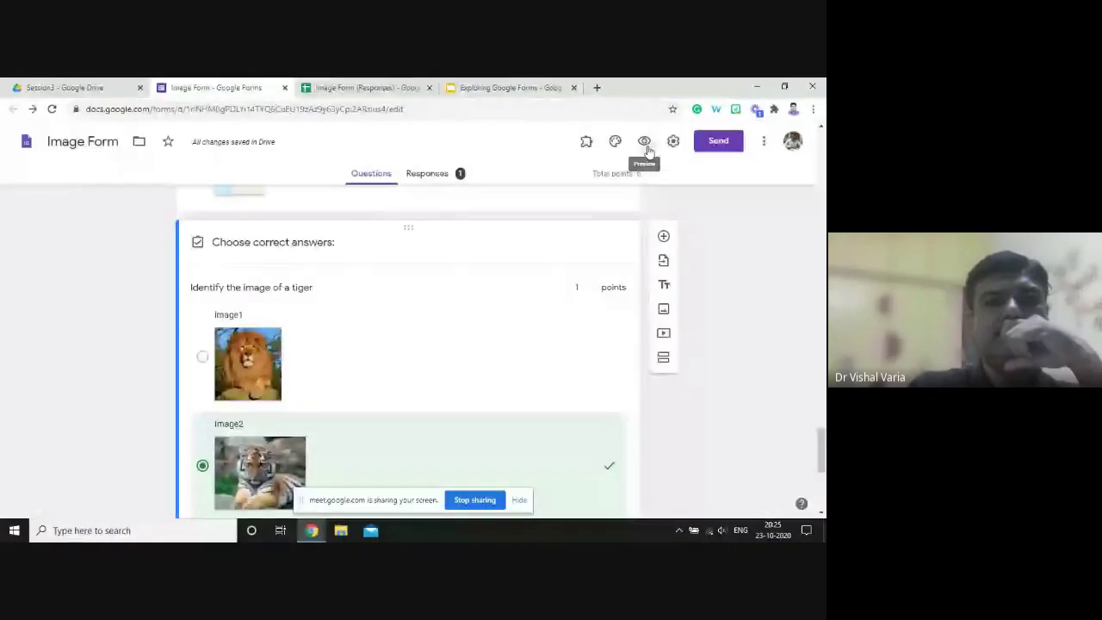
# - Open the form preview and enter the respondent's email address
pyautogui.click(648, 150)
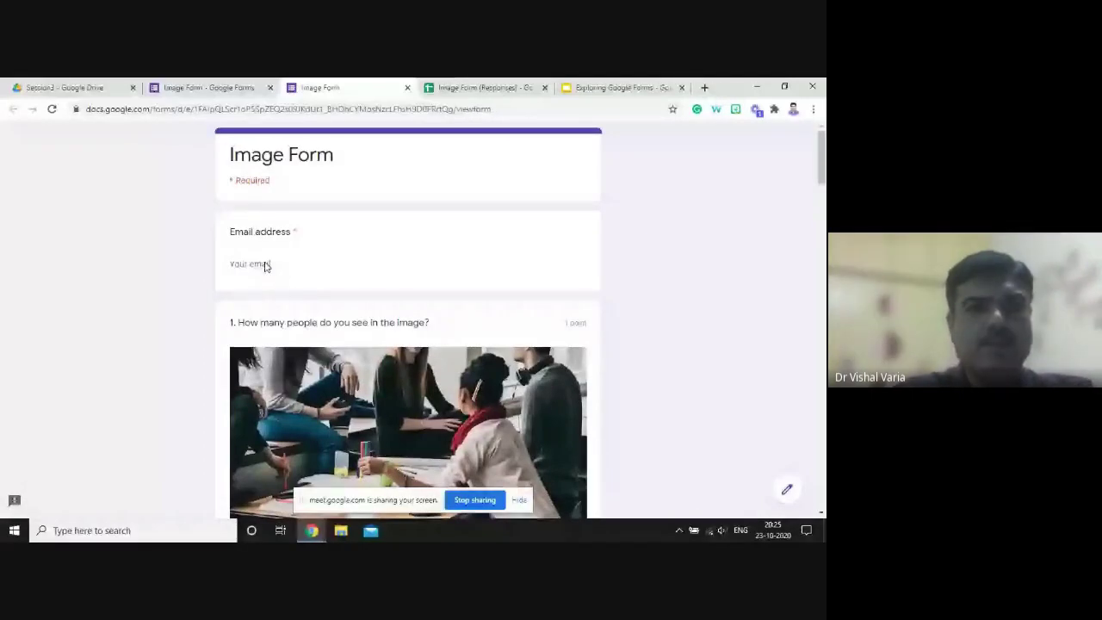
pyautogui.click(266, 265)
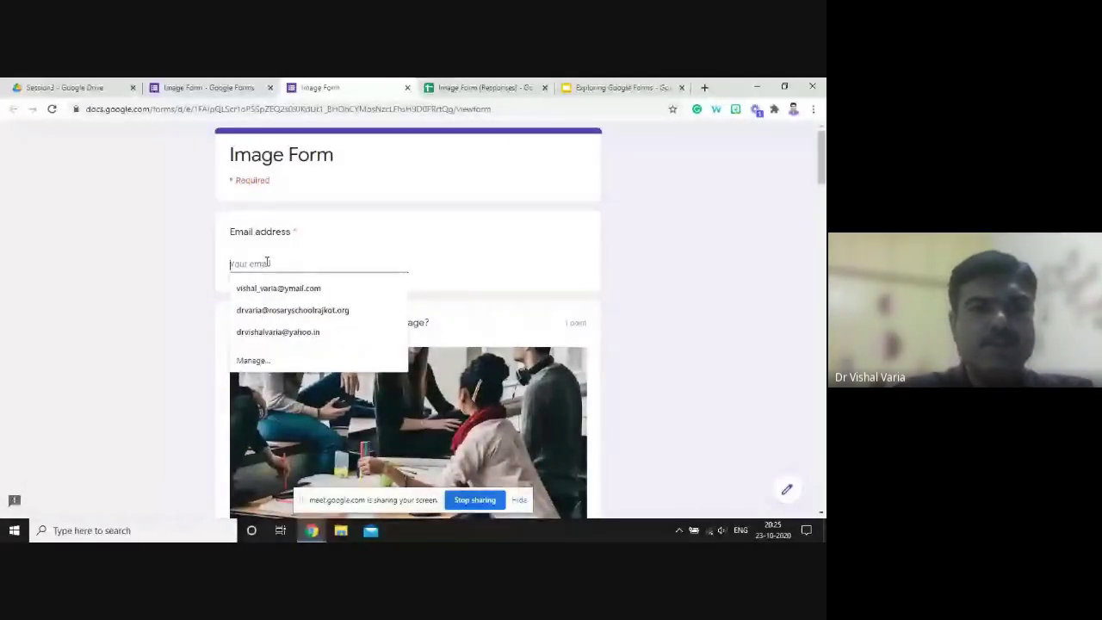
pyautogui.moveTo(818, 178); pyautogui.dragTo(819, 189)
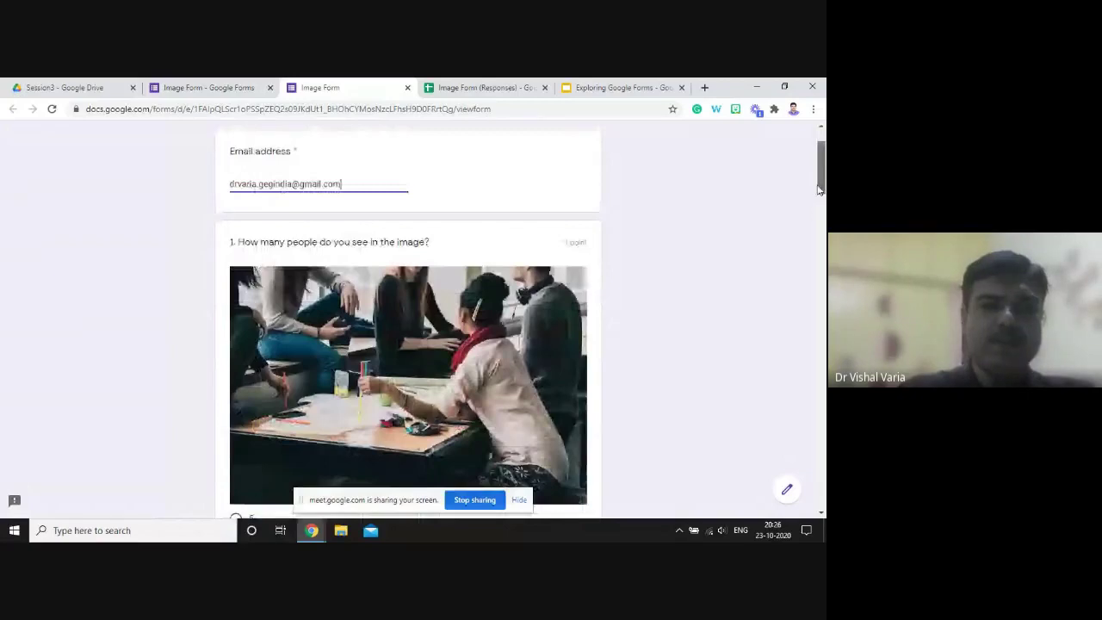
pyautogui.scroll(-2, 267, 350)
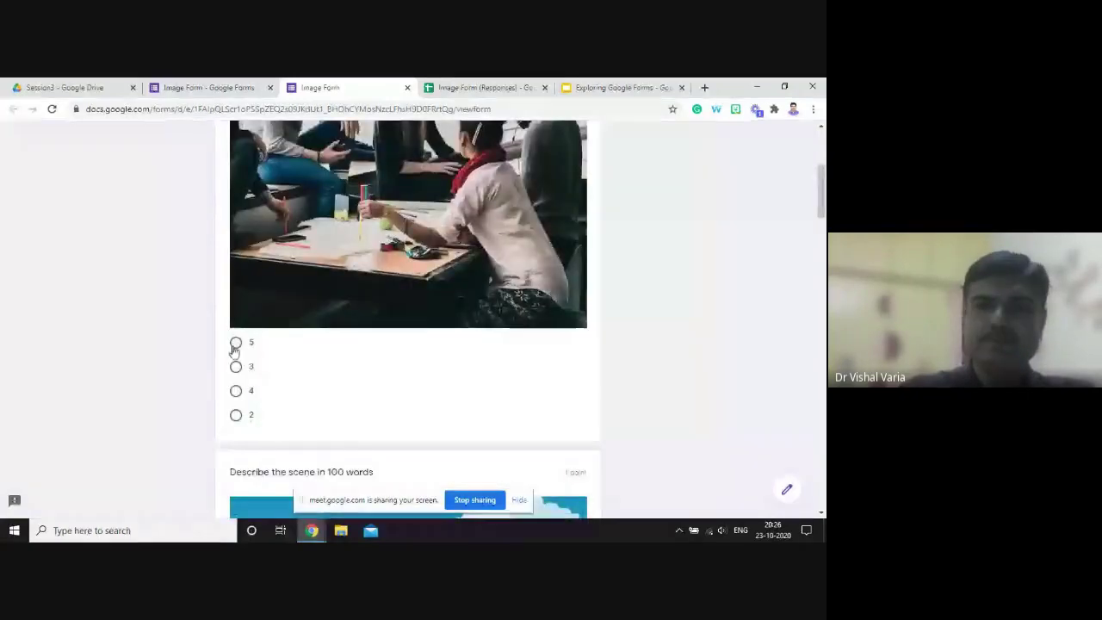
# - Answer 5 for the people-in-image question and type placeholder text describing the scene
pyautogui.click(235, 344)
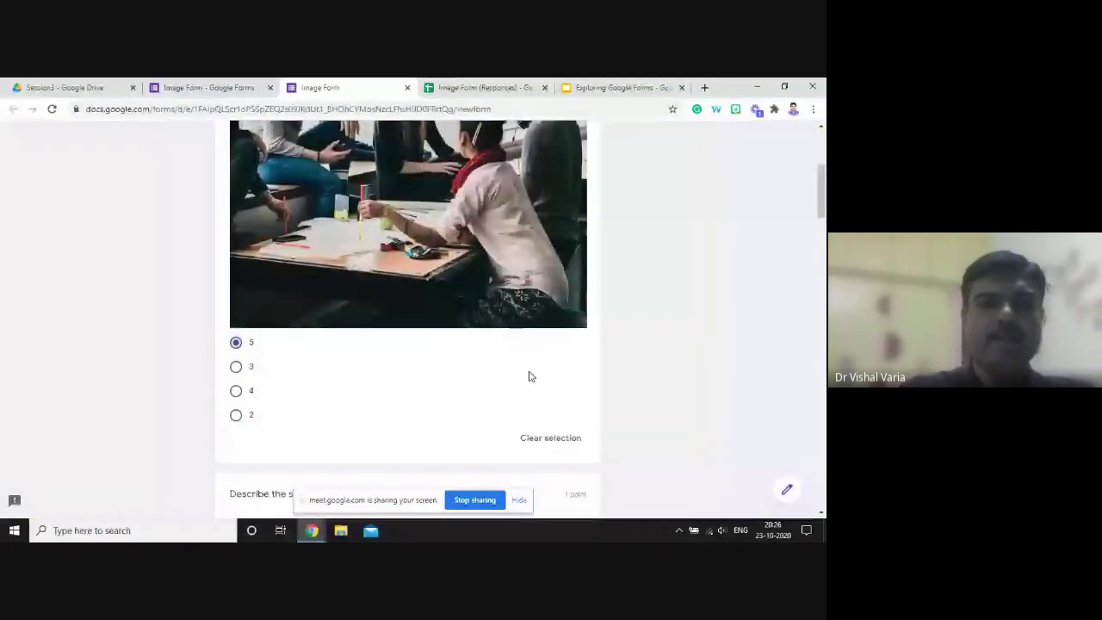
pyautogui.click(821, 271)
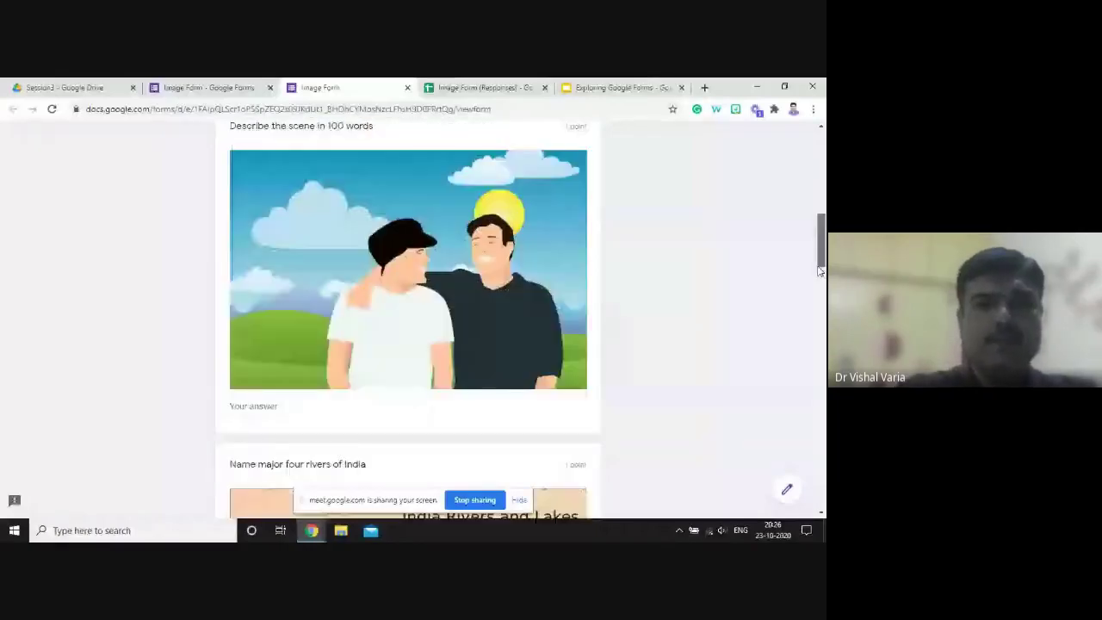
pyautogui.scroll(-3, 298, 285)
pyautogui.click(316, 235)
pyautogui.write('sjdahkalsdjfhdskjfhsdjklfha')
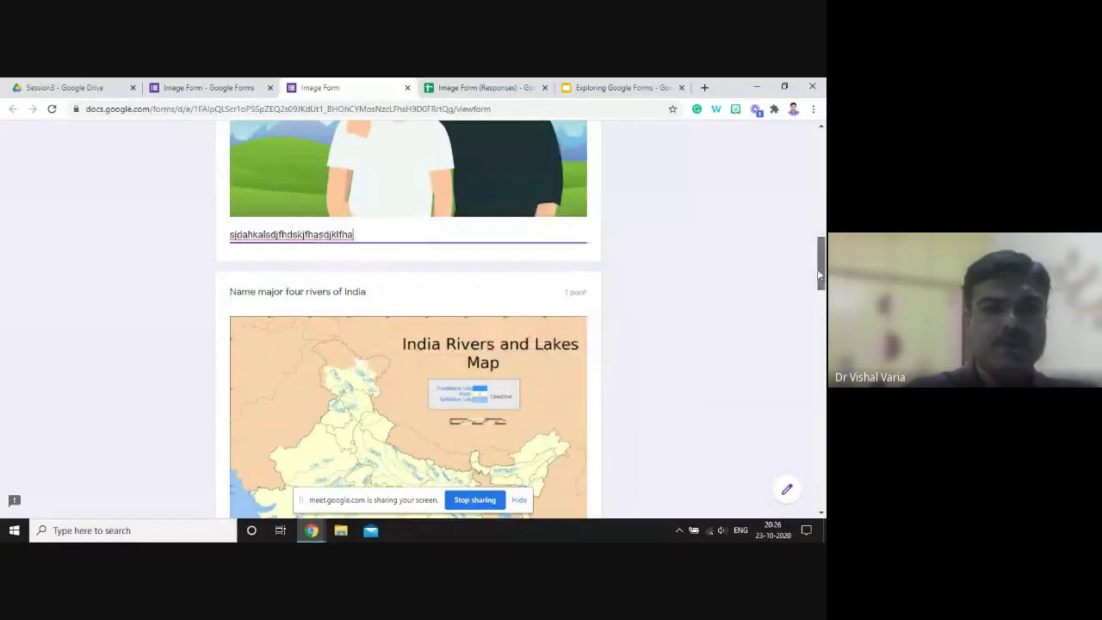
pyautogui.moveTo(820, 274); pyautogui.dragTo(818, 333)
# - Tick Ganga, Yamuna, Godavari and Kaveri as the major rivers
pyautogui.click(235, 360)
pyautogui.click(236, 381)
pyautogui.click(236, 403)
pyautogui.click(236, 424)
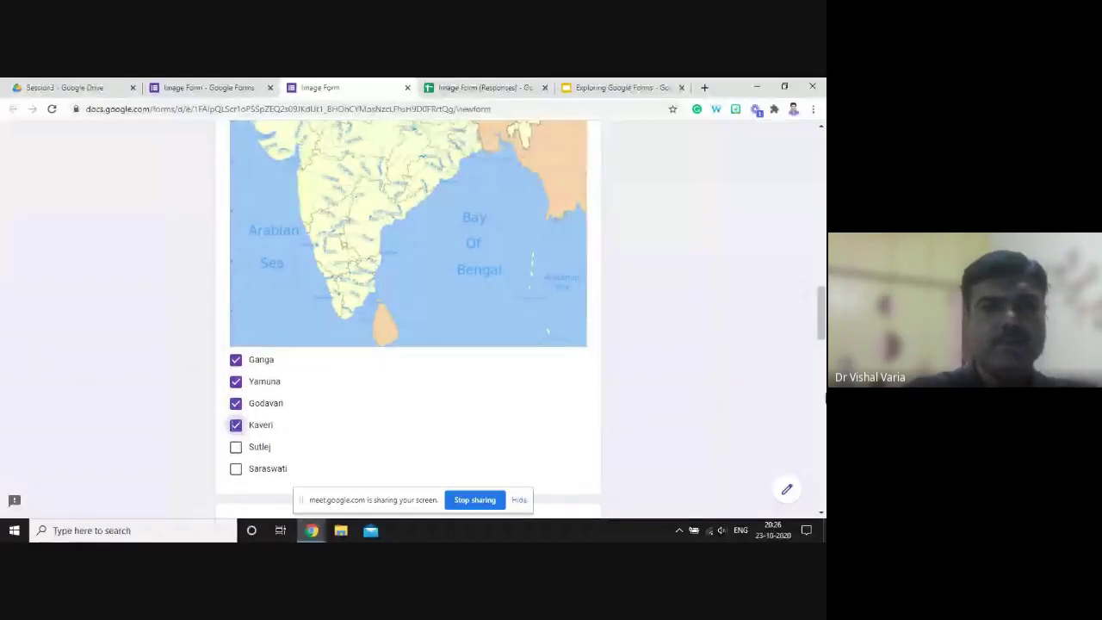
# - Tick Shiv, Durga and Ram - Sita for the Hindu Gods question
pyautogui.moveTo(823, 345); pyautogui.dragTo(823, 407)
pyautogui.click(236, 256)
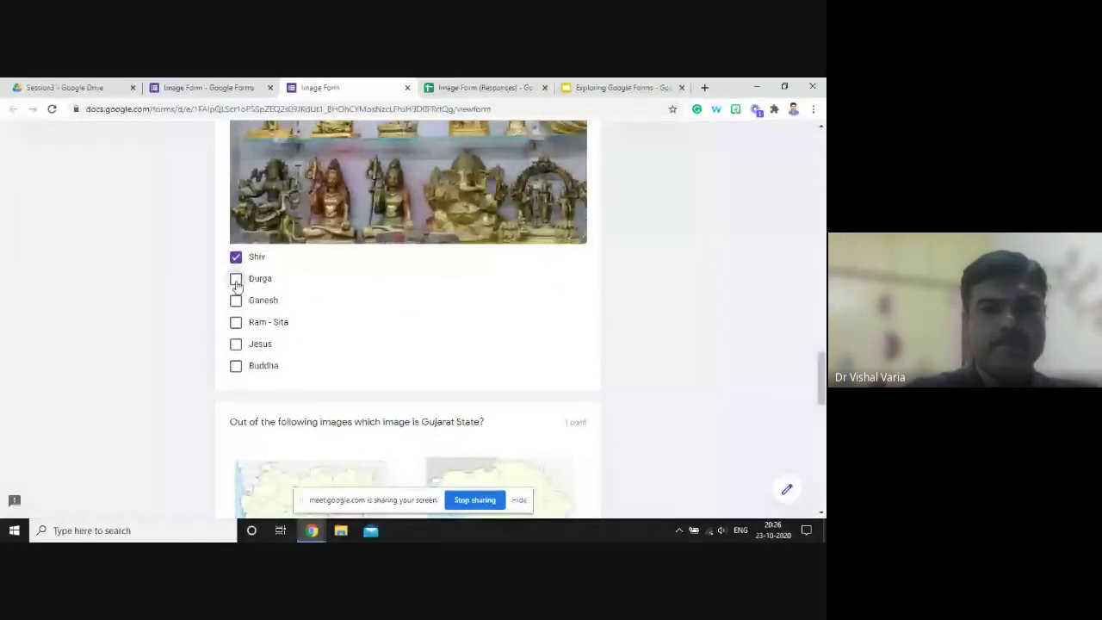
pyautogui.click(236, 279)
pyautogui.click(236, 321)
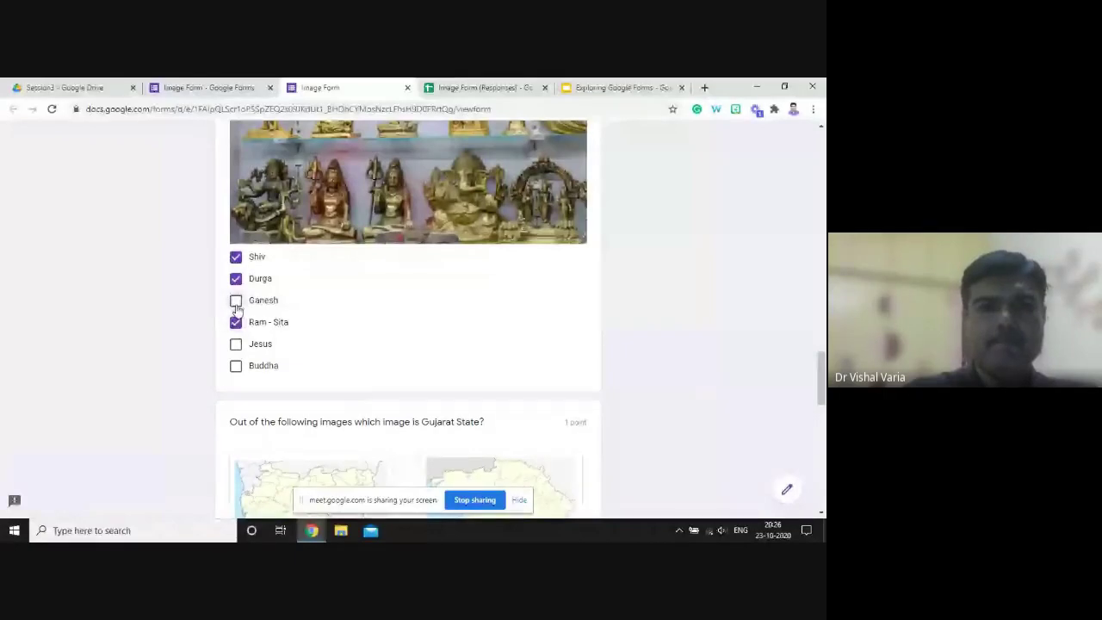
# - Choose Image2 for the Gujarat map and the tiger, then submit the response
pyautogui.scroll(-4, 237, 310)
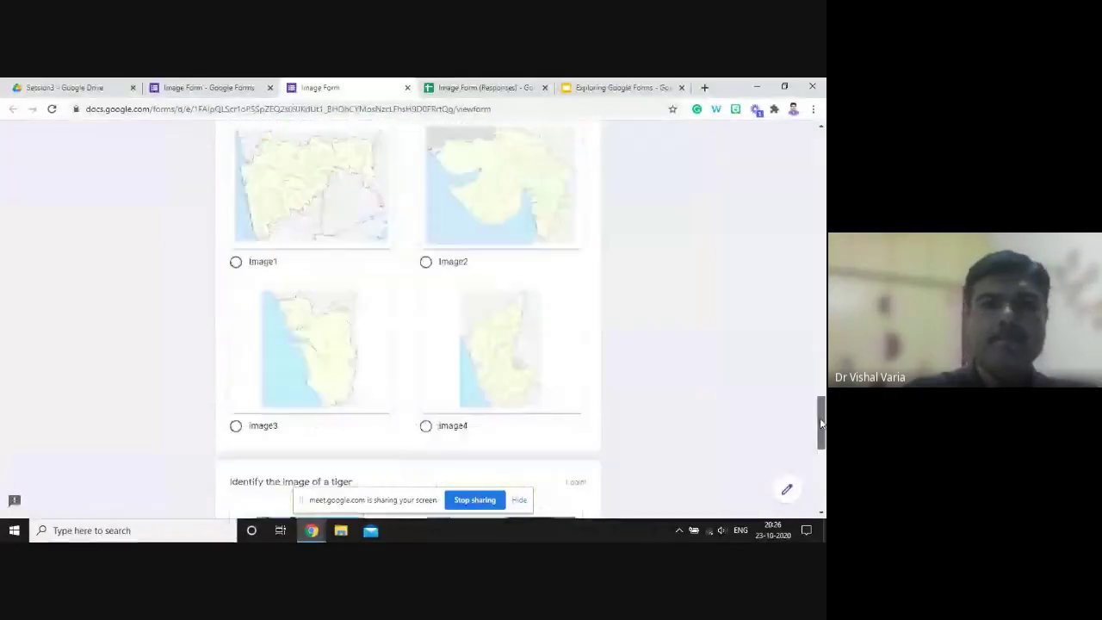
pyautogui.click(426, 263)
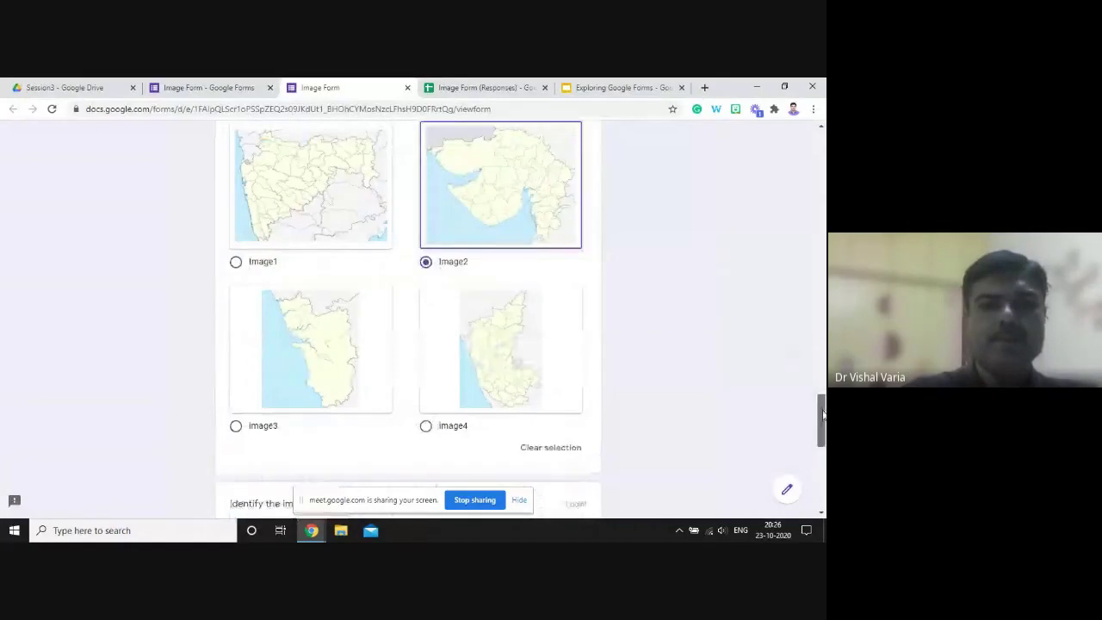
pyautogui.scroll(-3, 822, 415)
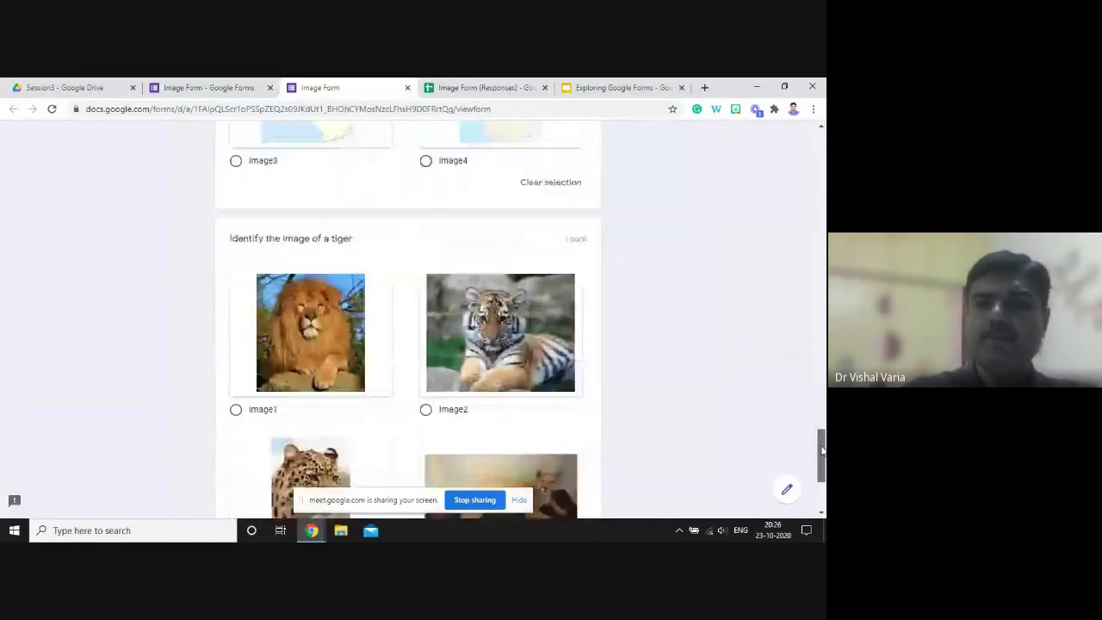
pyautogui.click(425, 400)
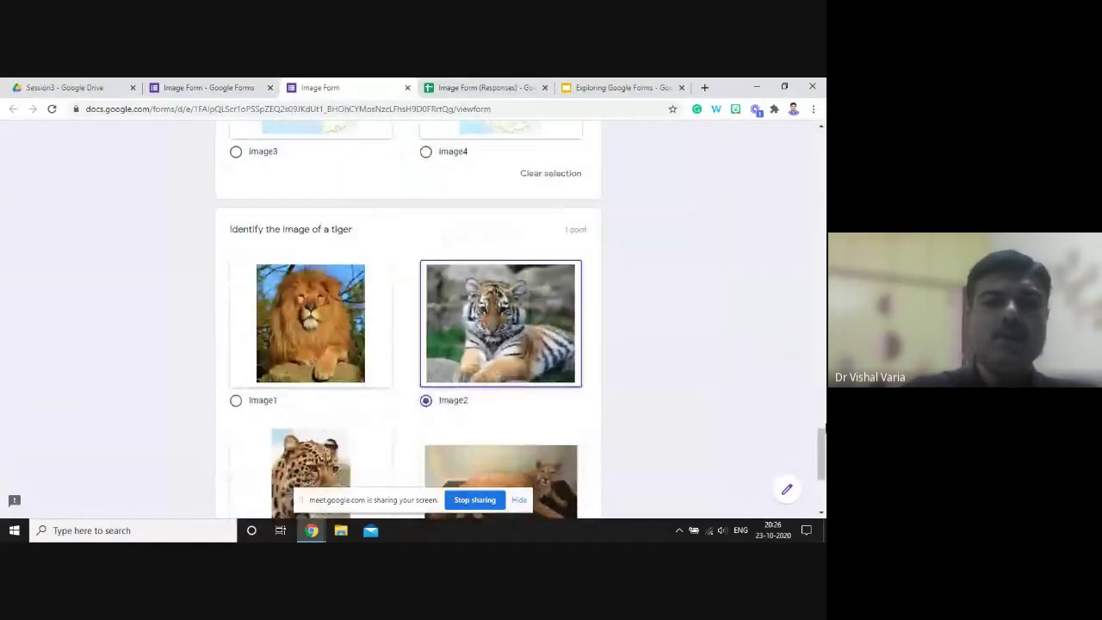
pyautogui.scroll(-3, 822, 438)
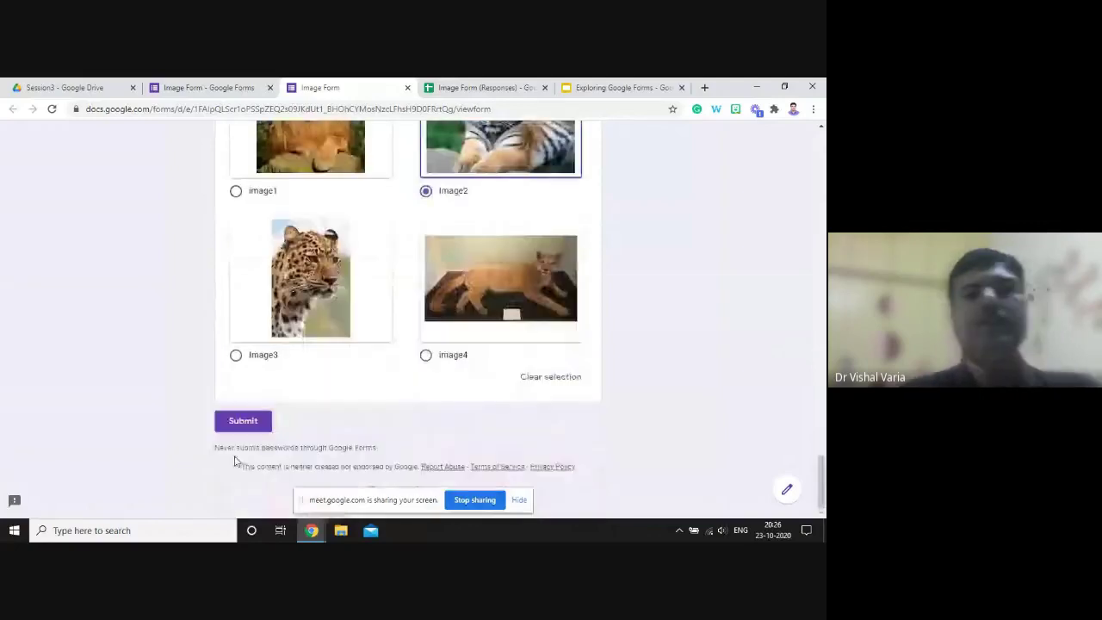
pyautogui.click(243, 421)
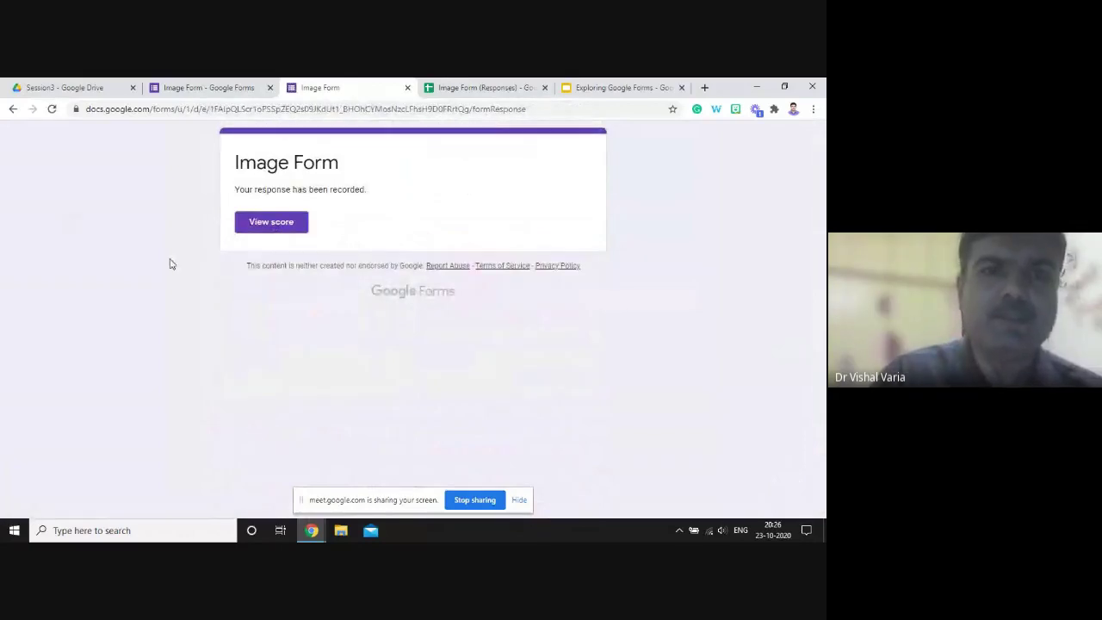
# - Review the 5/6 score page, then return to the 'Your response has been recorded' tab
pyautogui.click(283, 232)
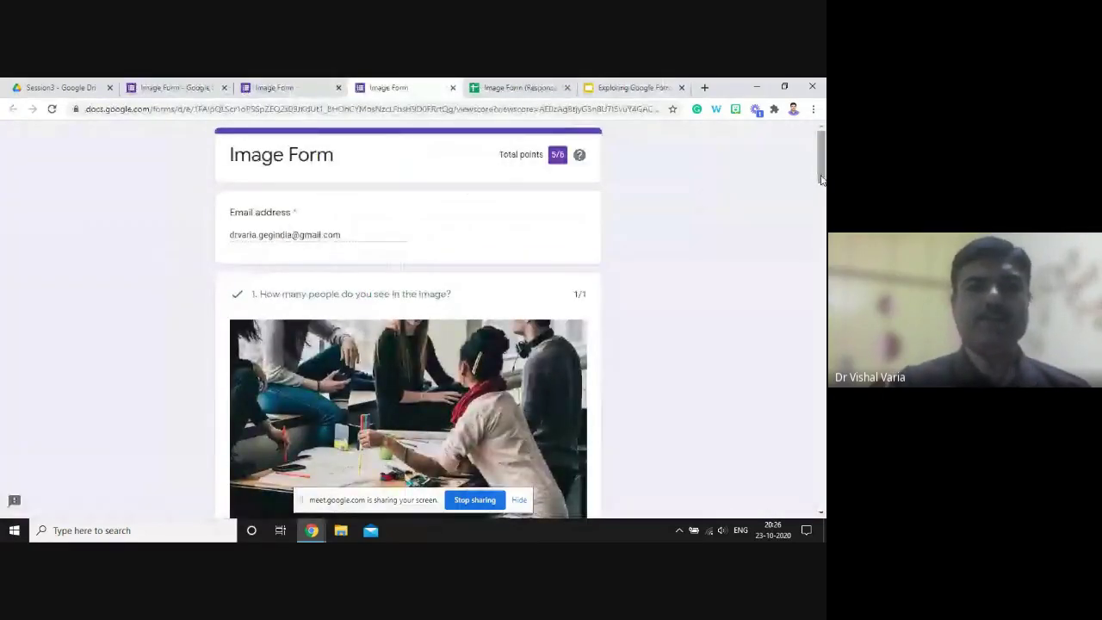
pyautogui.moveTo(820, 179); pyautogui.dragTo(818, 251)
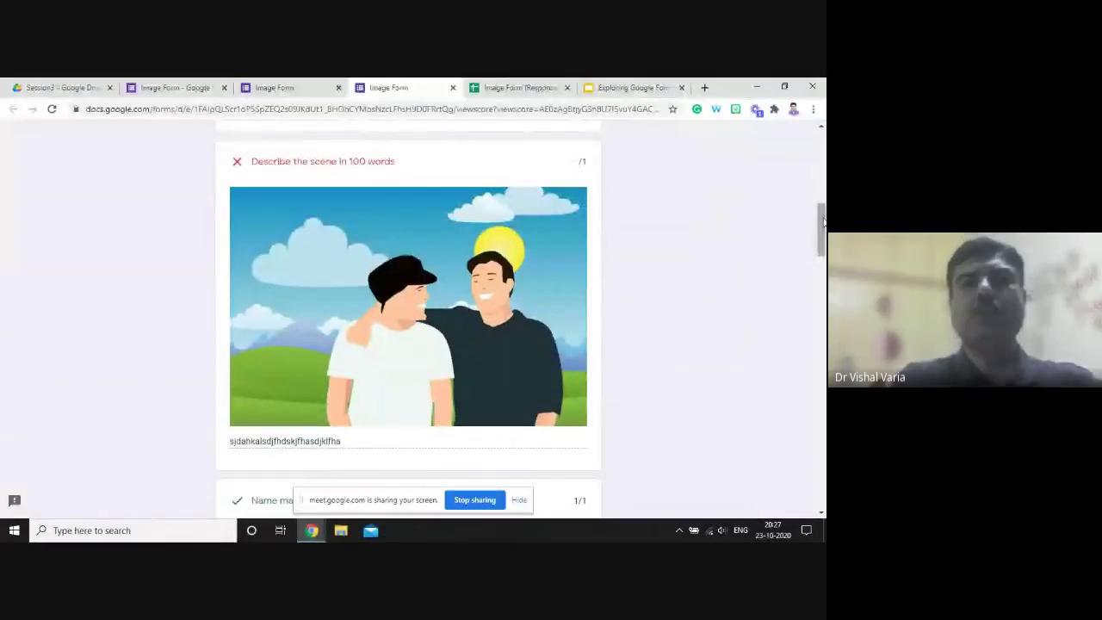
pyautogui.moveTo(822, 222); pyautogui.dragTo(821, 223)
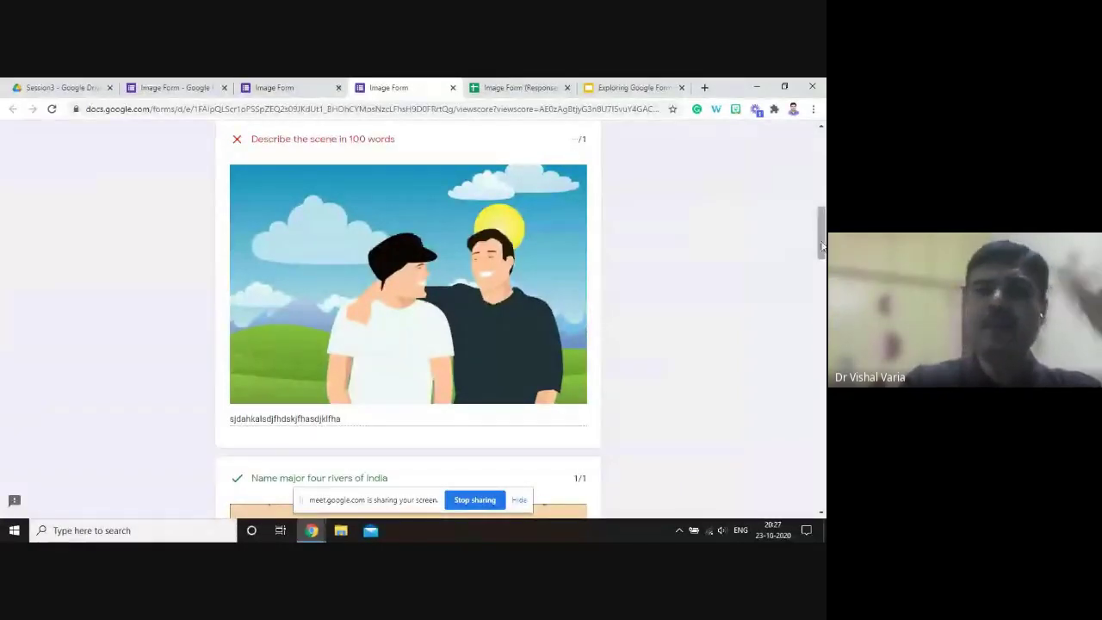
pyautogui.moveTo(822, 239); pyautogui.dragTo(817, 158)
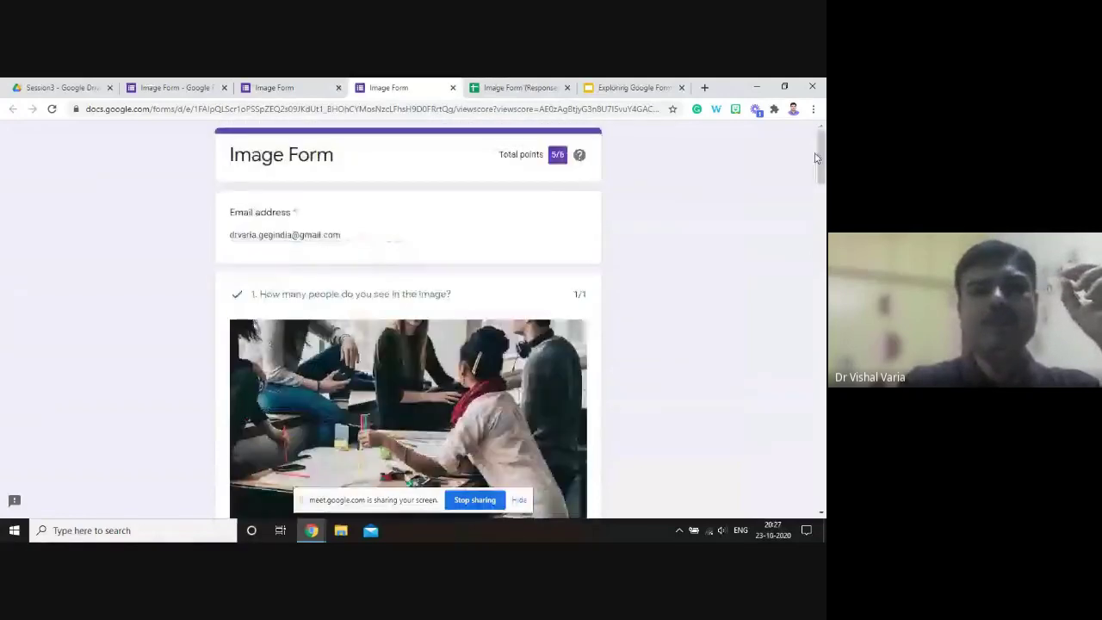
pyautogui.click(262, 89)
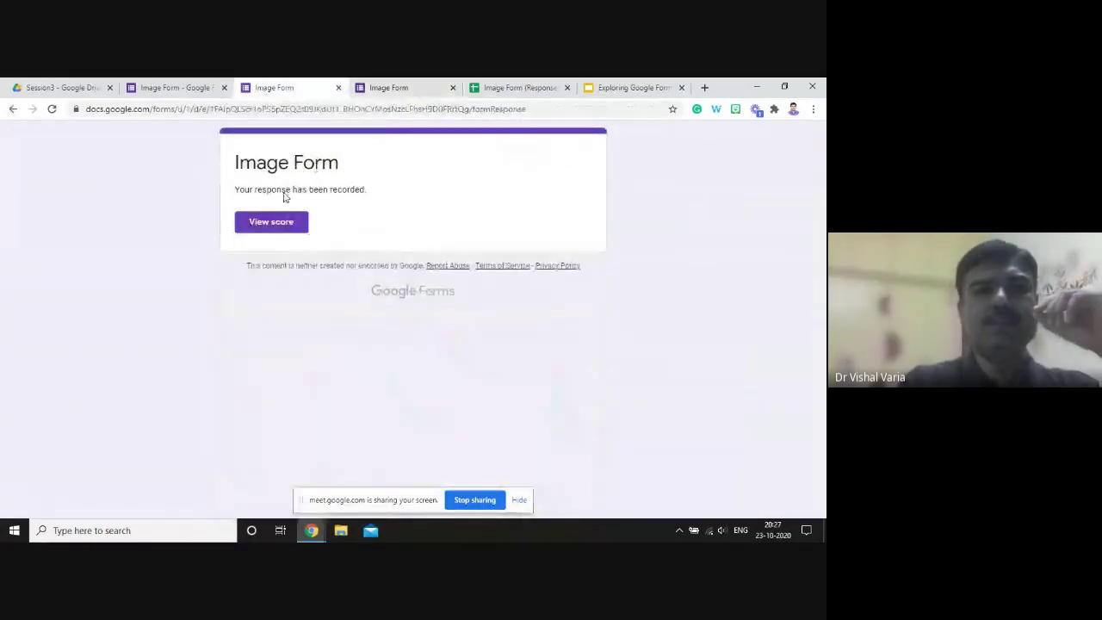
# - Show the Image Form's Responses summary, then switch to the 'Image Form (Responses)' spreadsheet tab
pyautogui.click(187, 88)
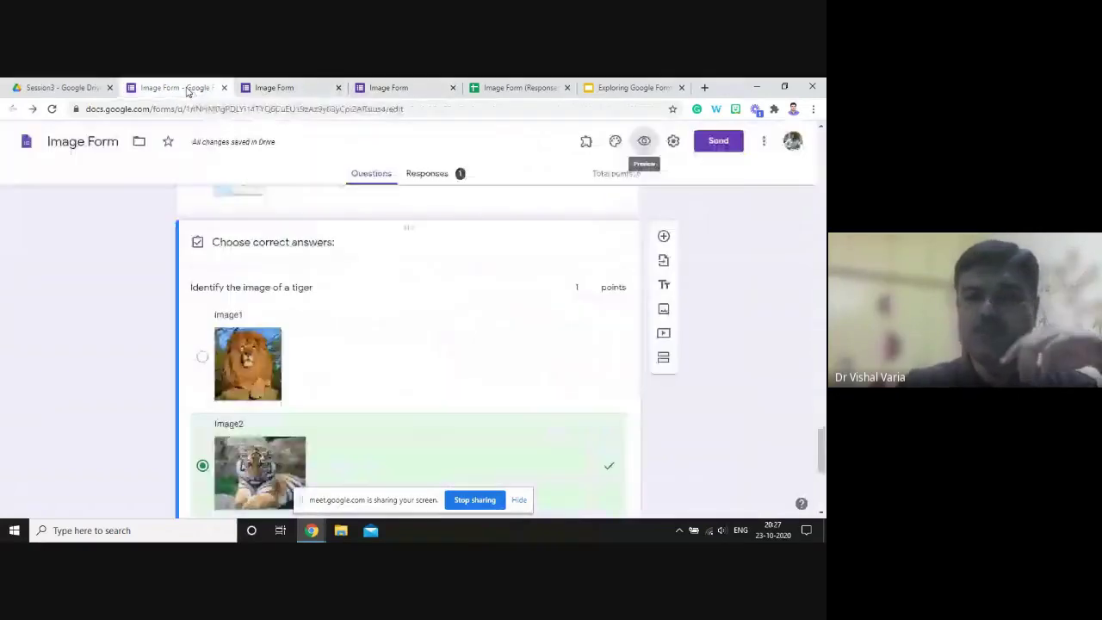
pyautogui.click(429, 175)
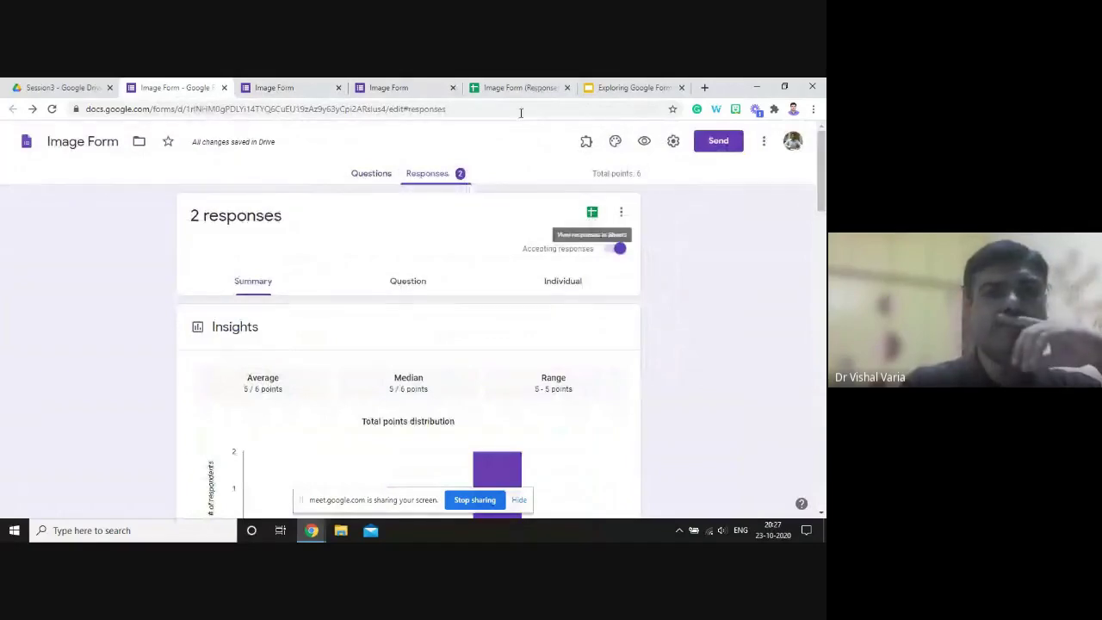
pyautogui.click(514, 88)
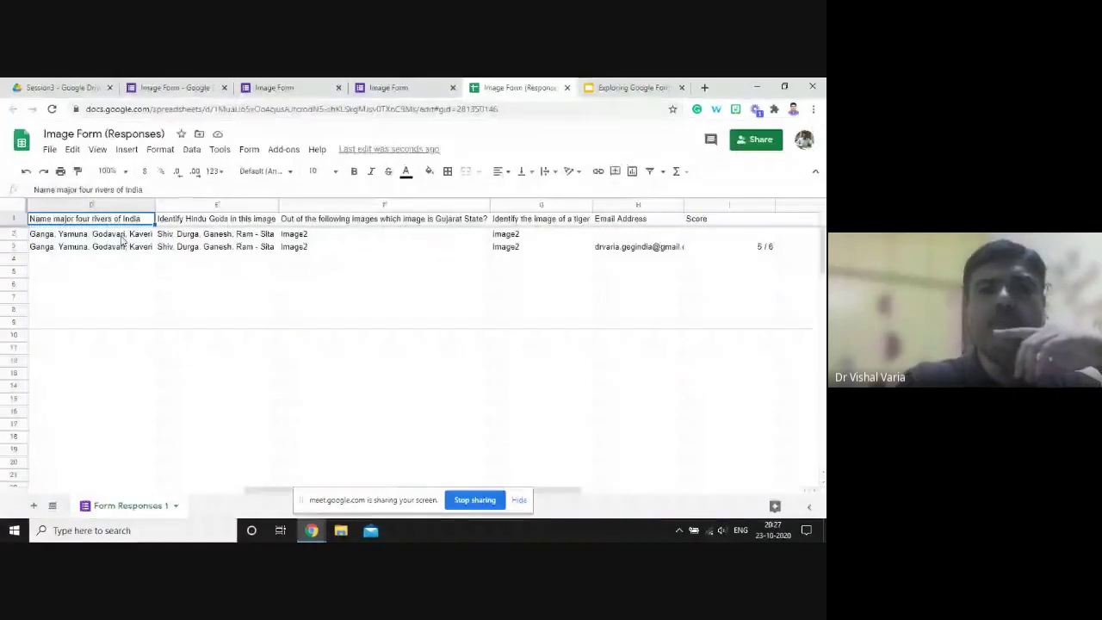
# - Inspect row 3's answers and its 5 / 6 score, then close the spreadsheet tab
pyautogui.click(116, 247)
pyautogui.press('Right')
pyautogui.press('Right')
pyautogui.press('Right')
pyautogui.press('Right')
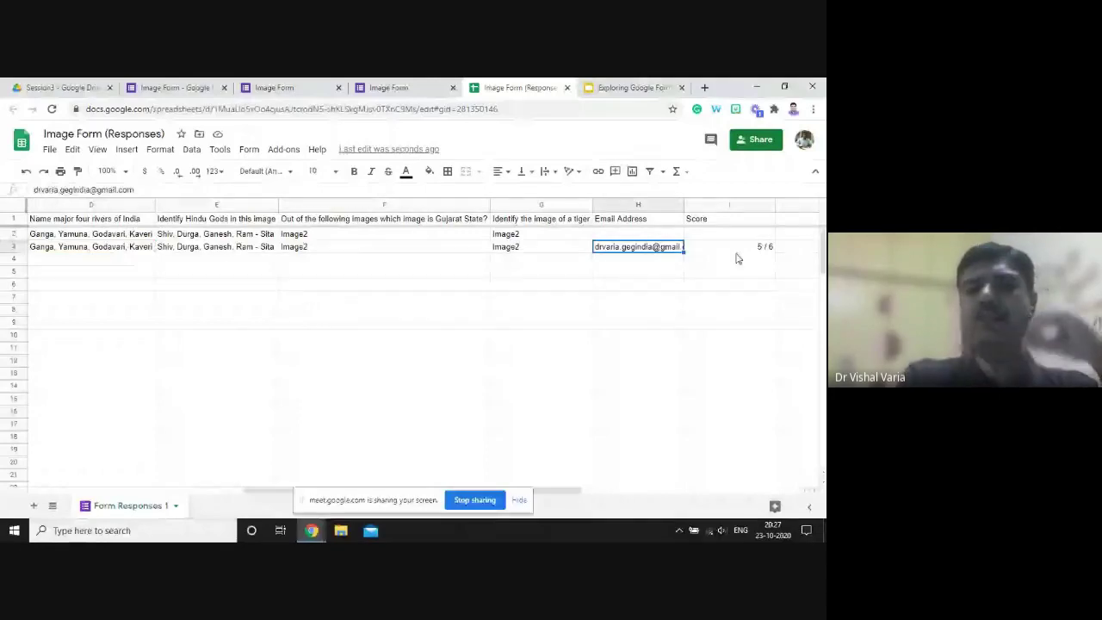
pyautogui.press('Left')
pyautogui.press('Left')
pyautogui.press('Left')
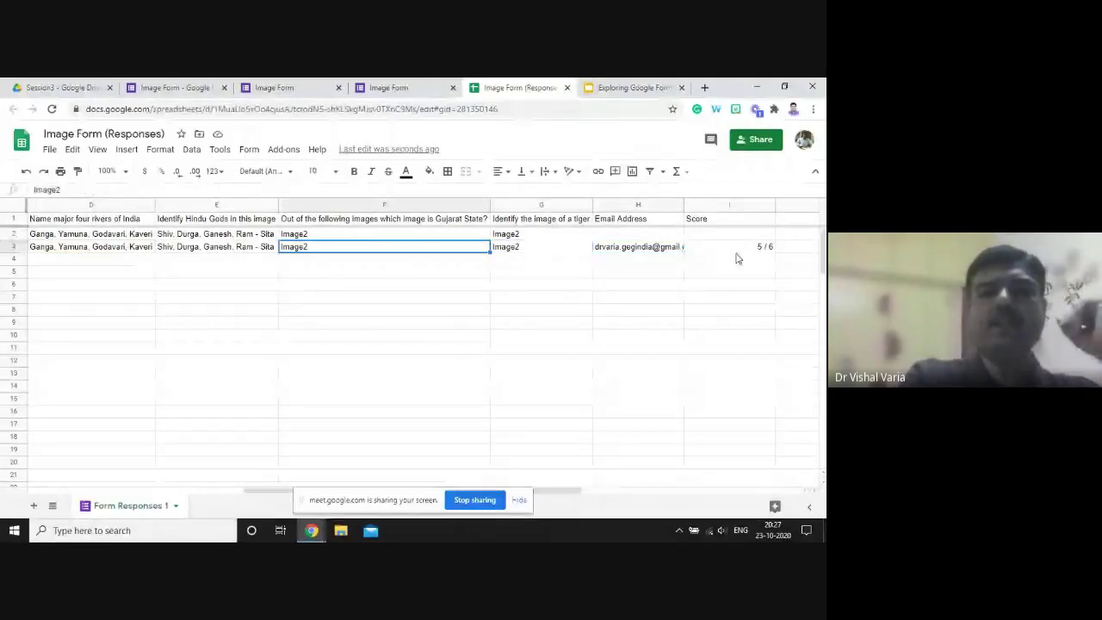
pyautogui.press('Left')
pyautogui.press('Left')
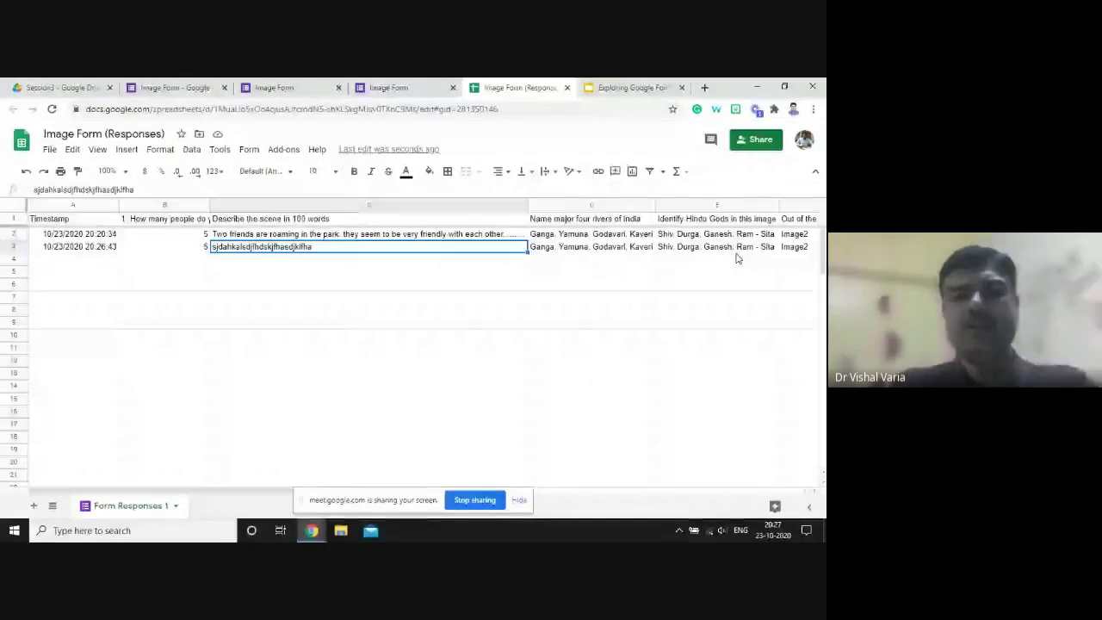
pyautogui.hotkey('ctrl', 'Right')
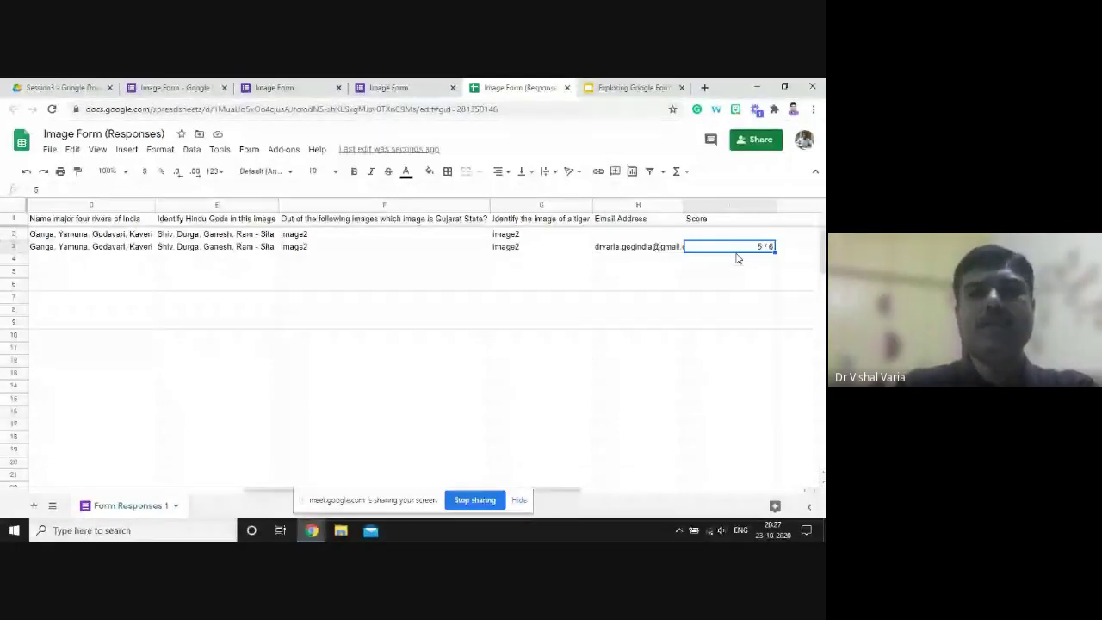
pyautogui.hotkey('ctrl', 'w')
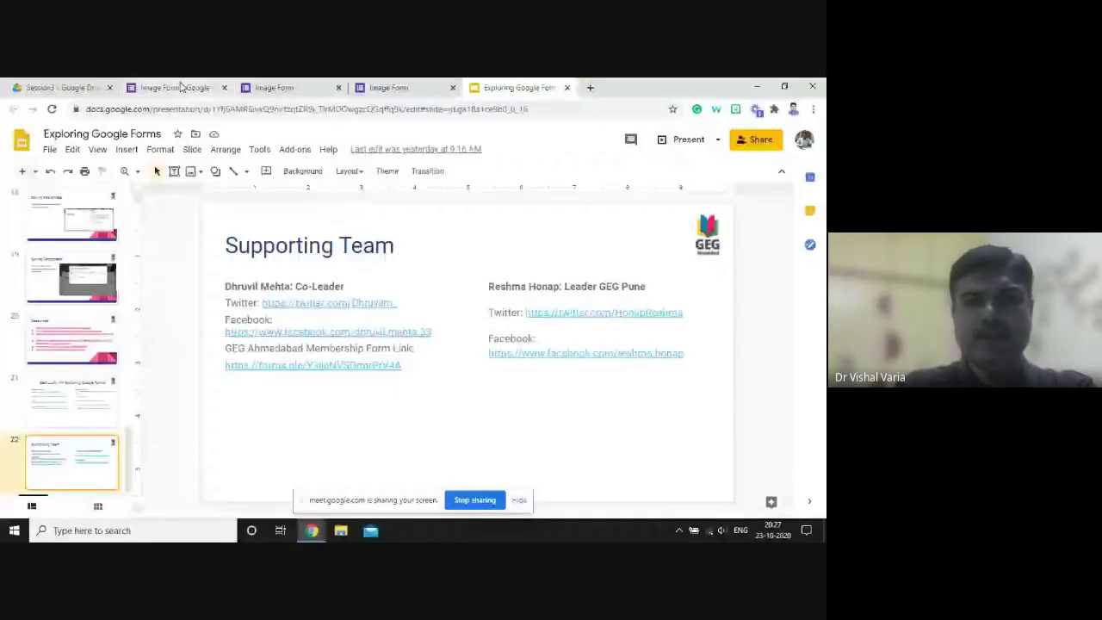
# - Close both leftover Image Form tabs and switch to the 'Session3 - Google Drive' tab
pyautogui.click(339, 87)
pyautogui.click(338, 87)
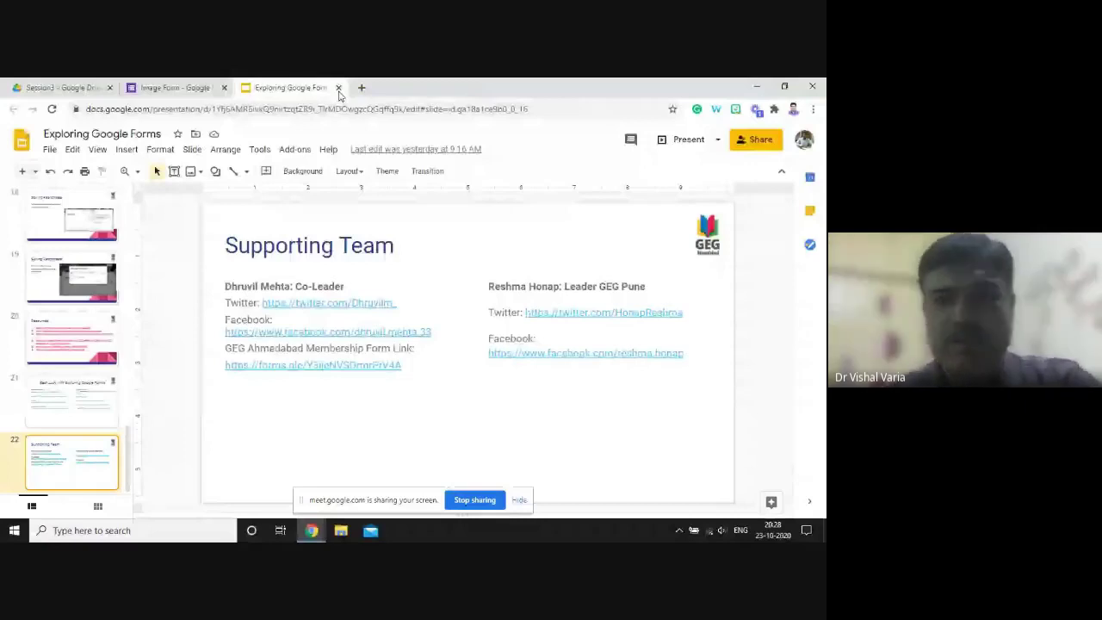
pyautogui.hotkey('alt', 'Tab')
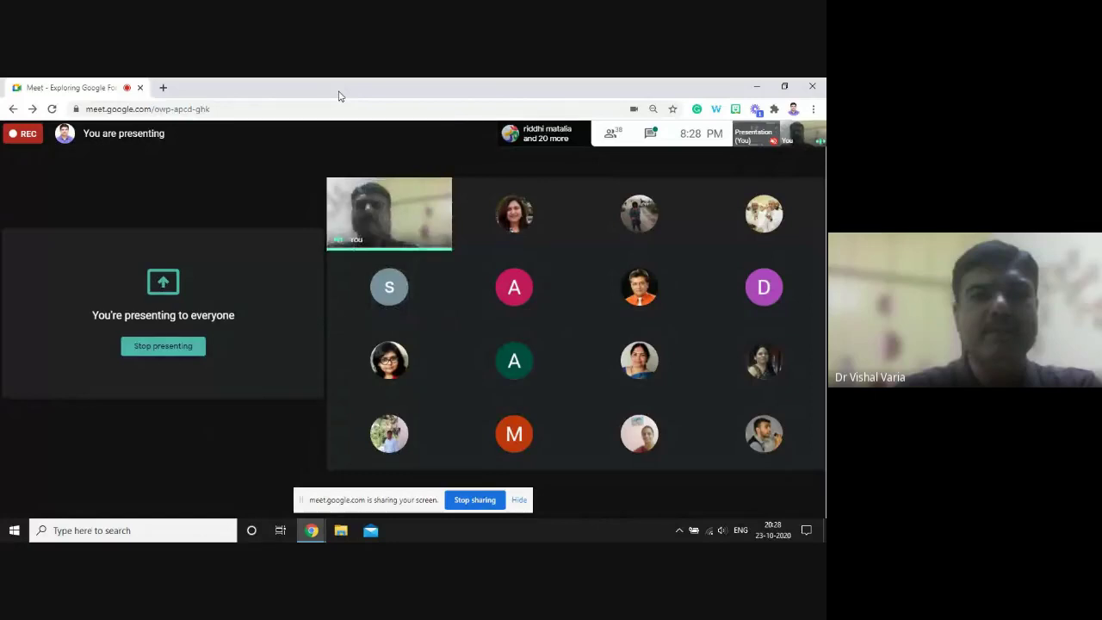
pyautogui.hotkey('alt', 'Tab')
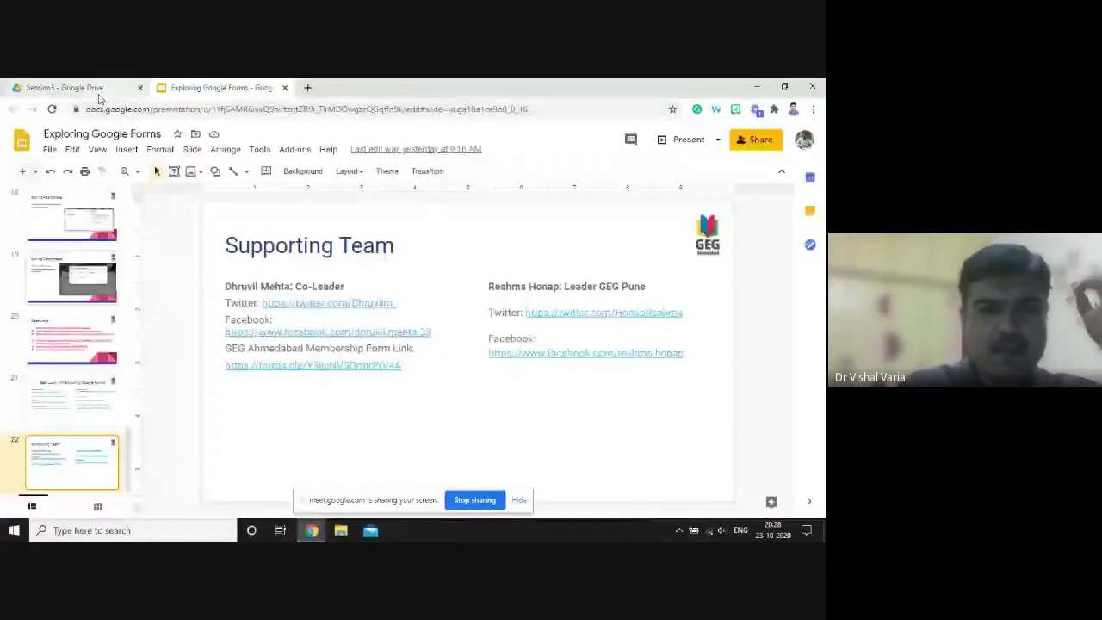
pyautogui.click(77, 87)
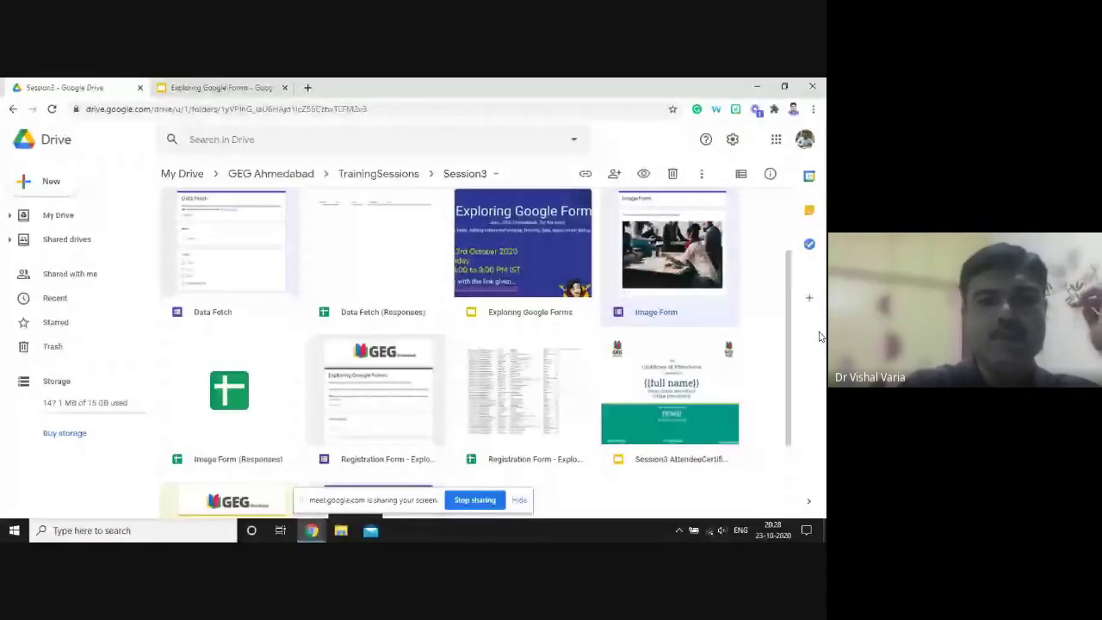
# - Open the Video Form file from the Session3 Drive folder
pyautogui.moveTo(788, 315); pyautogui.dragTo(789, 321)
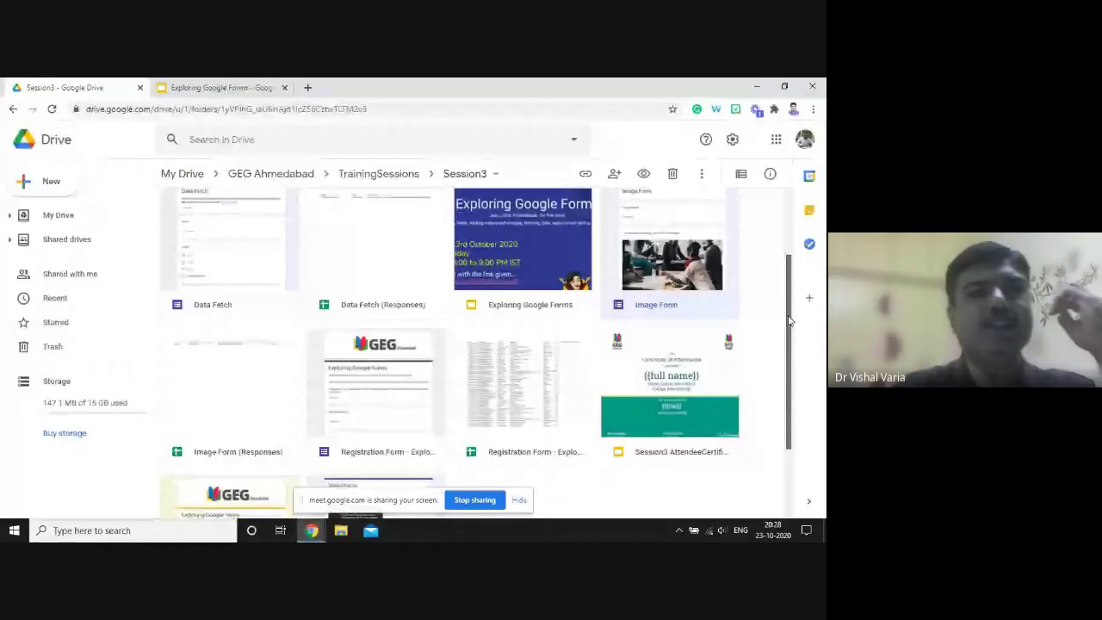
pyautogui.doubleClick(391, 453)
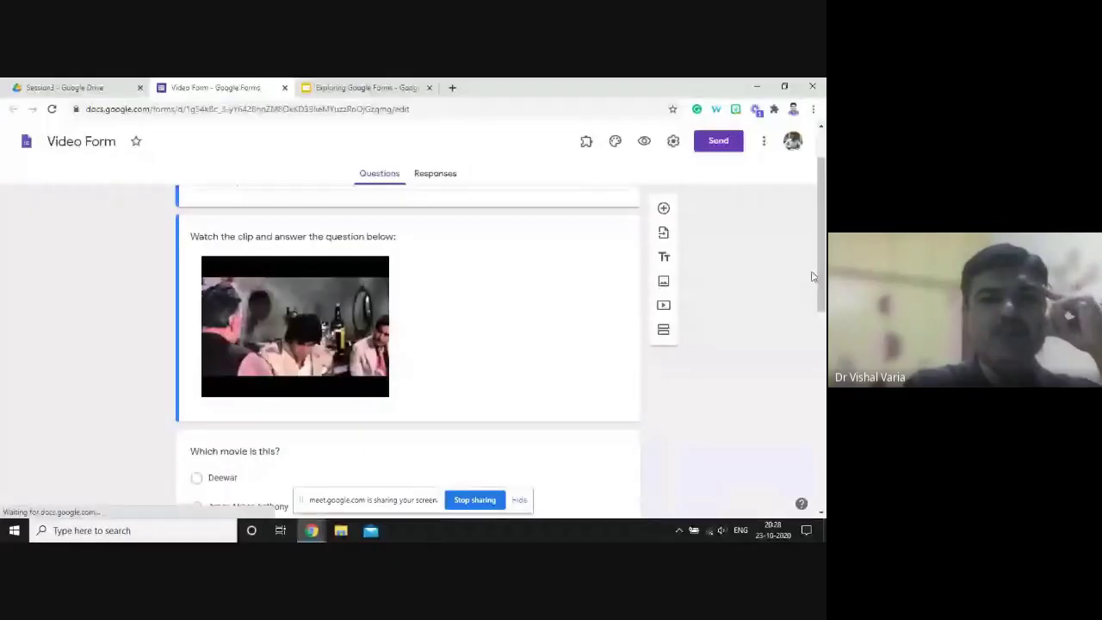
# - Scroll through the Video Form's two clip questions, then preview it as a respondent
pyautogui.moveTo(818, 275); pyautogui.dragTo(818, 315)
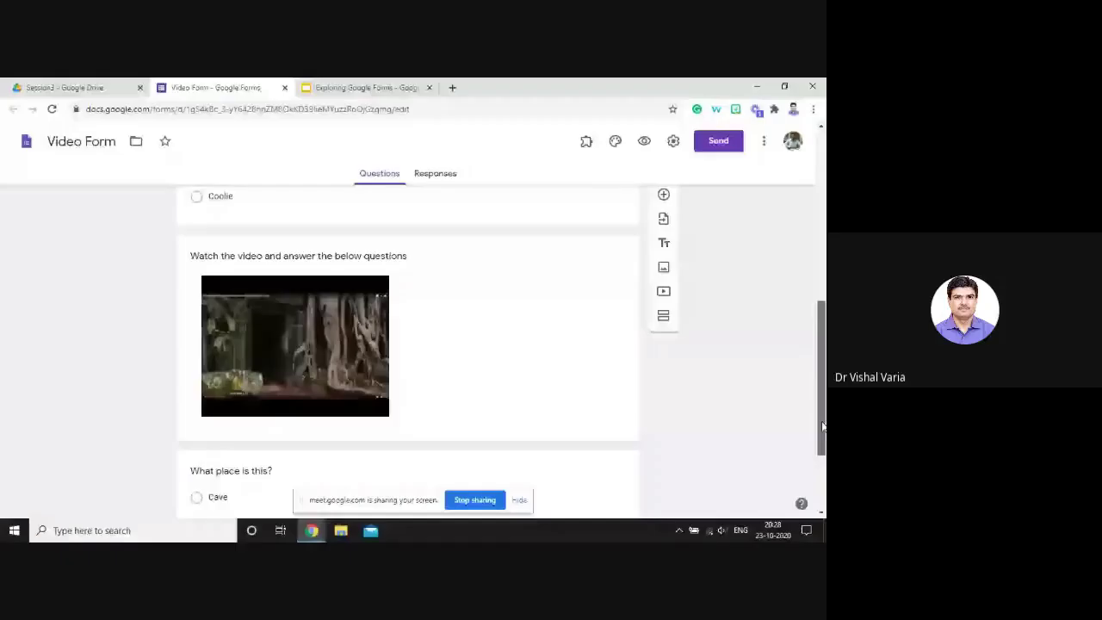
pyautogui.scroll(-2, 404, 344)
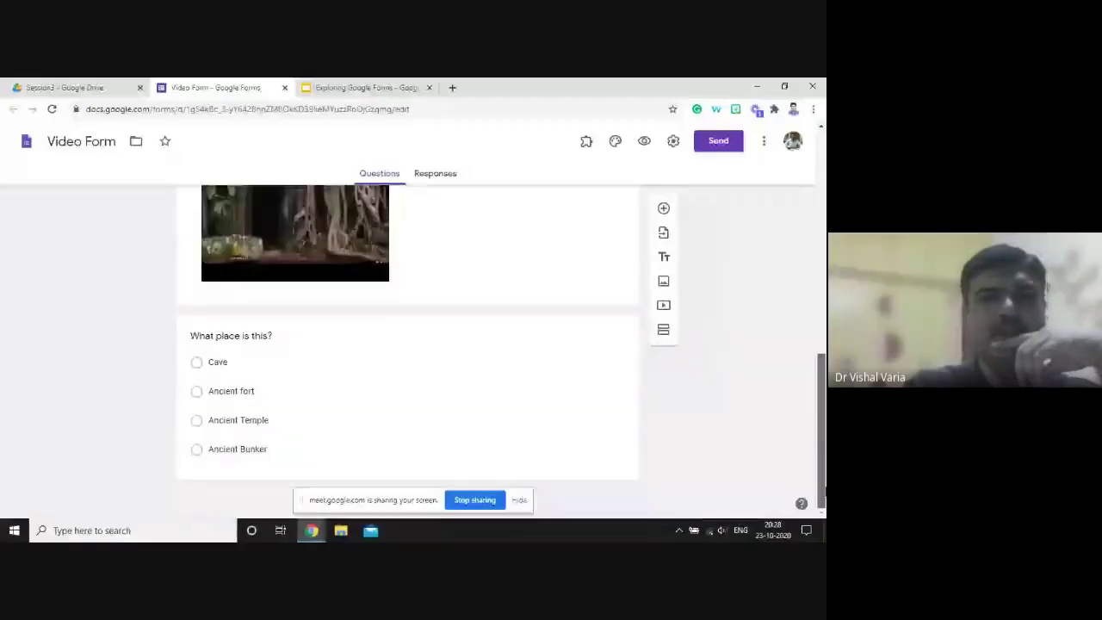
pyautogui.scroll(5, 405, 345)
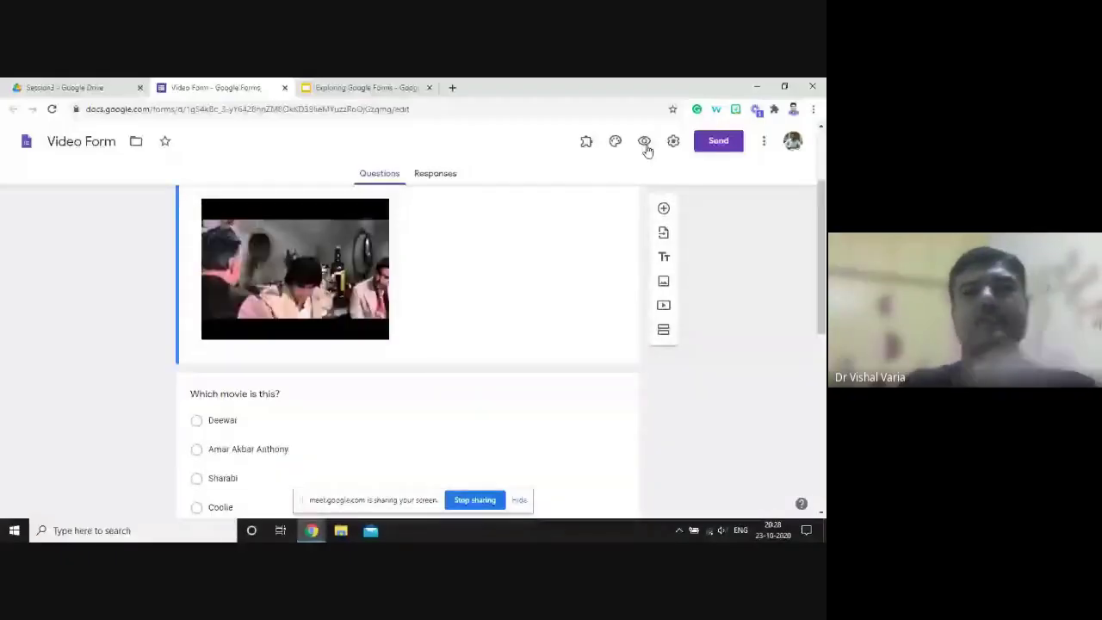
pyautogui.click(645, 142)
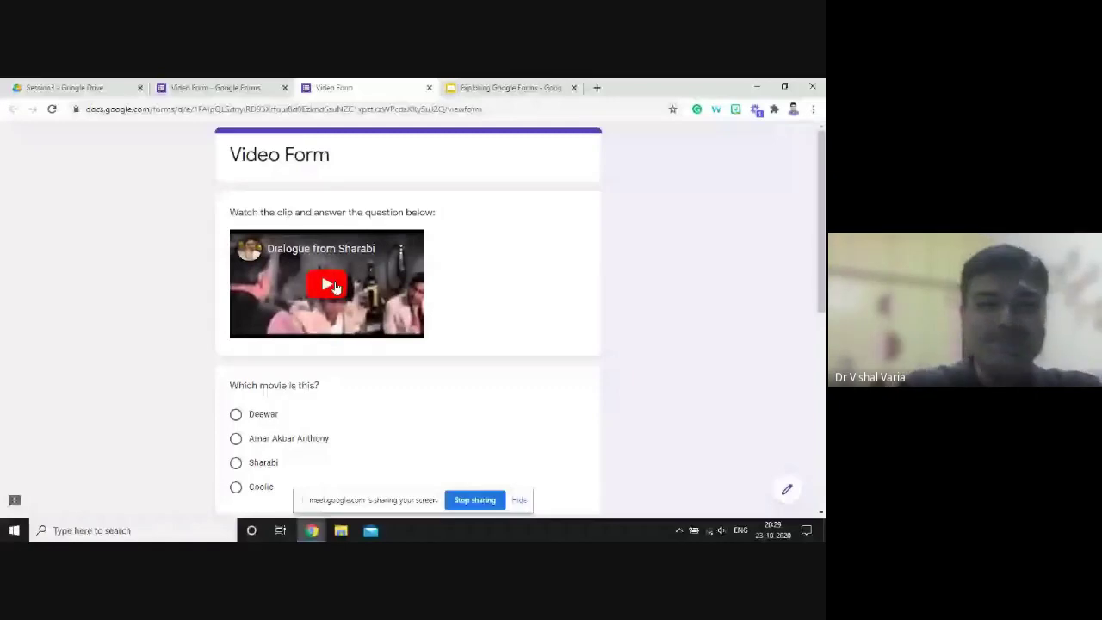
# - Play and pause the embedded movie clip, then answer Sharabi for the movie question
pyautogui.click(336, 288)
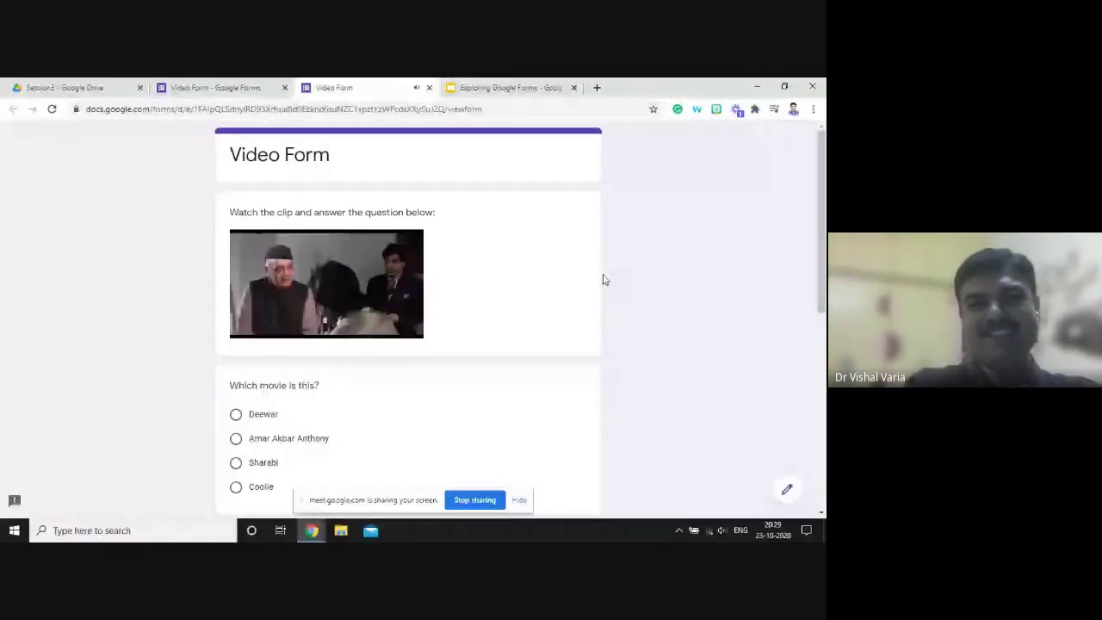
pyautogui.click(250, 328)
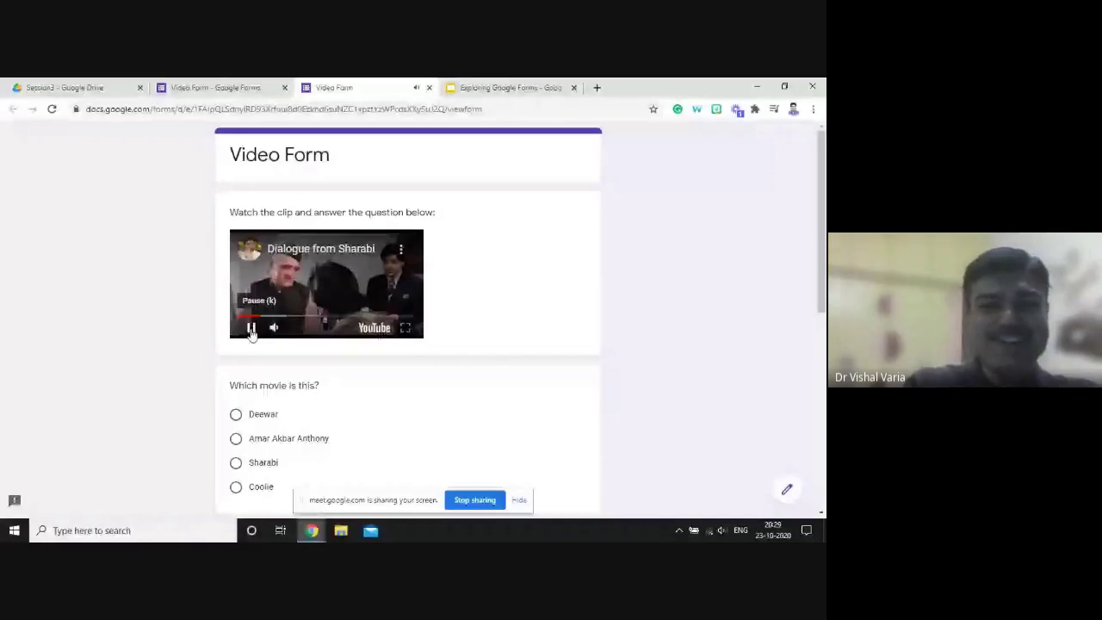
pyautogui.click(237, 464)
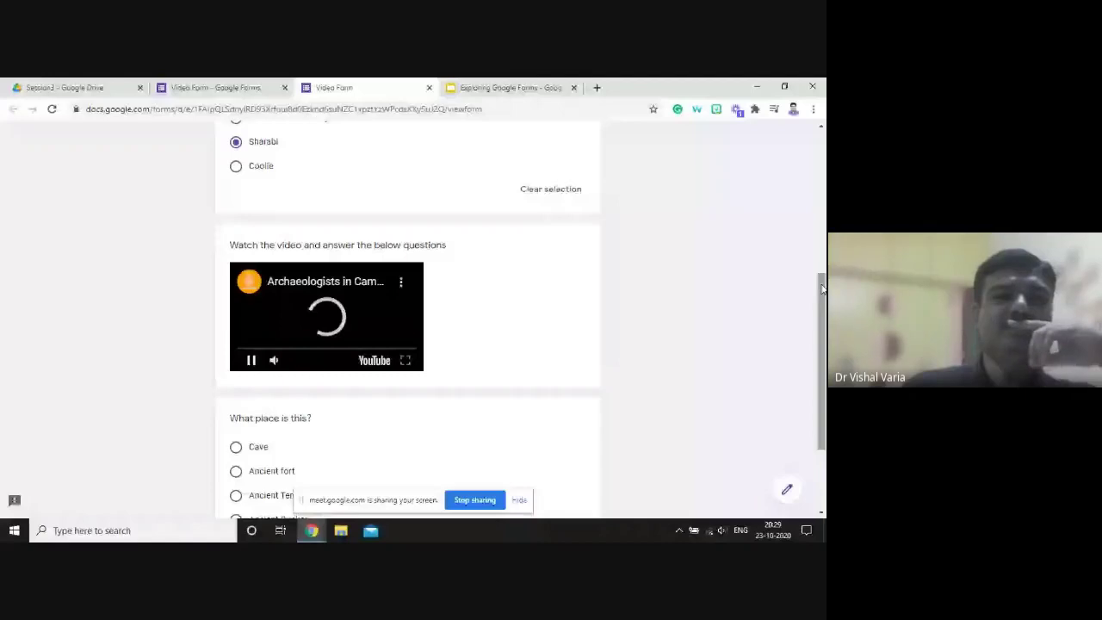
pyautogui.moveTo(822, 288); pyautogui.dragTo(822, 301)
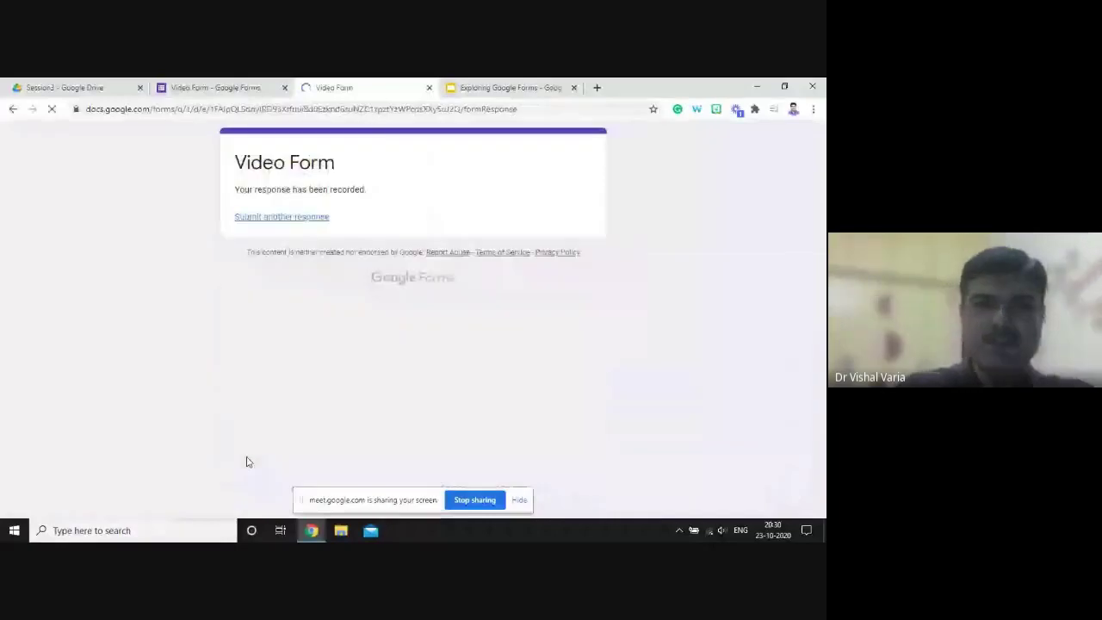
# - Back in the editor, add a new multiple-choice question below 'What place is this?'
pyautogui.click(428, 86)
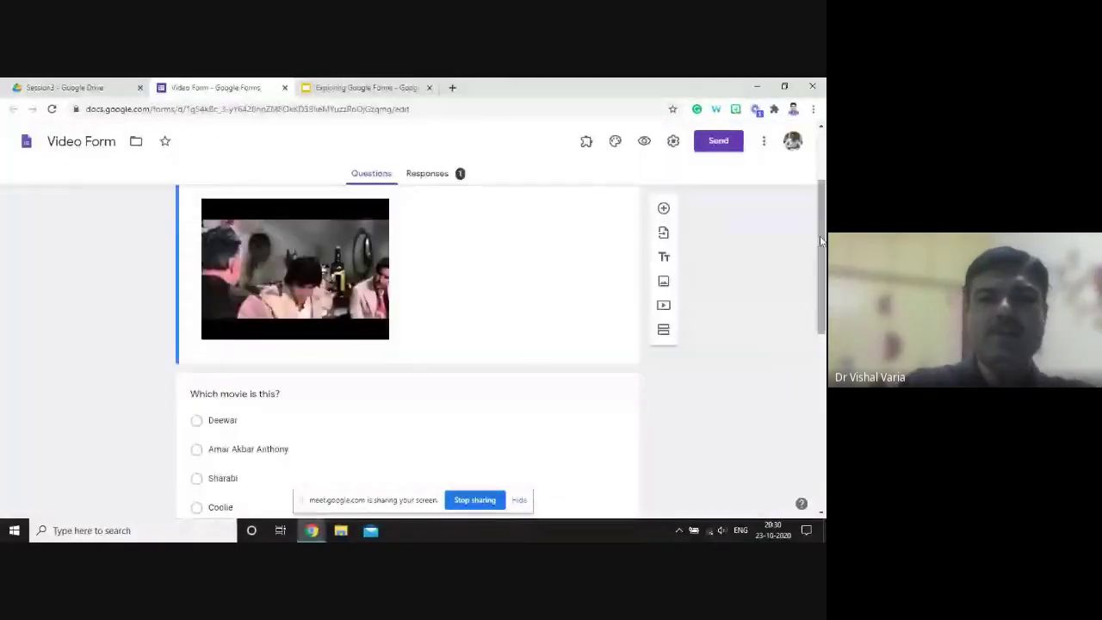
pyautogui.moveTo(821, 243); pyautogui.dragTo(819, 376)
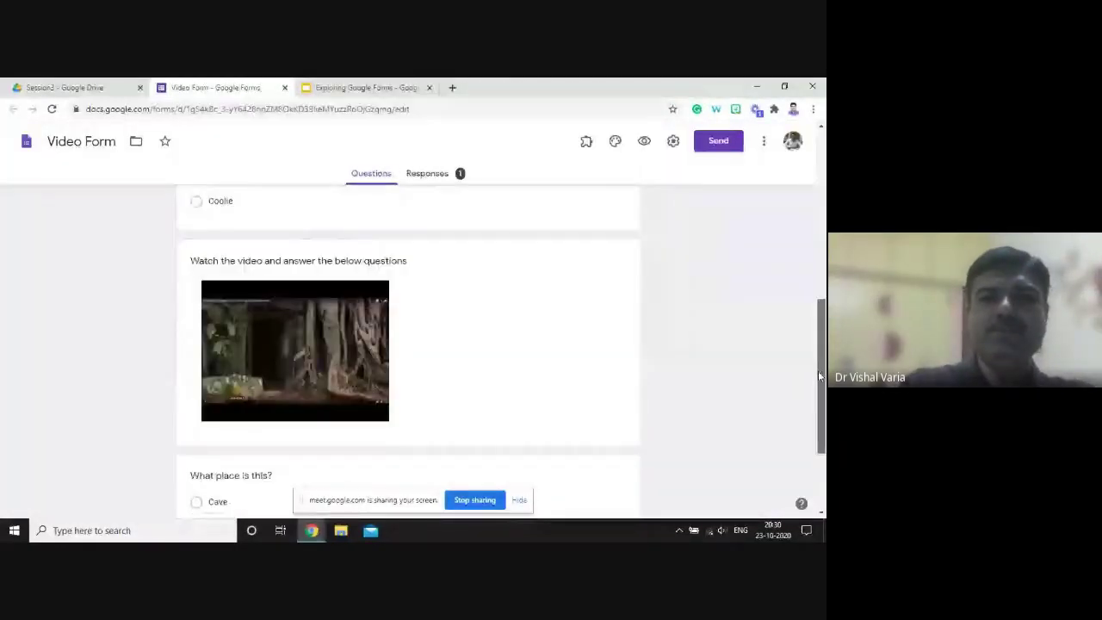
pyautogui.scroll(-3, 628, 398)
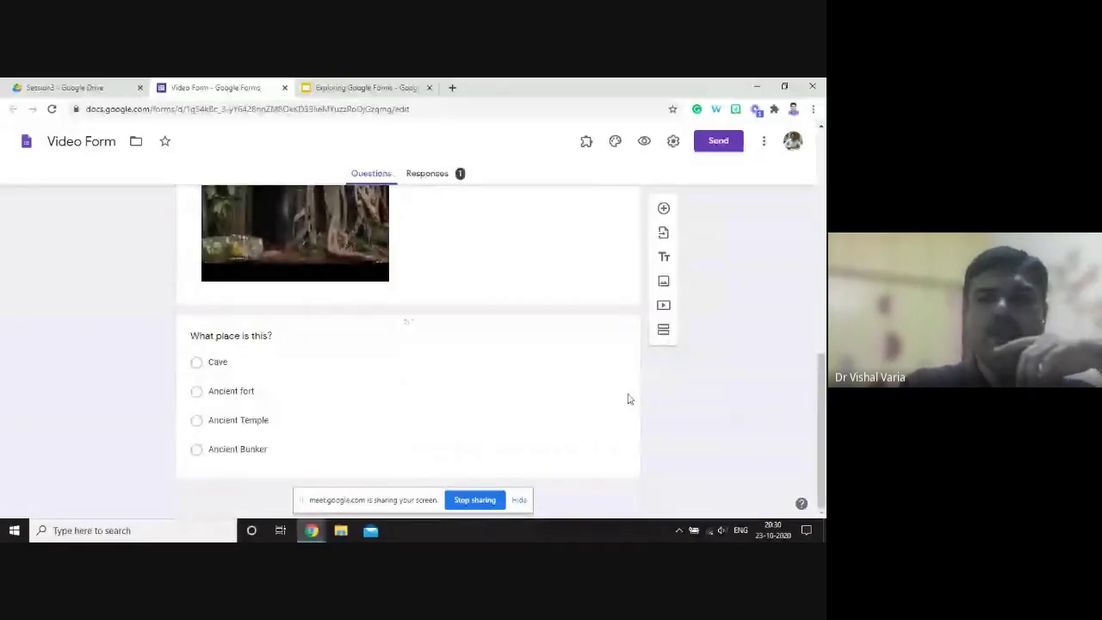
pyautogui.click(629, 398)
pyautogui.click(662, 327)
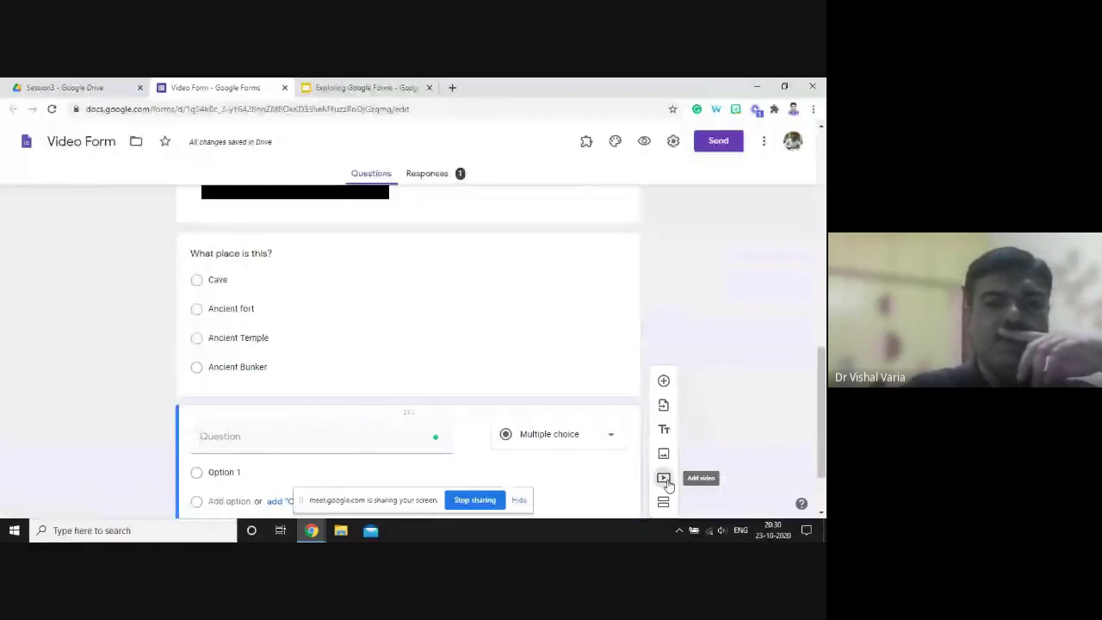
# - Insert a video by searching YouTube for 'talmahal'
pyautogui.click(667, 484)
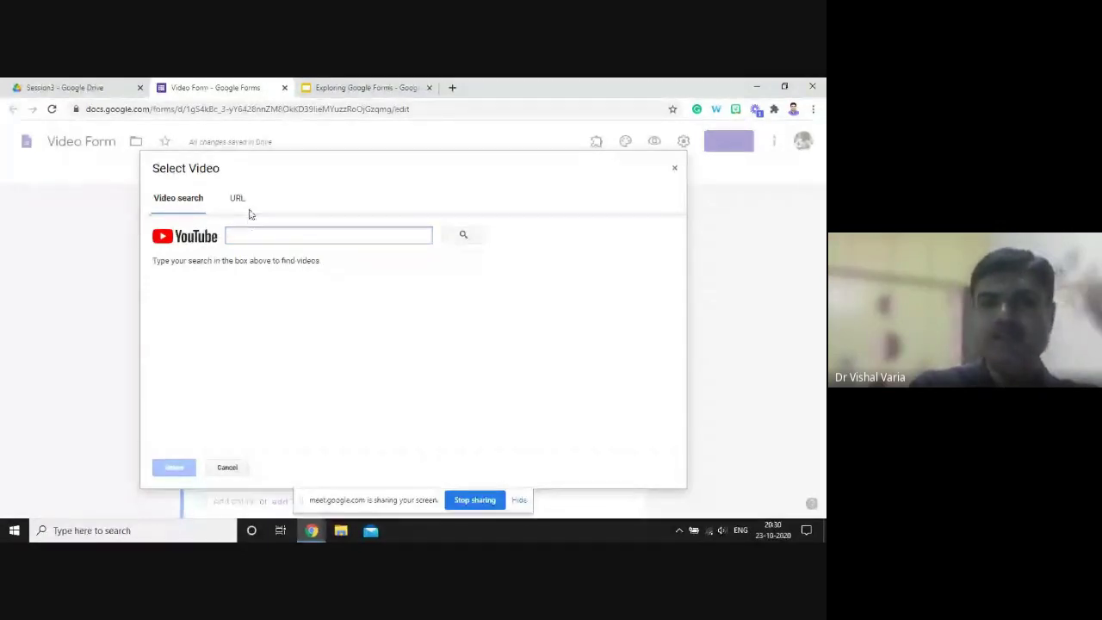
pyautogui.click(240, 203)
pyautogui.click(191, 203)
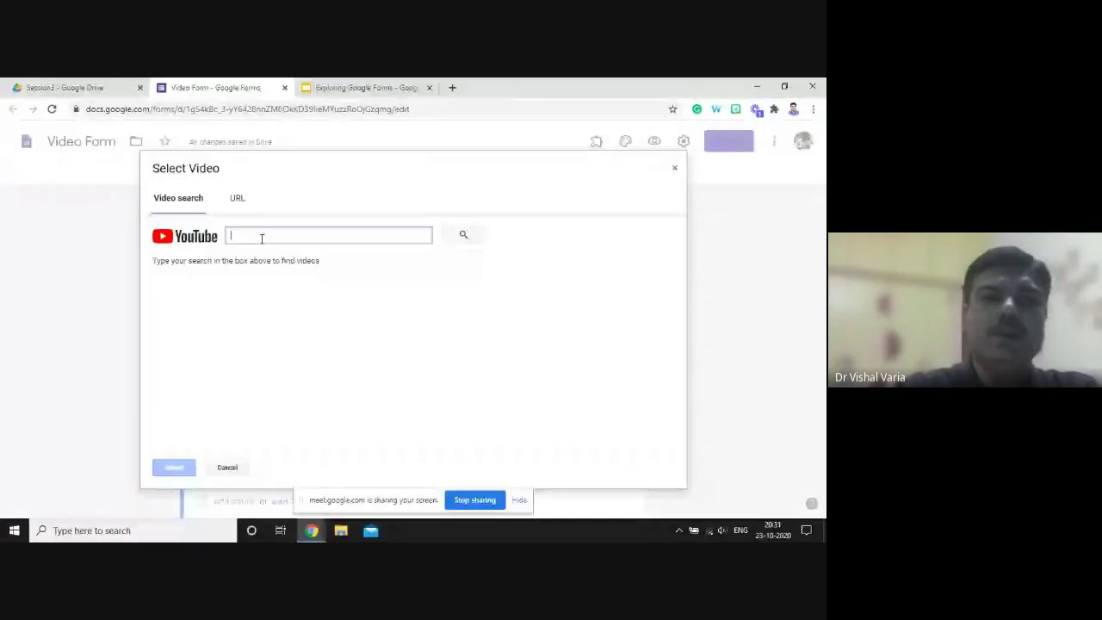
pyautogui.write('tal')
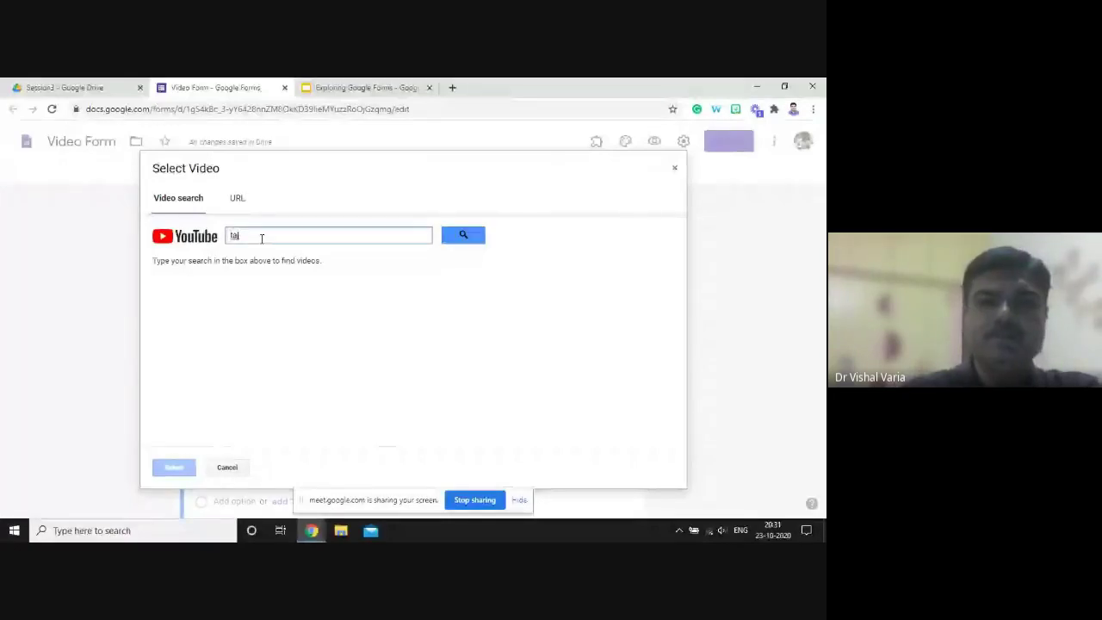
pyautogui.write('mahal')
pyautogui.click(475, 242)
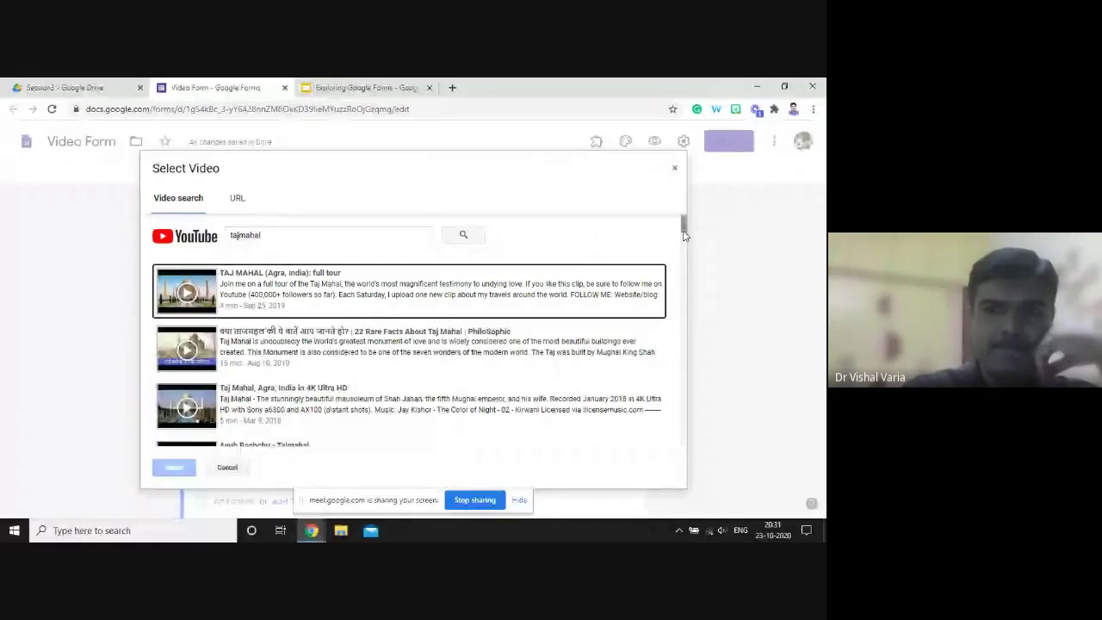
pyautogui.moveTo(684, 234); pyautogui.dragTo(682, 238)
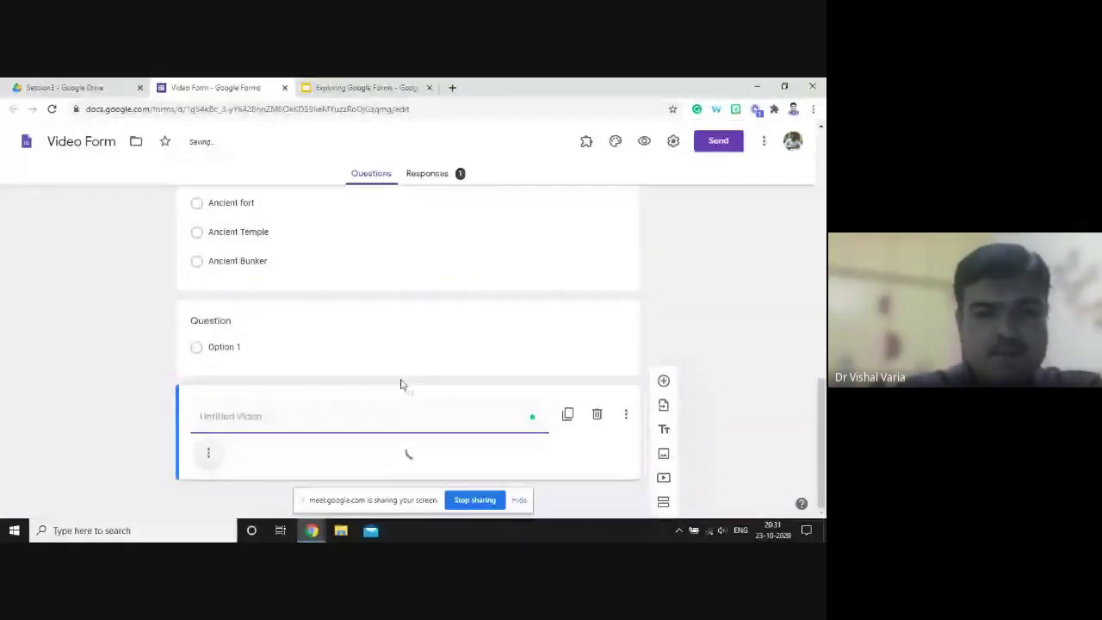
# - Caption the Taj Mahal video 'Wathh the video and answer the below questions' and move it above the blank question
pyautogui.write('Wat')
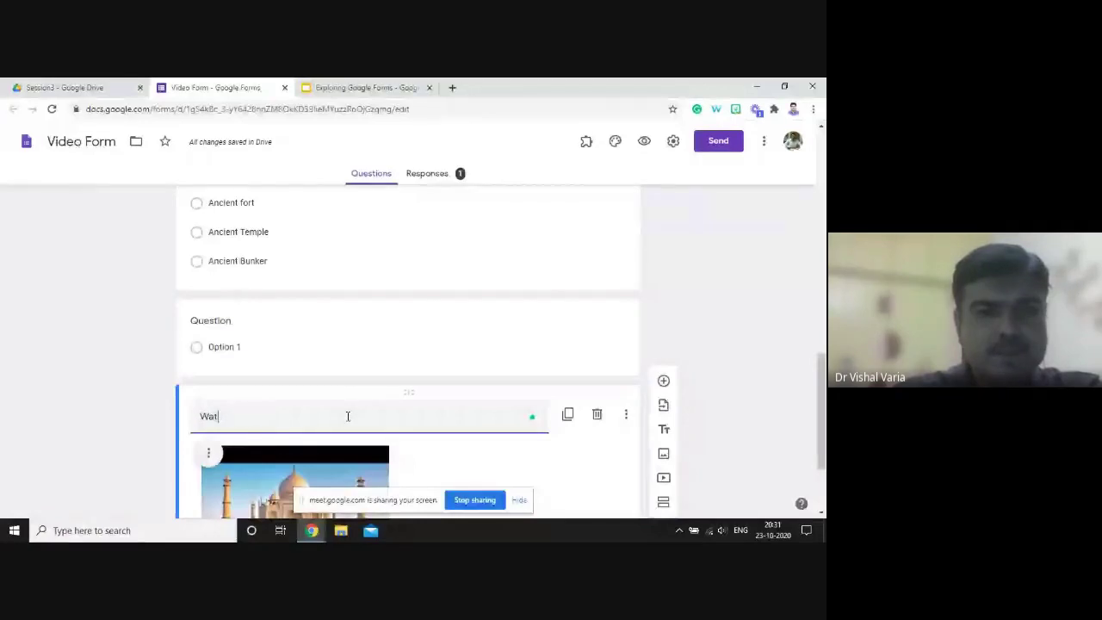
pyautogui.write('hh the ')
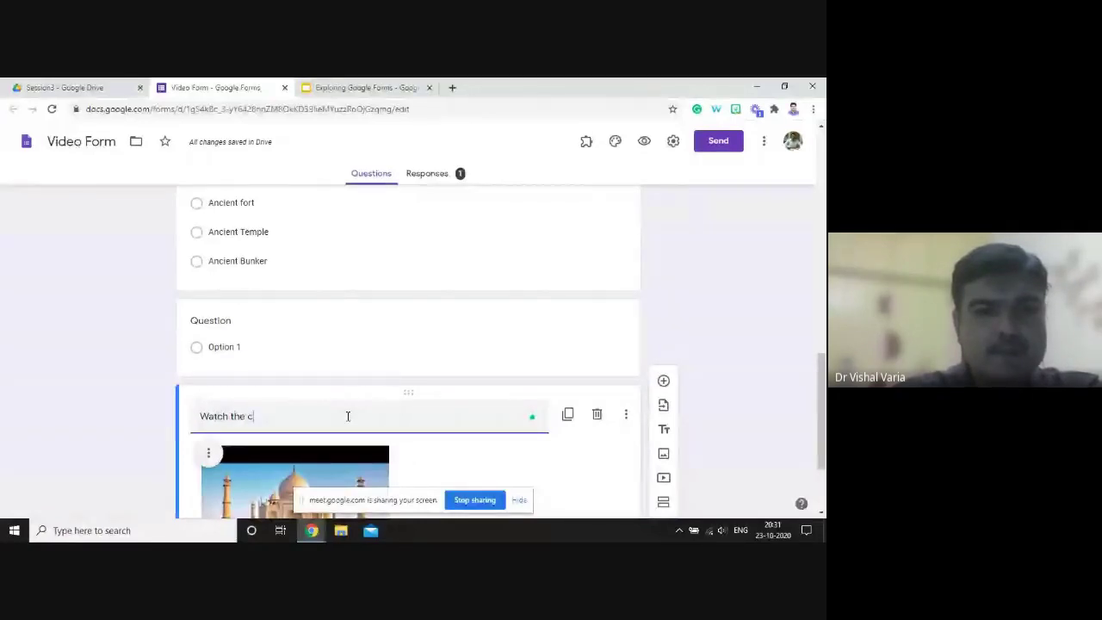
pyautogui.write('video and answer')
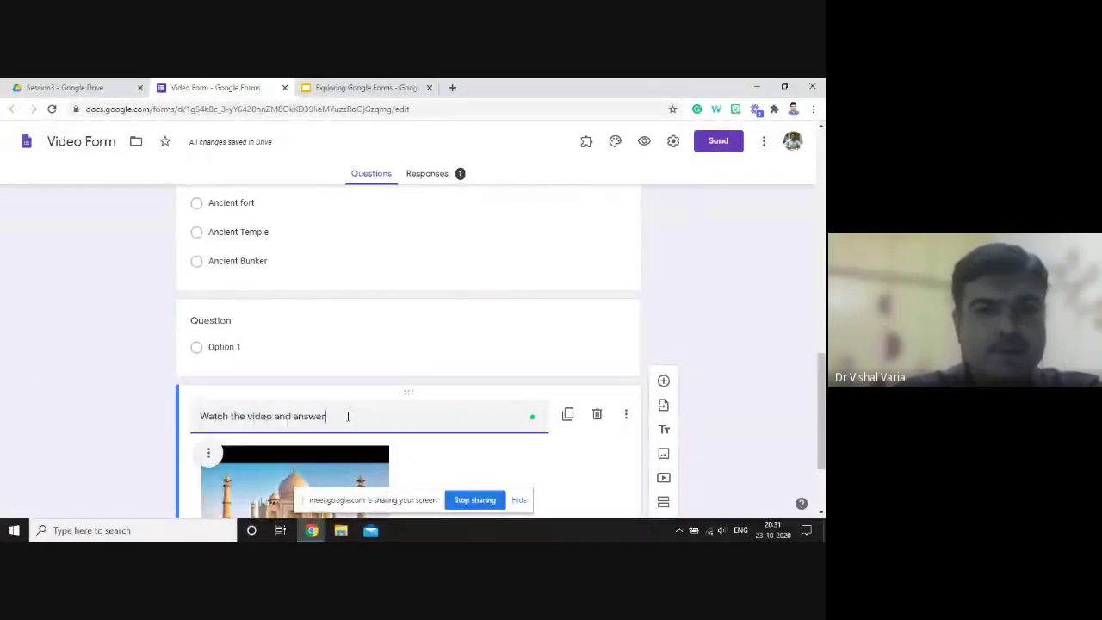
pyautogui.write(' the below questions')
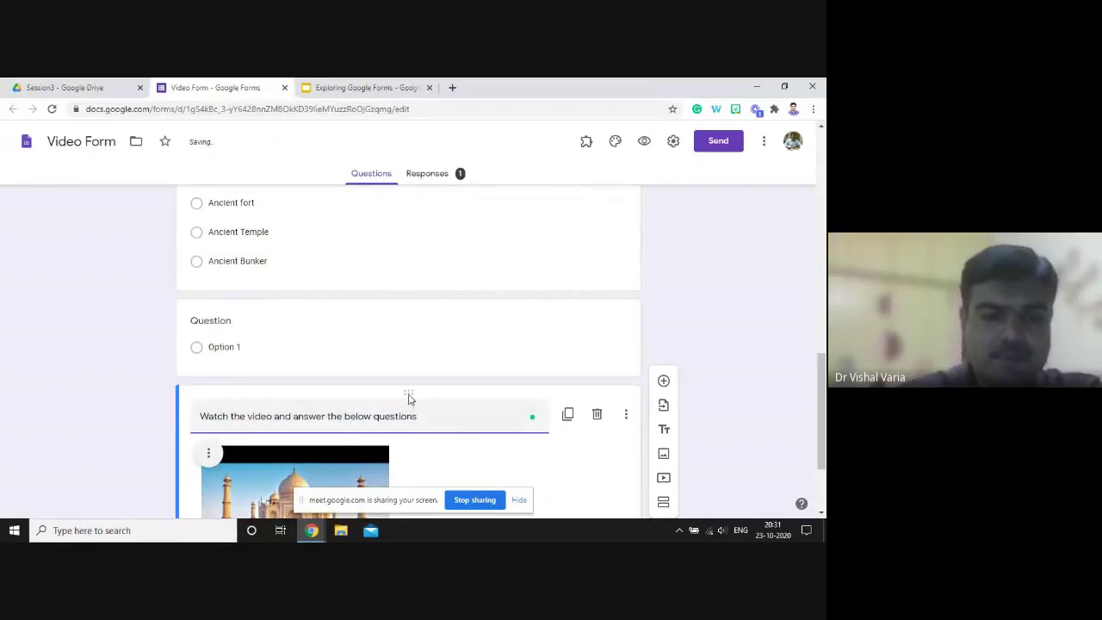
pyautogui.moveTo(410, 398); pyautogui.dragTo(419, 303)
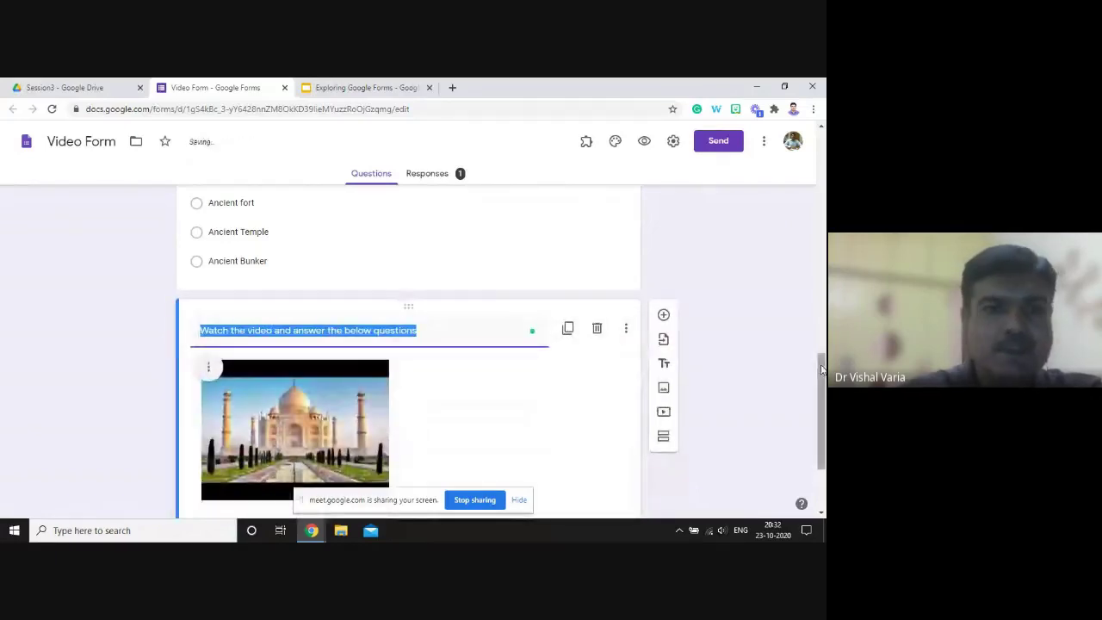
pyautogui.scroll(-2, 255, 422)
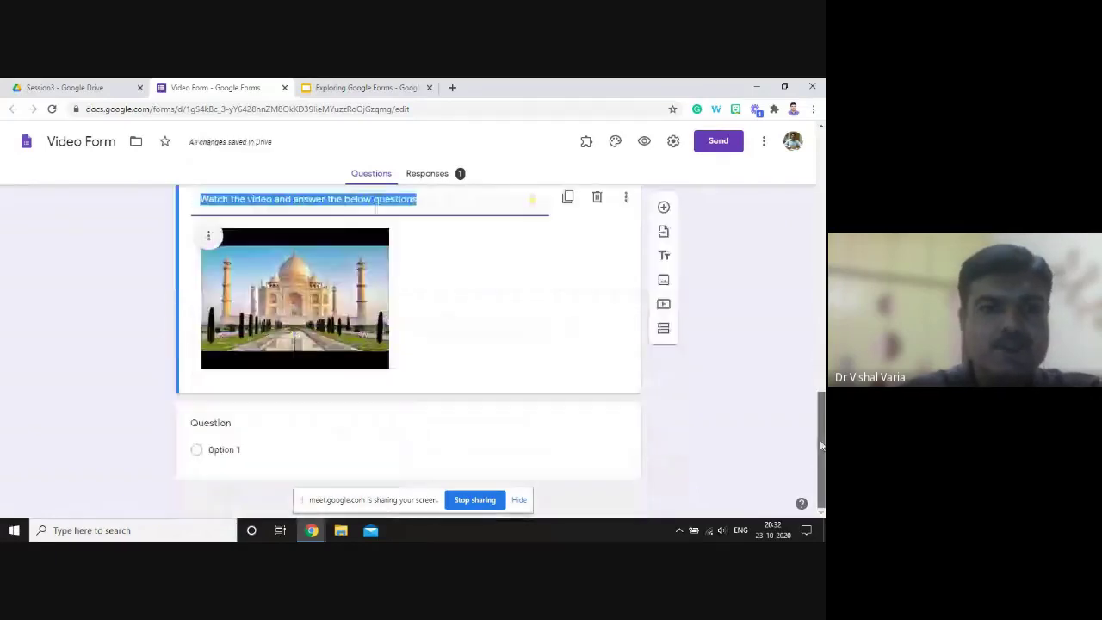
# - Title the blank question 'What monument is discussed in the video', fixing the misspelled monument
pyautogui.click(235, 421)
pyautogui.write('What ')
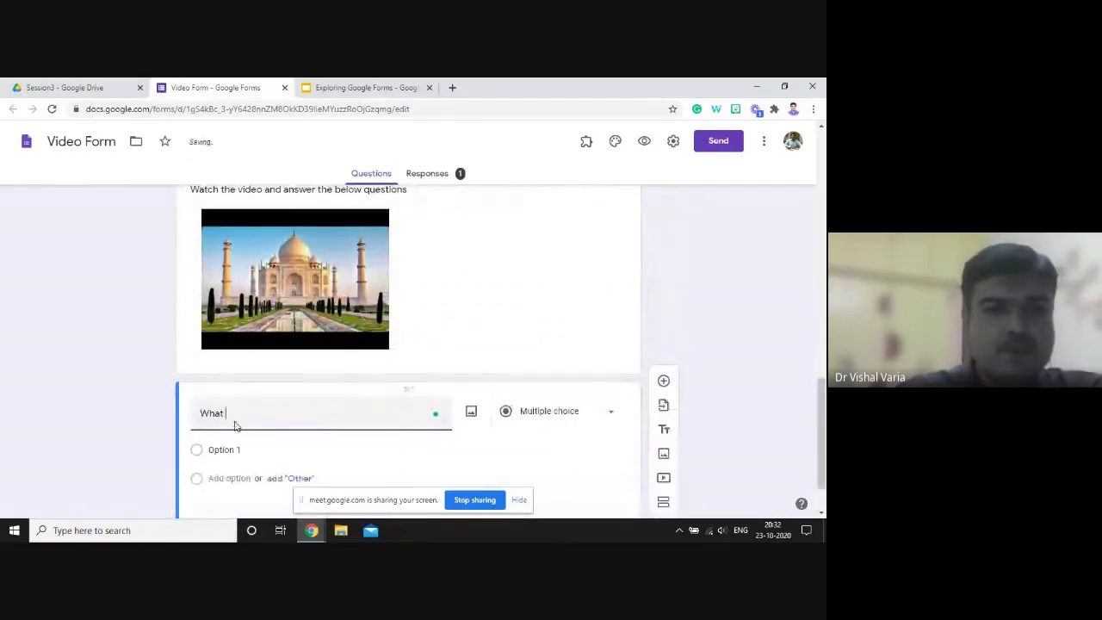
pyautogui.write('monmmnet')
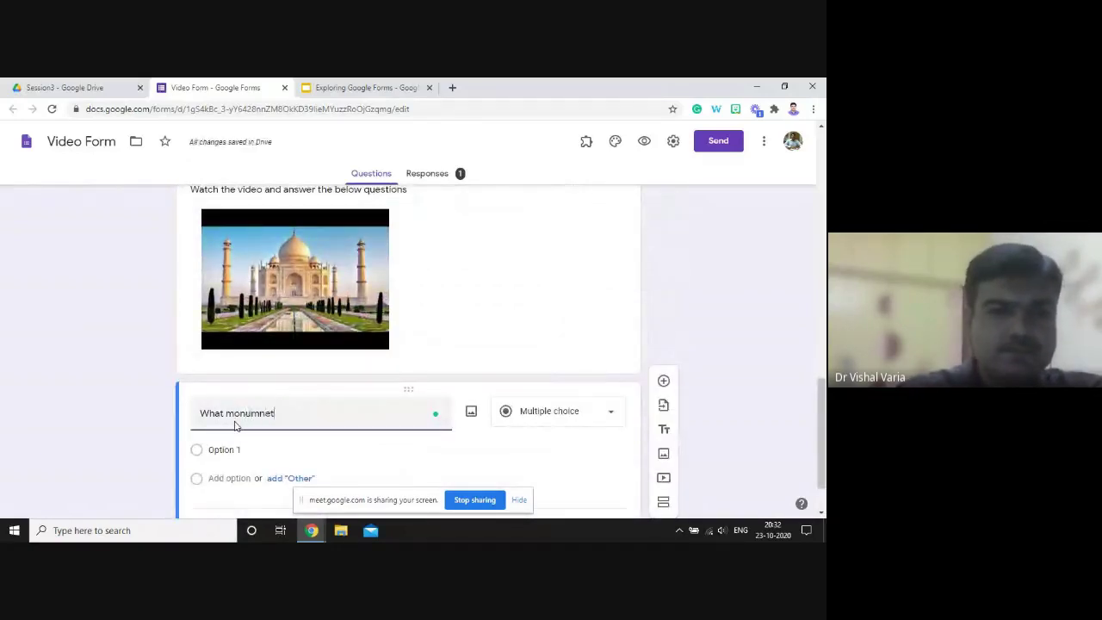
pyautogui.write(' is discu')
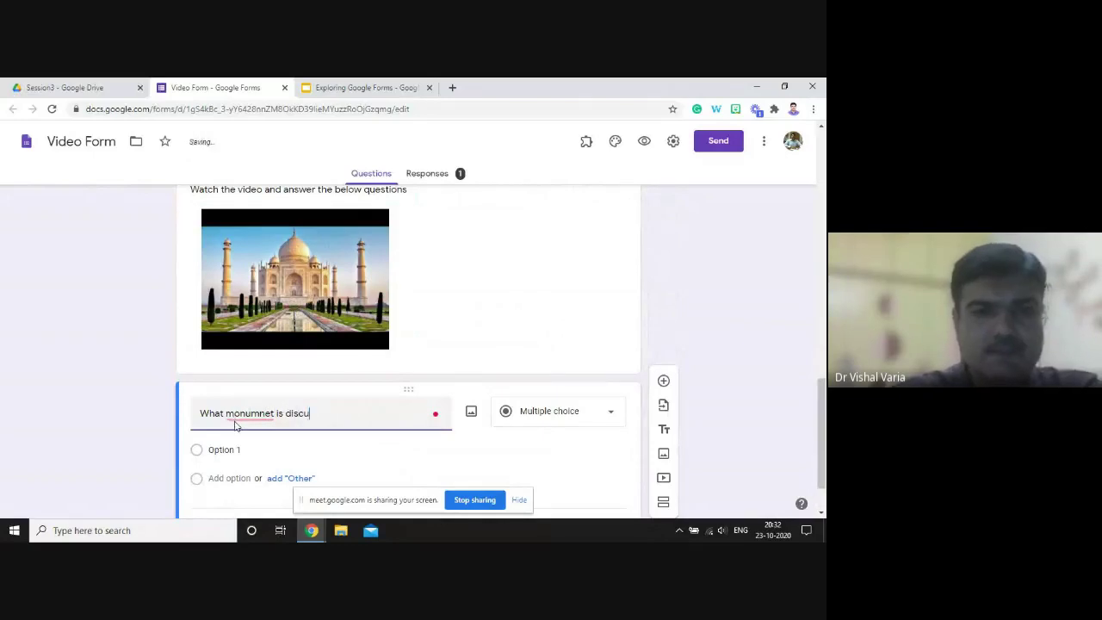
pyautogui.write('ssed inth')
pyautogui.press('BackSpace')
pyautogui.press('BackSpace')
pyautogui.write('the video')
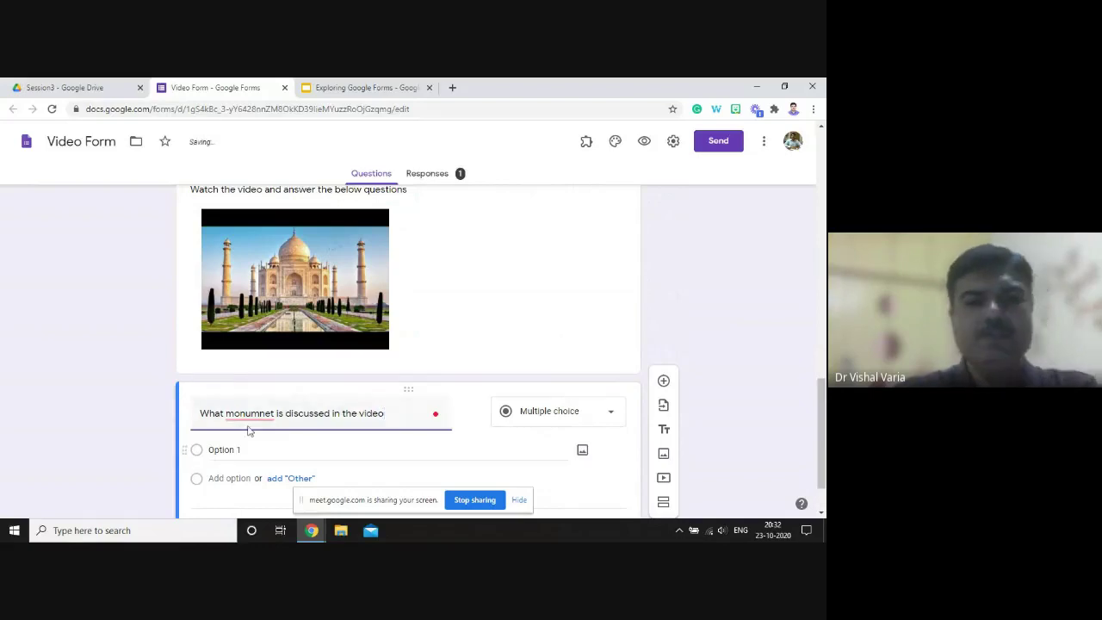
pyautogui.moveTo(249, 413)
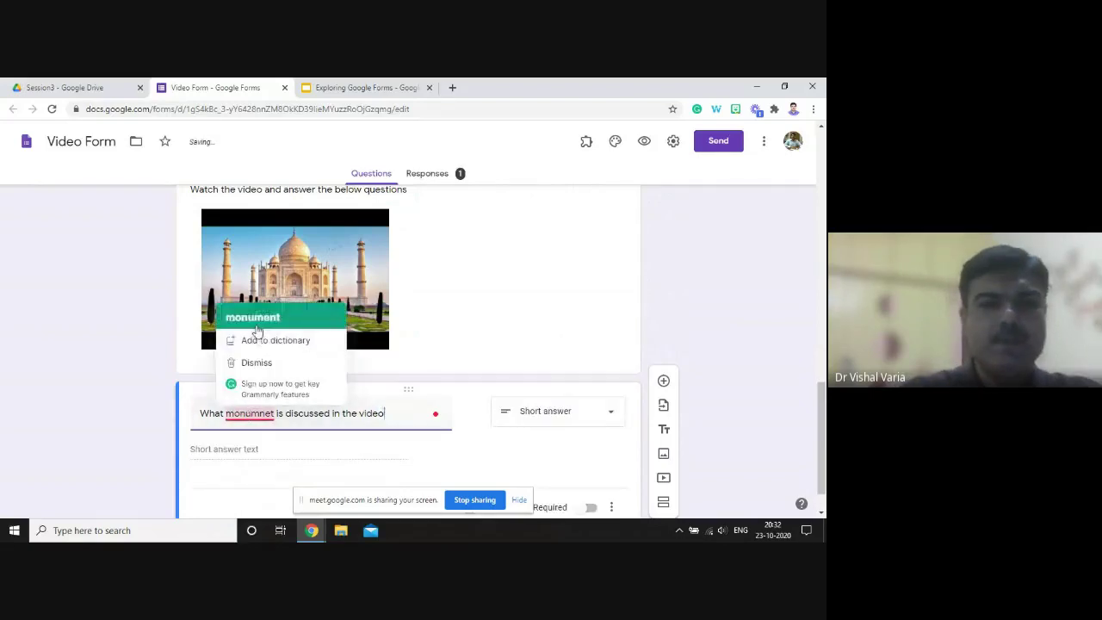
pyautogui.click(256, 326)
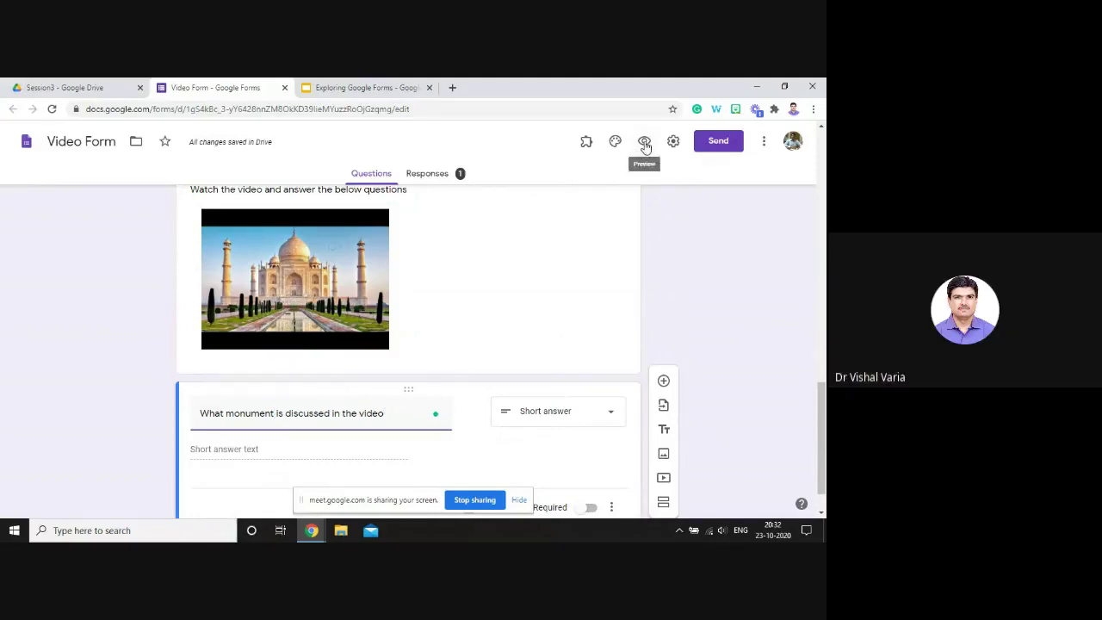
# - Preview the form as a respondent, then play and pause the embedded Taj Mahal video
pyautogui.click(645, 143)
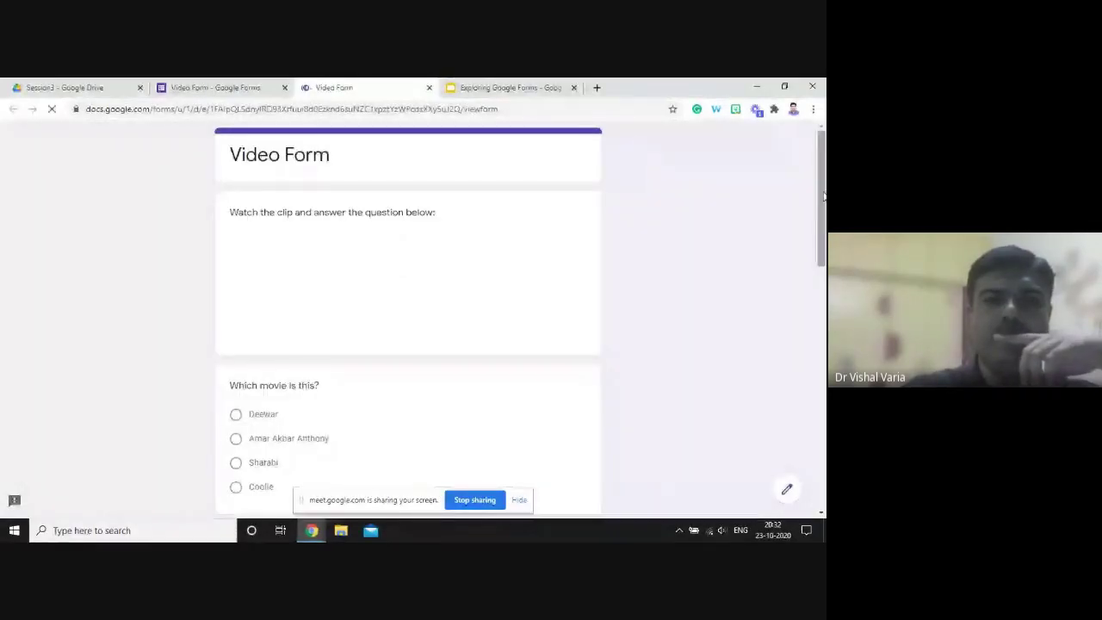
pyautogui.moveTo(823, 196); pyautogui.dragTo(824, 435)
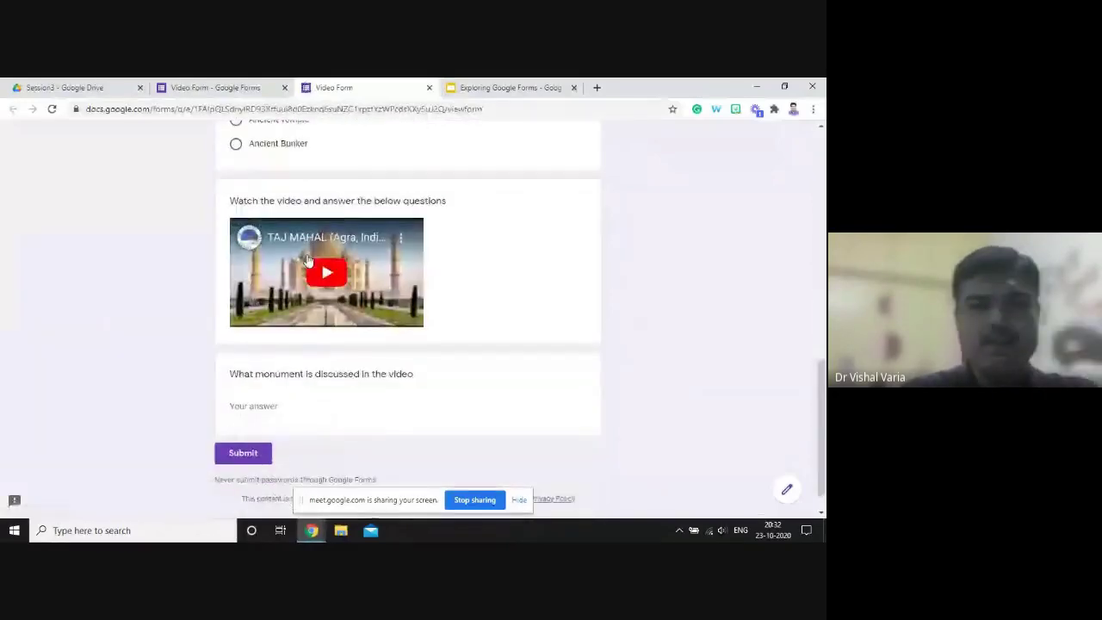
pyautogui.click(307, 259)
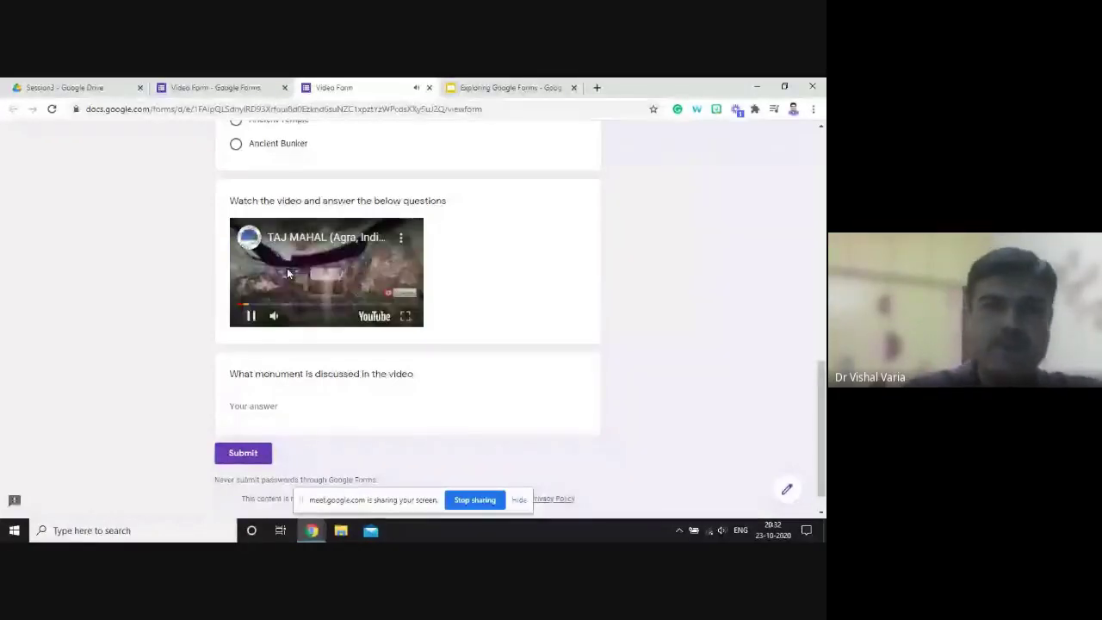
pyautogui.click(250, 315)
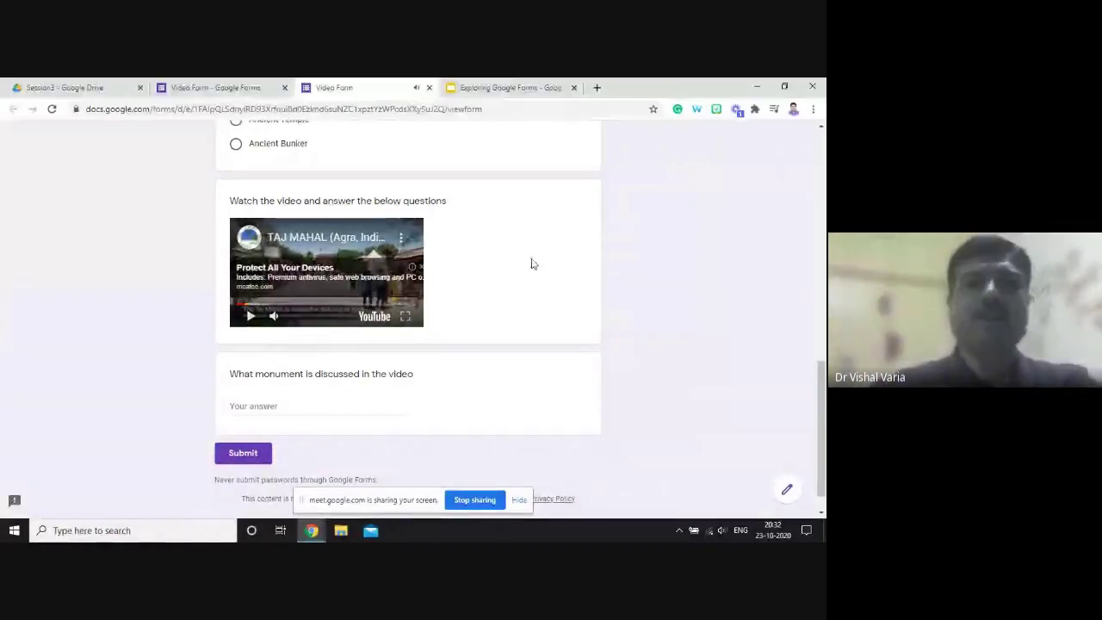
# - Close the Video Form preview and editor, return to the Slides deck, and go to the Session3 folder
pyautogui.click(429, 88)
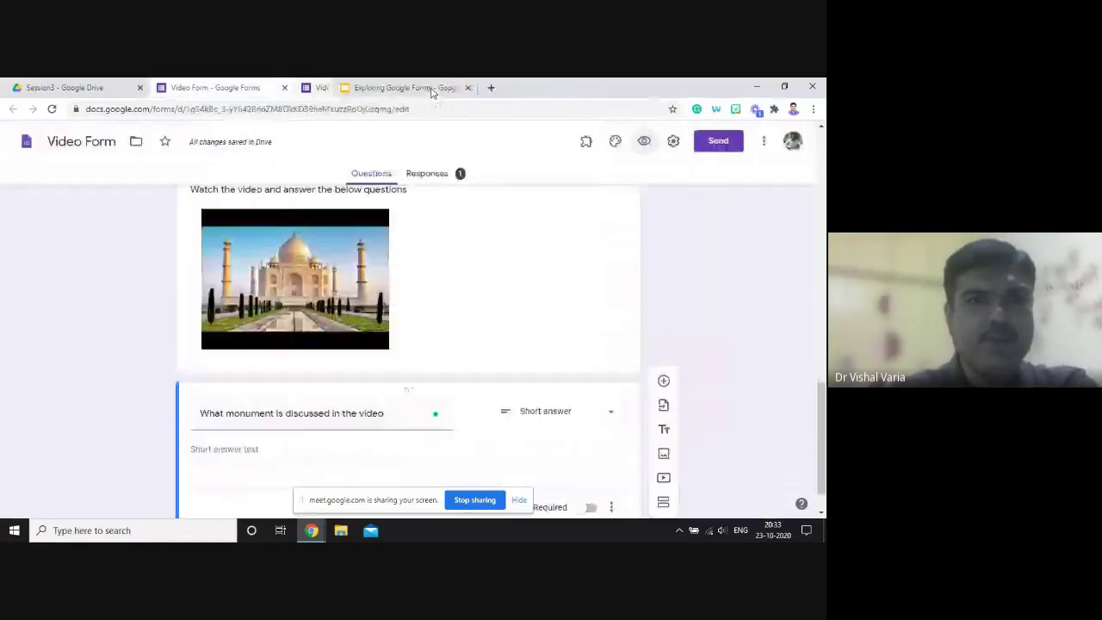
pyautogui.click(285, 90)
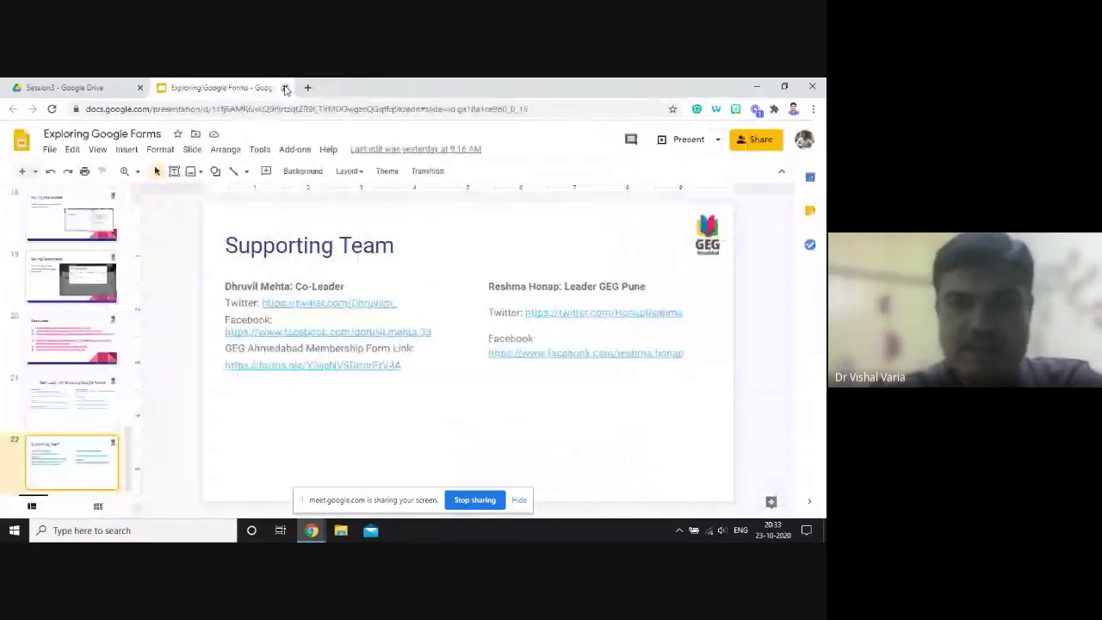
pyautogui.hotkey('alt', 'Tab')
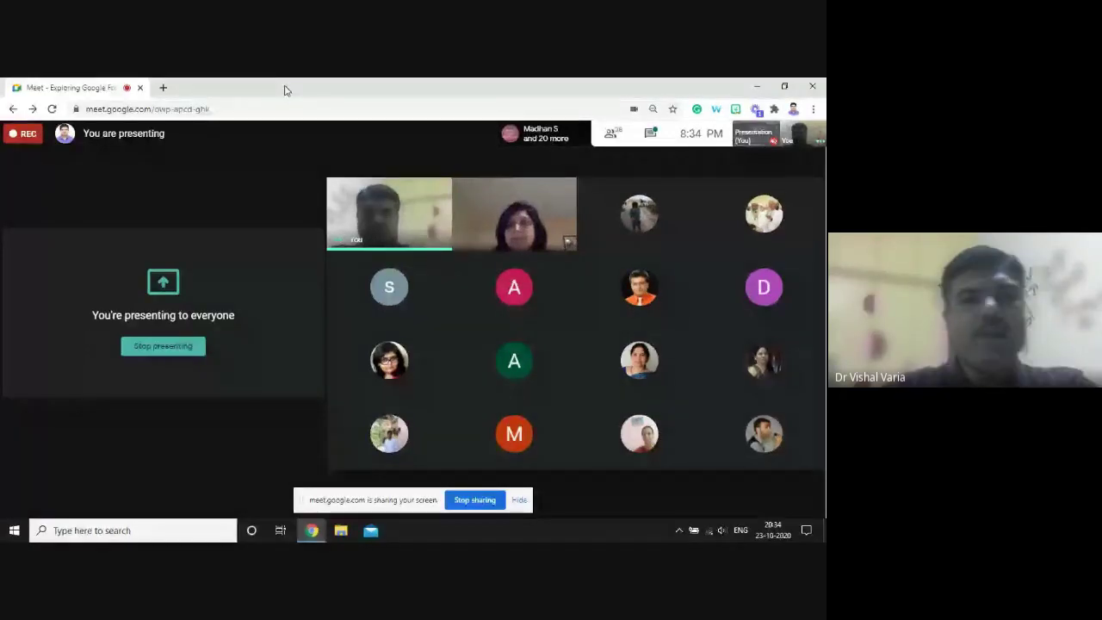
pyautogui.hotkey('alt', 'Tab')
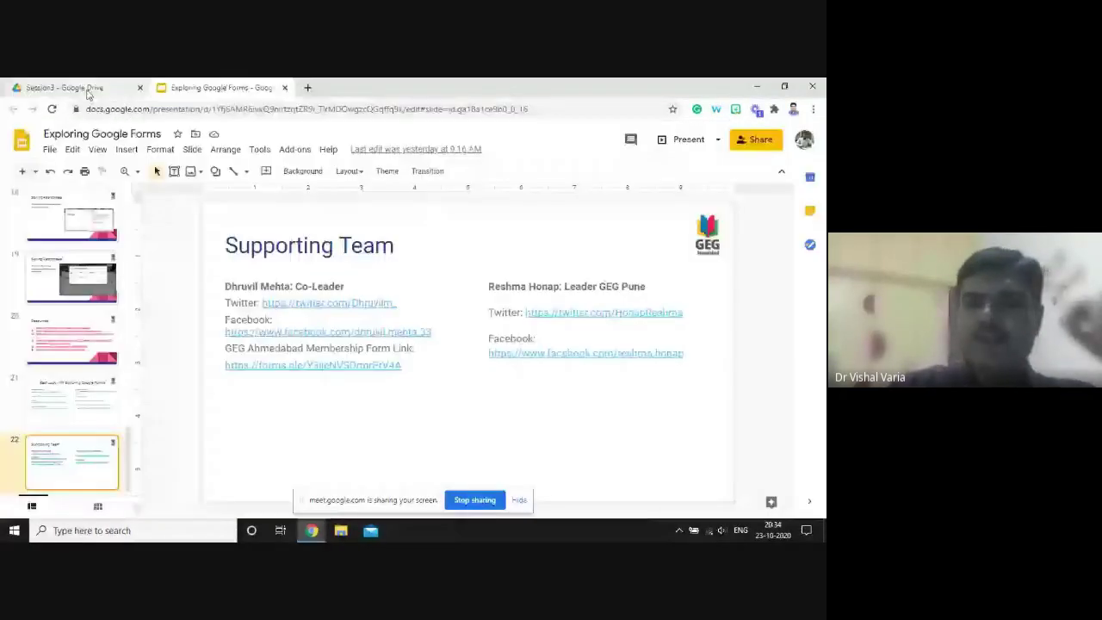
pyautogui.click(90, 90)
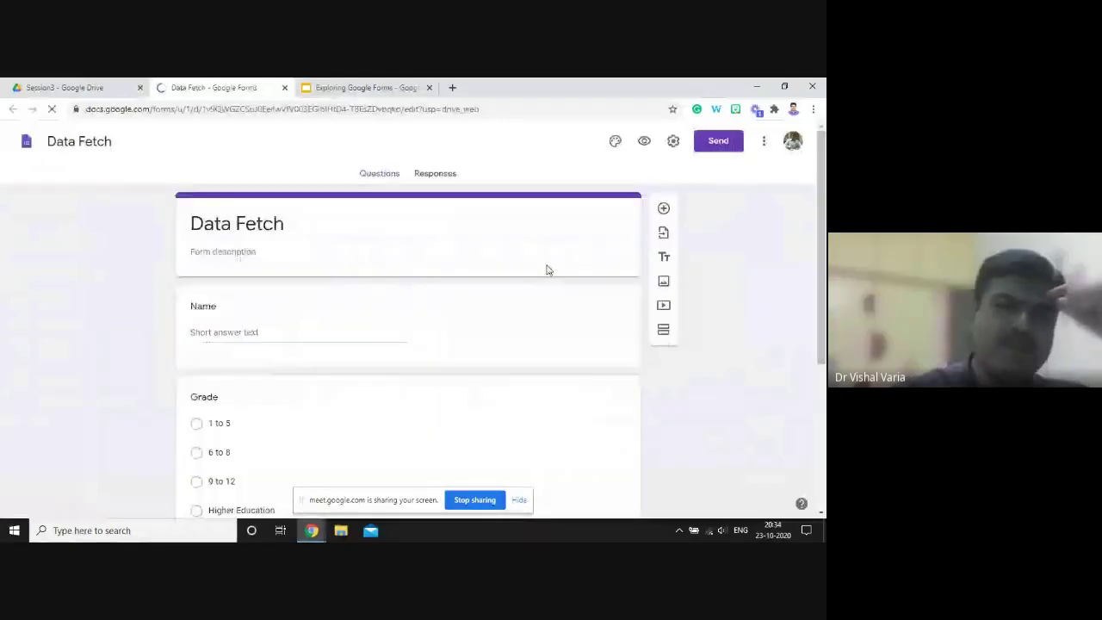
# - Undo the stray text typed into the Name title and drop its Number response validation
pyautogui.click(253, 252)
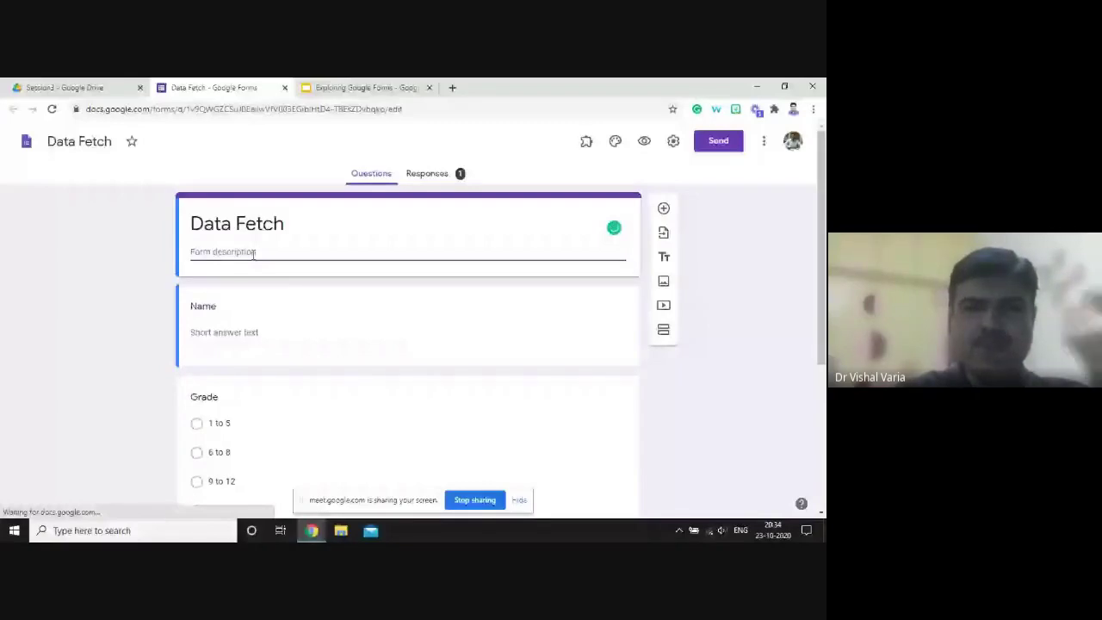
pyautogui.moveTo(822, 228); pyautogui.dragTo(822, 252)
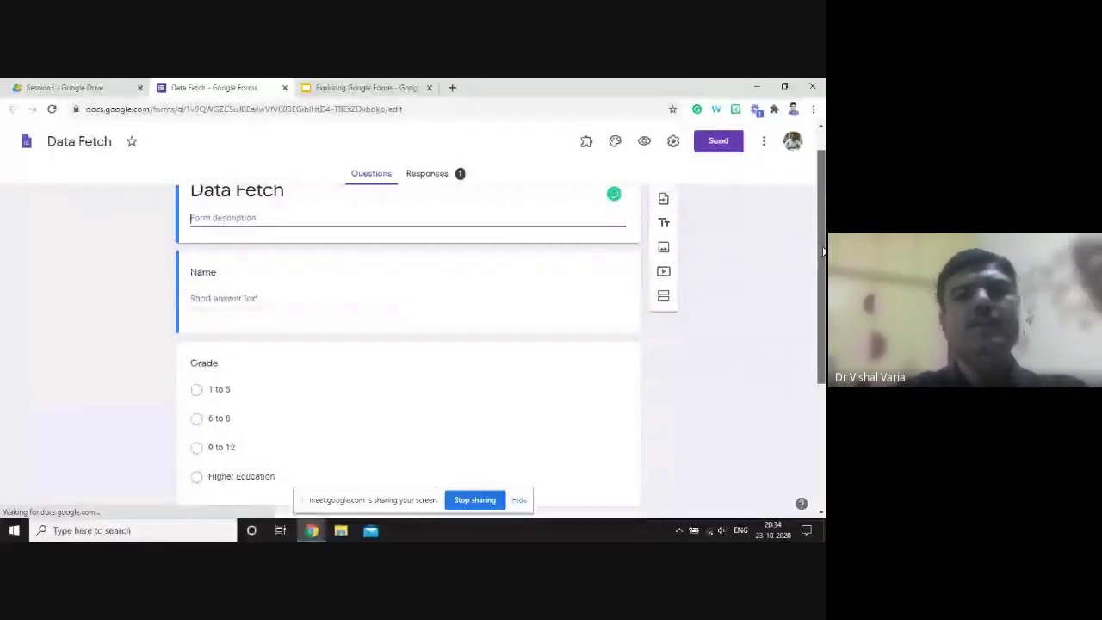
pyautogui.click(354, 299)
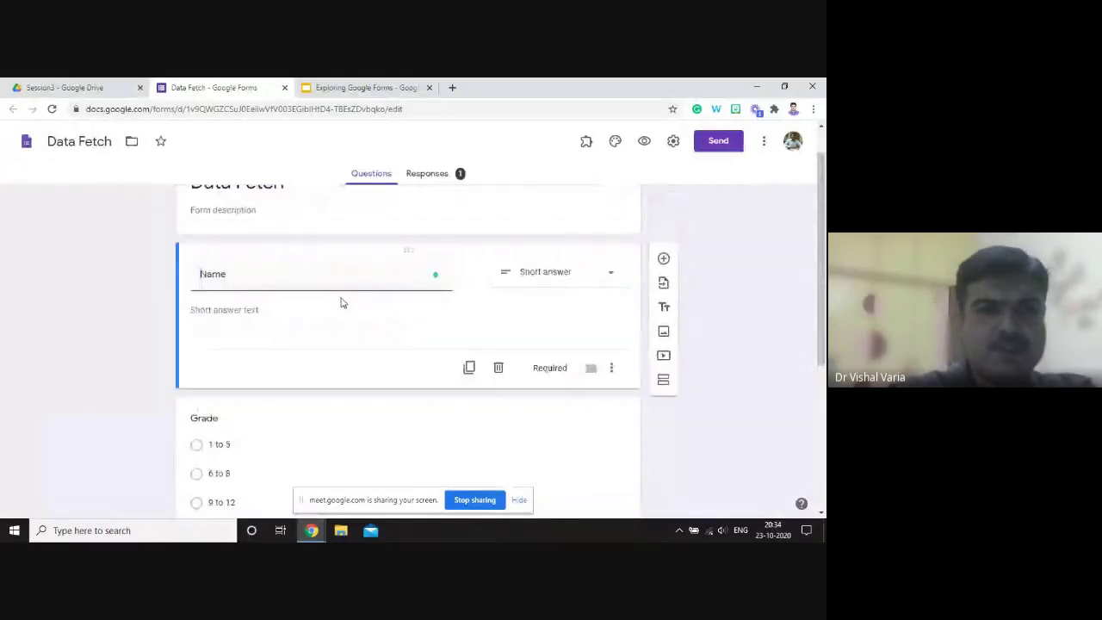
pyautogui.write('Visal')
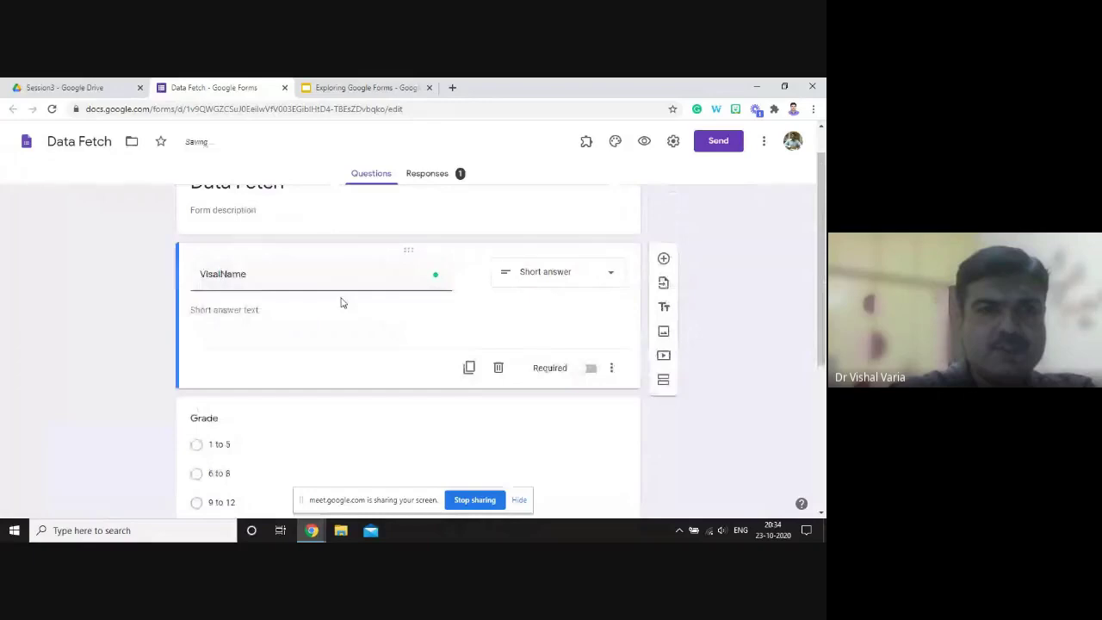
pyautogui.hotkey('ctrl', 'z')
pyautogui.scroll(-1, 822, 299)
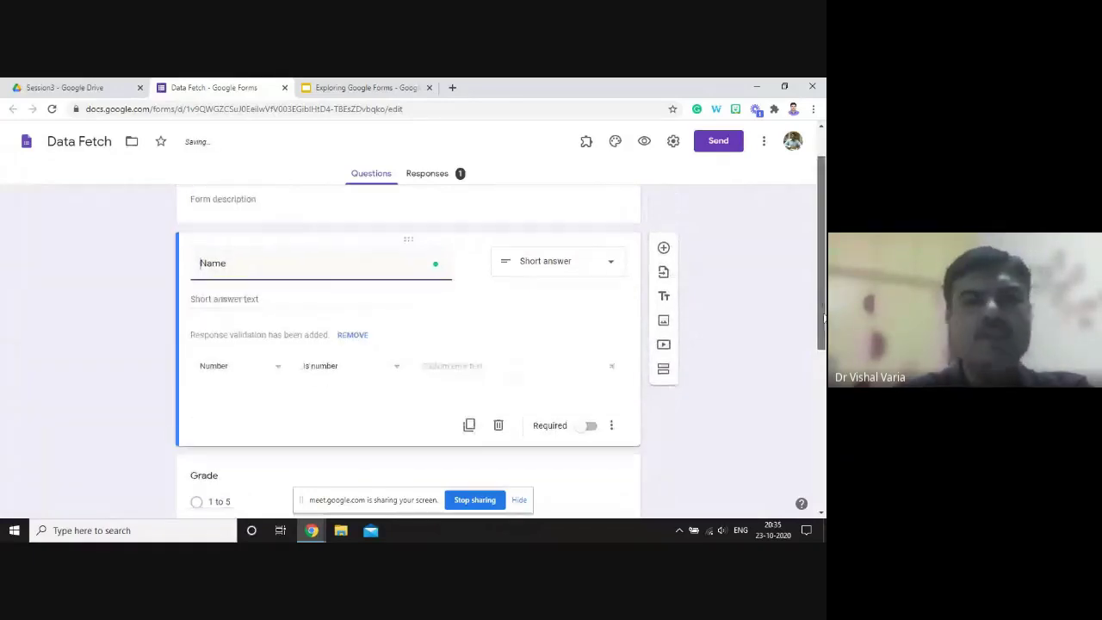
pyautogui.hotkey('ctrl', 'z')
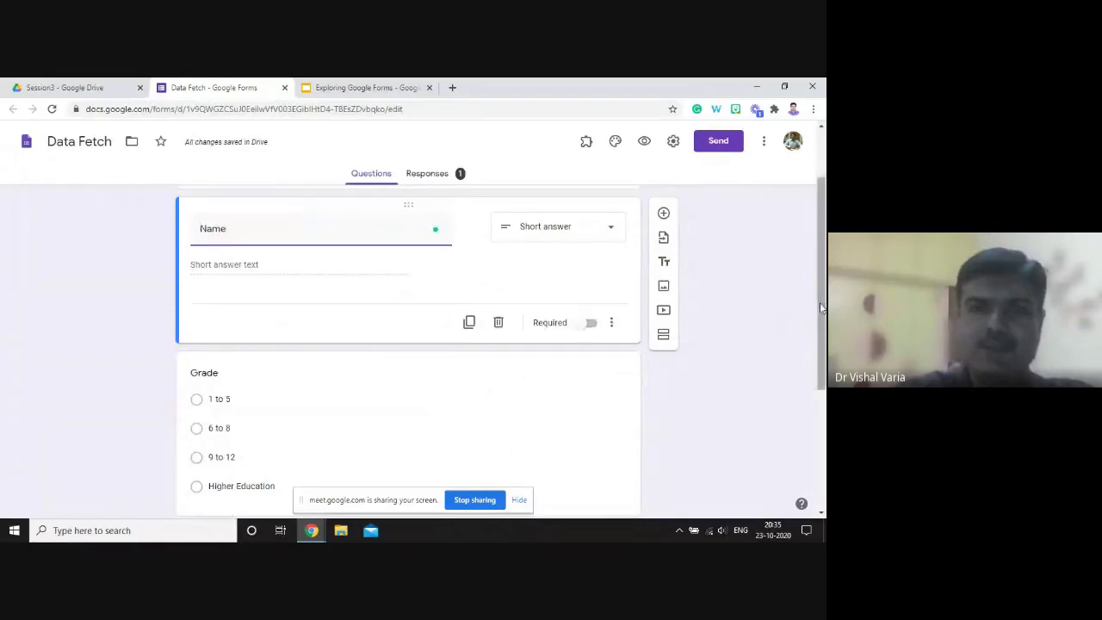
pyautogui.scroll(-1, 824, 343)
pyautogui.scroll(-2, 824, 343)
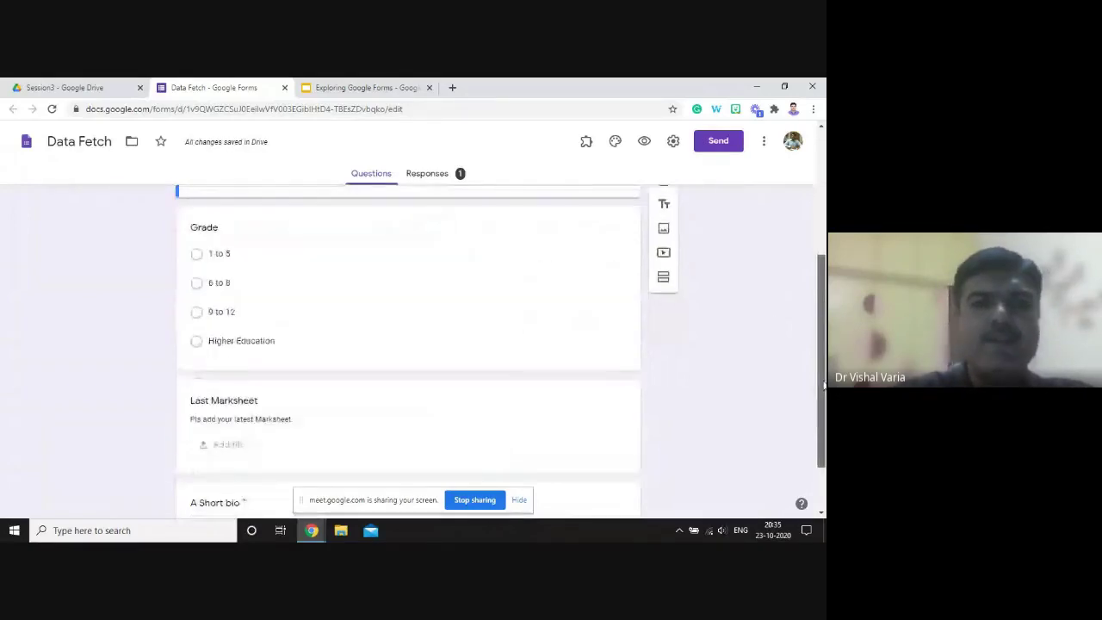
pyautogui.scroll(-1, 295, 443)
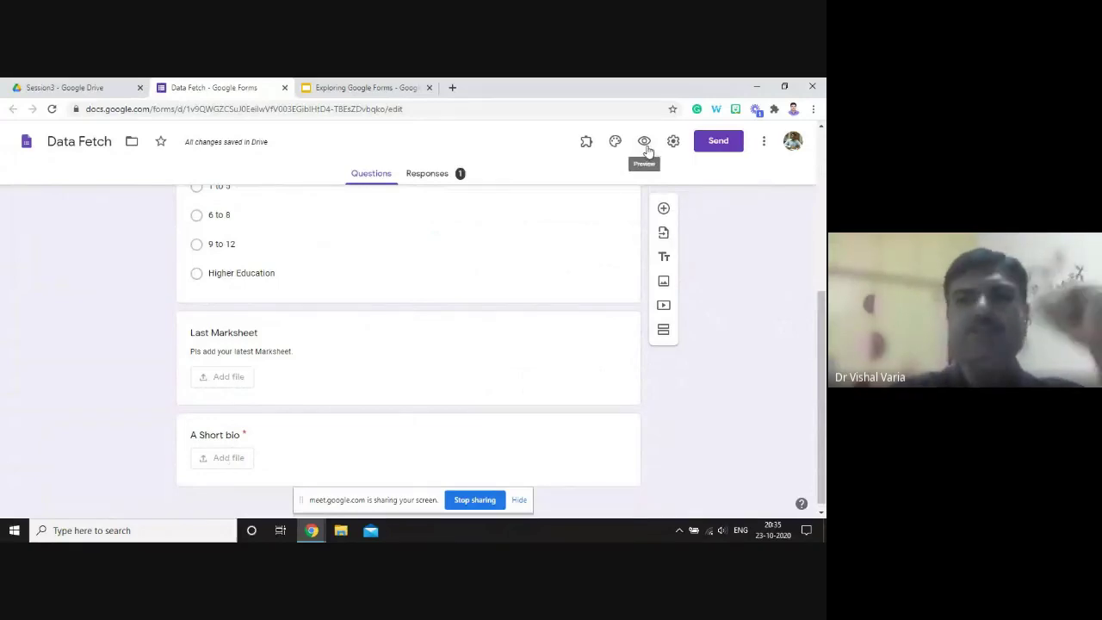
# - In the respondent preview, pick Higher Education for Grade and begin adding a Last Marksheet file
pyautogui.click(645, 144)
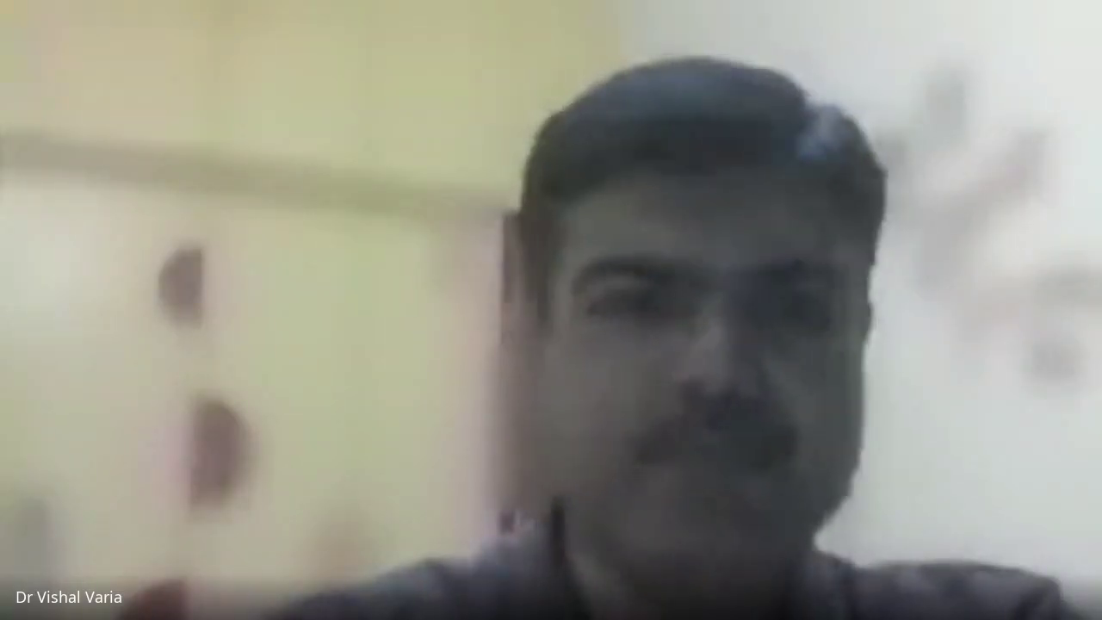
pyautogui.click(236, 456)
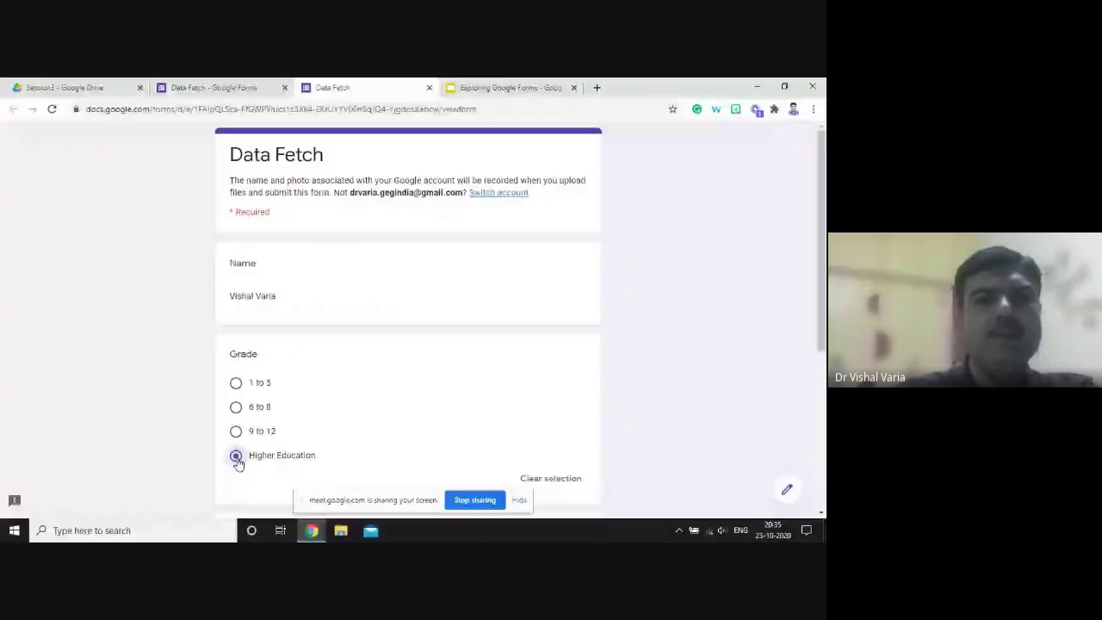
pyautogui.scroll(-3, 238, 462)
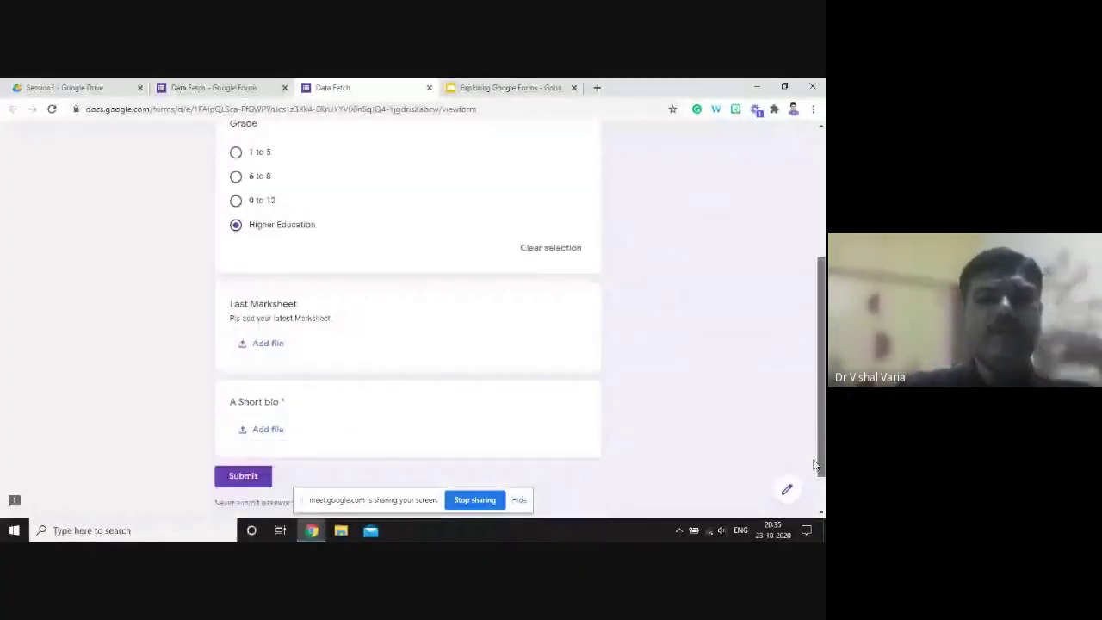
pyautogui.scroll(-1, 343, 389)
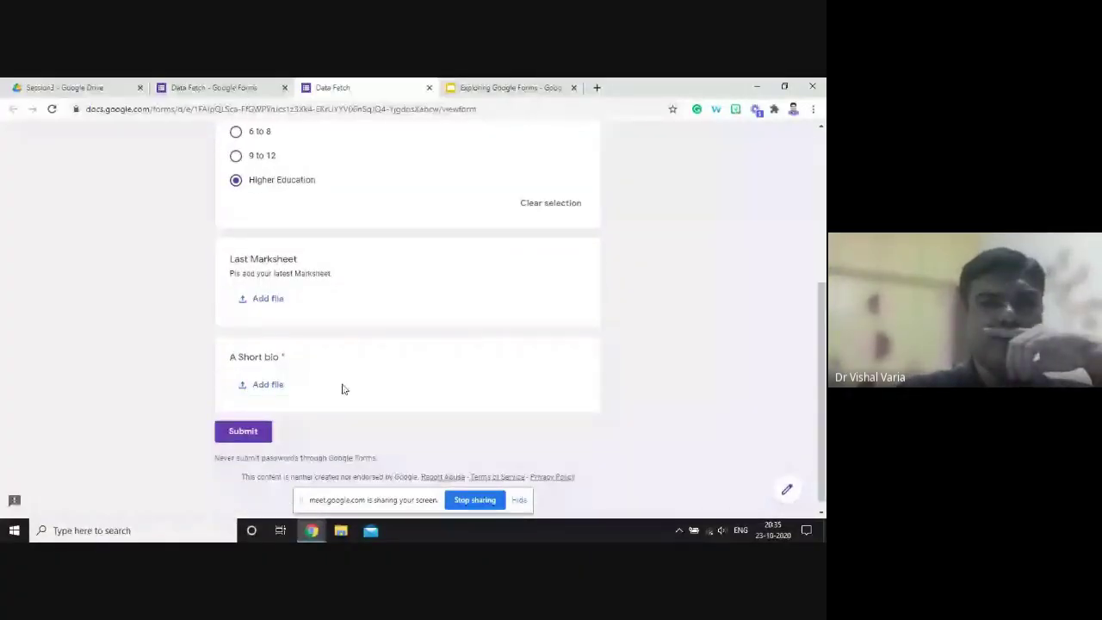
pyautogui.click(273, 299)
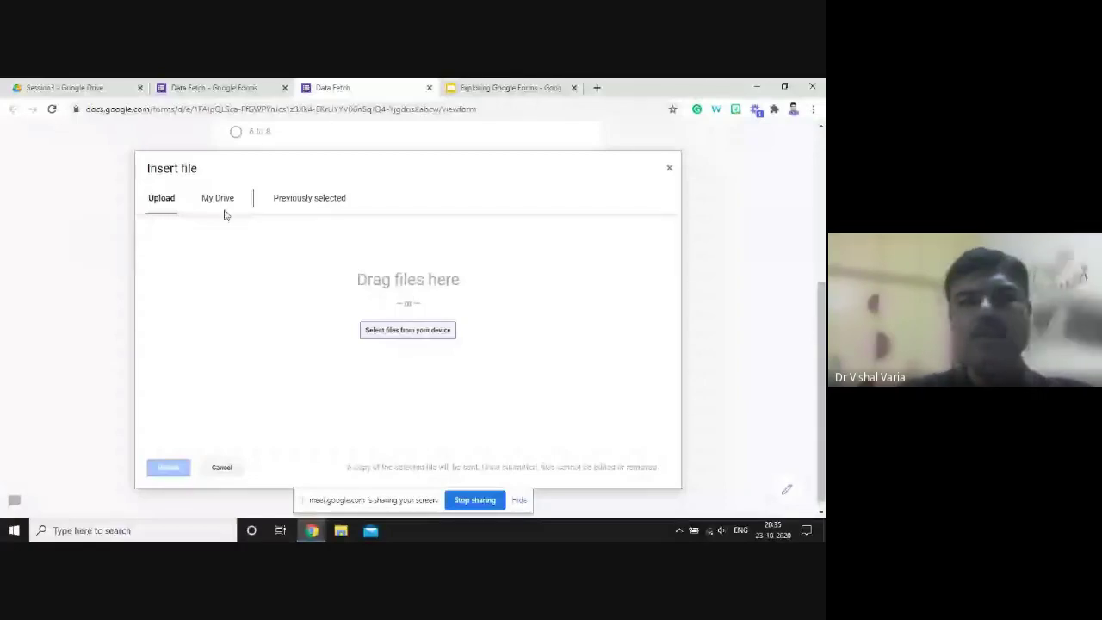
# - Upload wild_sumatran_tiger_14858.jpg from the computer as the Last Marksheet answer
pyautogui.click(410, 333)
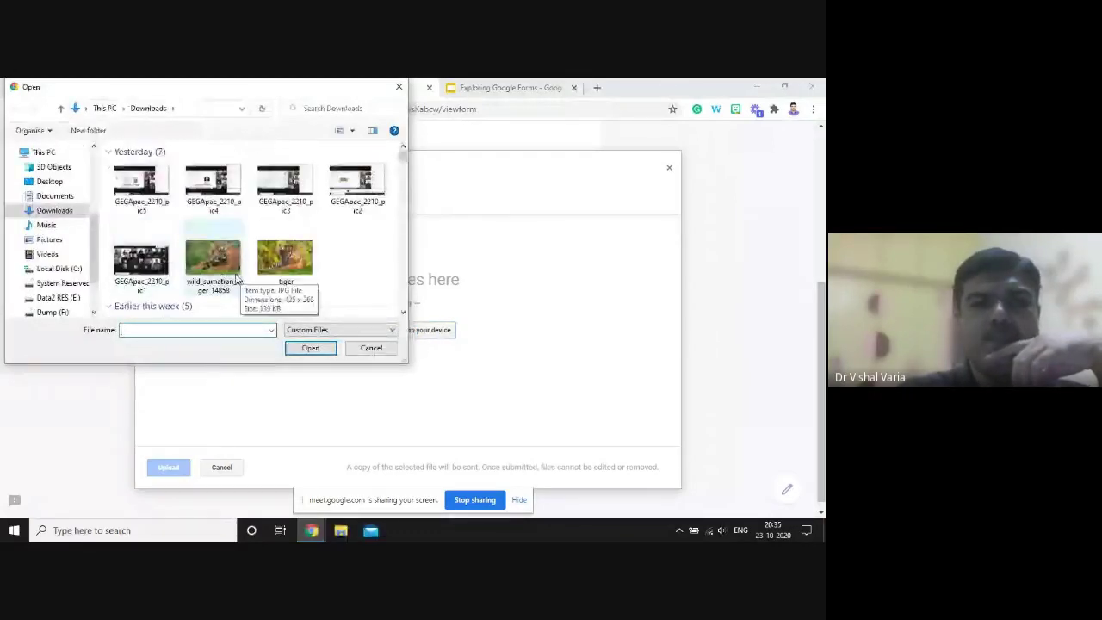
pyautogui.click(220, 266)
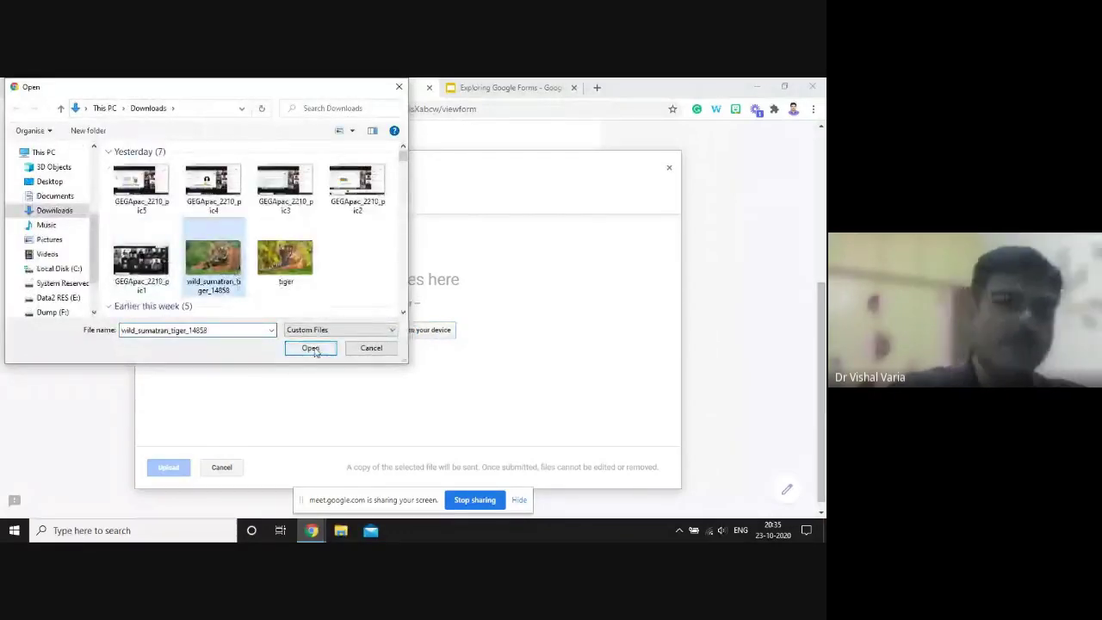
pyautogui.click(310, 348)
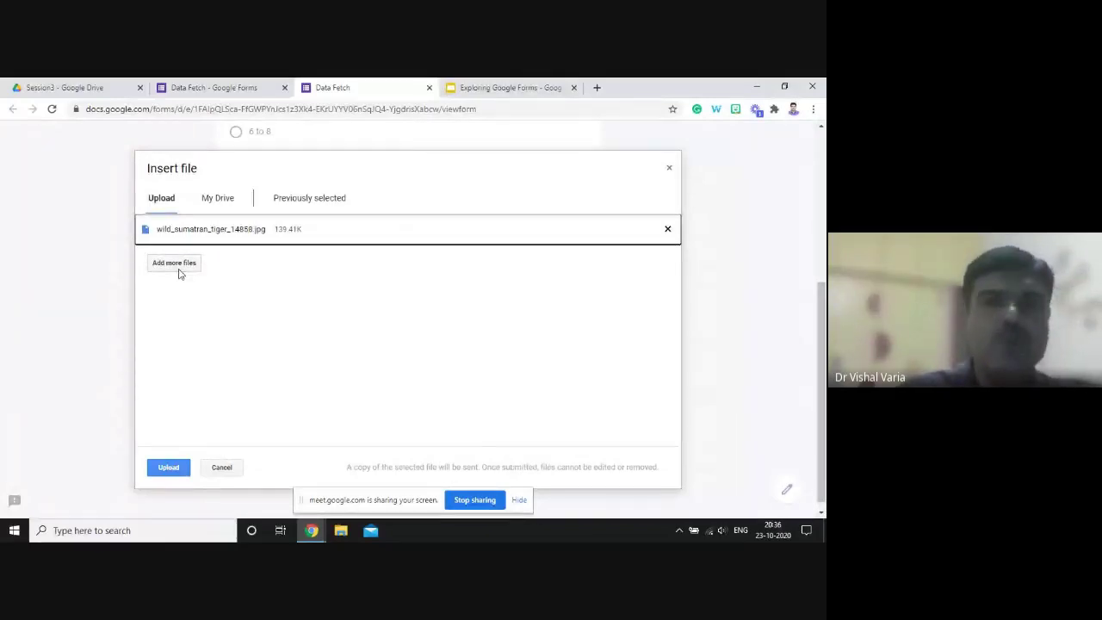
pyautogui.click(169, 467)
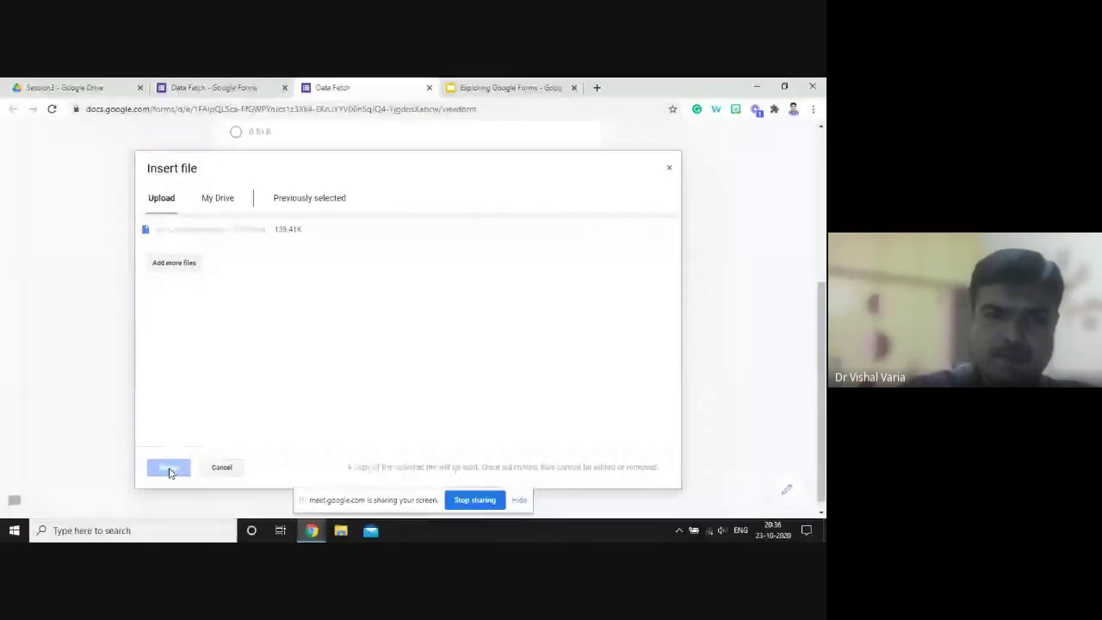
pyautogui.click(168, 468)
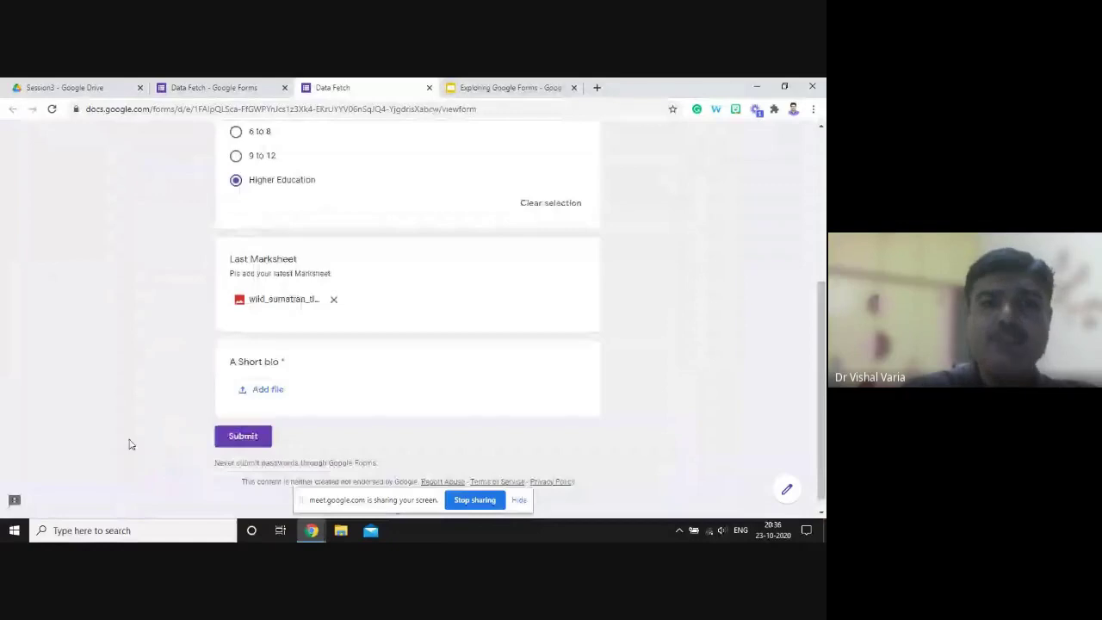
pyautogui.click(257, 393)
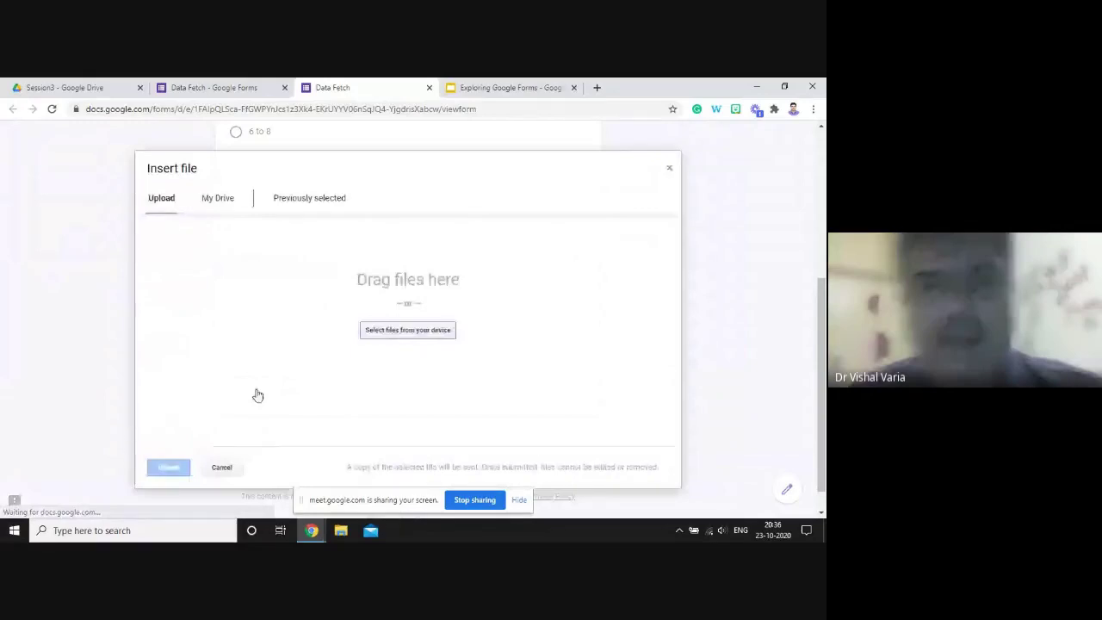
# - Attach the video from the Drive Misc folder to A Short bio and submit the test response
pyautogui.click(395, 332)
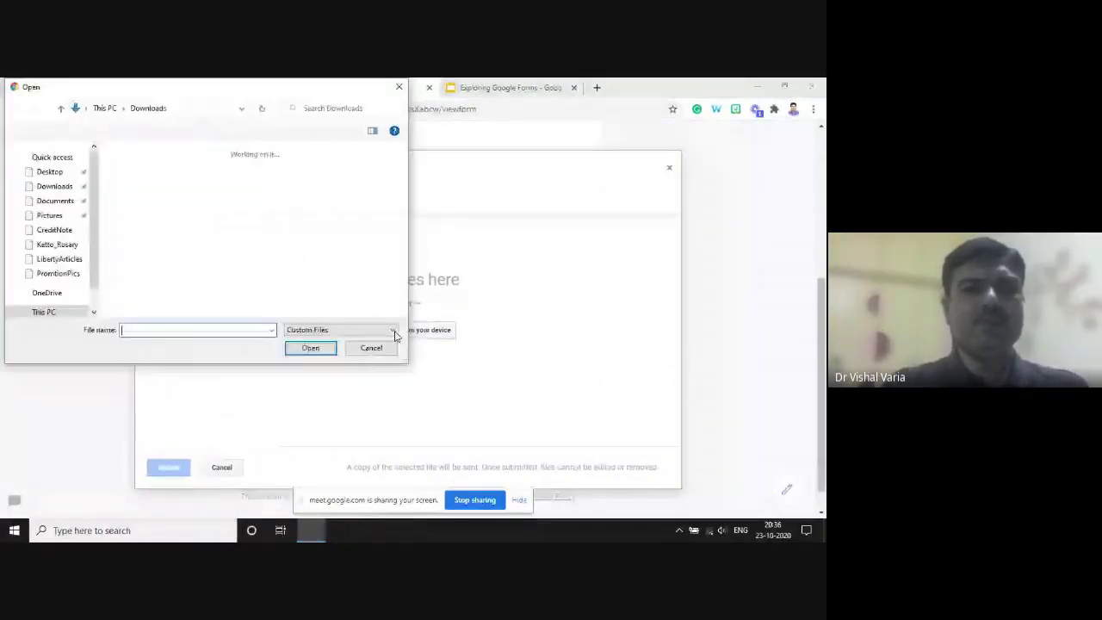
pyautogui.click(385, 350)
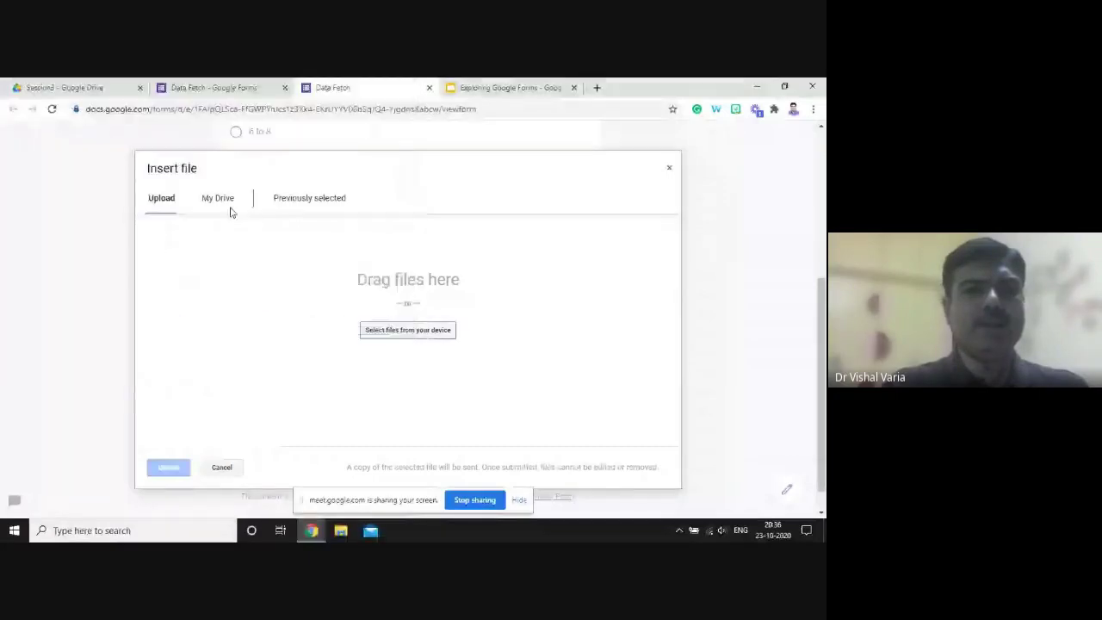
pyautogui.click(223, 201)
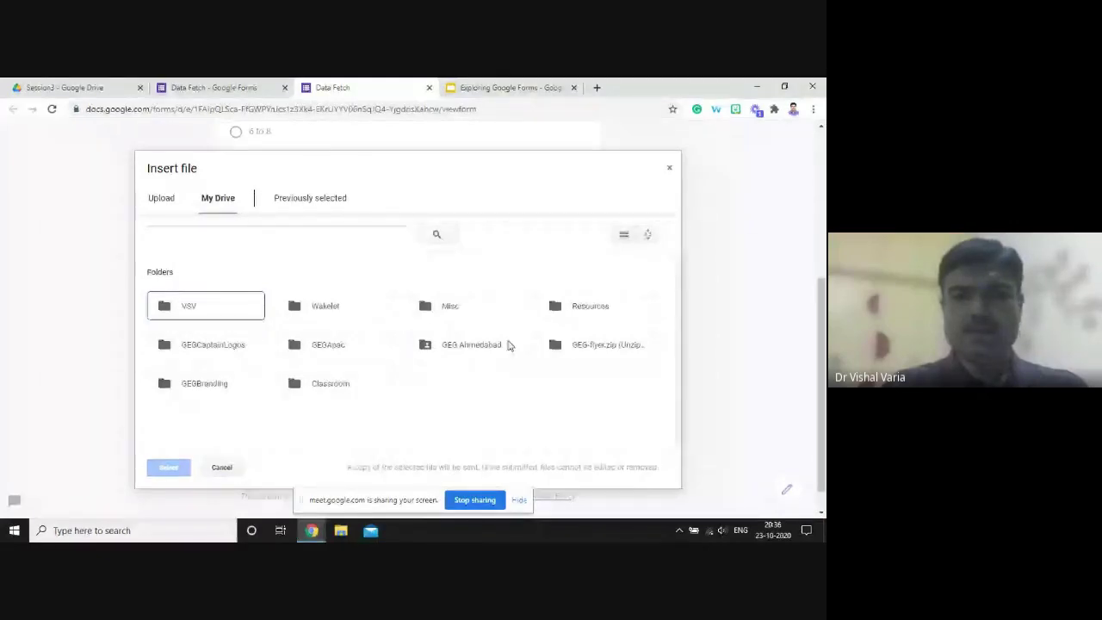
pyautogui.doubleClick(456, 308)
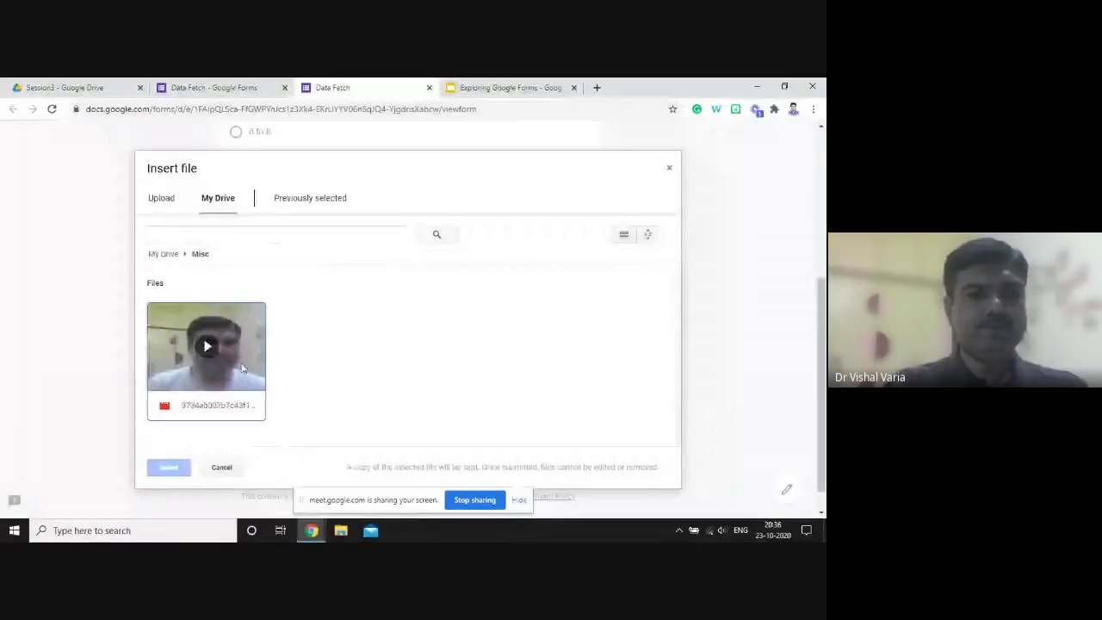
pyautogui.click(215, 396)
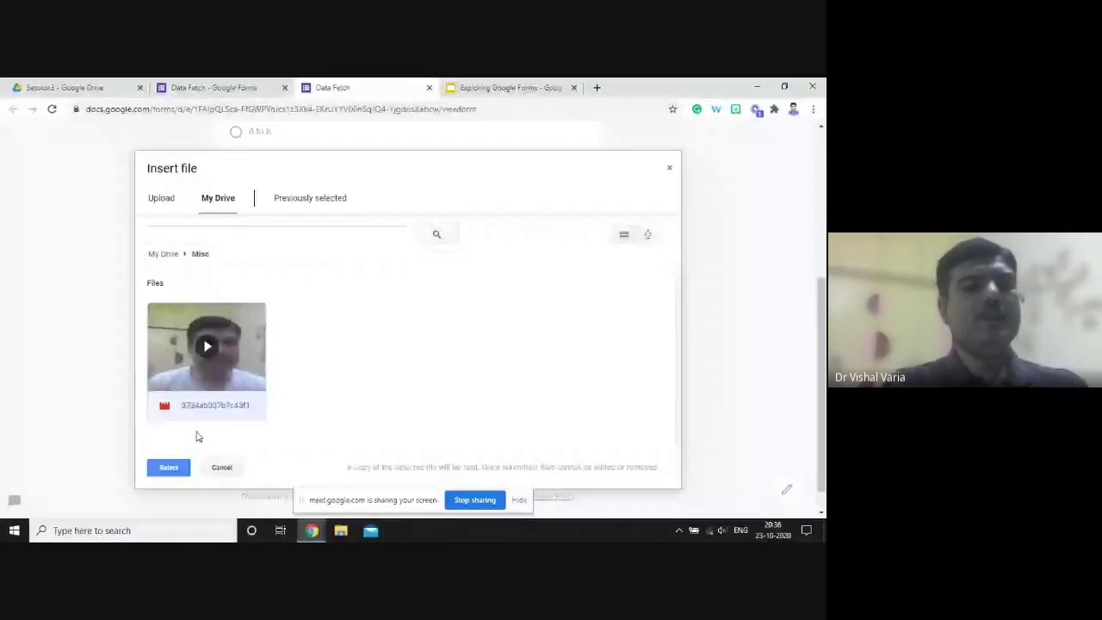
pyautogui.click(169, 468)
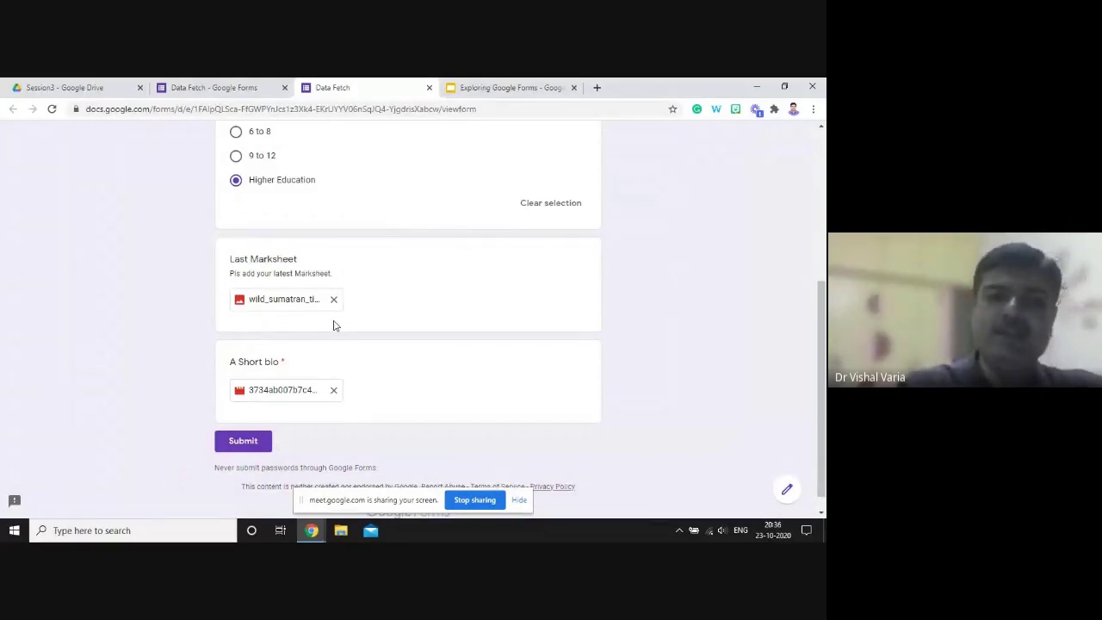
pyautogui.click(246, 444)
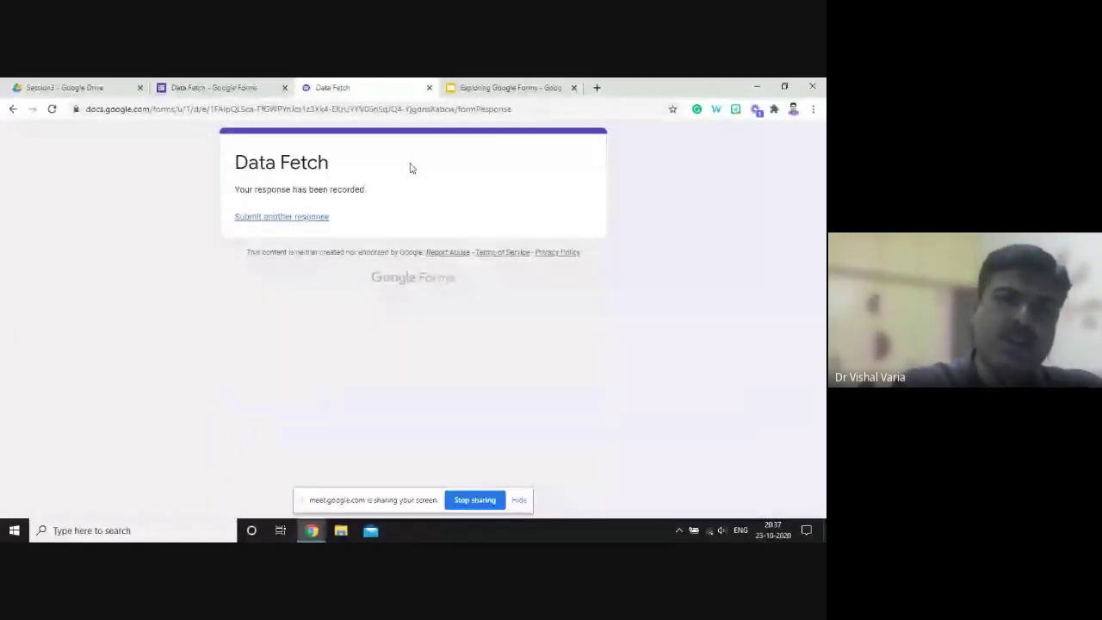
# - Back in the editor, page through the 2 responses individually, ending on the Higher Education response
pyautogui.click(251, 97)
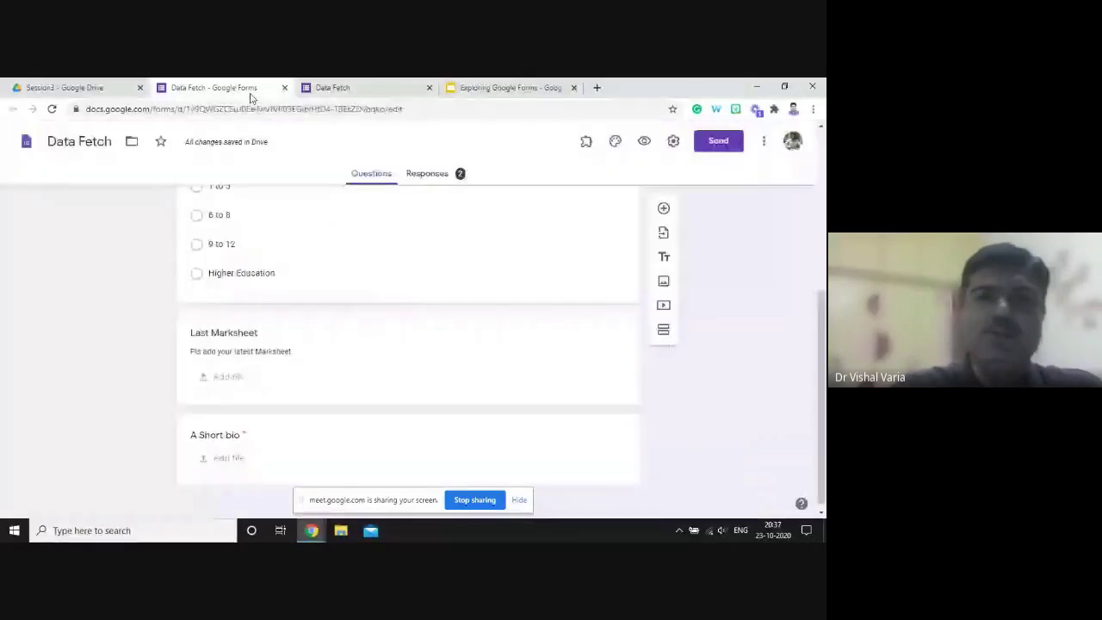
pyautogui.click(434, 176)
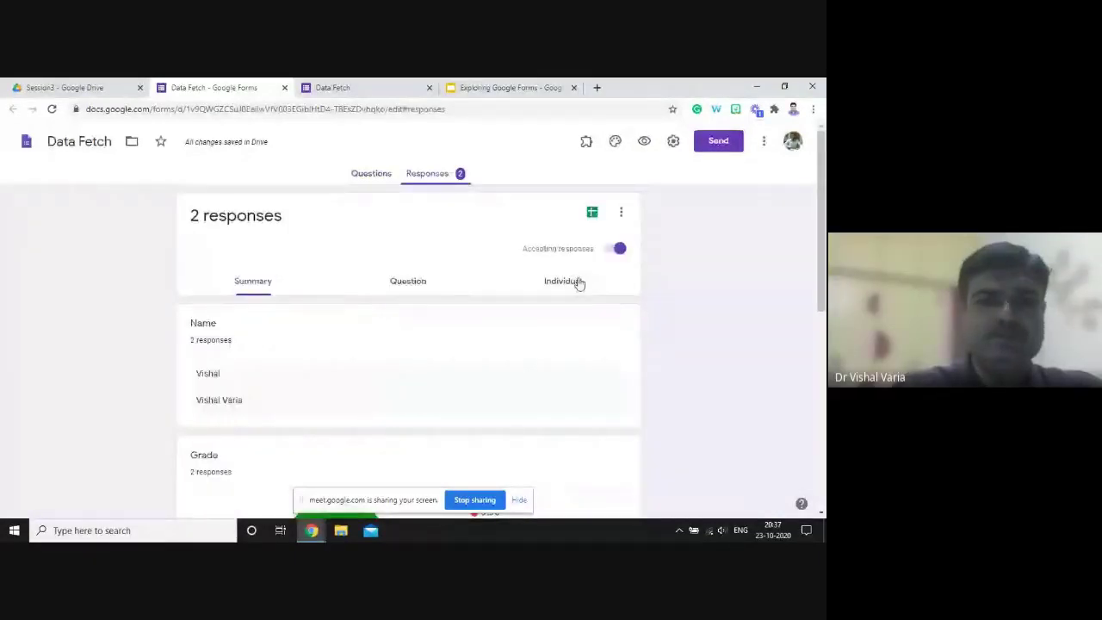
pyautogui.click(577, 282)
pyautogui.scroll(-4, 823, 392)
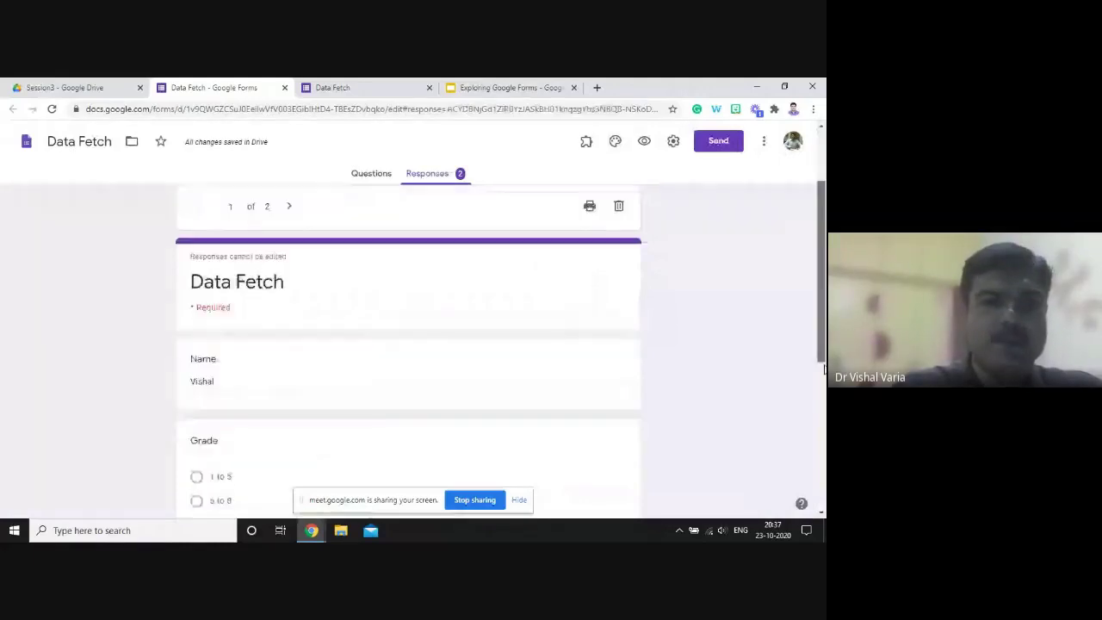
pyautogui.scroll(3, 824, 392)
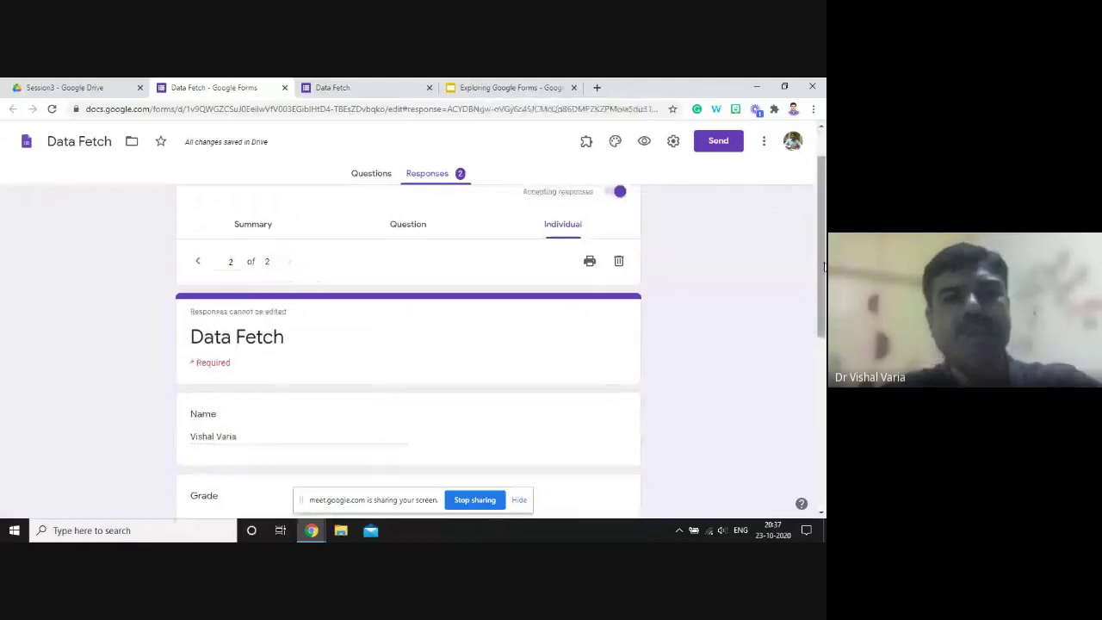
pyautogui.scroll(-1, 822, 312)
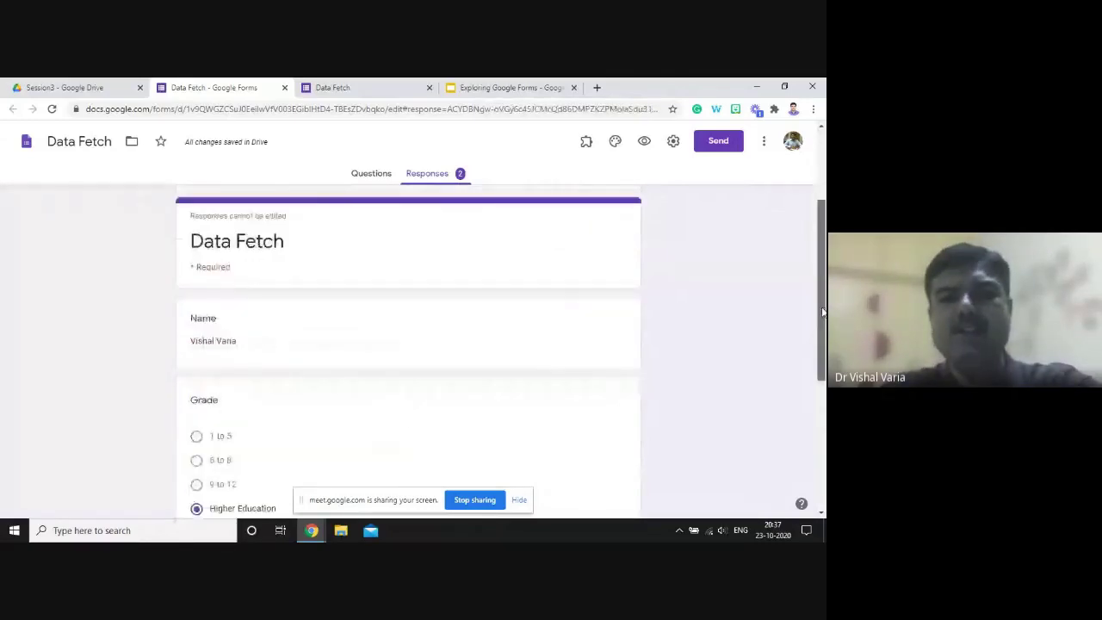
pyautogui.moveTo(822, 312); pyautogui.dragTo(594, 239)
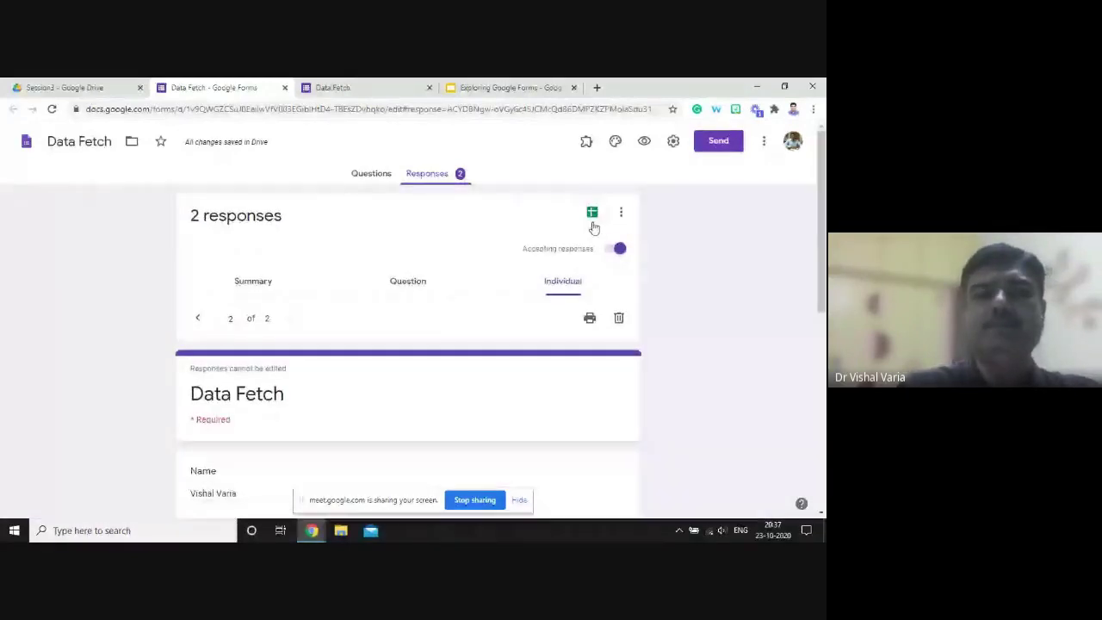
# - Open the responses spreadsheet and follow the bio file link in cell E3 into a new tab
pyautogui.click(593, 212)
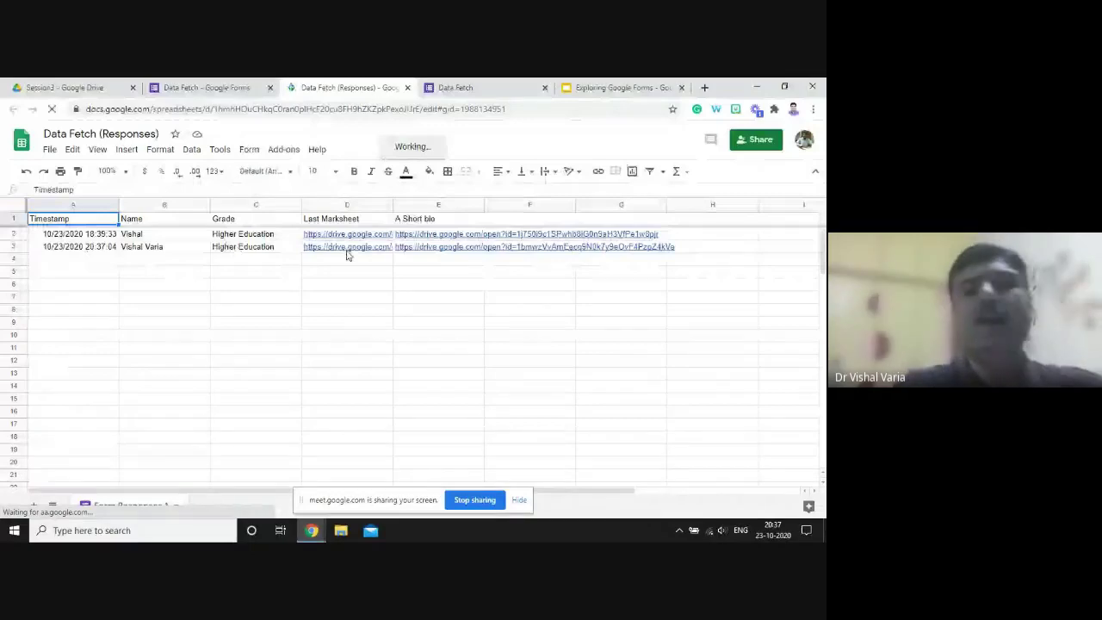
pyautogui.moveTo(348, 254)
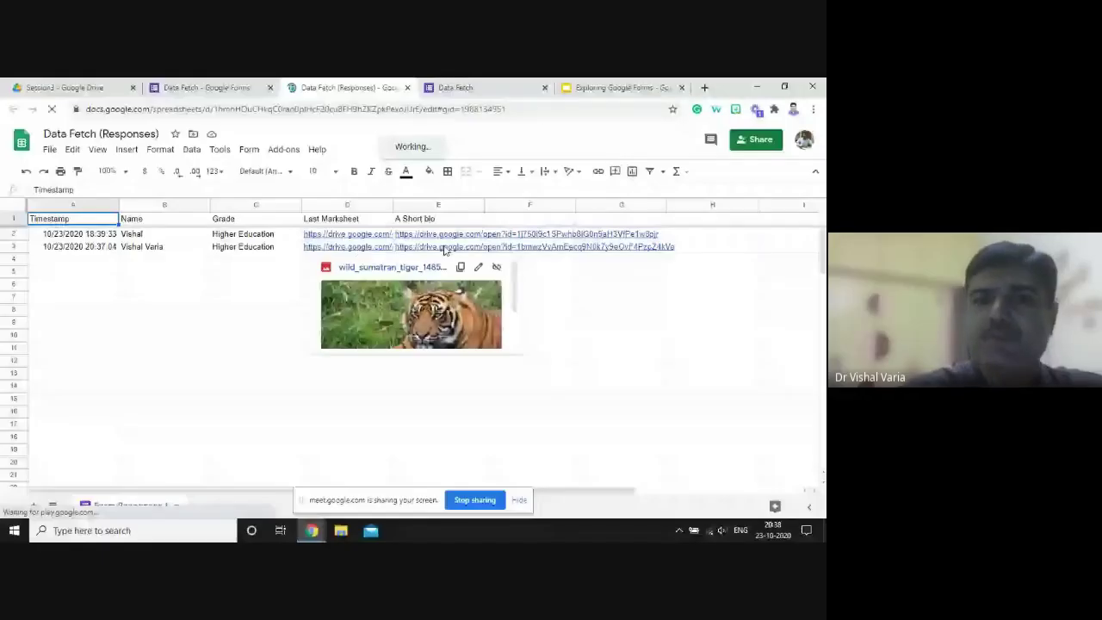
pyautogui.click(445, 249)
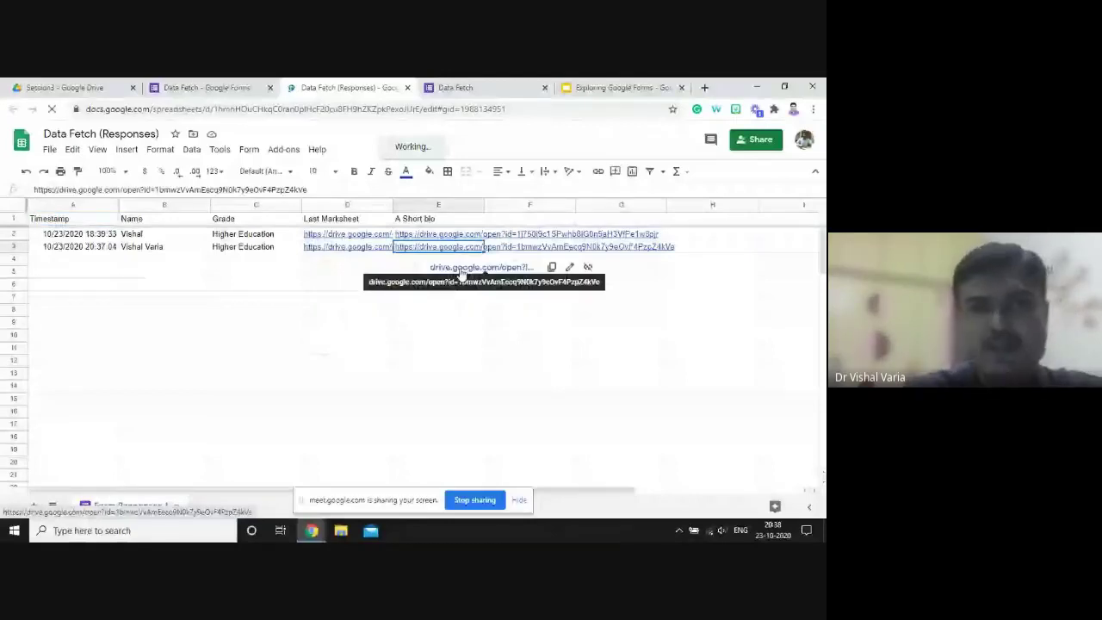
pyautogui.click(462, 268)
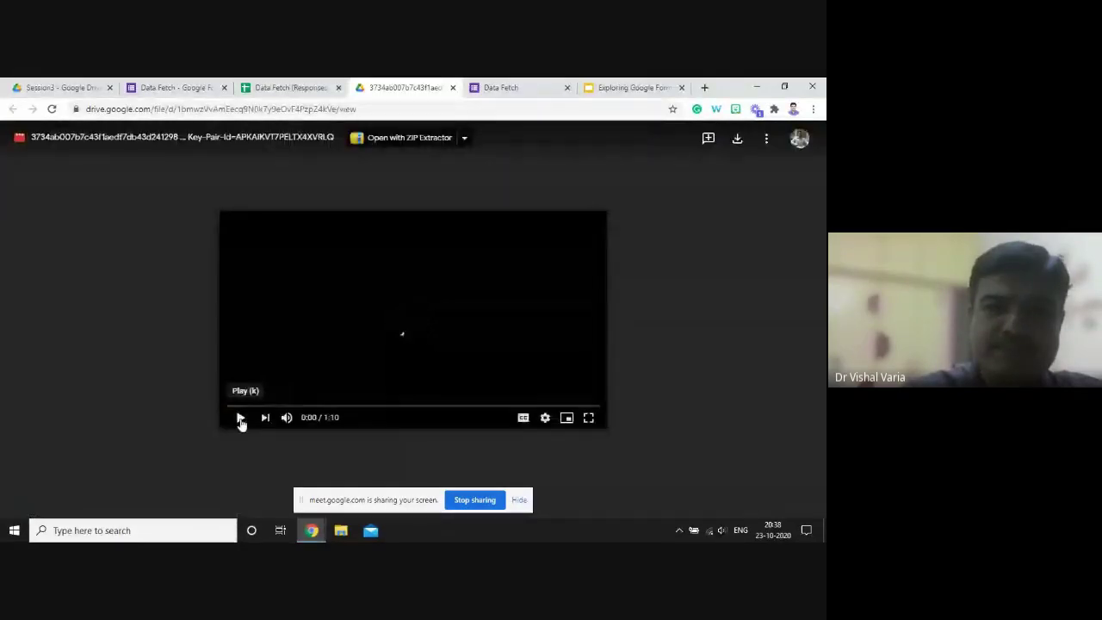
# - Play the uploaded bio video, pause it at 0:02, and close its tab
pyautogui.click(240, 418)
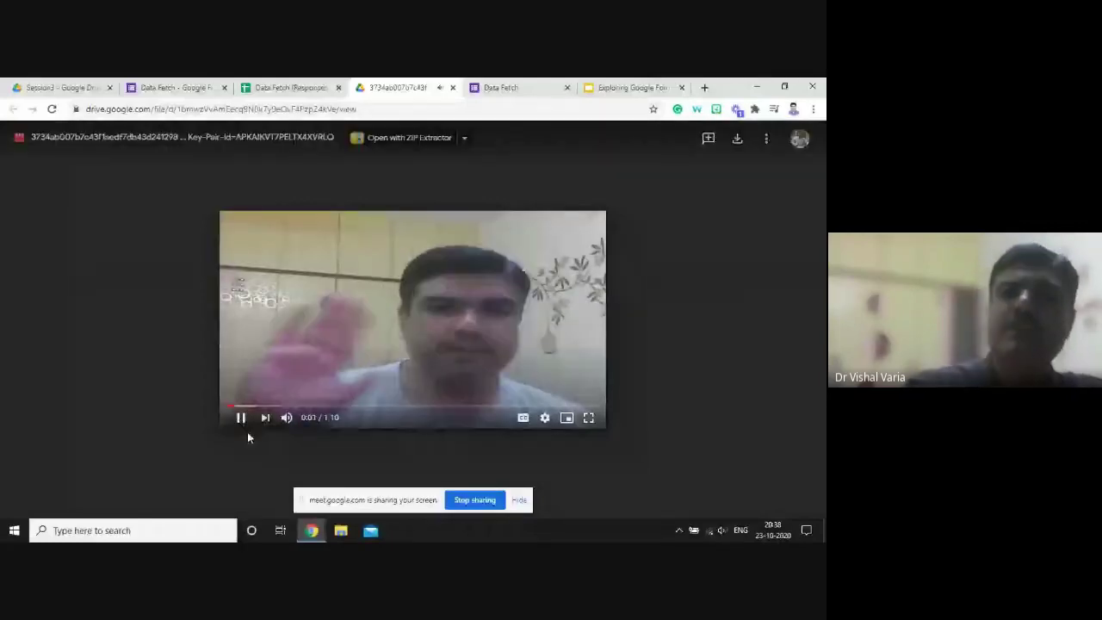
pyautogui.click(240, 417)
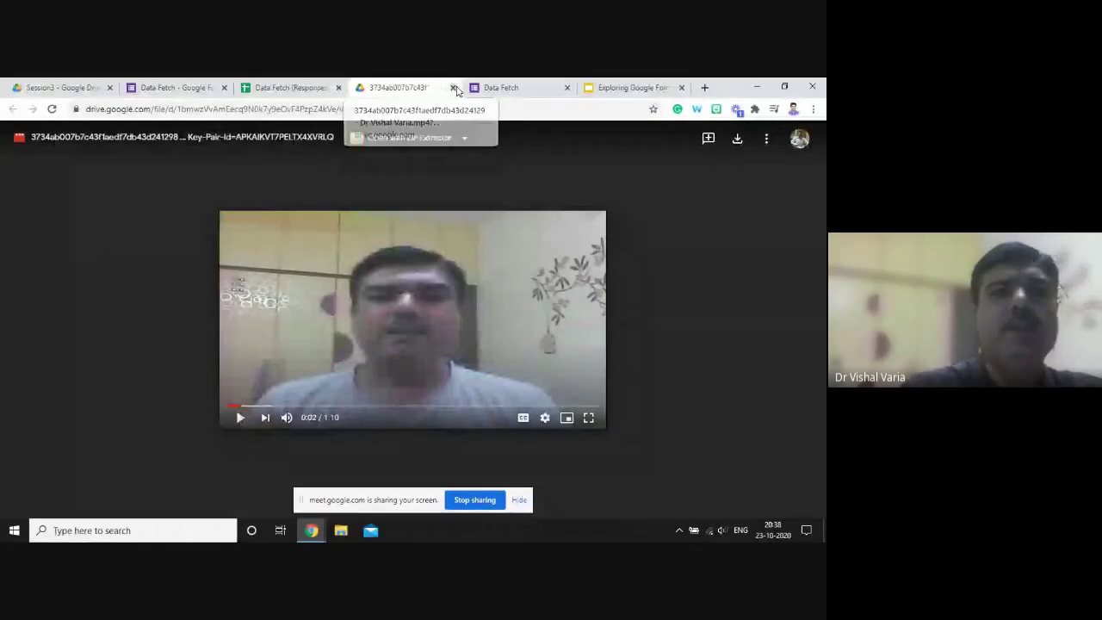
pyautogui.click(455, 87)
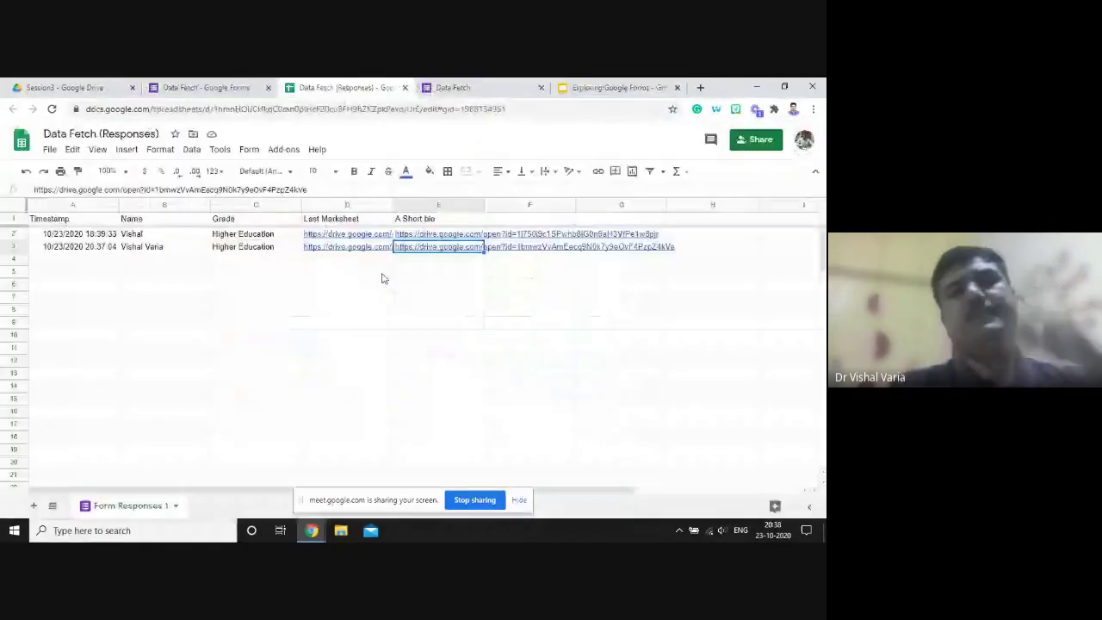
# - Go to Session3 through TrainingSessions and check the Data Fetch (Responses) spreadsheet
pyautogui.click(97, 90)
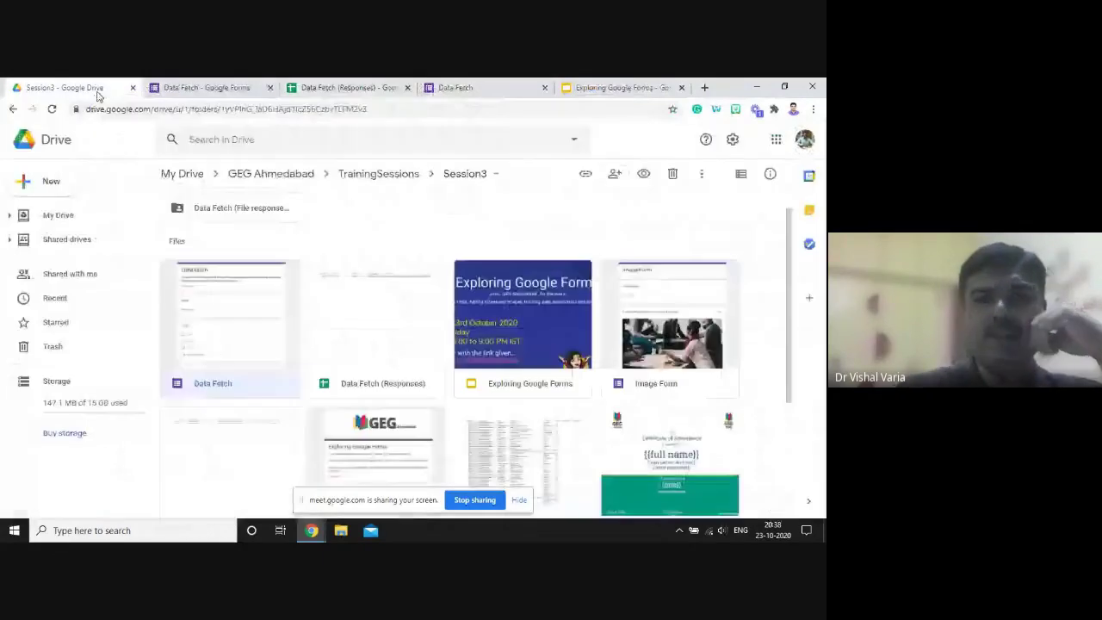
pyautogui.click(374, 181)
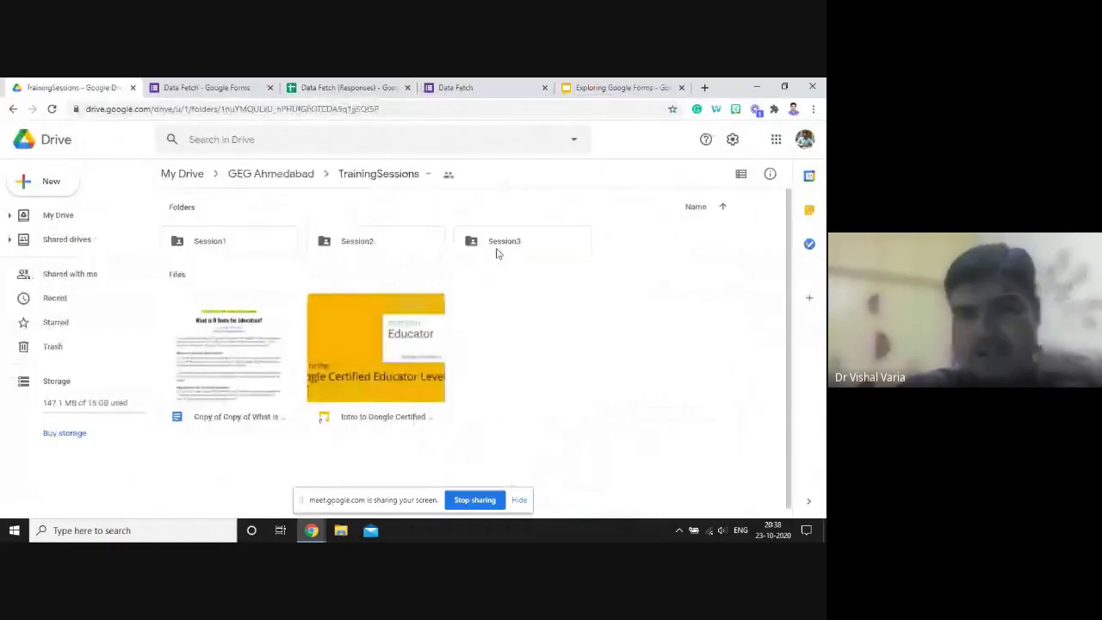
pyautogui.doubleClick(497, 252)
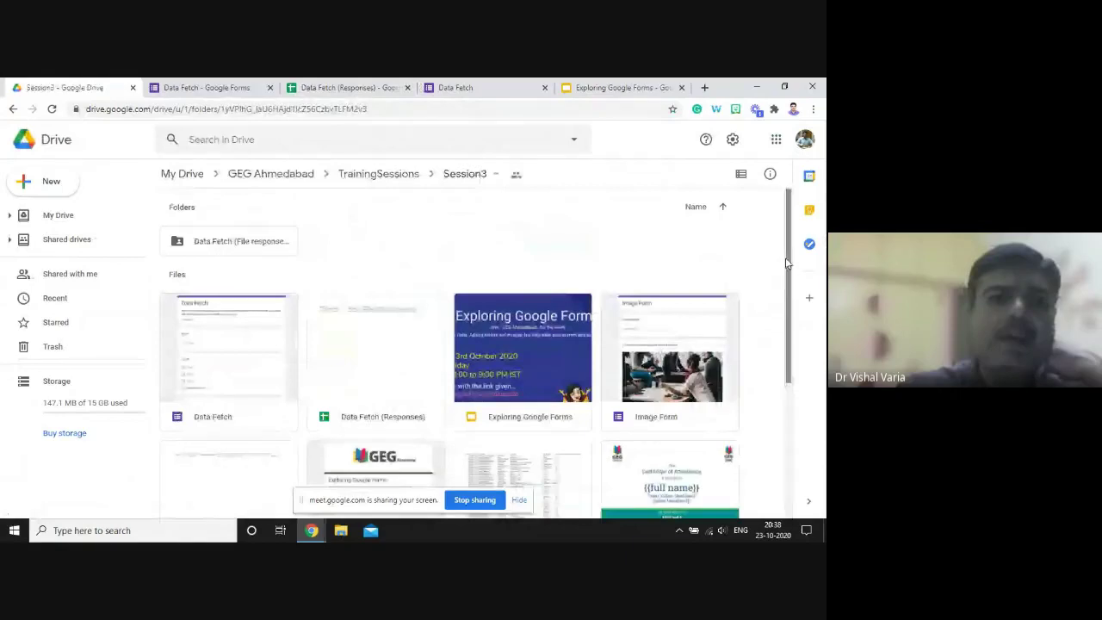
pyautogui.scroll(-1, 786, 292)
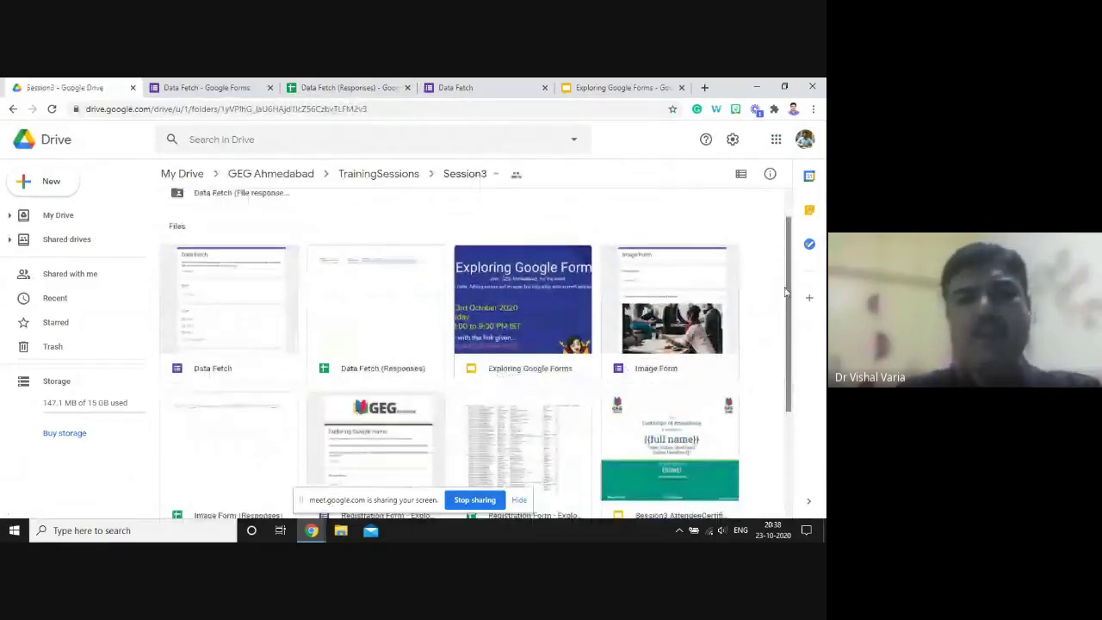
pyautogui.click(360, 310)
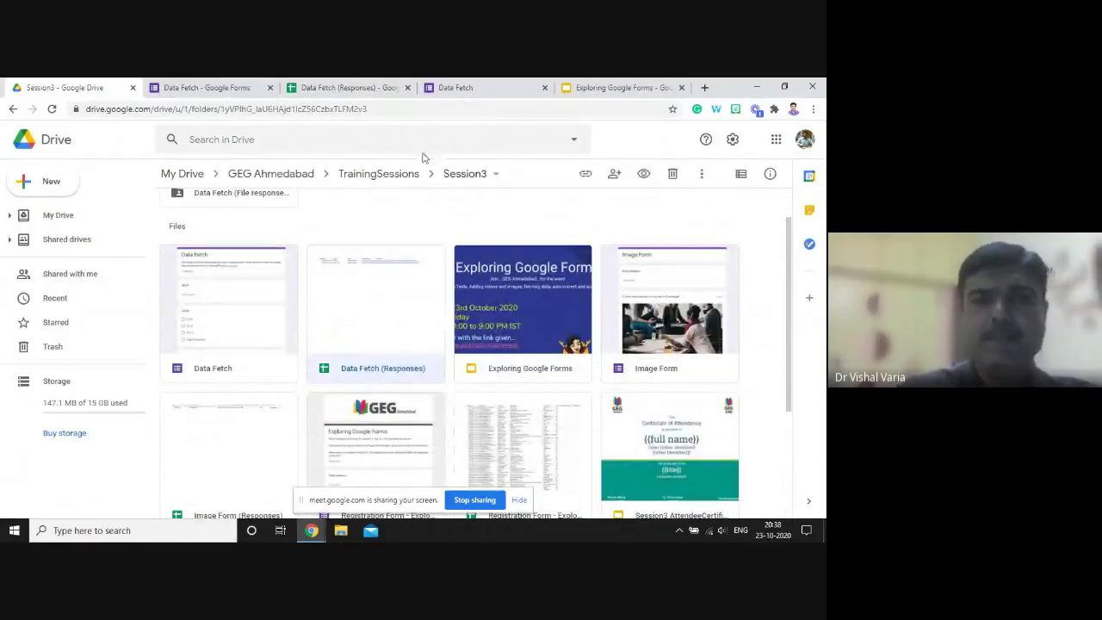
pyautogui.click(367, 89)
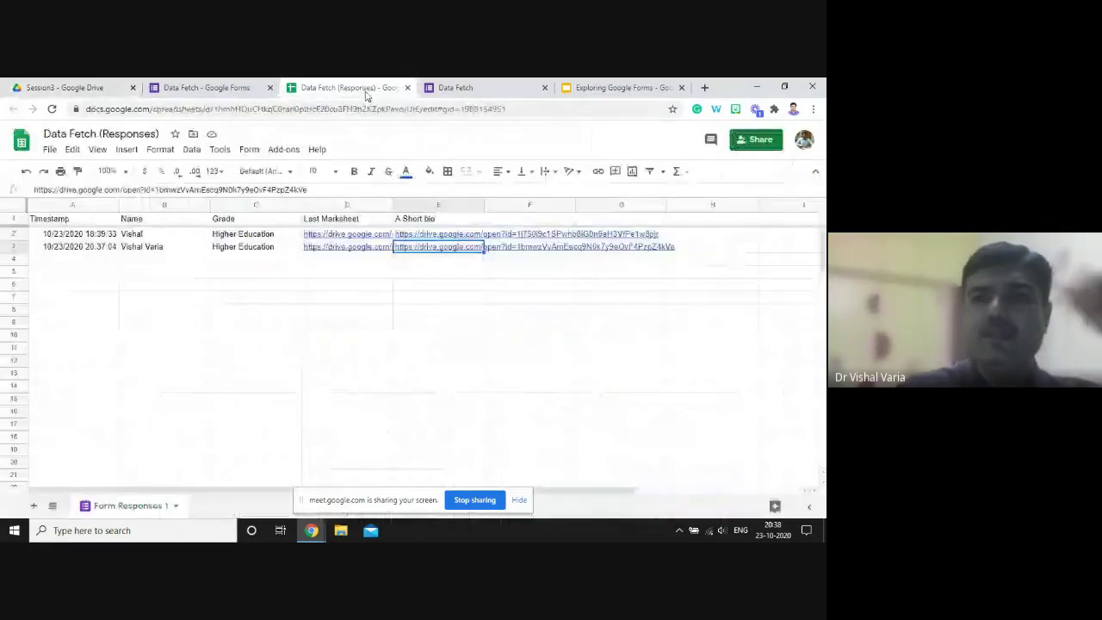
pyautogui.click(65, 87)
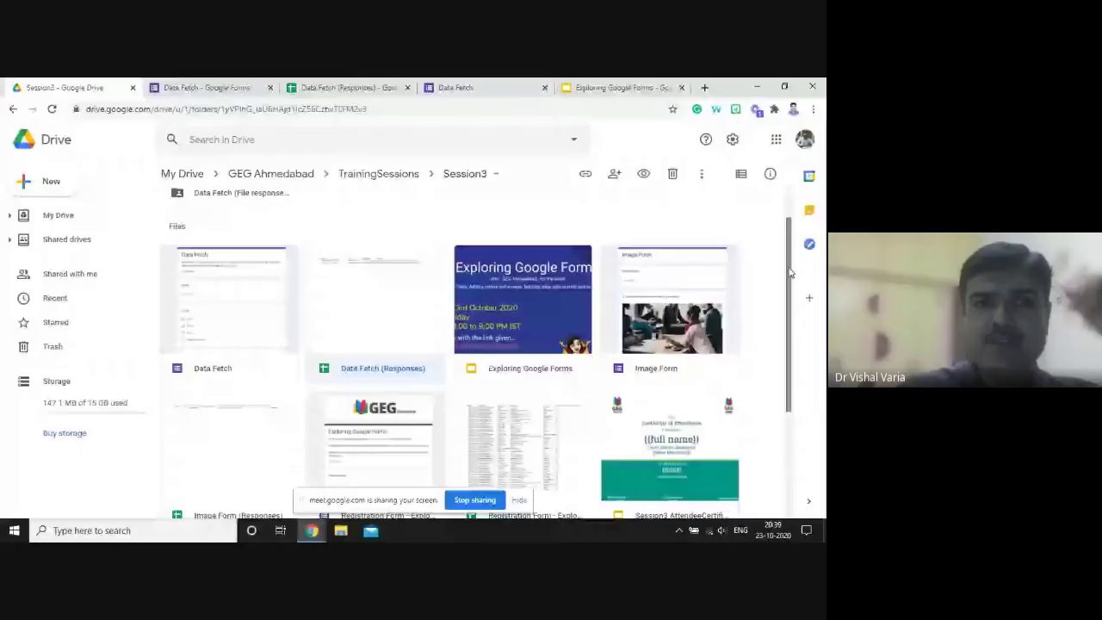
# - Open Data Fetch (File responses) and view the uploaded tiger image in Last Marksheet
pyautogui.click(231, 246)
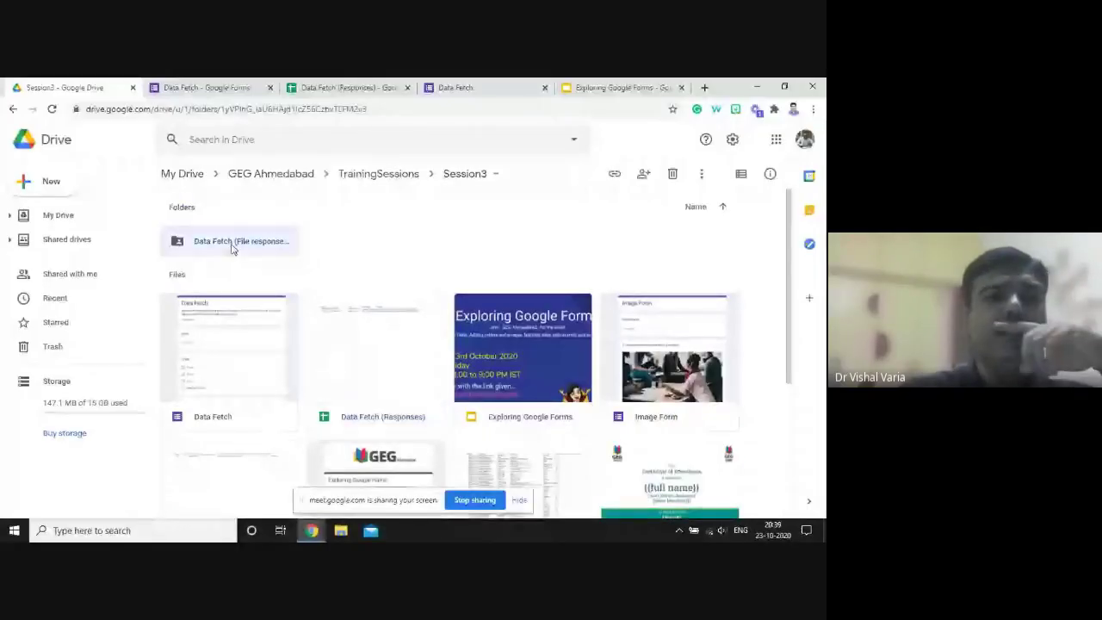
pyautogui.doubleClick(233, 243)
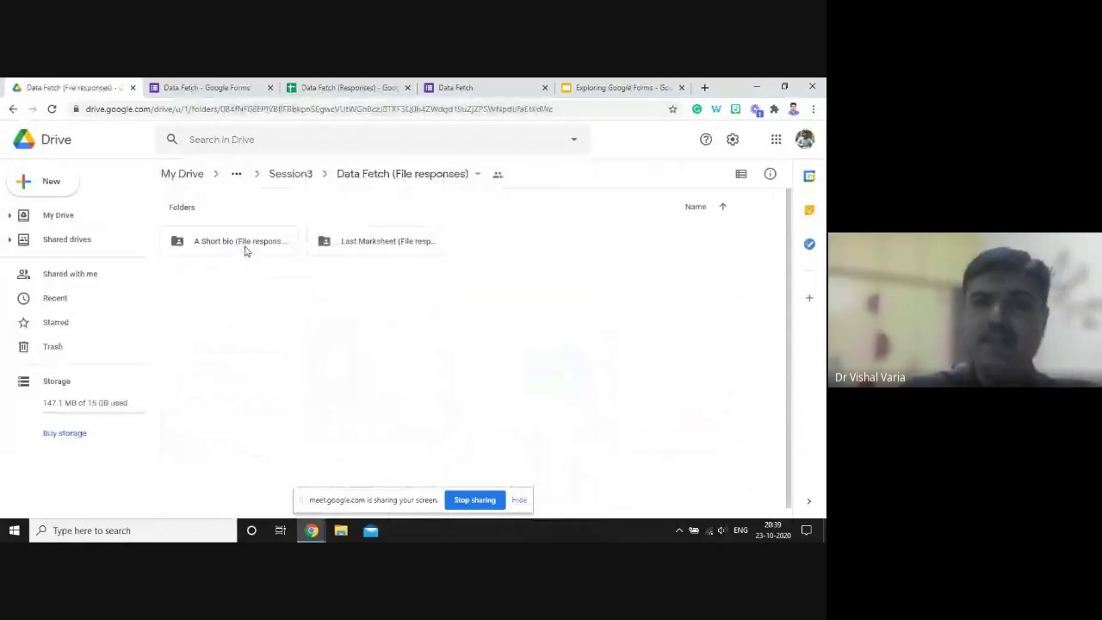
pyautogui.click(246, 250)
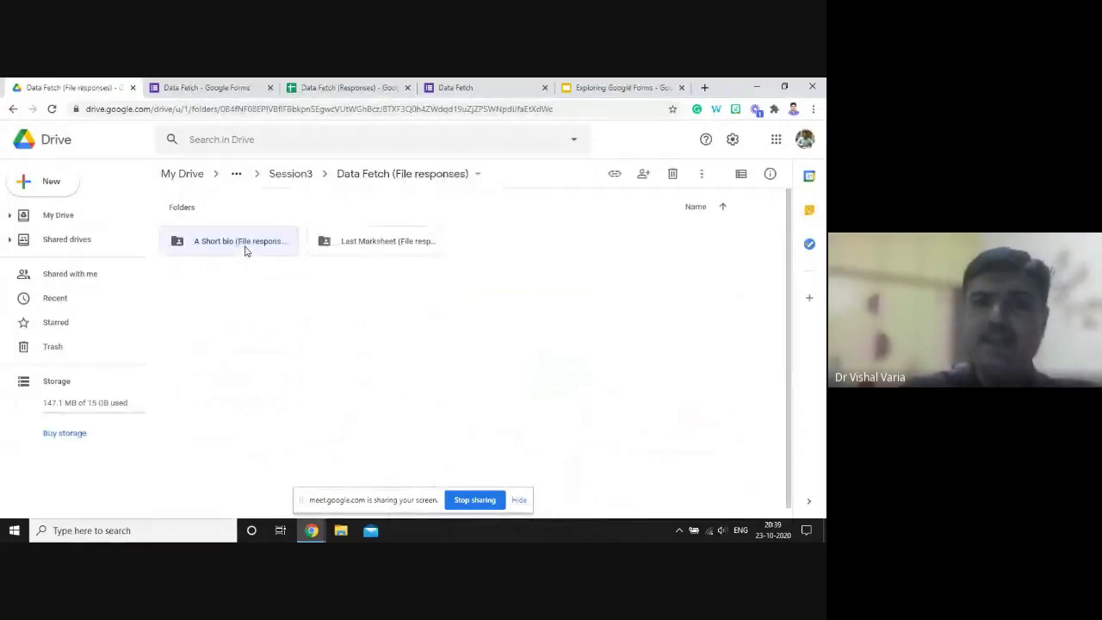
pyautogui.click(390, 254)
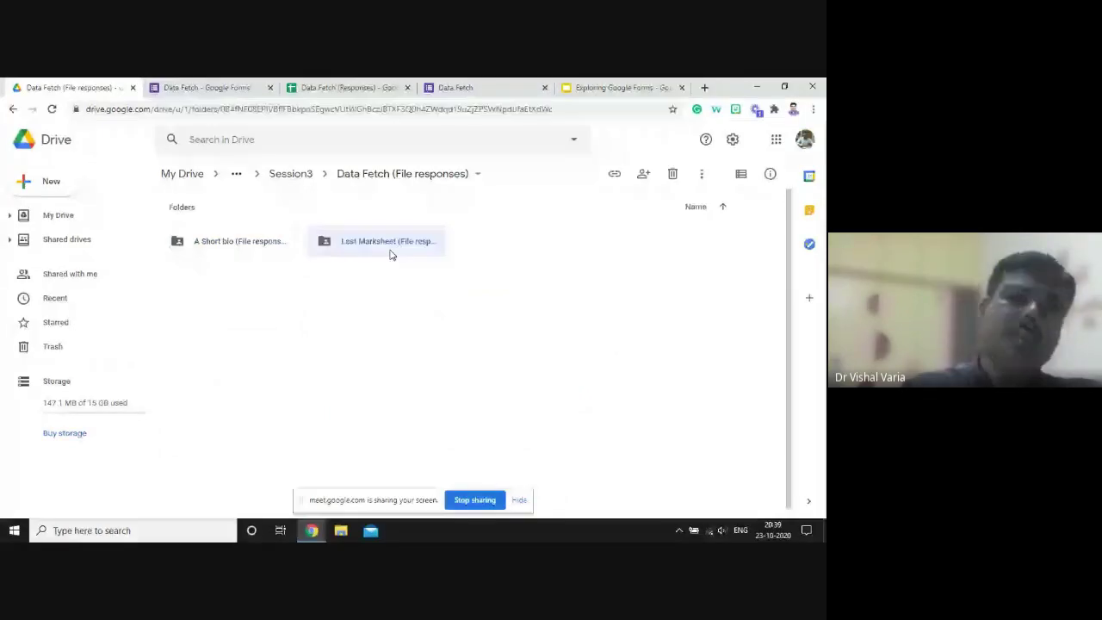
pyautogui.doubleClick(390, 249)
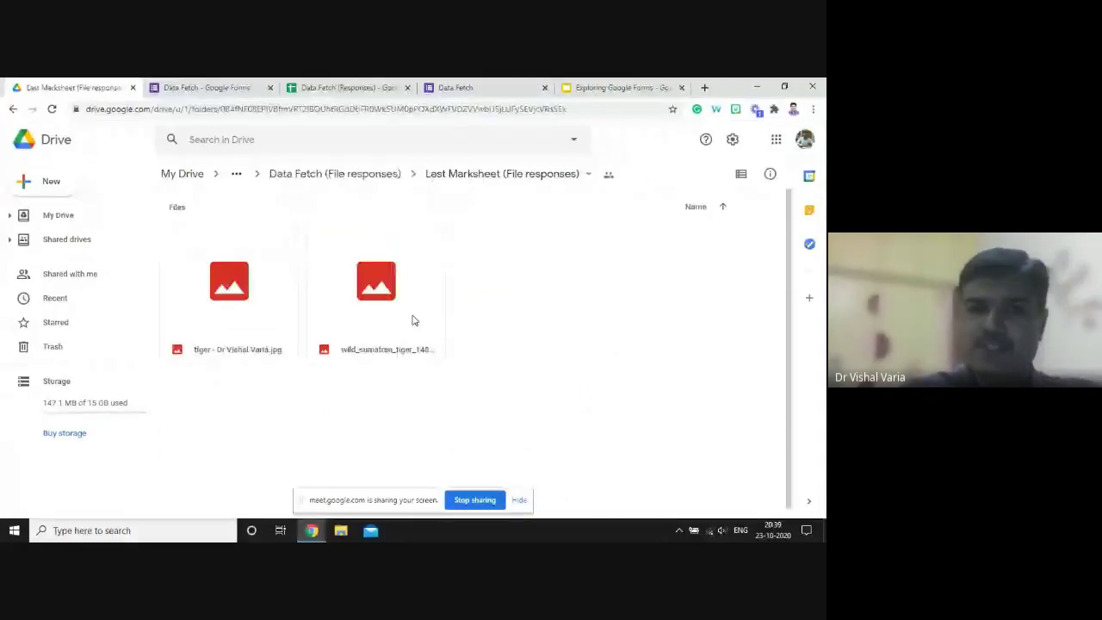
pyautogui.click(376, 340)
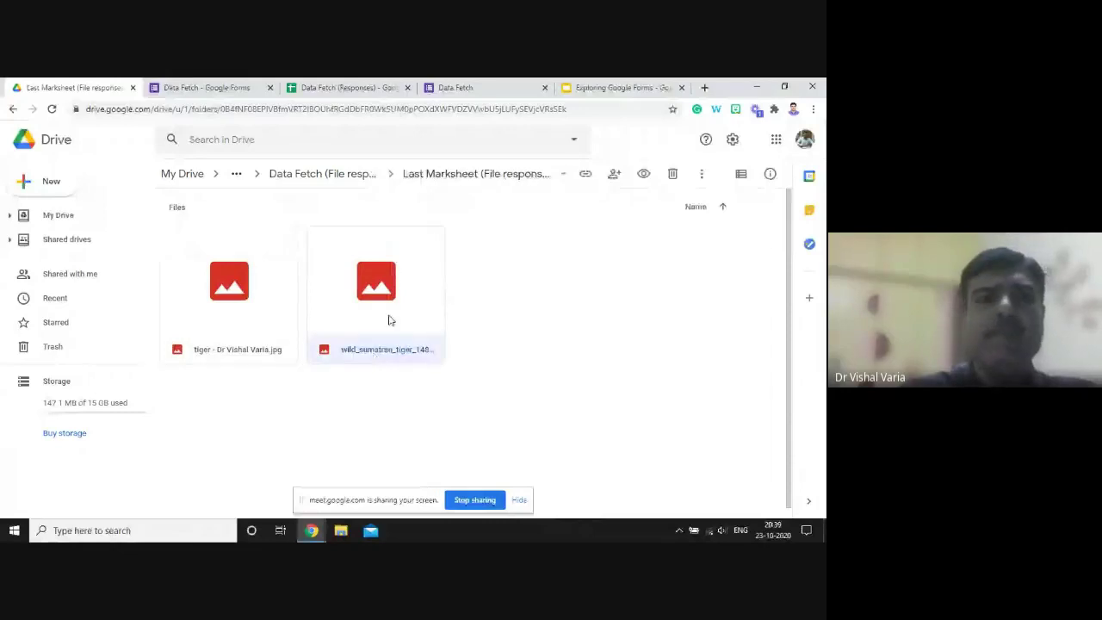
pyautogui.click(338, 175)
# - Look through the A Short bio video uploads, then return to the Session3 folder
pyautogui.click(249, 249)
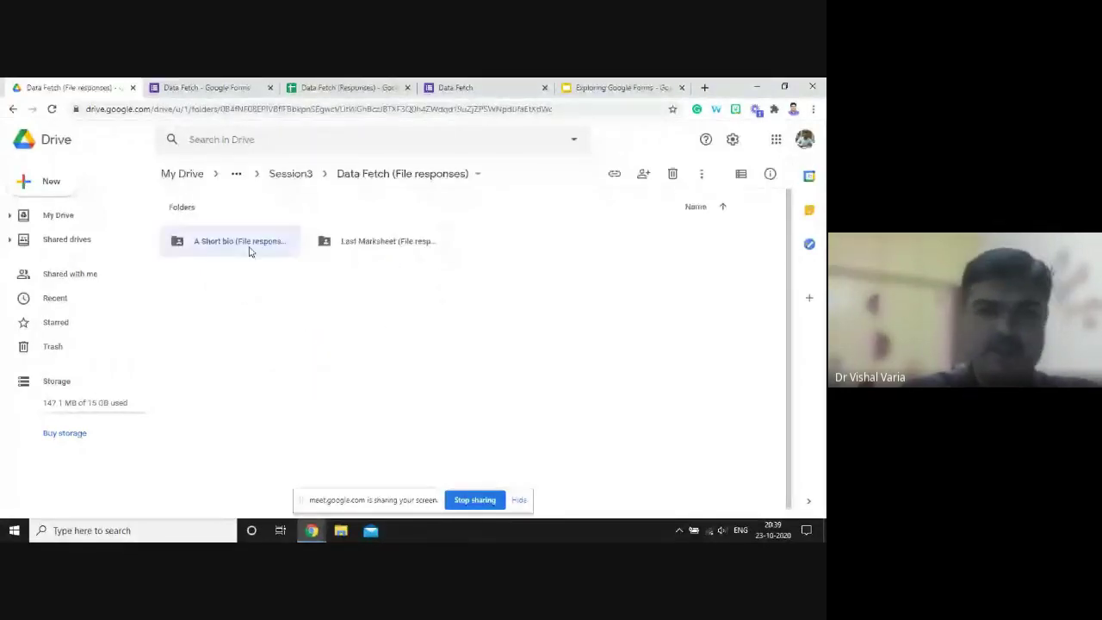
pyautogui.doubleClick(249, 249)
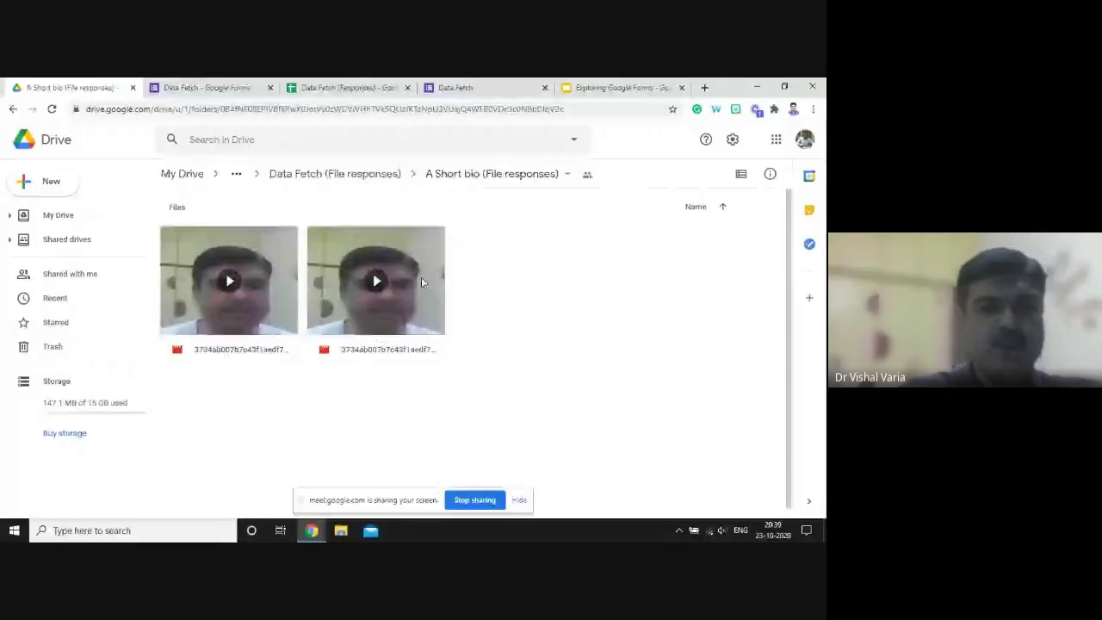
pyautogui.click(299, 177)
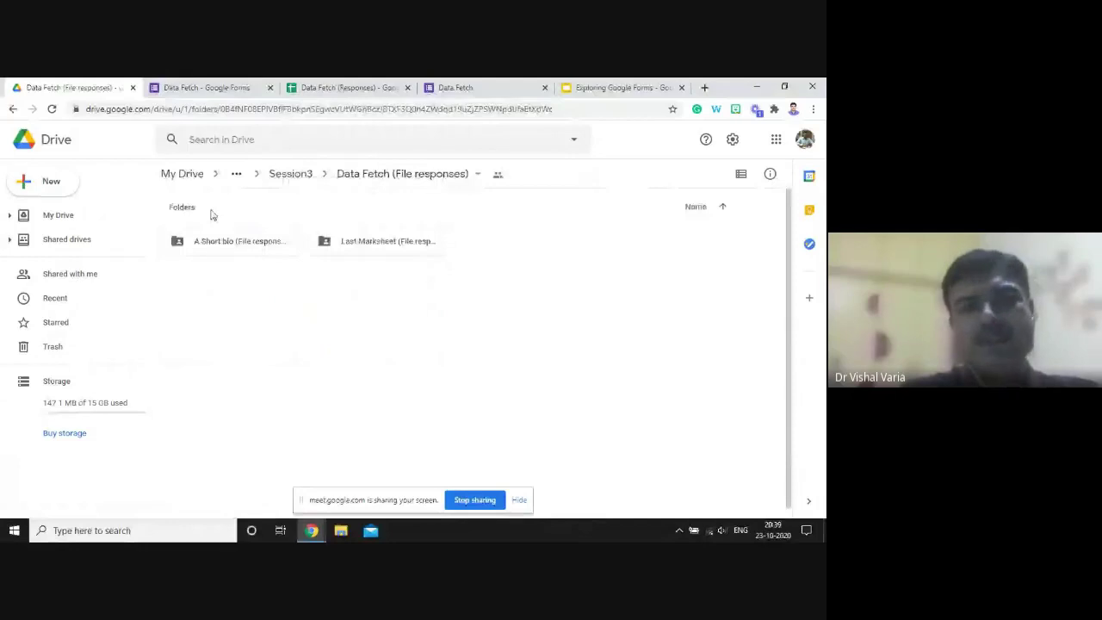
pyautogui.click(290, 175)
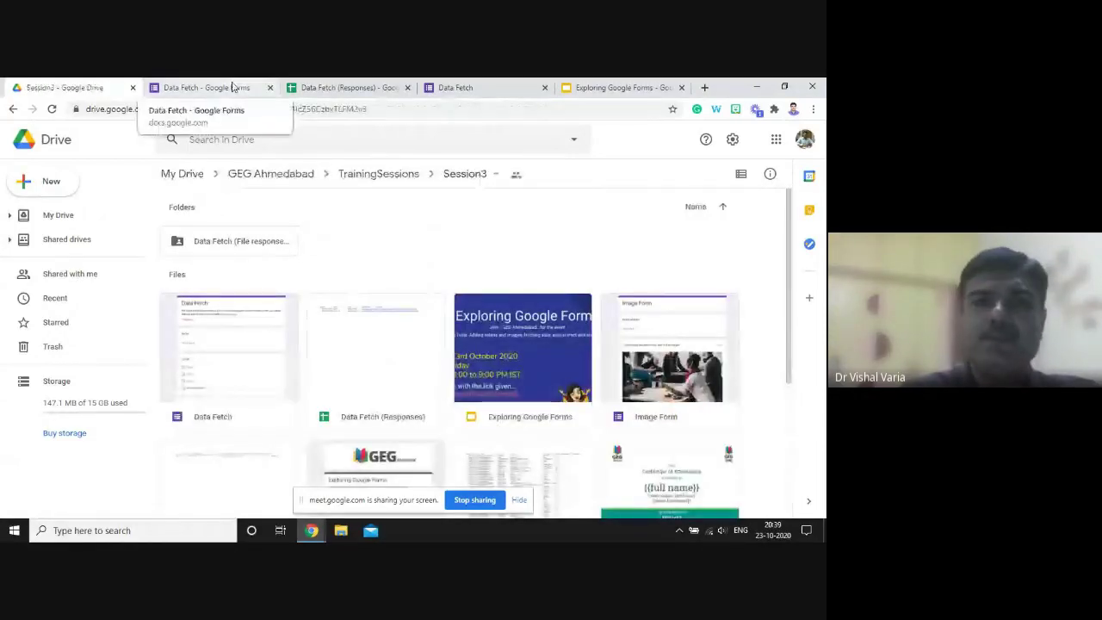
pyautogui.click(232, 87)
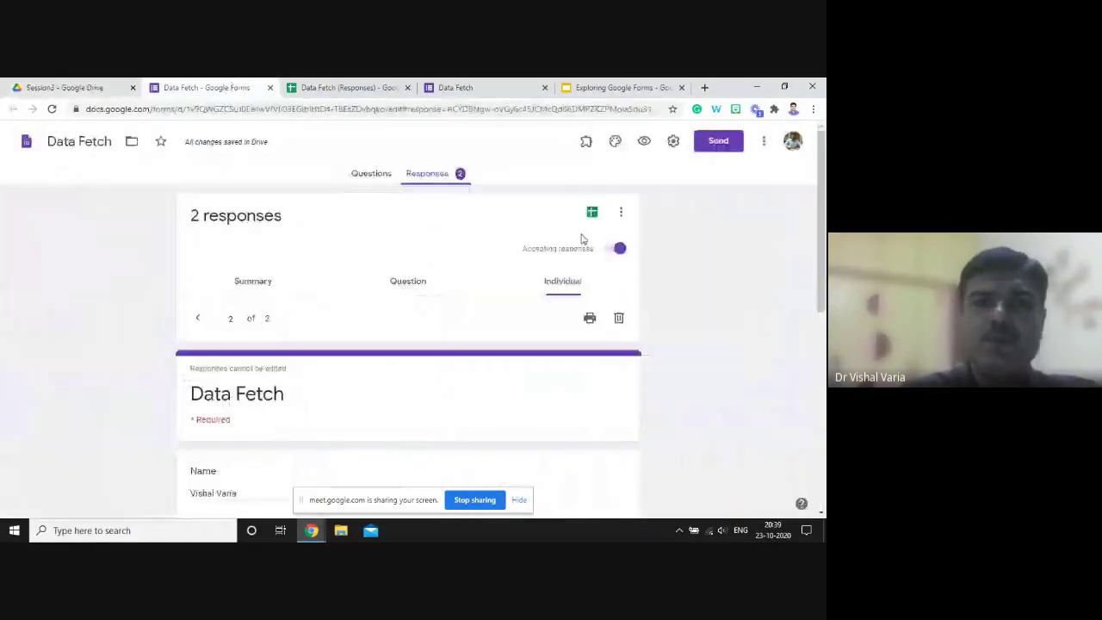
# - Show the form's questions, close the extra tab, and select the grade question ending in Higher Education
pyautogui.click(387, 182)
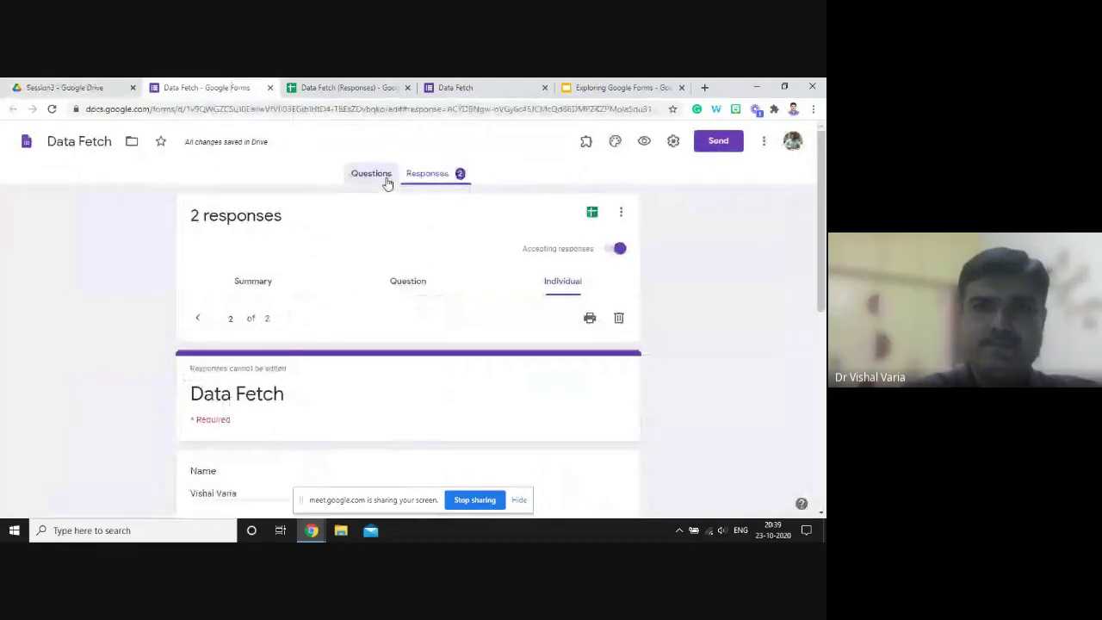
pyautogui.click(544, 86)
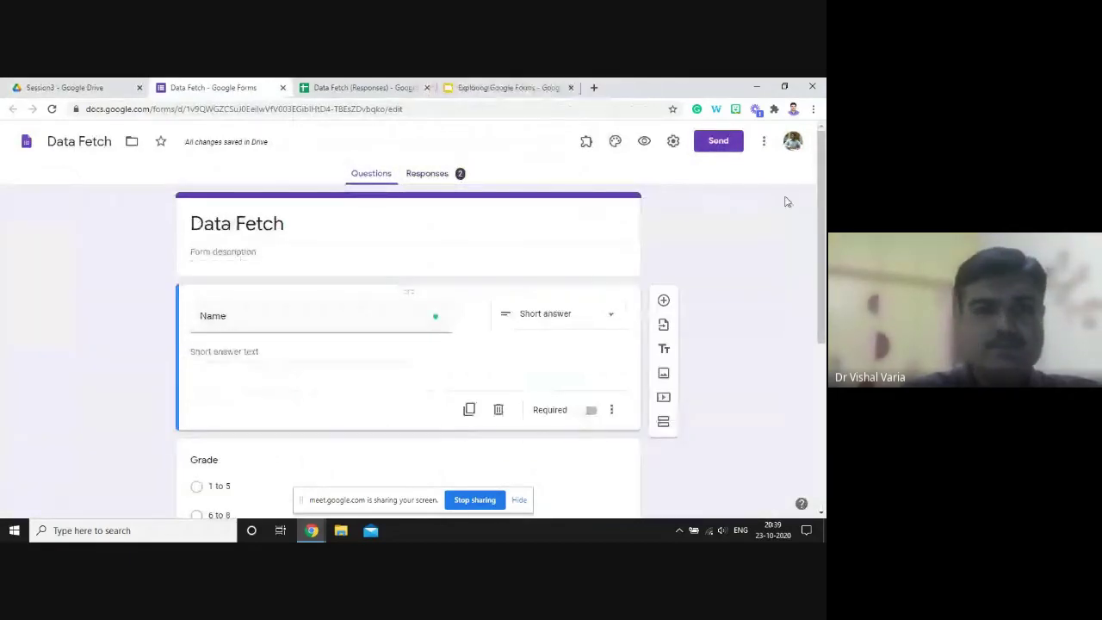
pyautogui.scroll(-4, 821, 216)
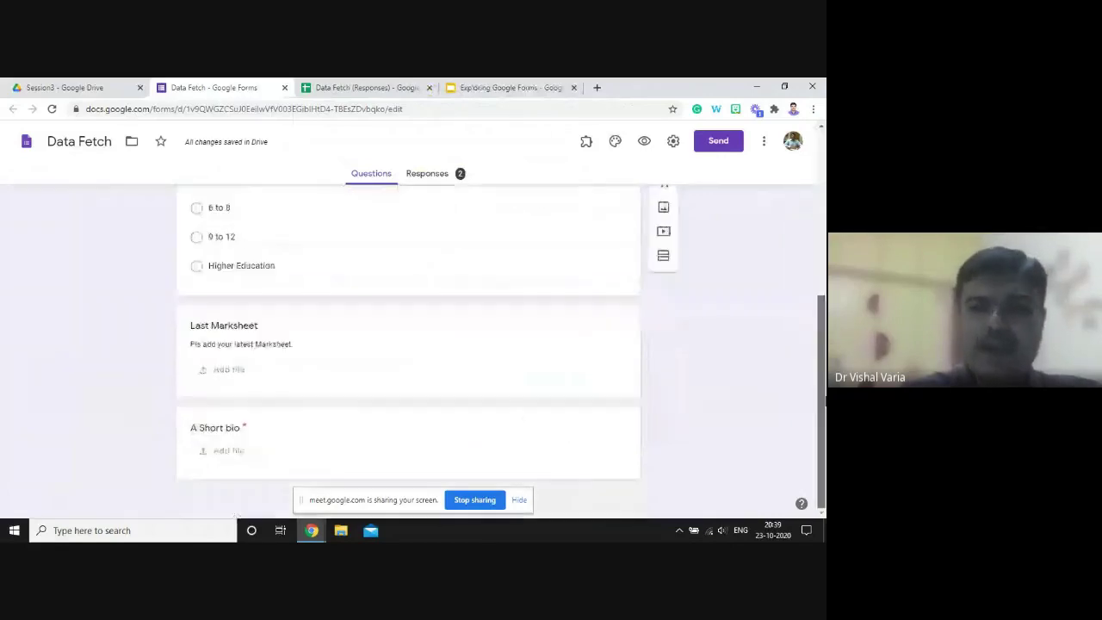
pyautogui.click(634, 458)
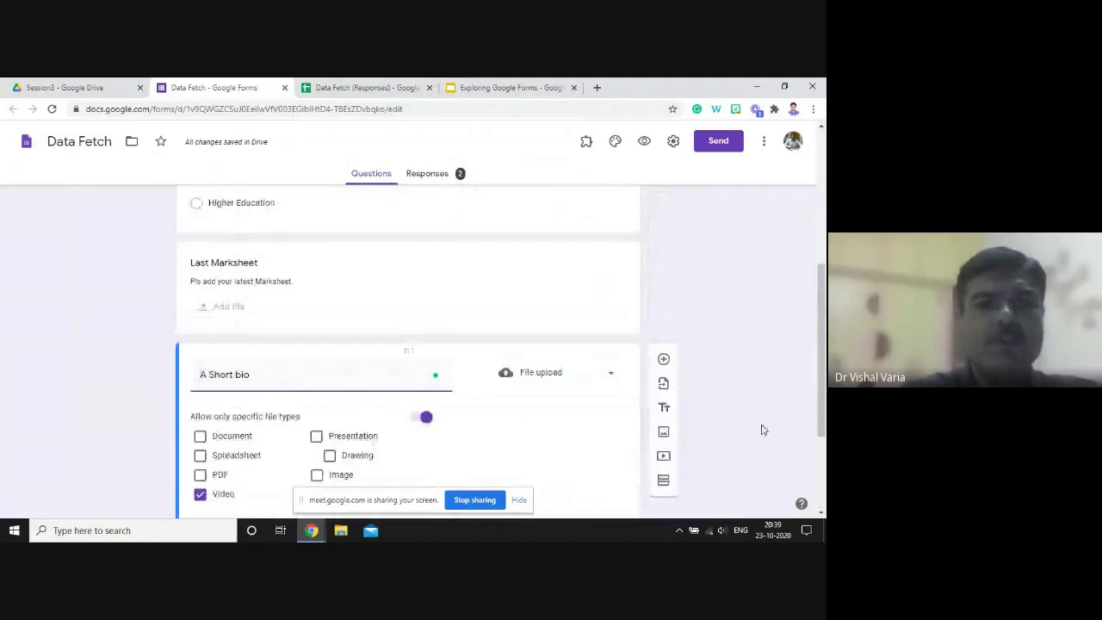
pyautogui.click(599, 313)
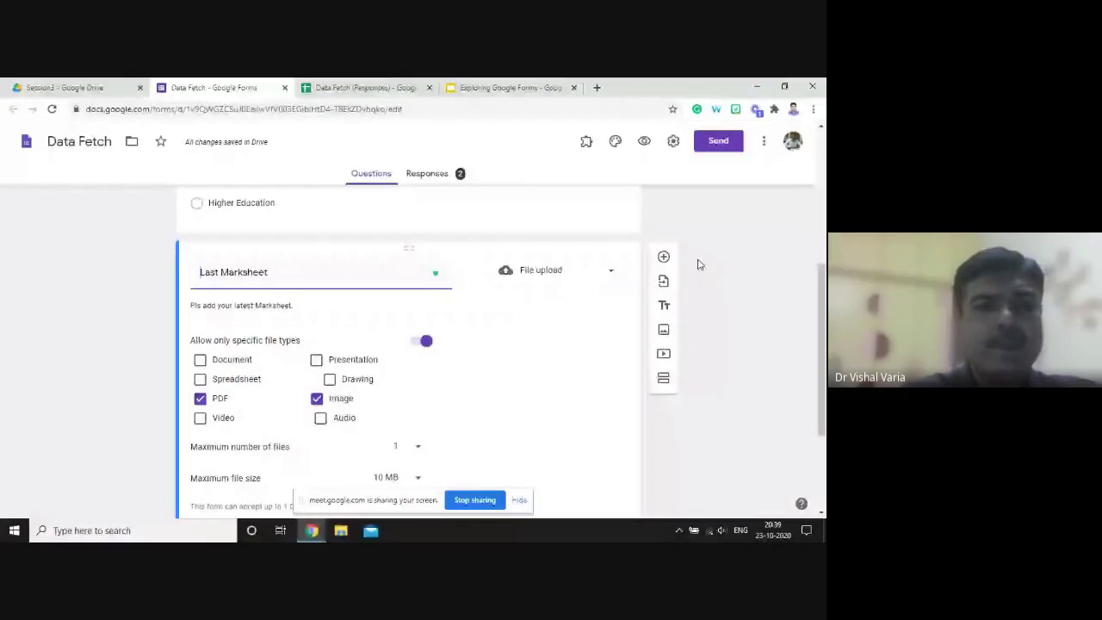
pyautogui.click(626, 224)
# - Add a new question titled 'Pls upload your PP photo' below the grade question
pyautogui.click(663, 237)
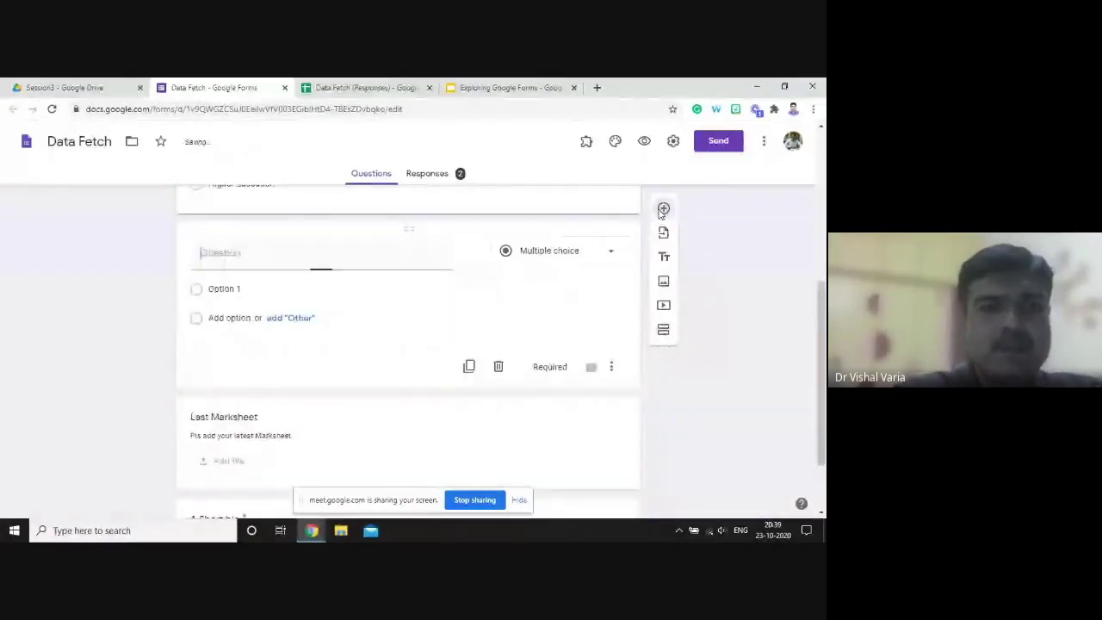
pyautogui.write('Pls')
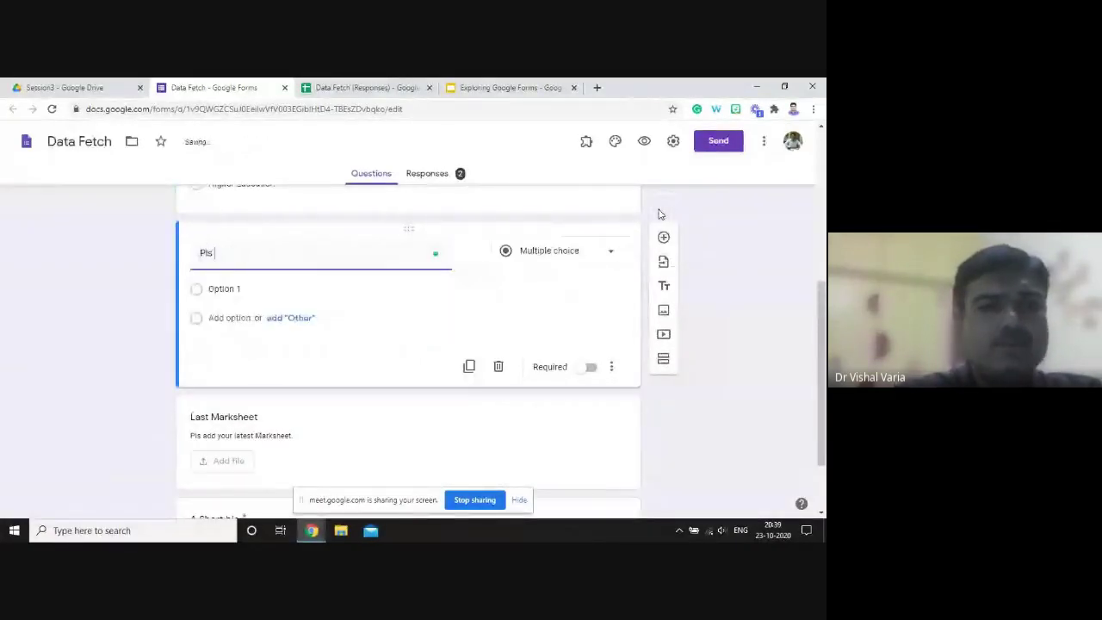
pyautogui.write(' supp')
pyautogui.press('BackSpace')
pyautogui.press('BackSpace')
pyautogui.press('BackSpace')
pyautogui.press('BackSpace')
pyautogui.write('upload your')
pyautogui.press('BackSpace')
pyautogui.press('BackSpace')
pyautogui.press('BackSpace')
pyautogui.press('BackSpace')
pyautogui.write('o')
pyautogui.press('BackSpace')
pyautogui.write('your PP ')
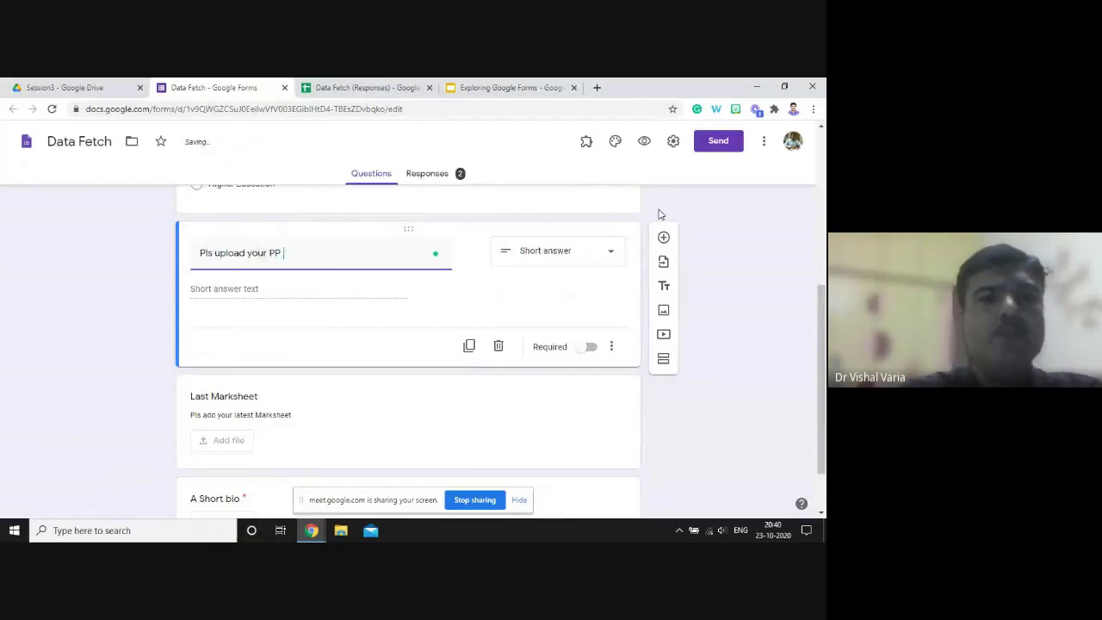
pyautogui.write('photo')
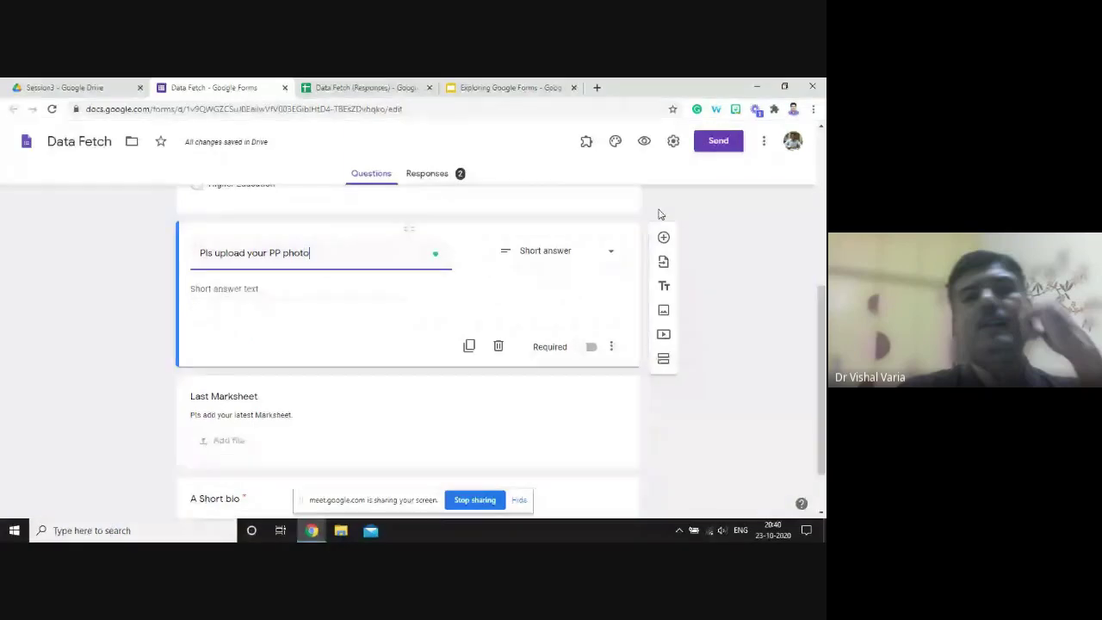
# - Make it a File upload question accepting only PDF and Image files, maximum 10 MB
pyautogui.click(581, 262)
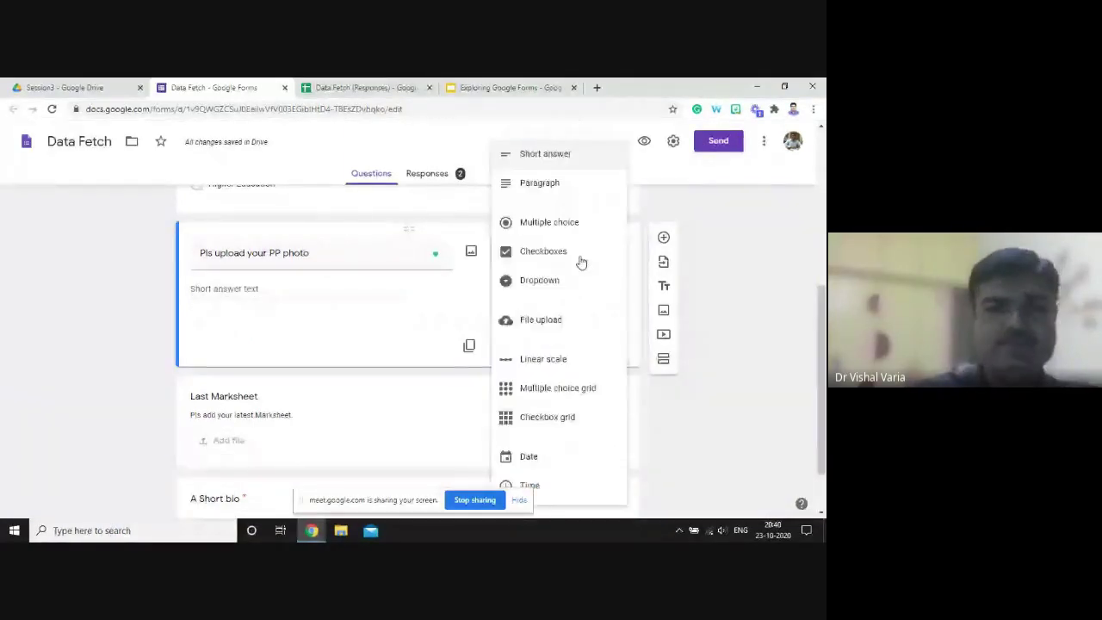
pyautogui.click(552, 324)
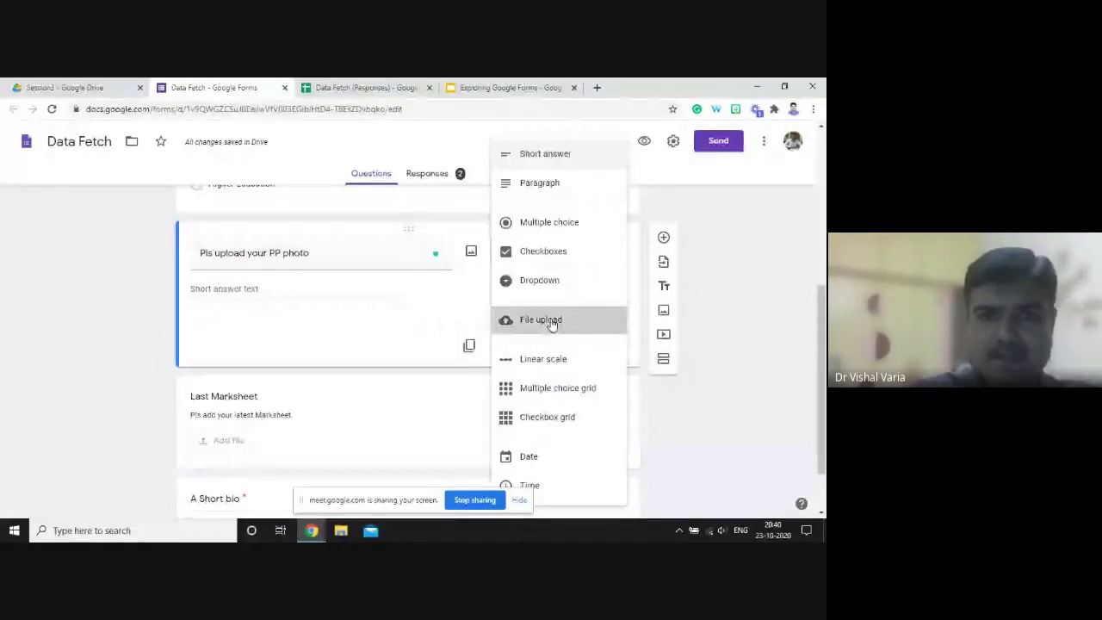
pyautogui.click(552, 324)
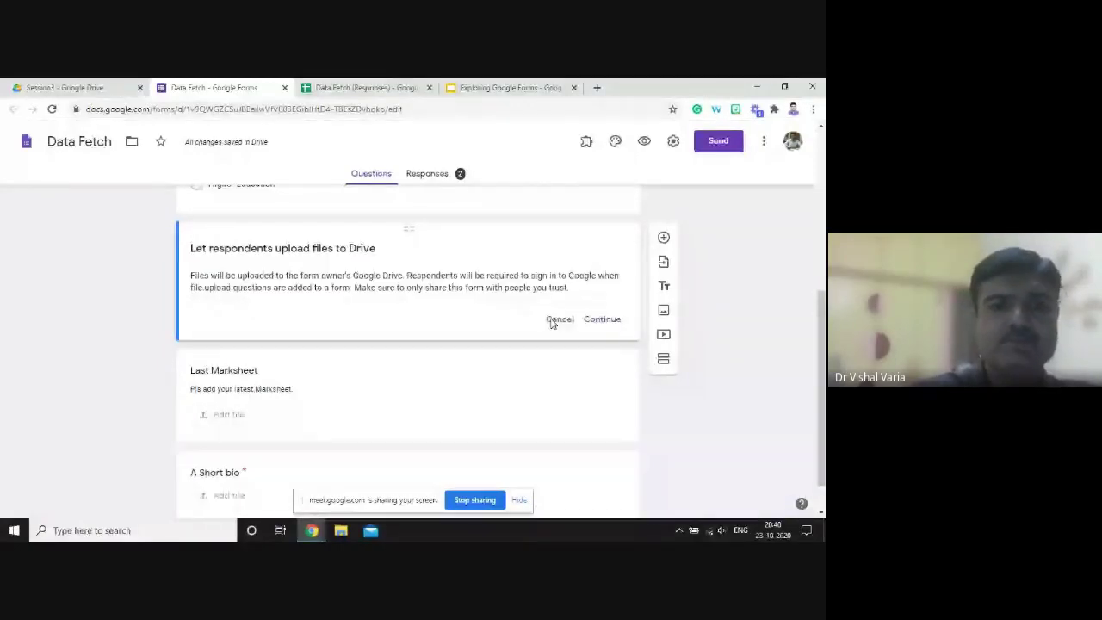
pyautogui.click(609, 319)
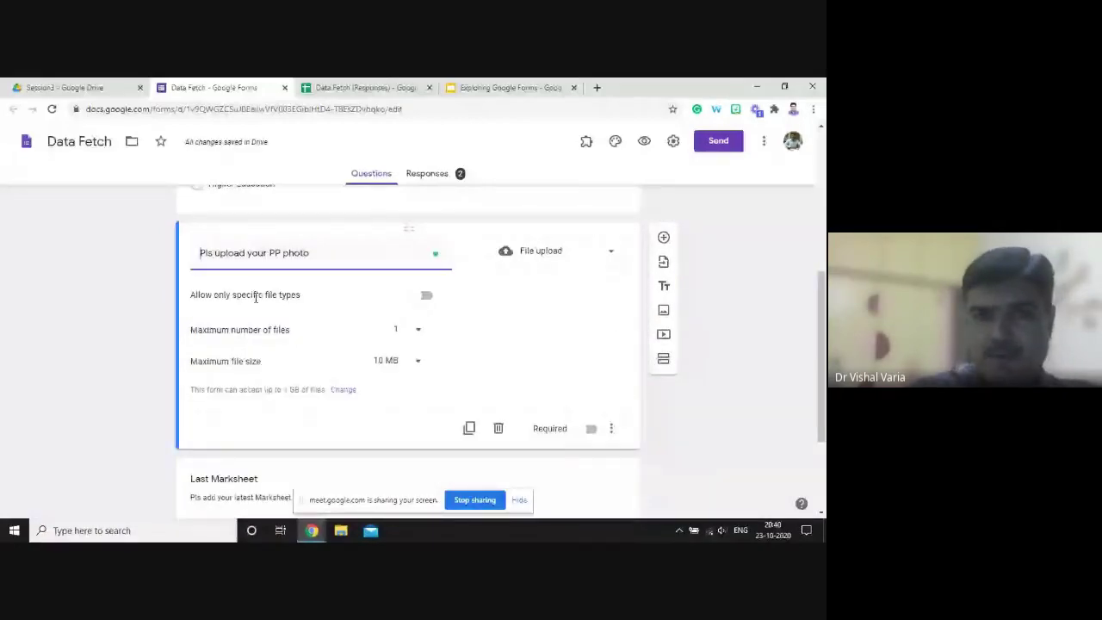
pyautogui.click(426, 296)
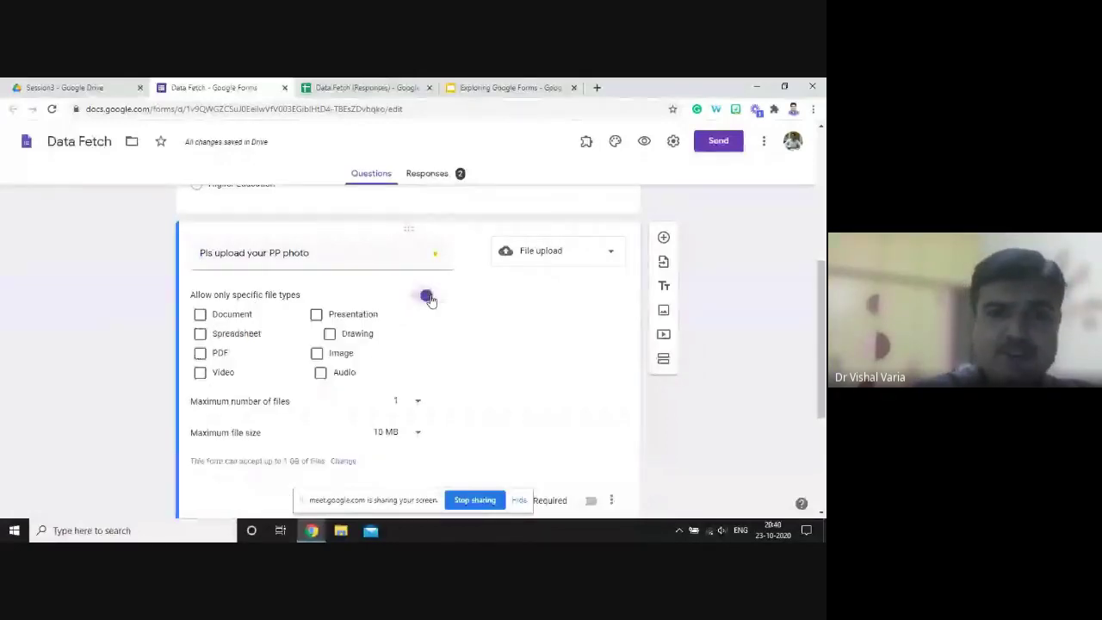
pyautogui.click(317, 354)
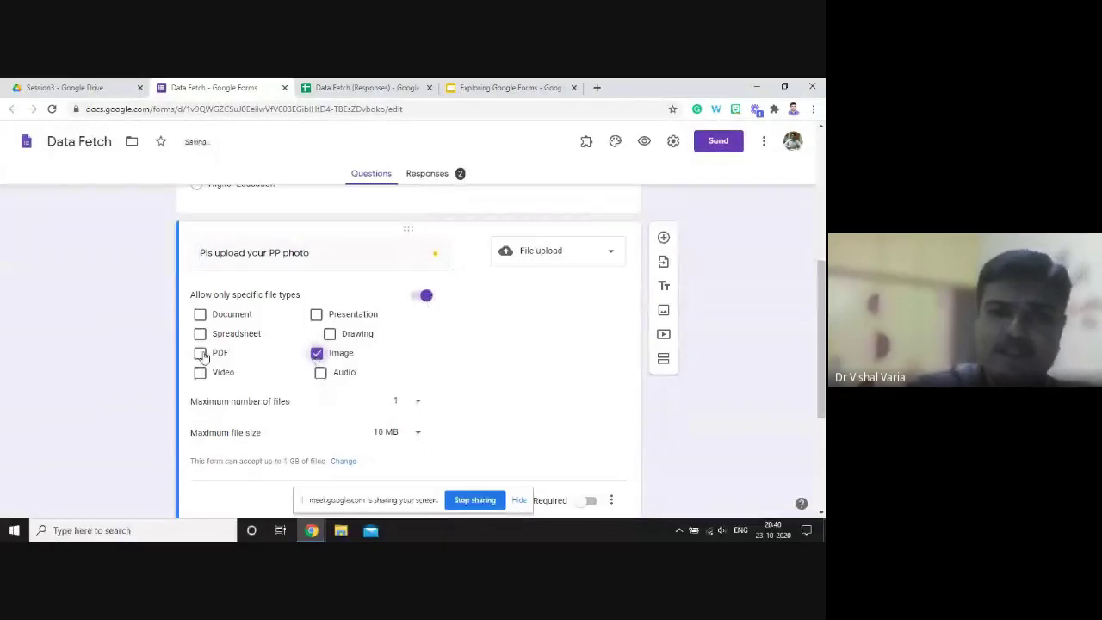
pyautogui.click(200, 354)
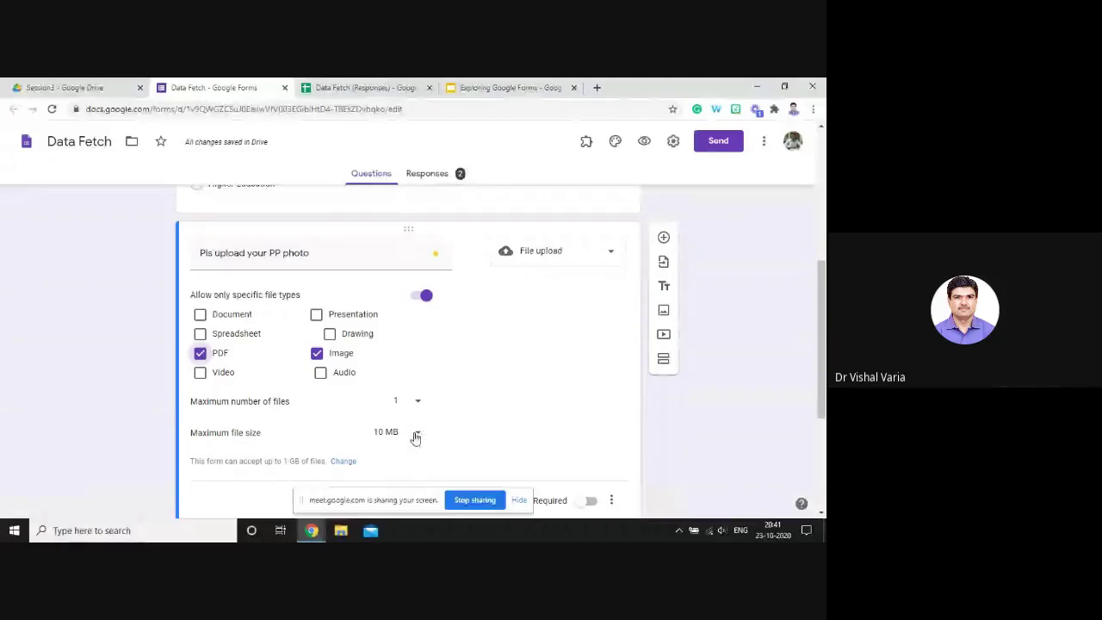
pyautogui.click(415, 436)
pyautogui.click(405, 404)
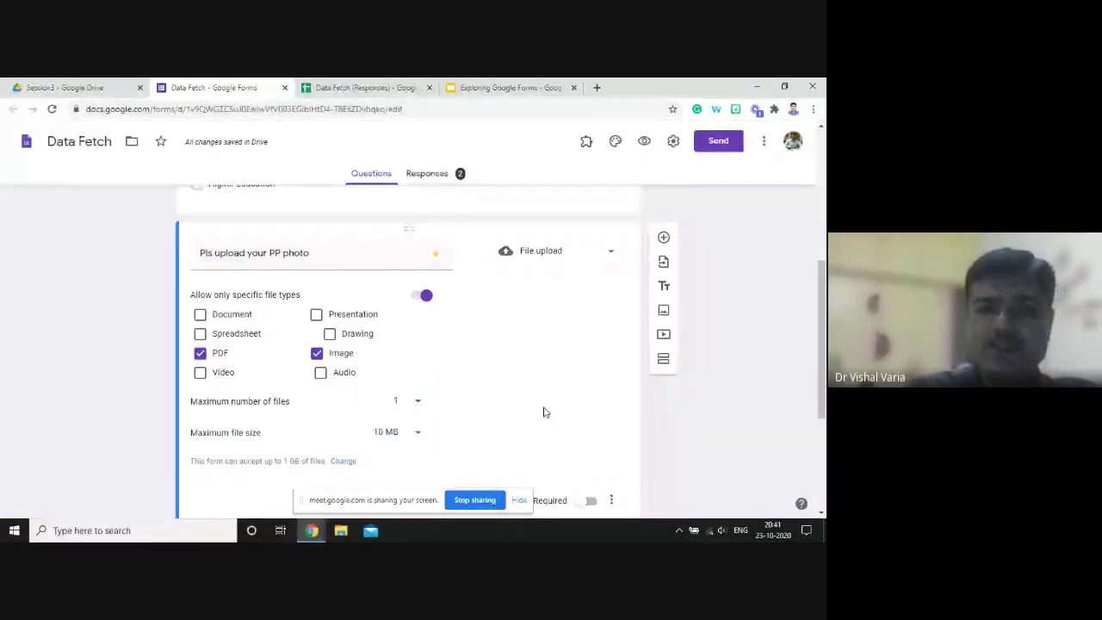
pyautogui.scroll(-1, 817, 381)
pyautogui.moveTo(819, 386); pyautogui.dragTo(818, 358)
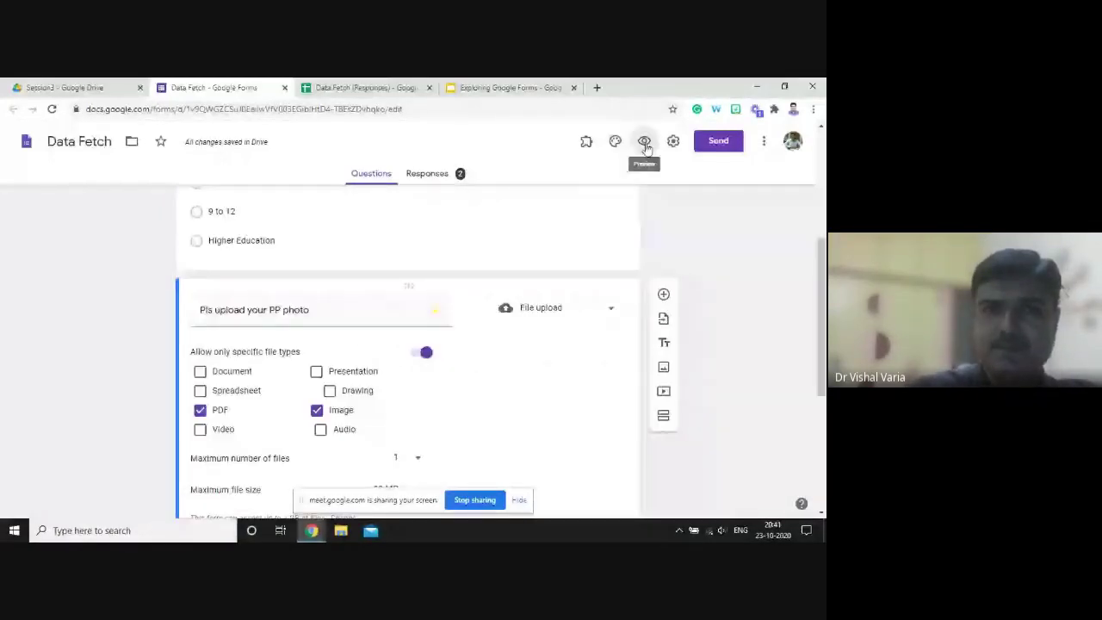
# - Preview the form, upload GEGApac_2210_pic4.png to the photo question, and close the preview
pyautogui.click(644, 141)
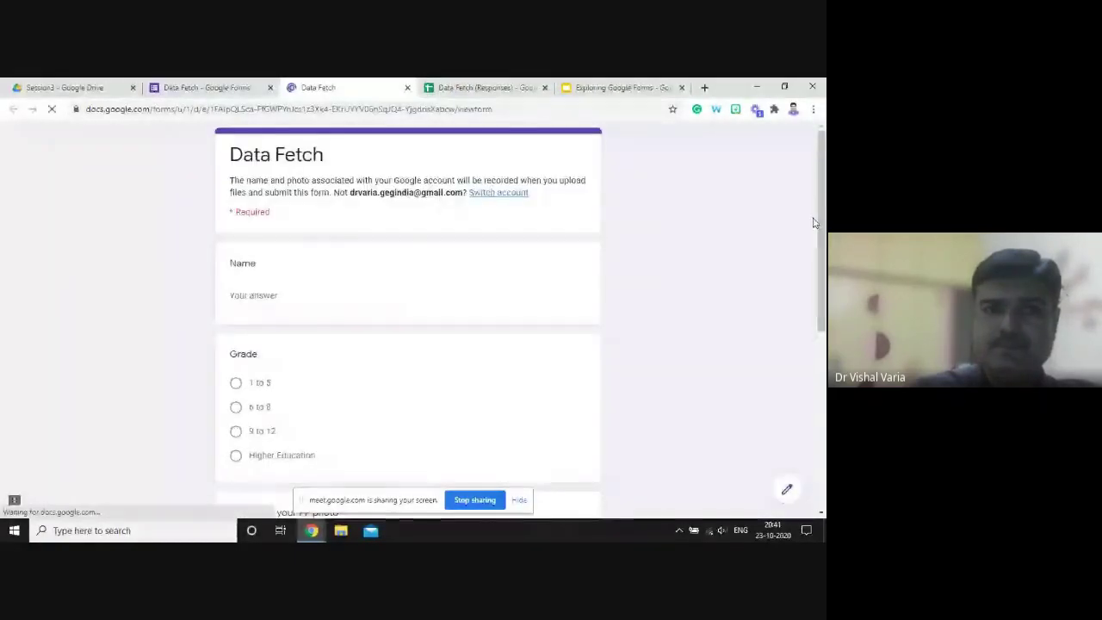
pyautogui.moveTo(818, 221); pyautogui.dragTo(822, 379)
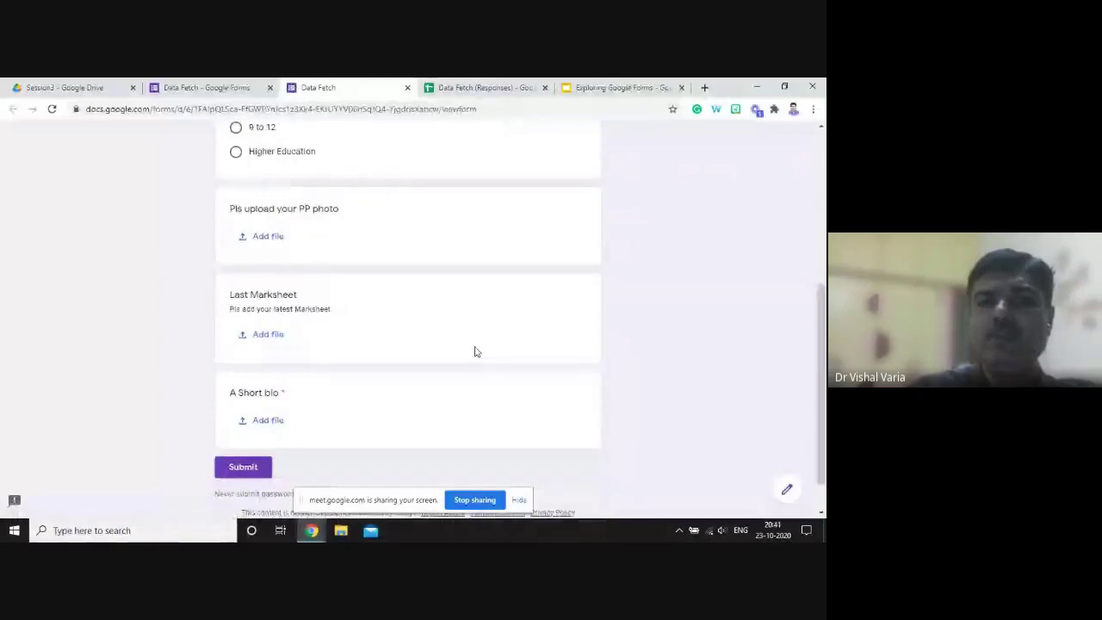
pyautogui.click(278, 238)
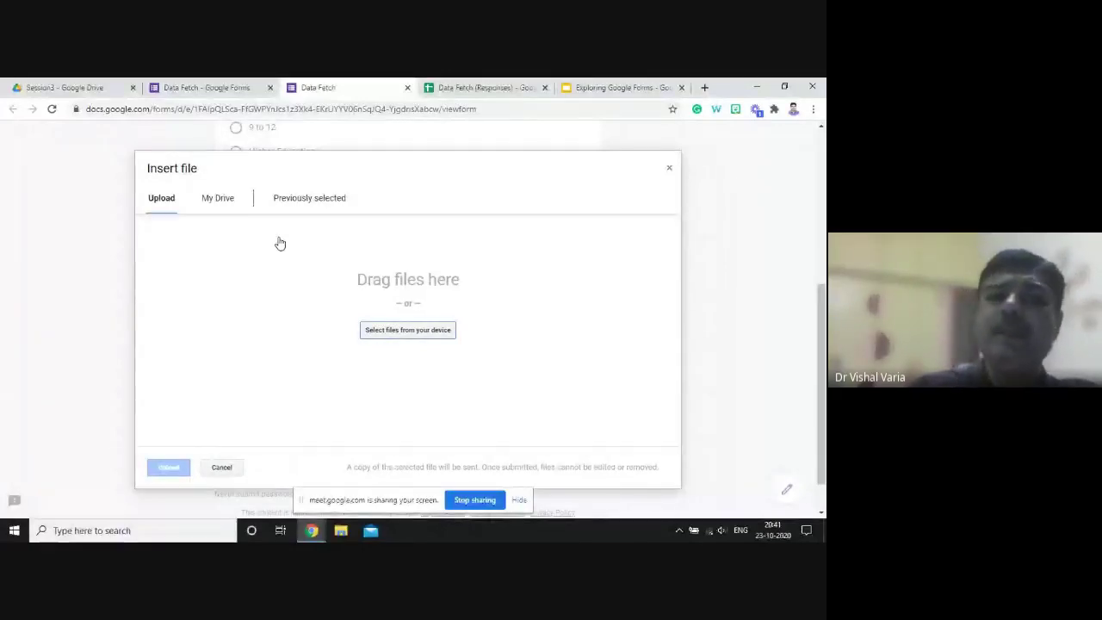
pyautogui.click(381, 333)
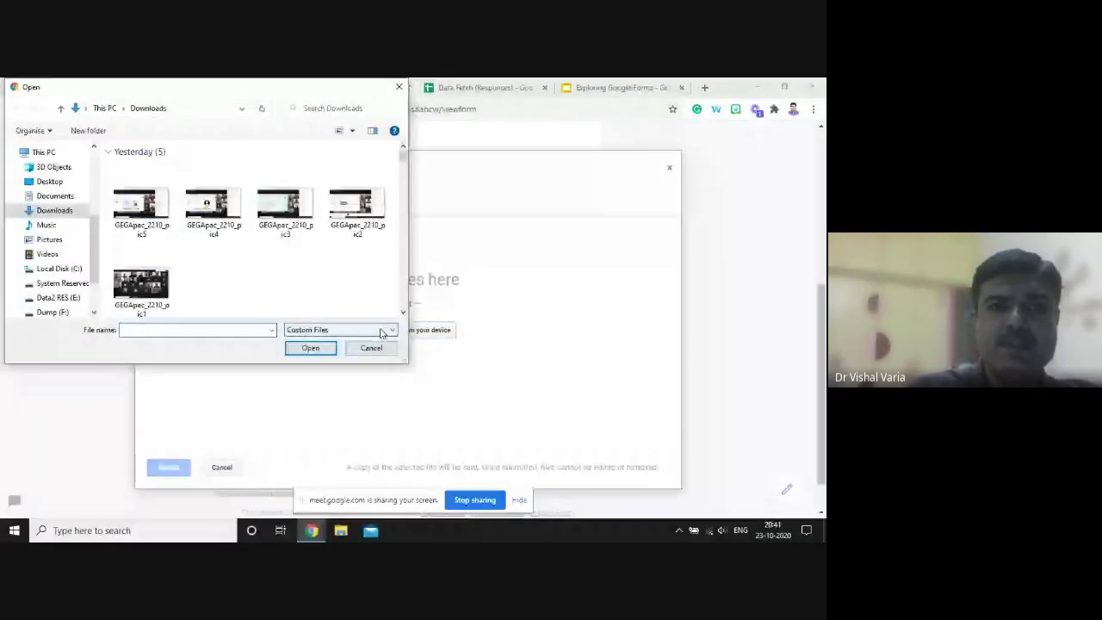
pyautogui.click(214, 185)
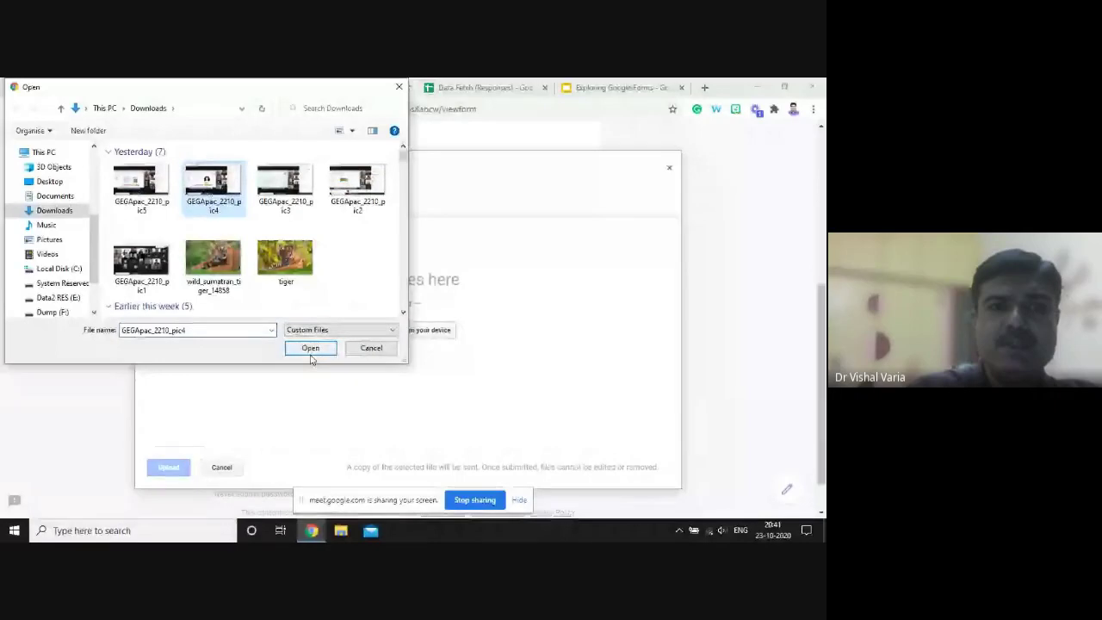
pyautogui.click(309, 349)
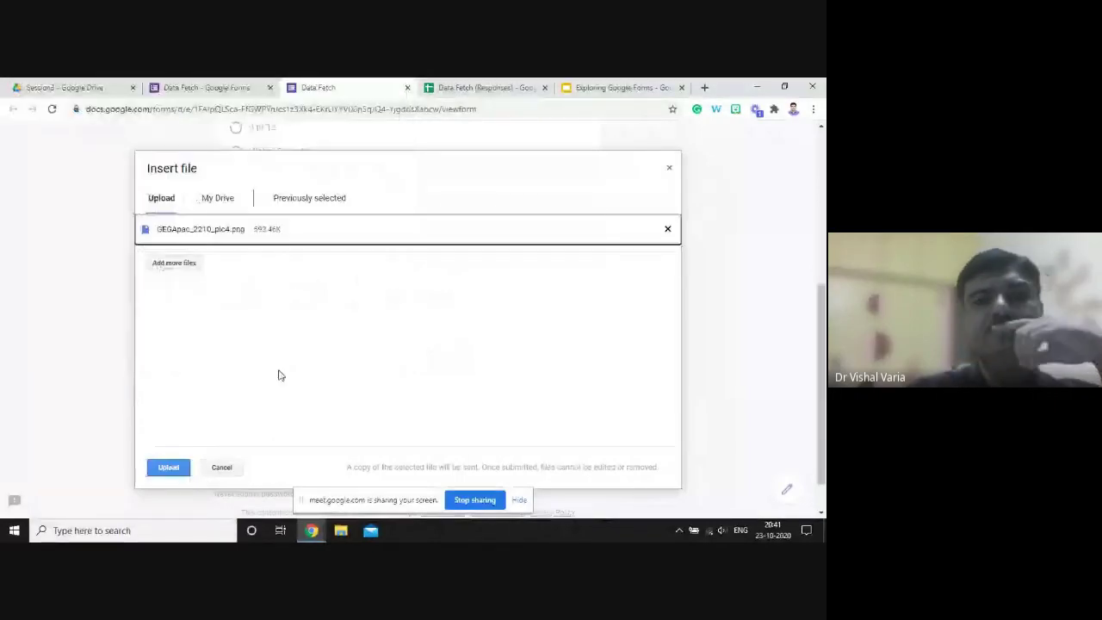
pyautogui.click(182, 470)
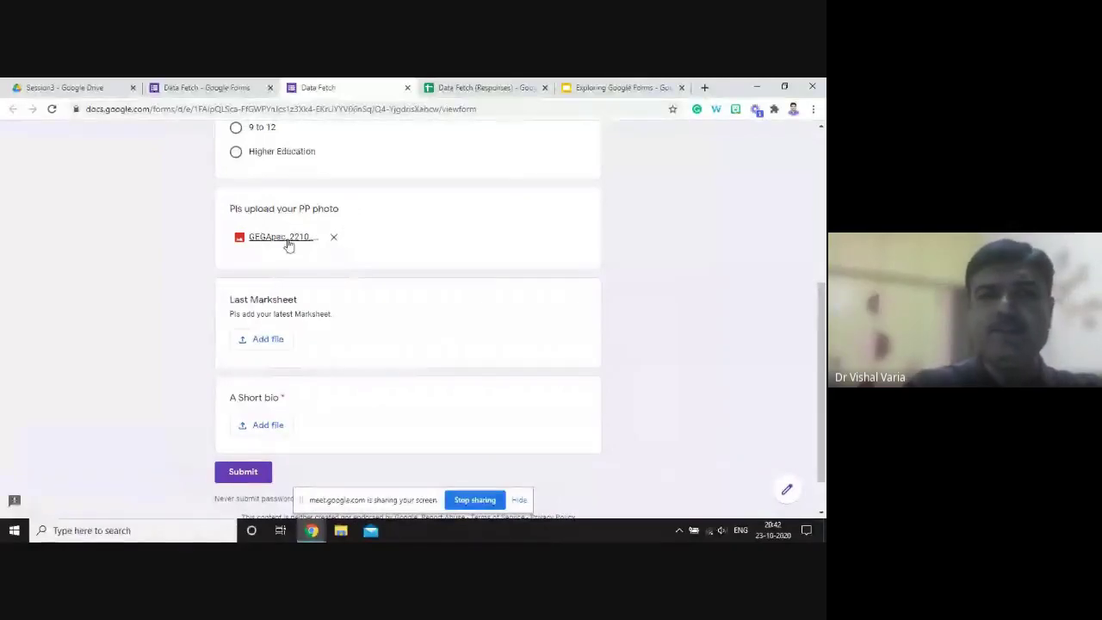
pyautogui.moveTo(822, 319); pyautogui.dragTo(822, 306)
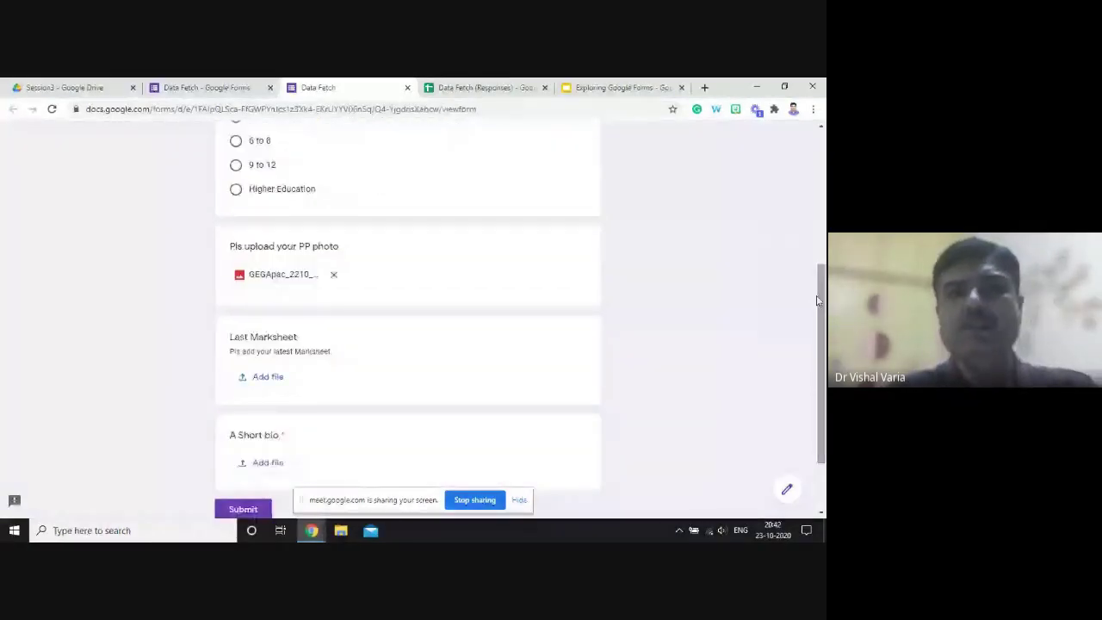
pyautogui.click(407, 88)
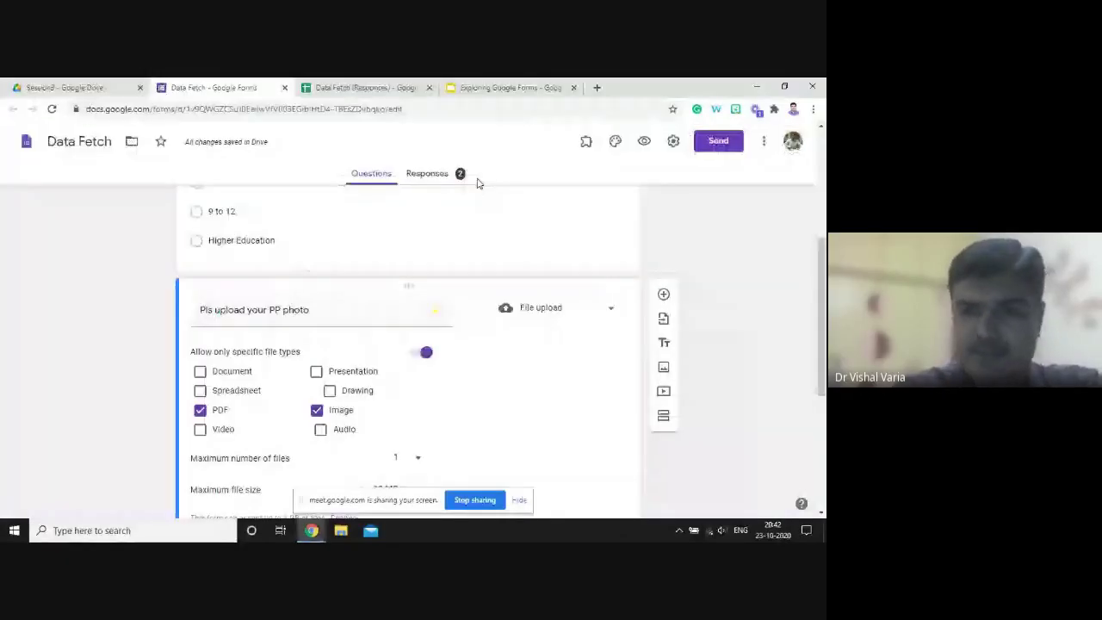
# - Leave the form editor for the Session3 Drive tab, then return to the Google Meet call
pyautogui.hotkey('ctrl', 'shift', 'Tab')
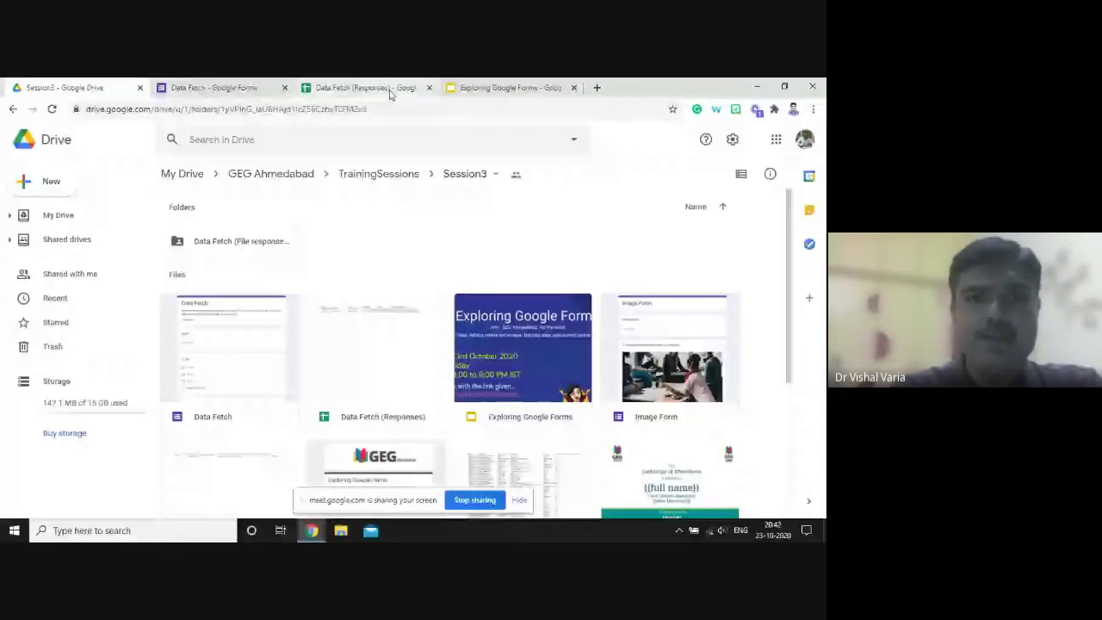
pyautogui.hotkey('alt', 'Tab')
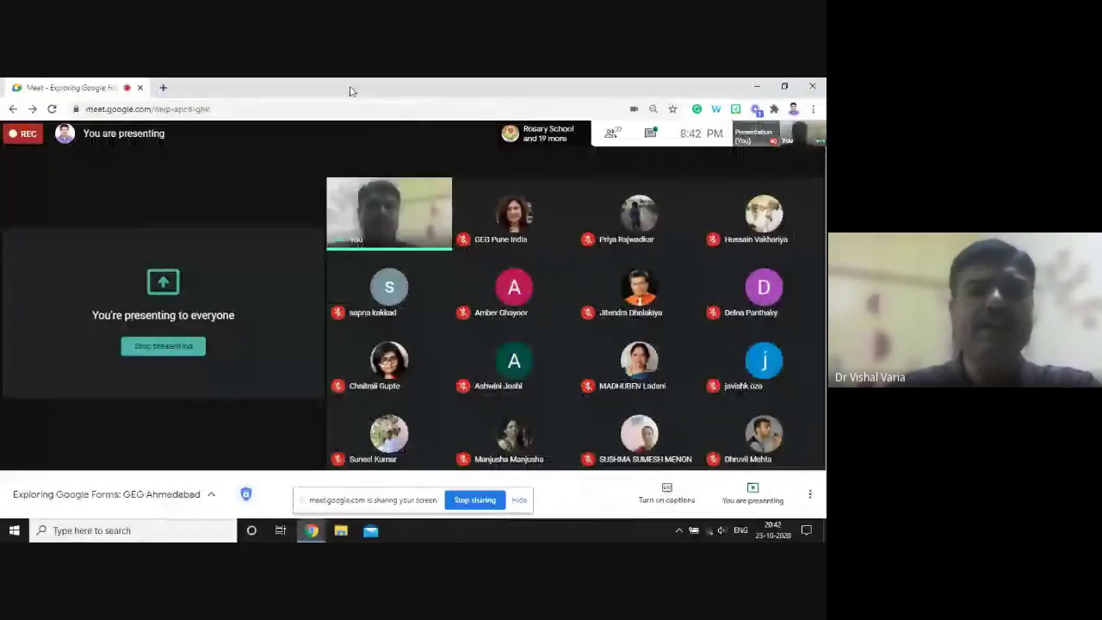
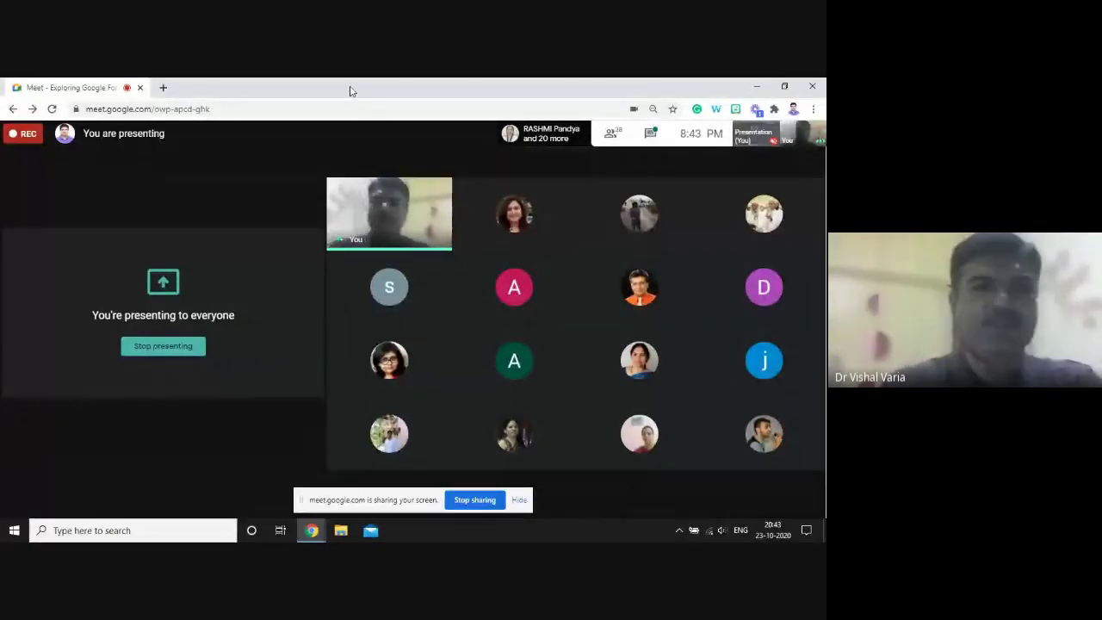
# - From the Session3 Drive folder, create a new Google Form from a template to open the template gallery
pyautogui.hotkey('alt', 'Tab')
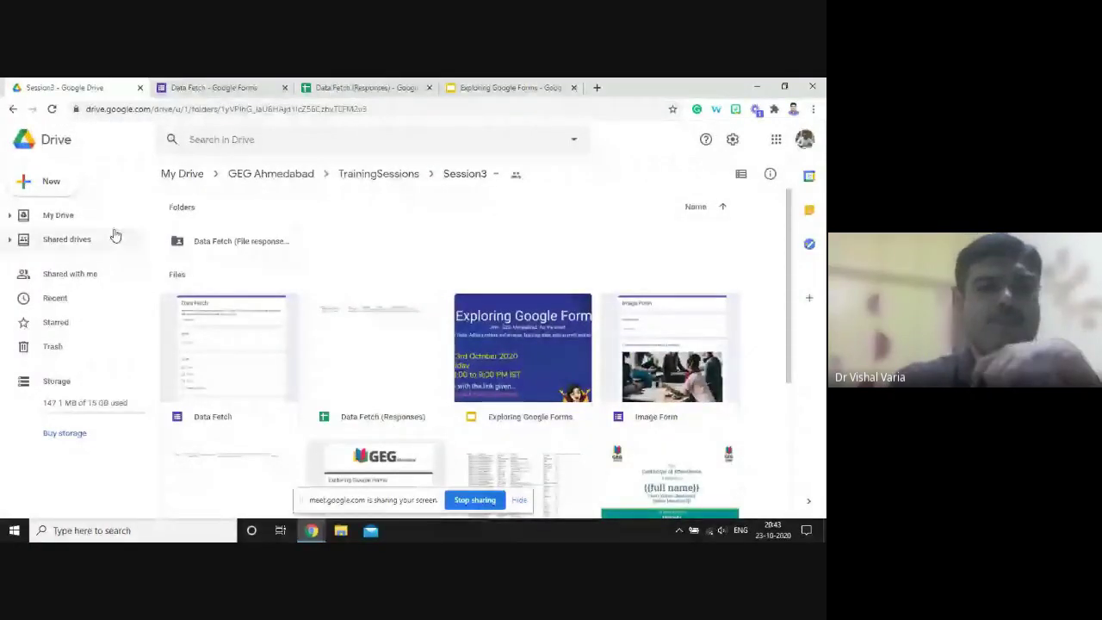
pyautogui.click(60, 184)
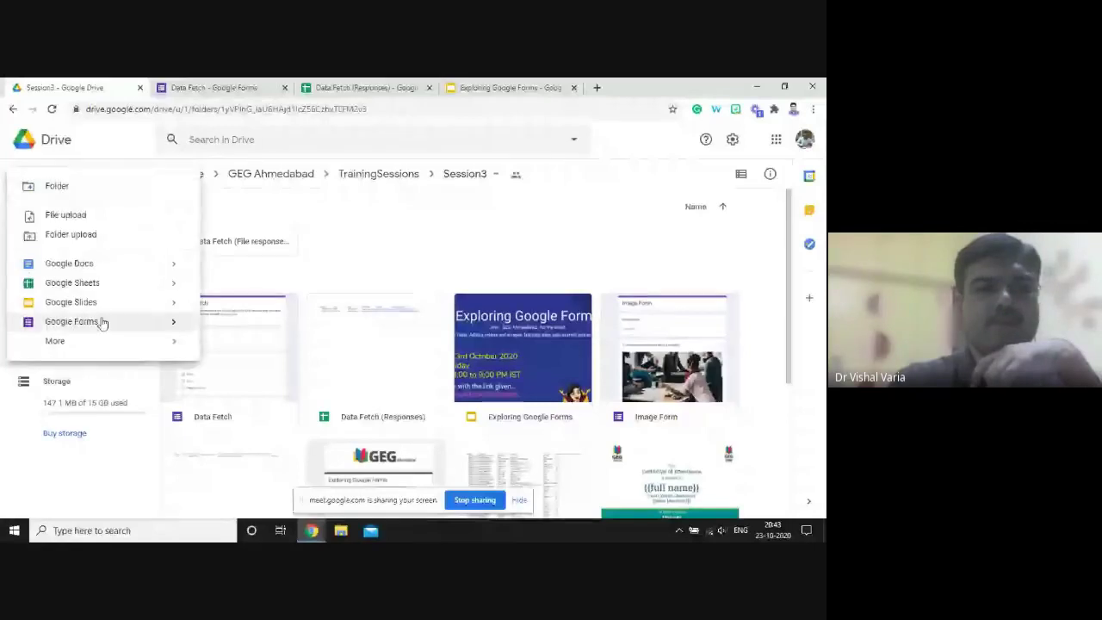
pyautogui.moveTo(177, 319)
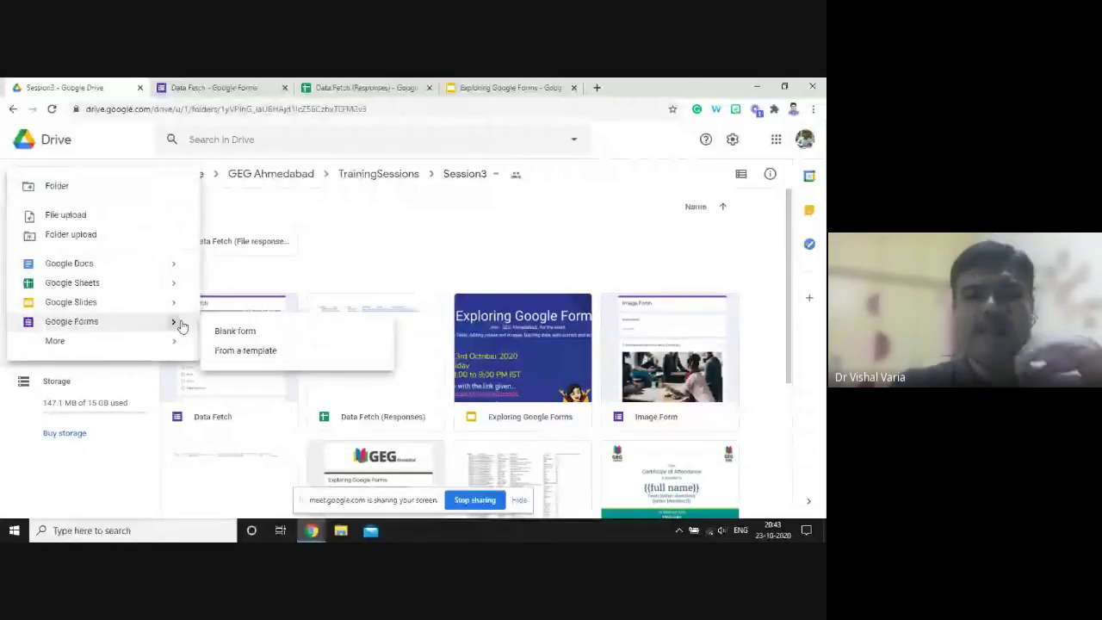
pyautogui.click(290, 357)
pyautogui.click(516, 346)
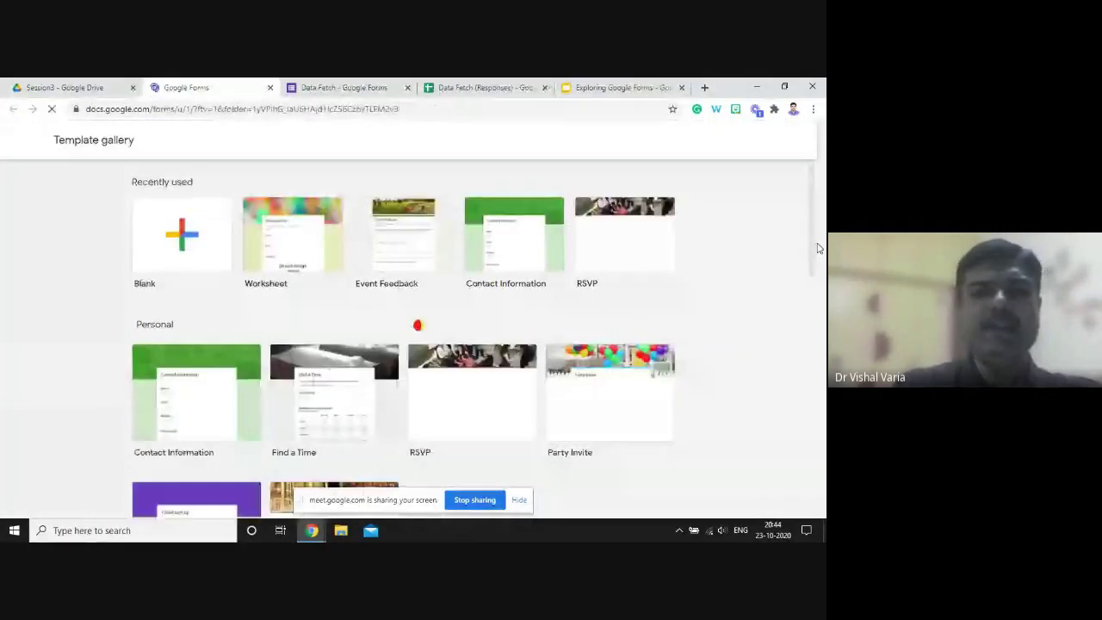
pyautogui.moveTo(815, 246); pyautogui.dragTo(811, 261)
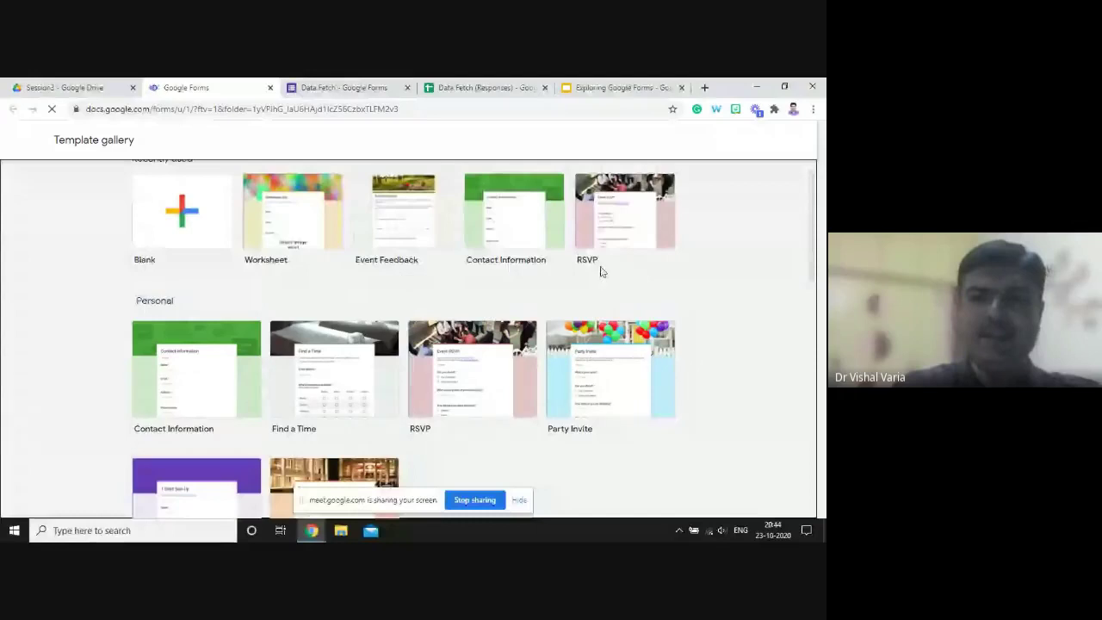
pyautogui.moveTo(812, 258); pyautogui.dragTo(806, 266)
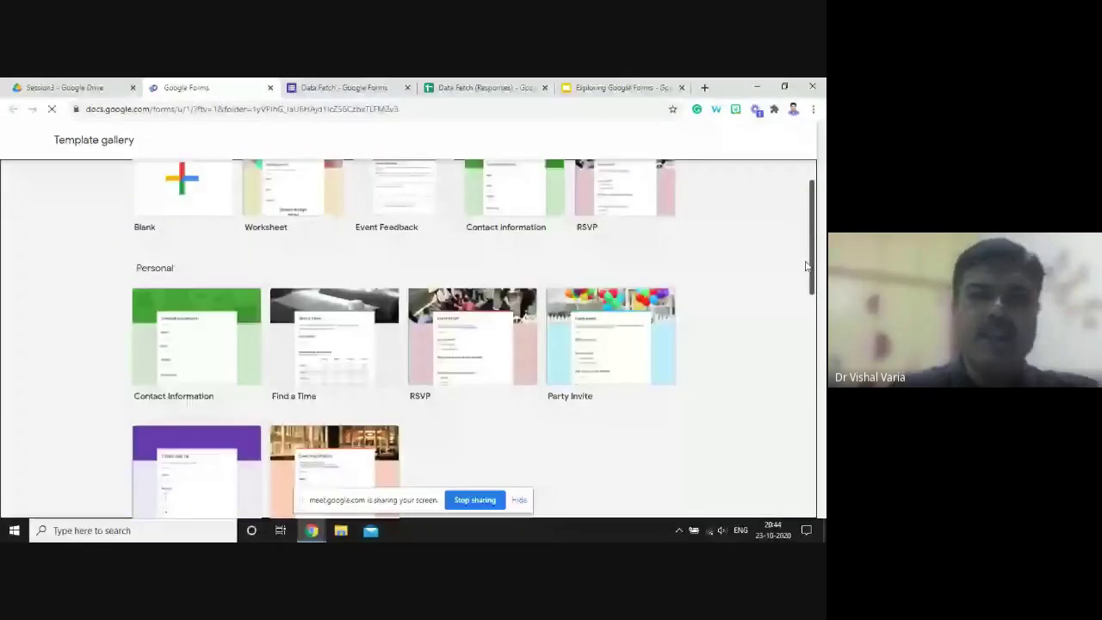
pyautogui.scroll(1, 438, 239)
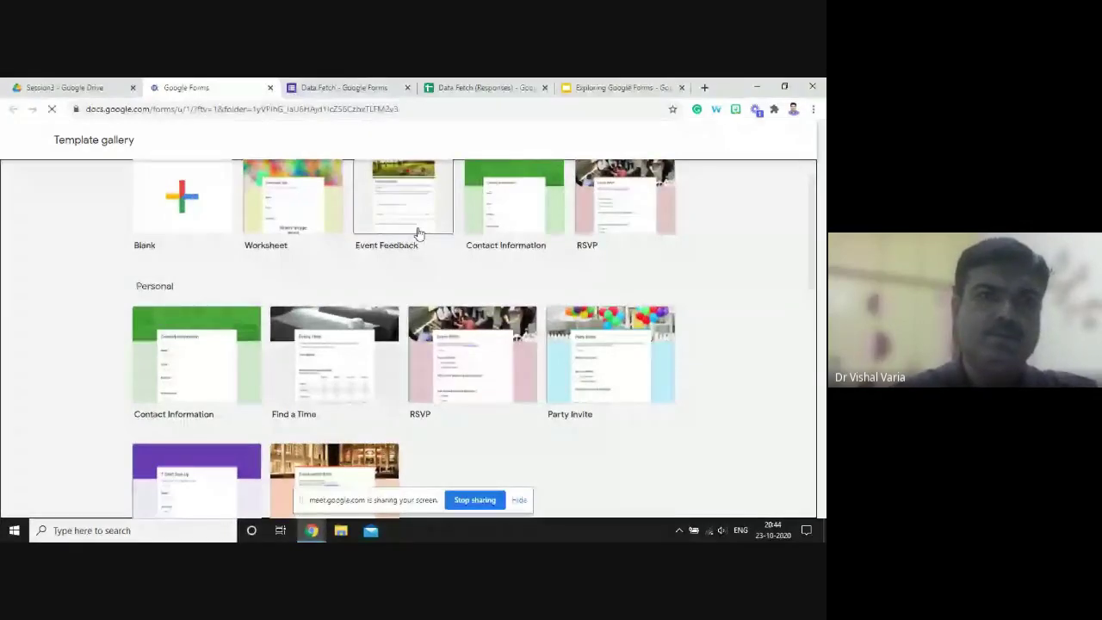
# - Start a form from the Event Feedback template and insert 'Session 3' before its 'Event feedback' title
pyautogui.click(408, 229)
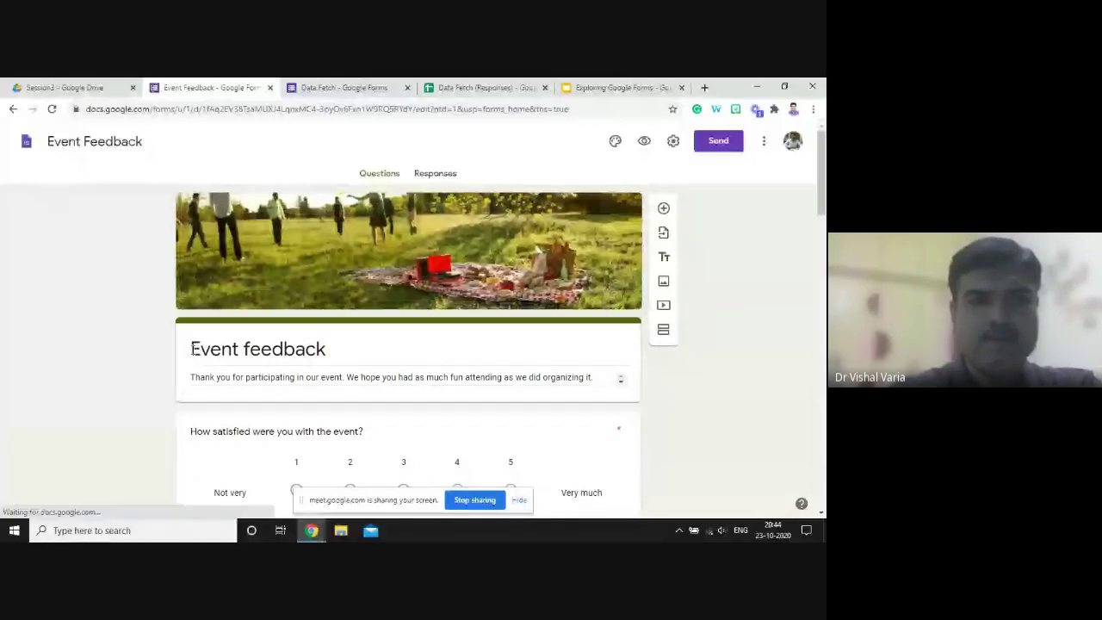
pyautogui.click(185, 360)
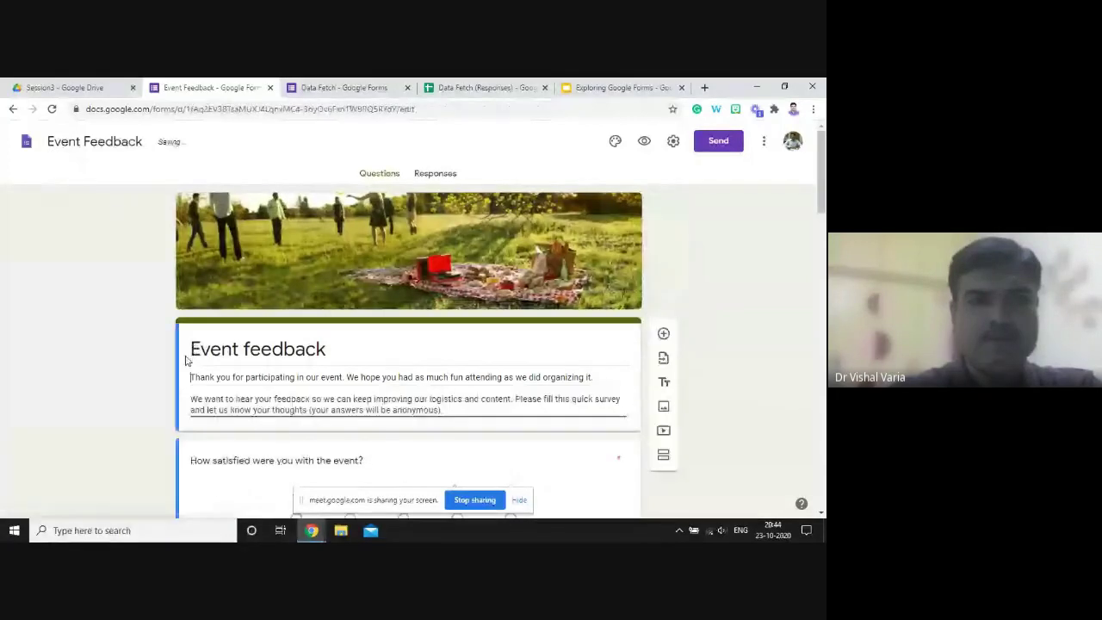
pyautogui.tripleClick(196, 349)
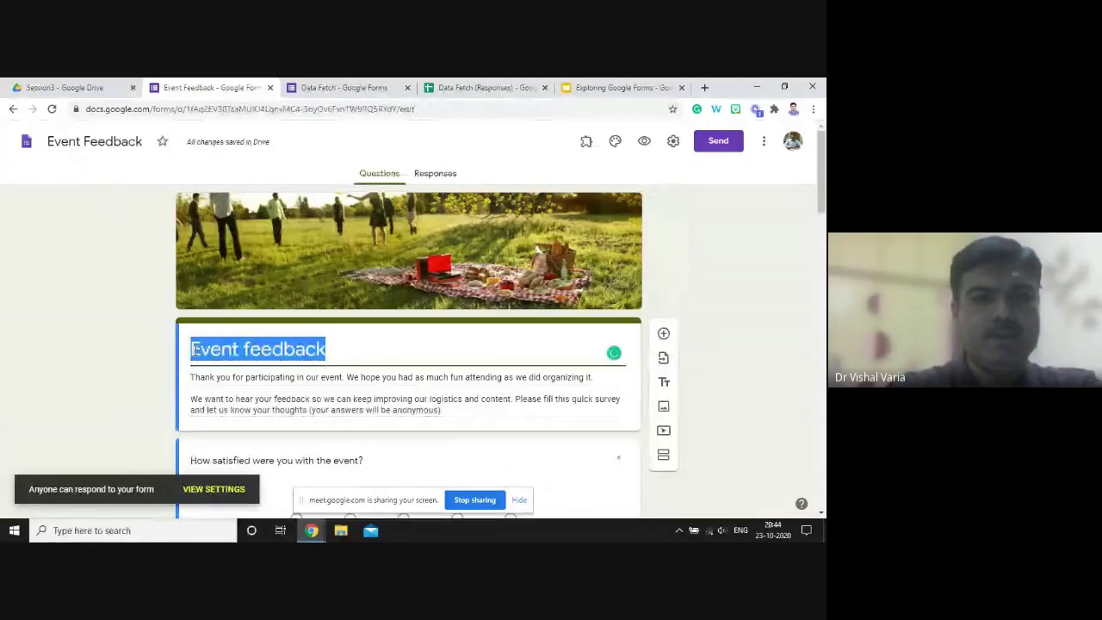
pyautogui.click(193, 350)
pyautogui.write('Ses')
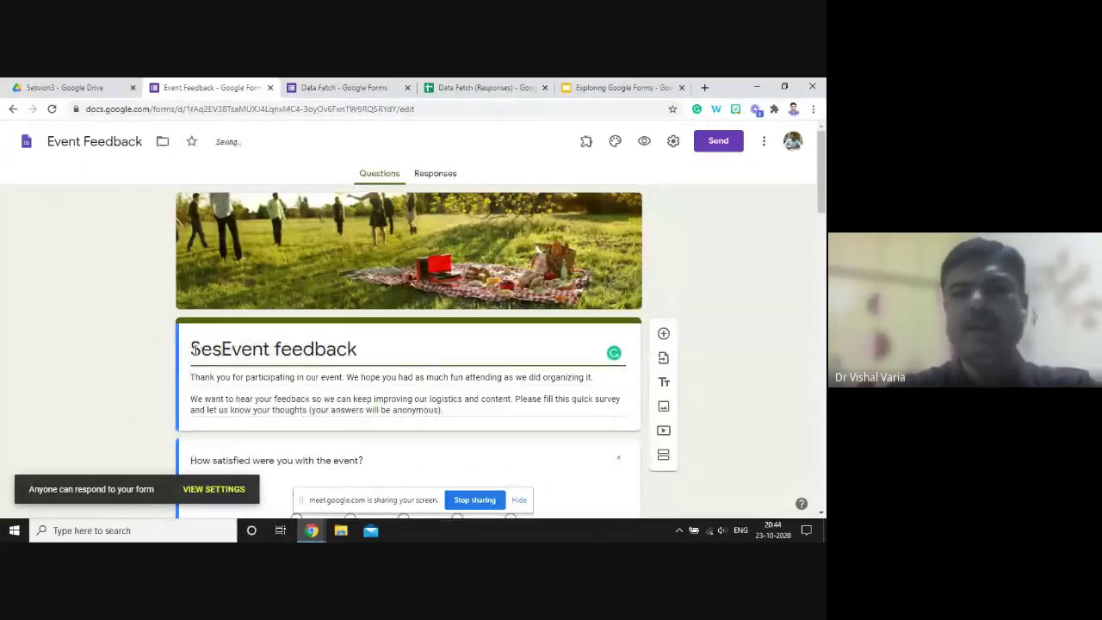
pyautogui.write('sion')
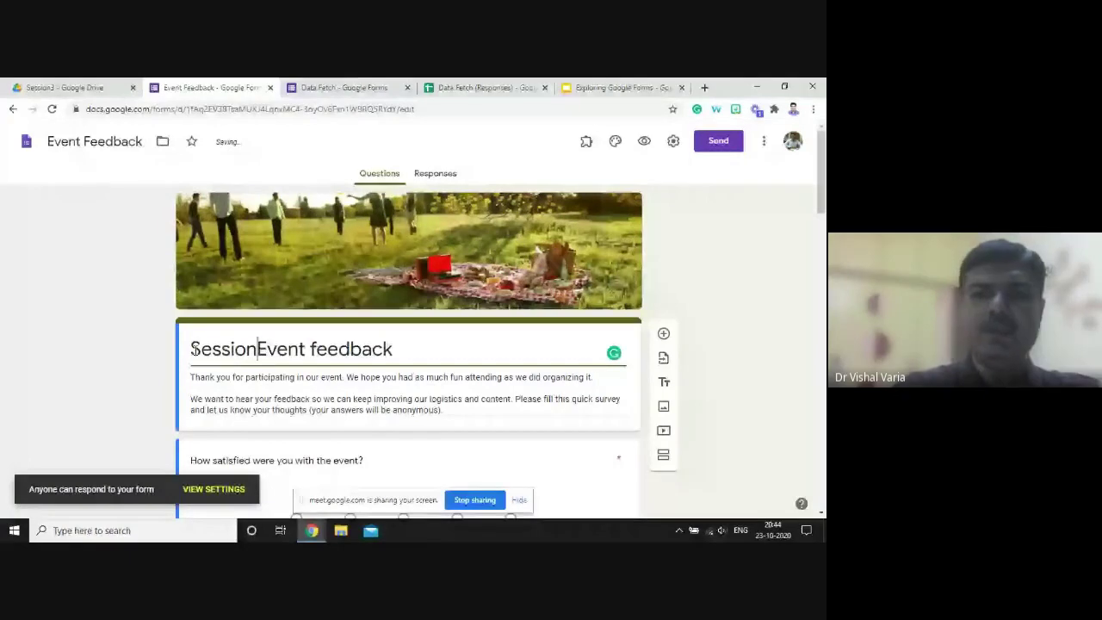
pyautogui.write(' 3')
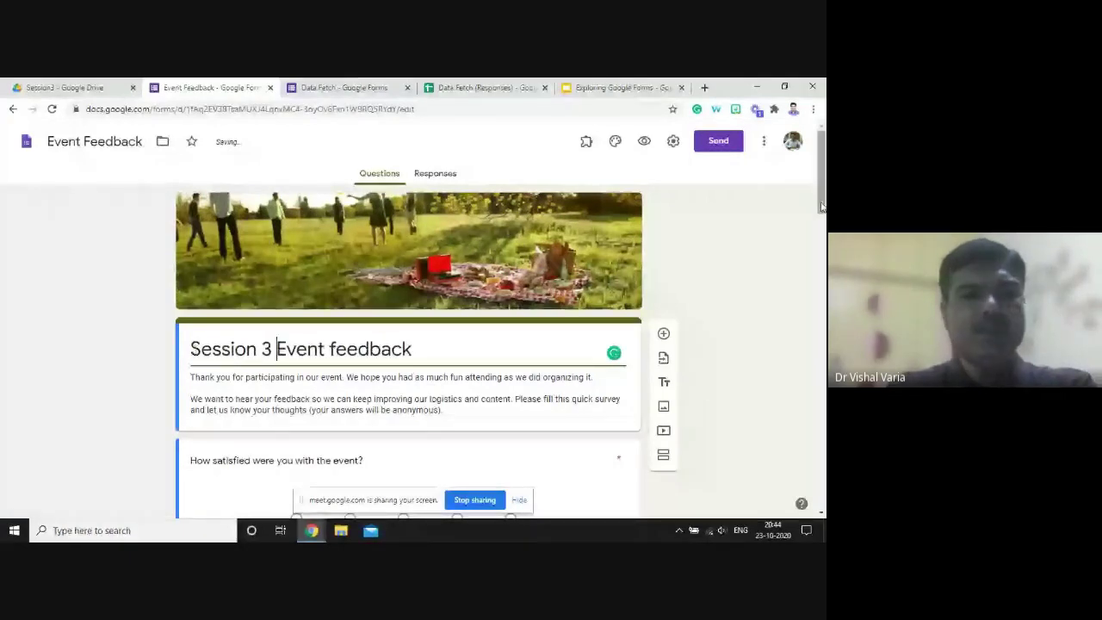
pyautogui.moveTo(822, 207); pyautogui.dragTo(822, 225)
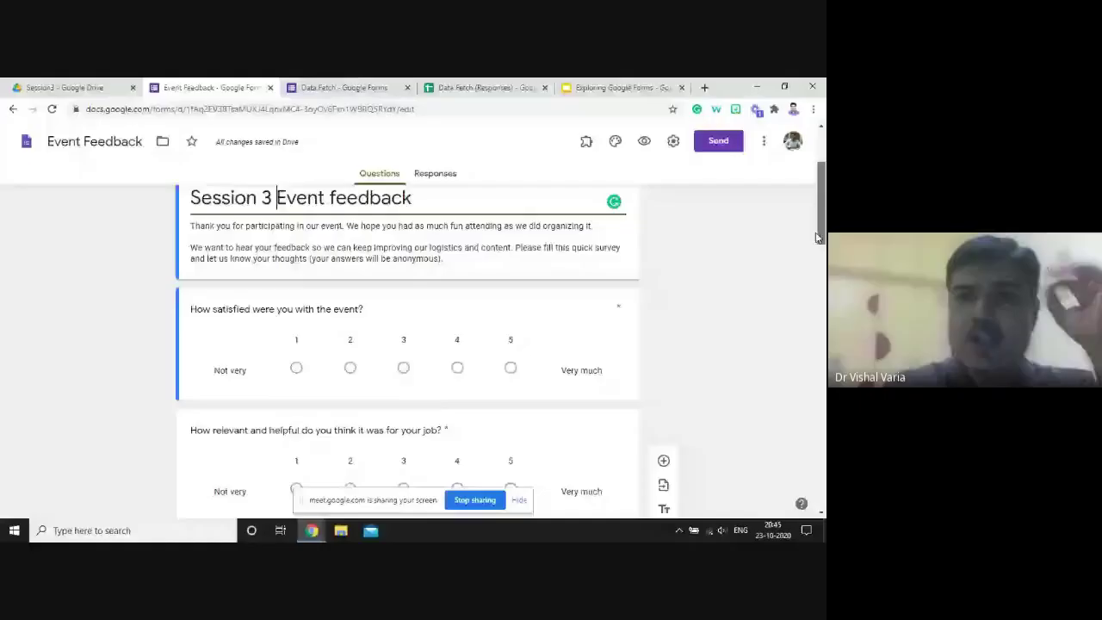
pyautogui.scroll(2, 811, 185)
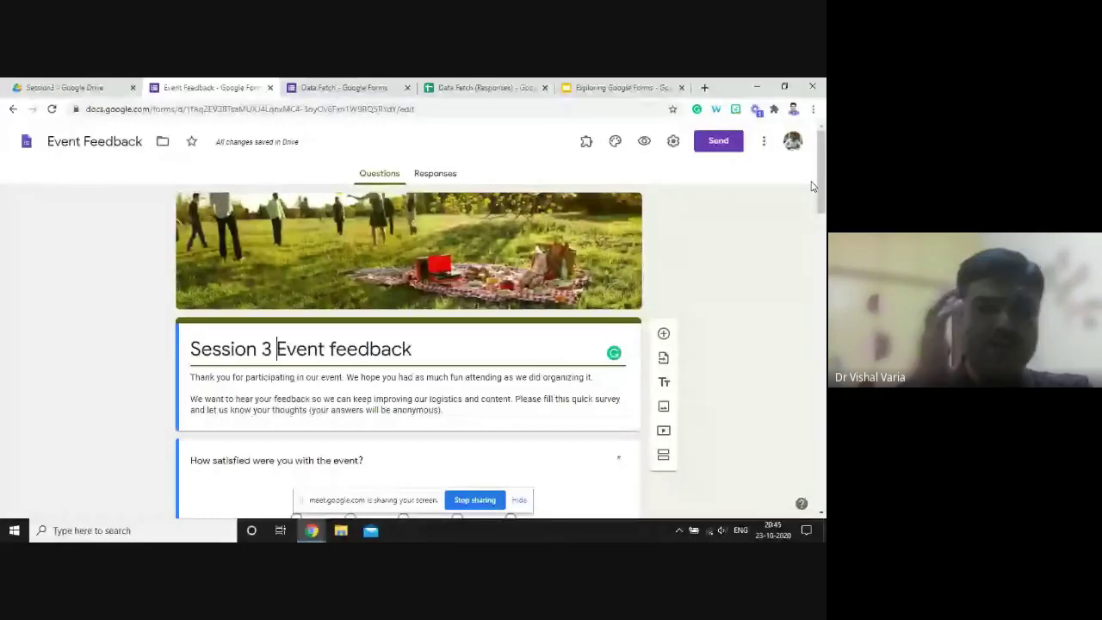
pyautogui.hotkey('alt', 'Tab')
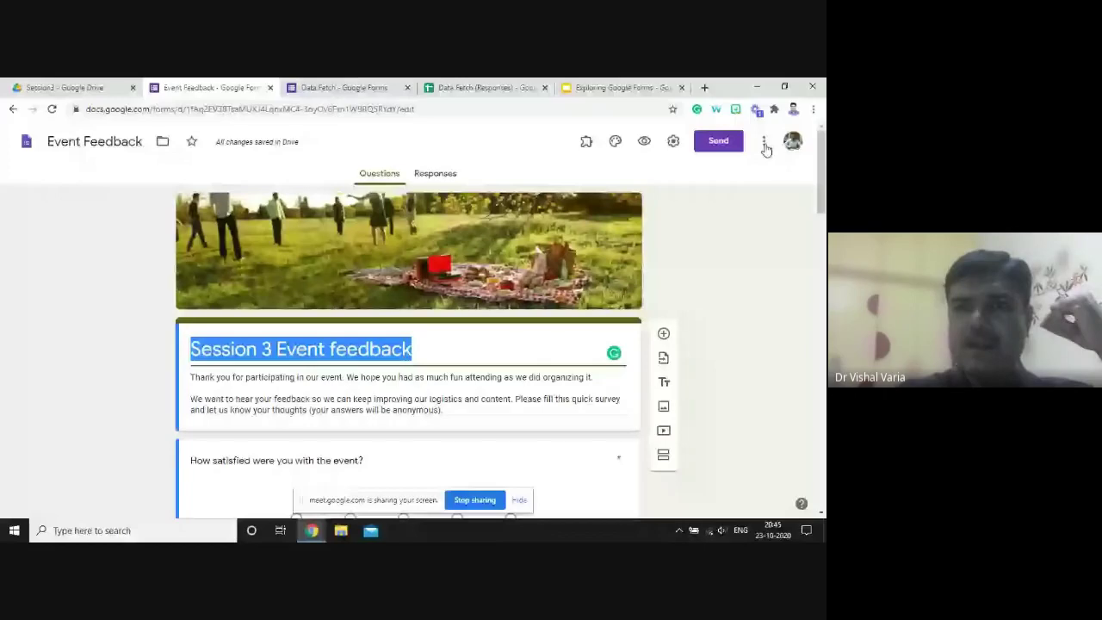
pyautogui.click(764, 143)
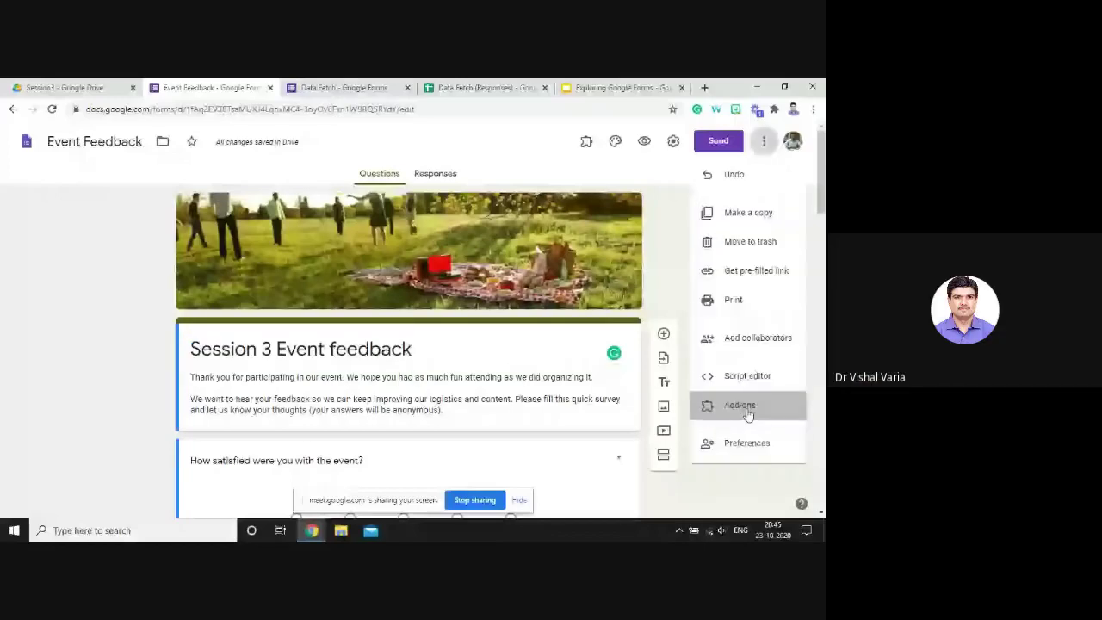
pyautogui.click(748, 415)
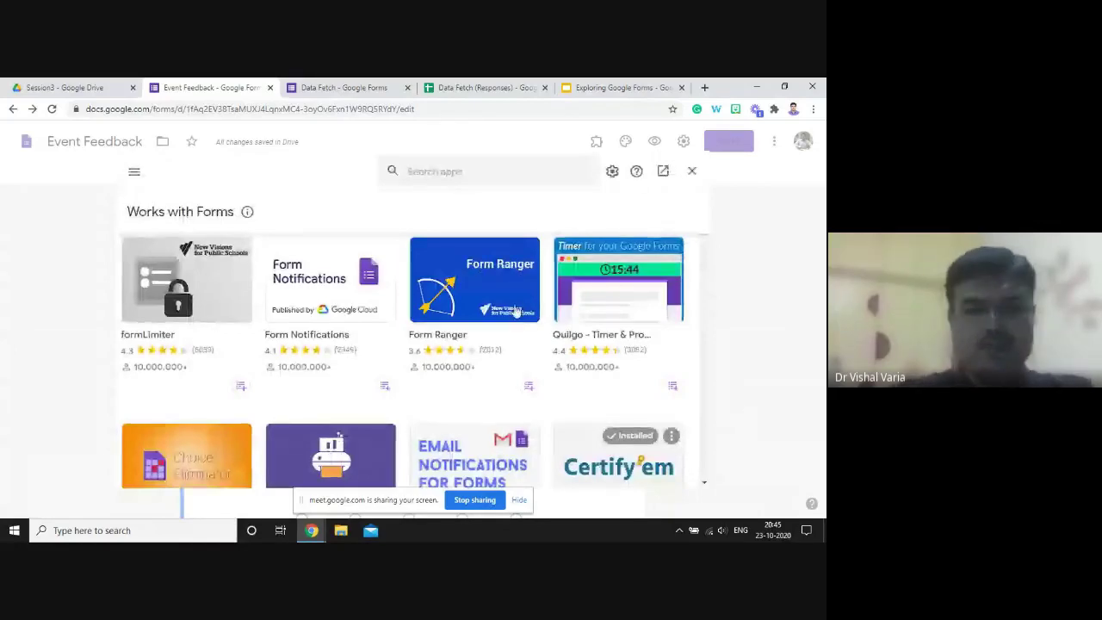
pyautogui.click(459, 173)
pyautogui.write('Cer')
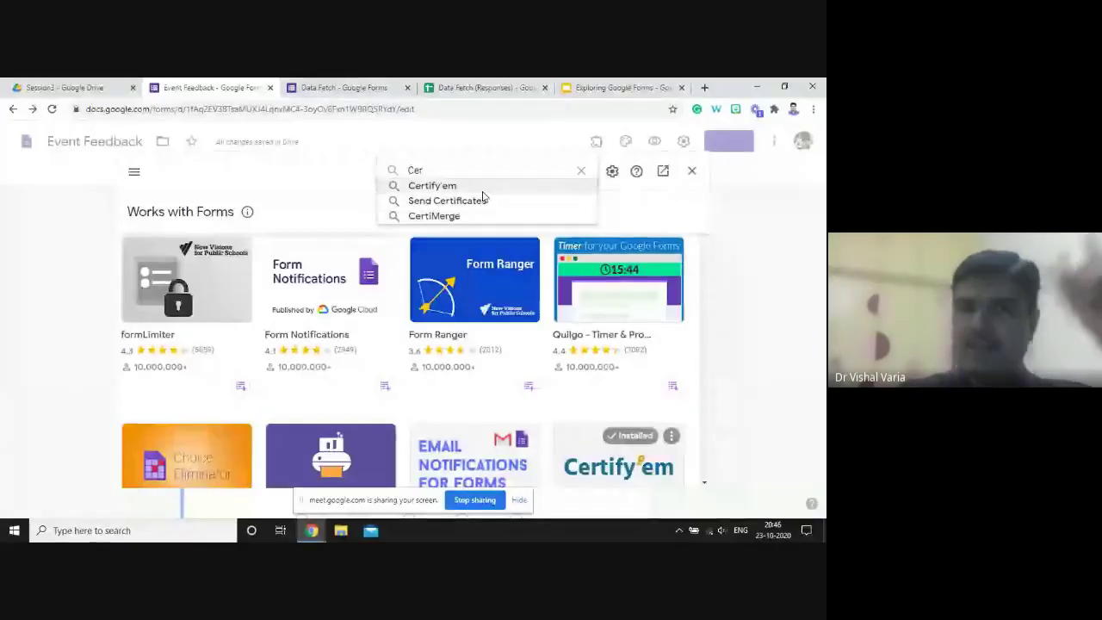
pyautogui.click(693, 175)
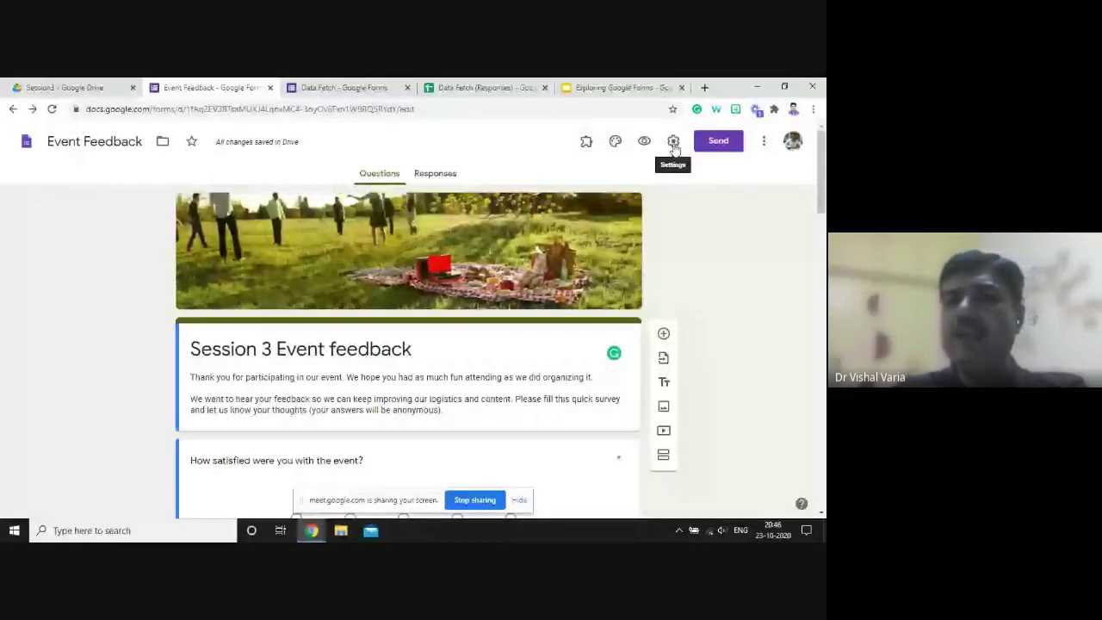
pyautogui.click(587, 143)
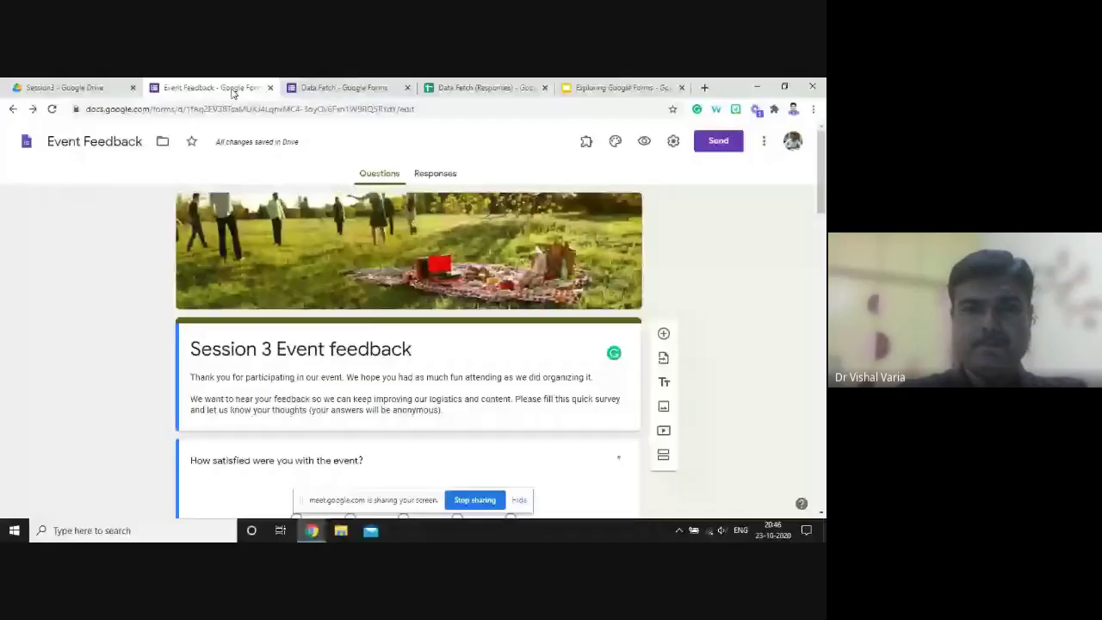
# - Close the form tab and reopen the Event Feedback form from the Session3 Drive folder
pyautogui.click(269, 87)
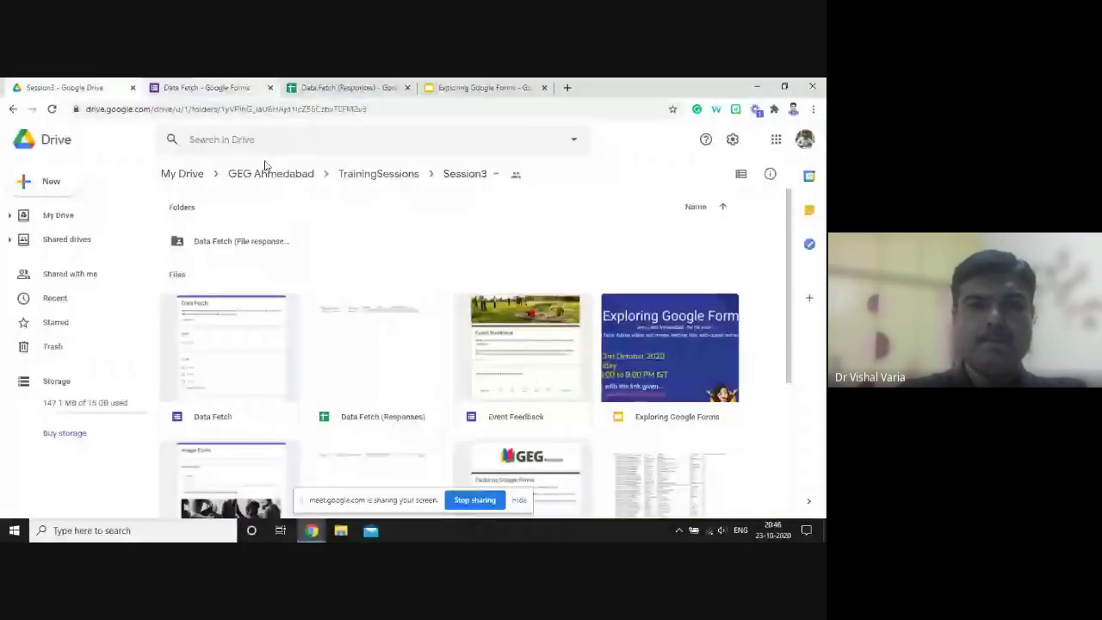
pyautogui.scroll(-1, 788, 320)
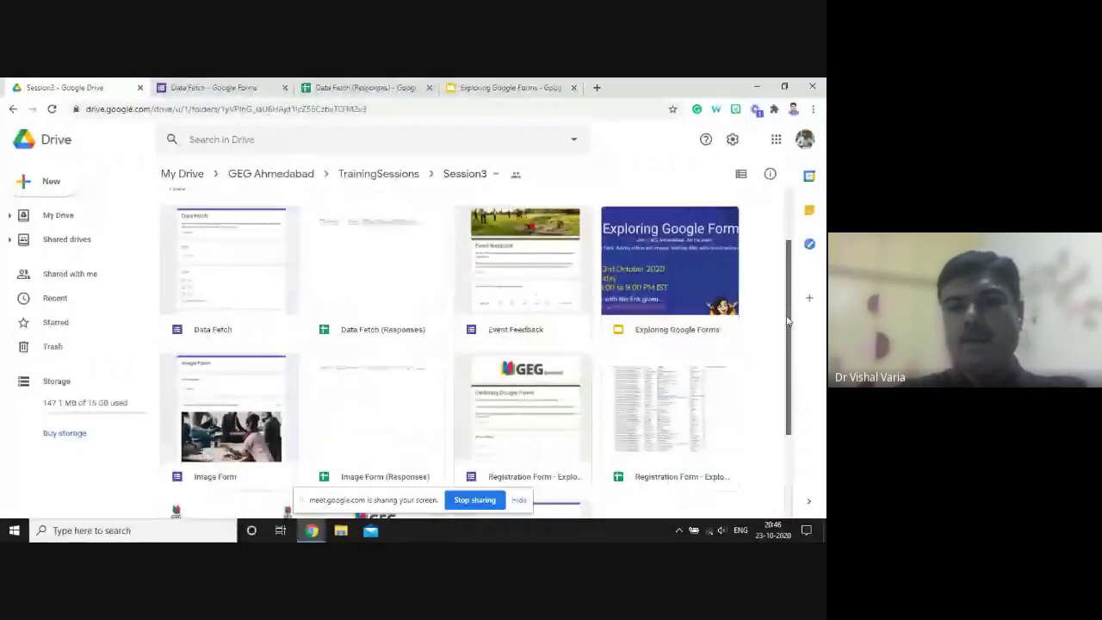
pyautogui.scroll(-2, 788, 344)
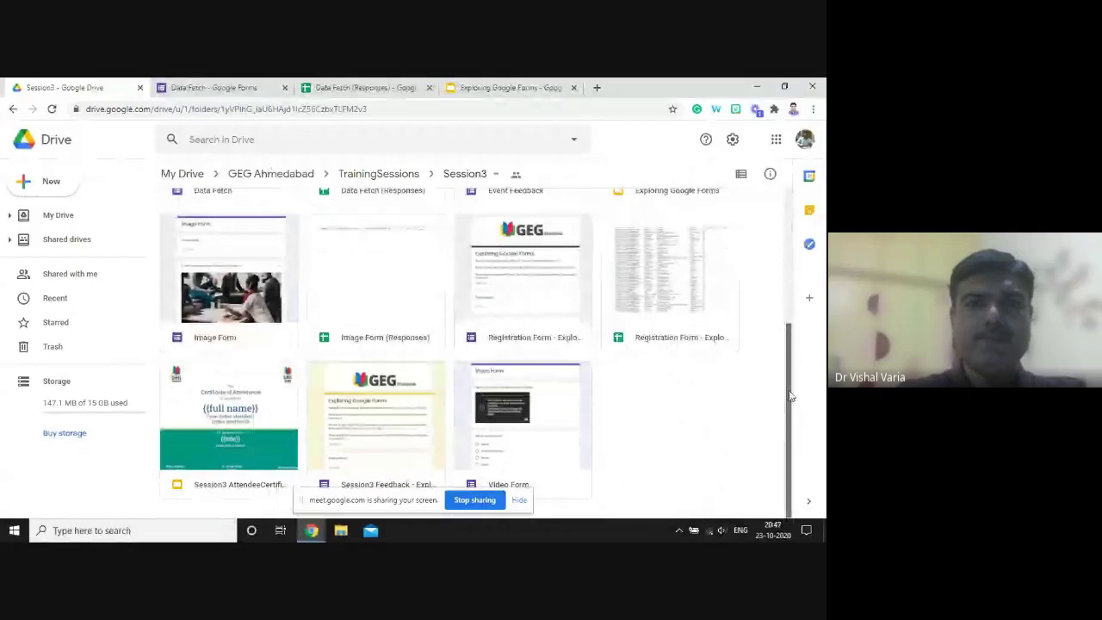
pyautogui.doubleClick(498, 229)
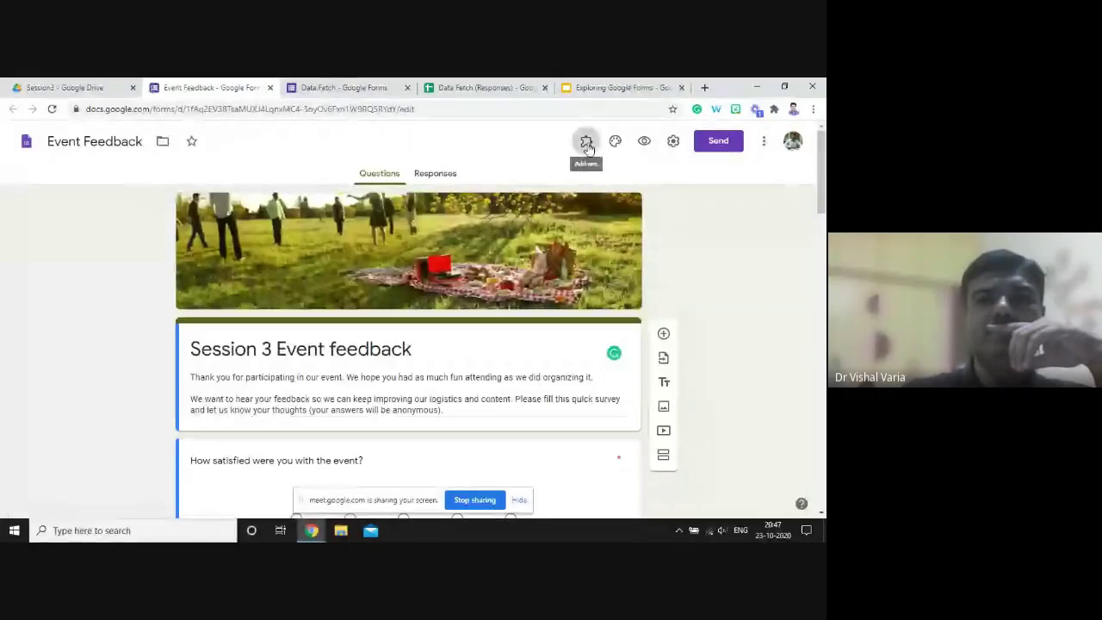
# - From the installed add-ons menu, enable Certify'em on the Event Feedback form and get started
pyautogui.click(586, 143)
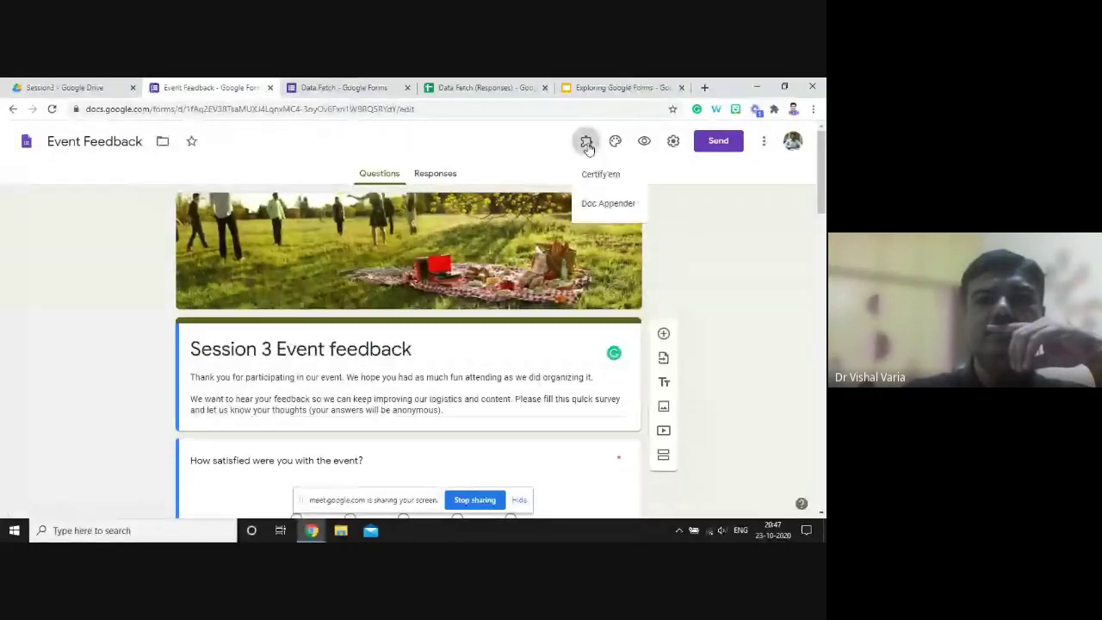
pyautogui.click(600, 175)
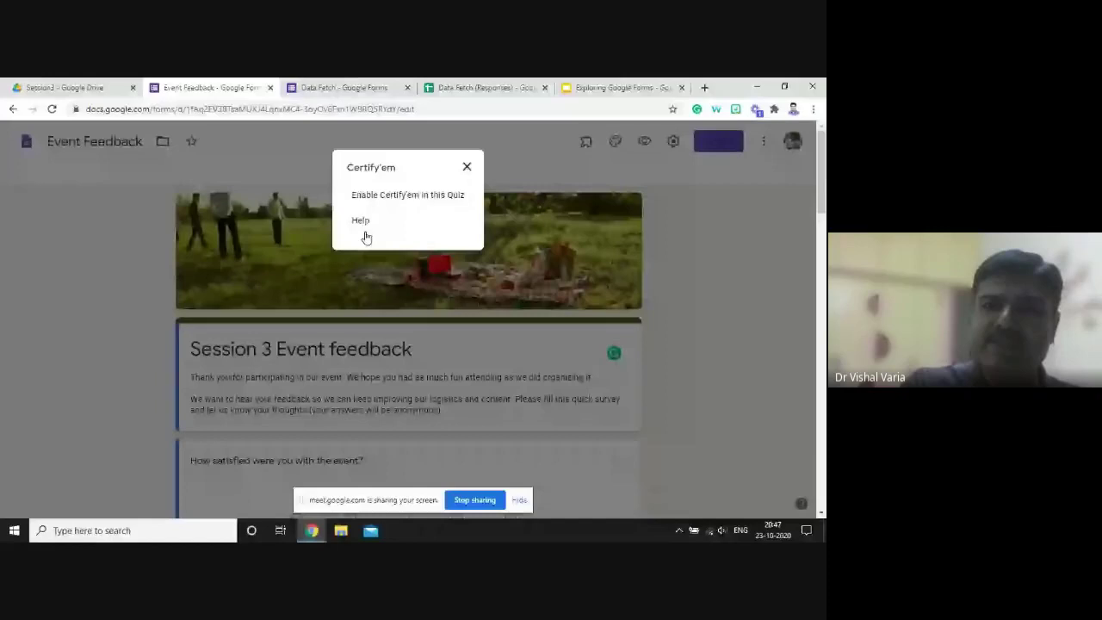
pyautogui.click(394, 200)
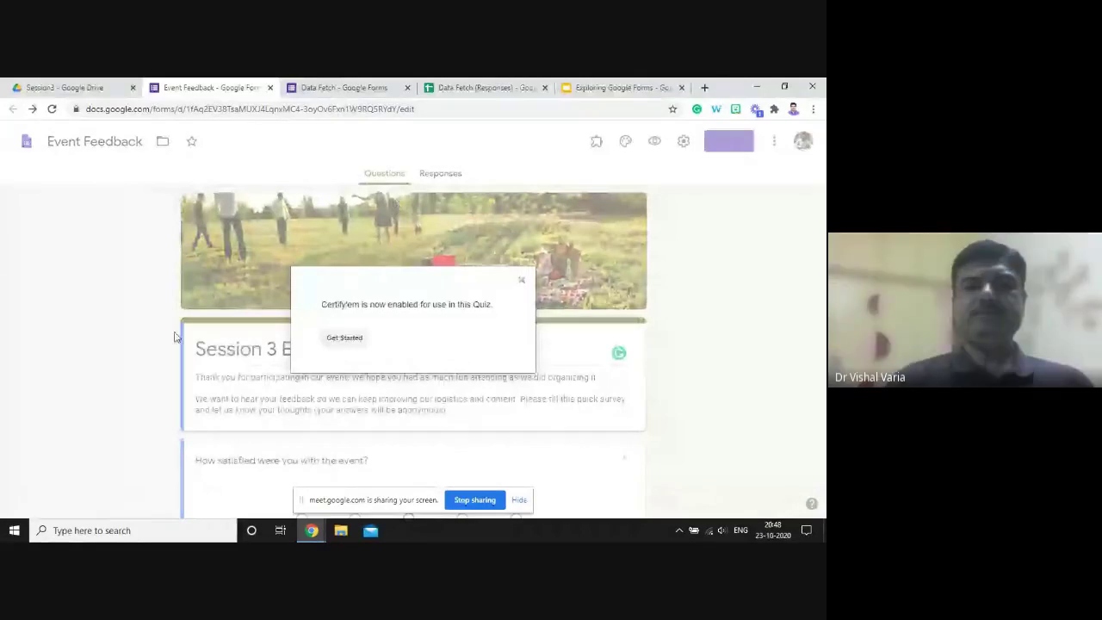
pyautogui.click(357, 339)
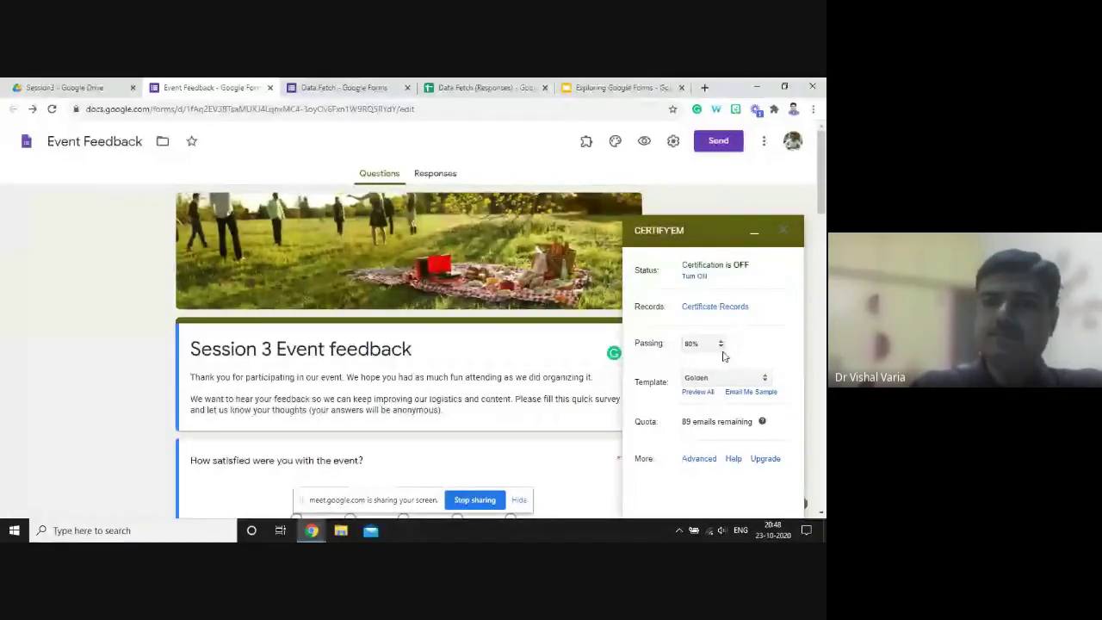
# - Change Certify'em's passing score from 80% to 0%, then preview all certificate templates
pyautogui.click(822, 220)
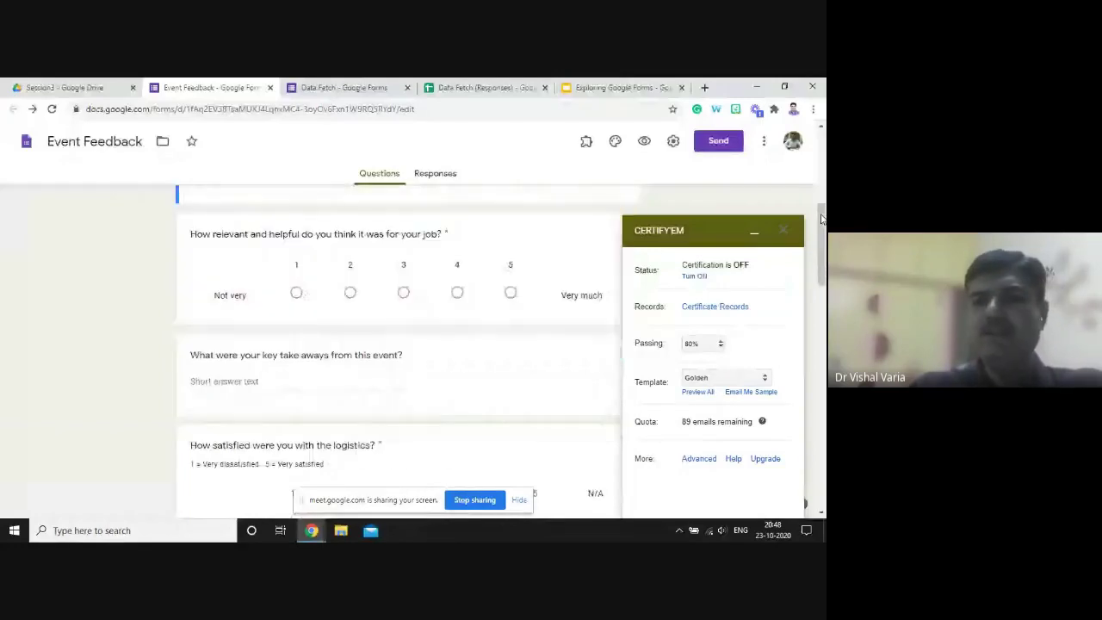
pyautogui.click(721, 344)
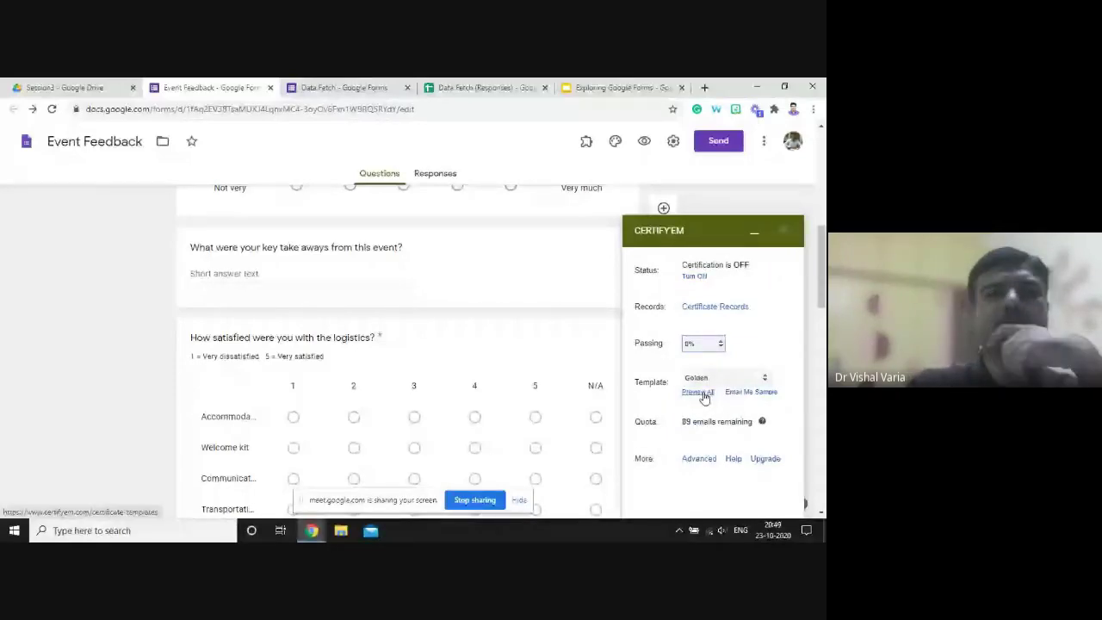
pyautogui.click(699, 392)
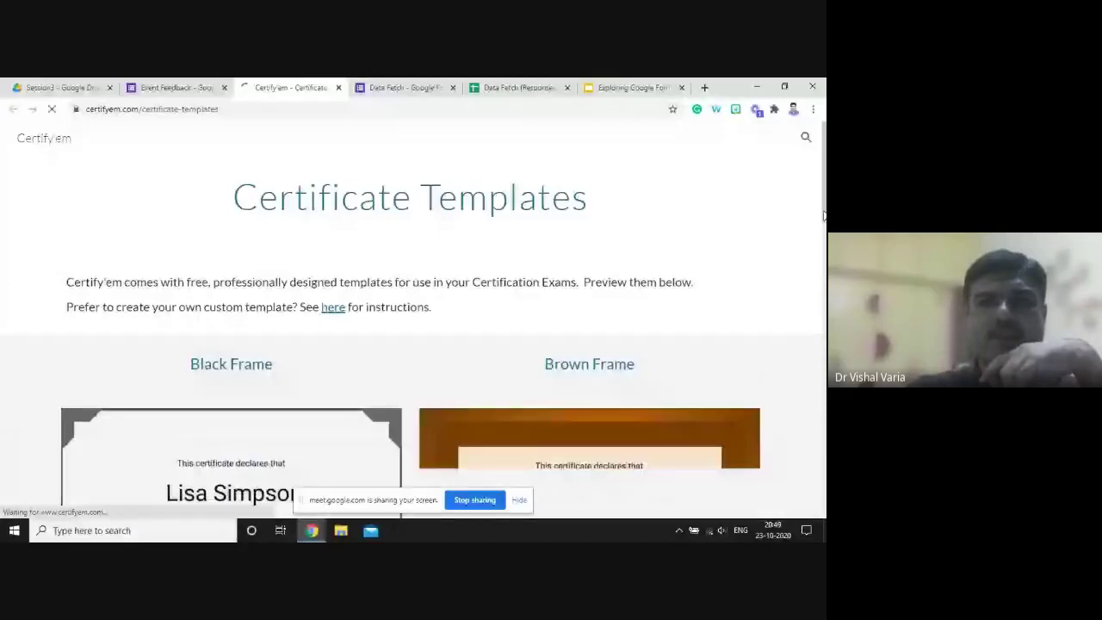
# - Compare the Golden and Horizontal Lines previews, then reopen the form's certificate Template list
pyautogui.scroll(-4, 823, 215)
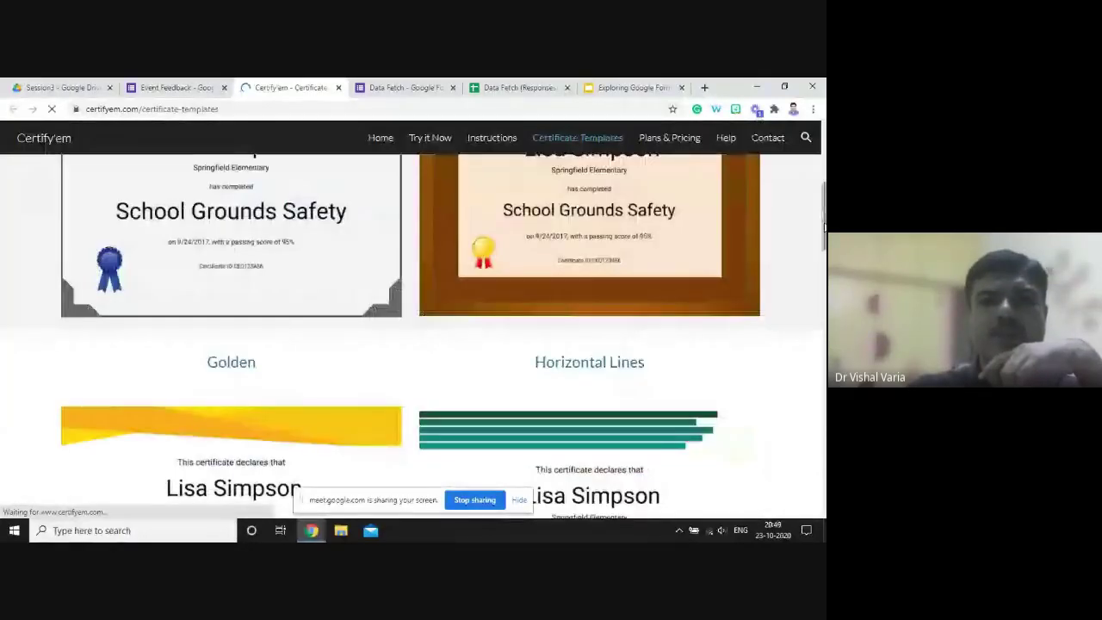
pyautogui.scroll(1, 824, 220)
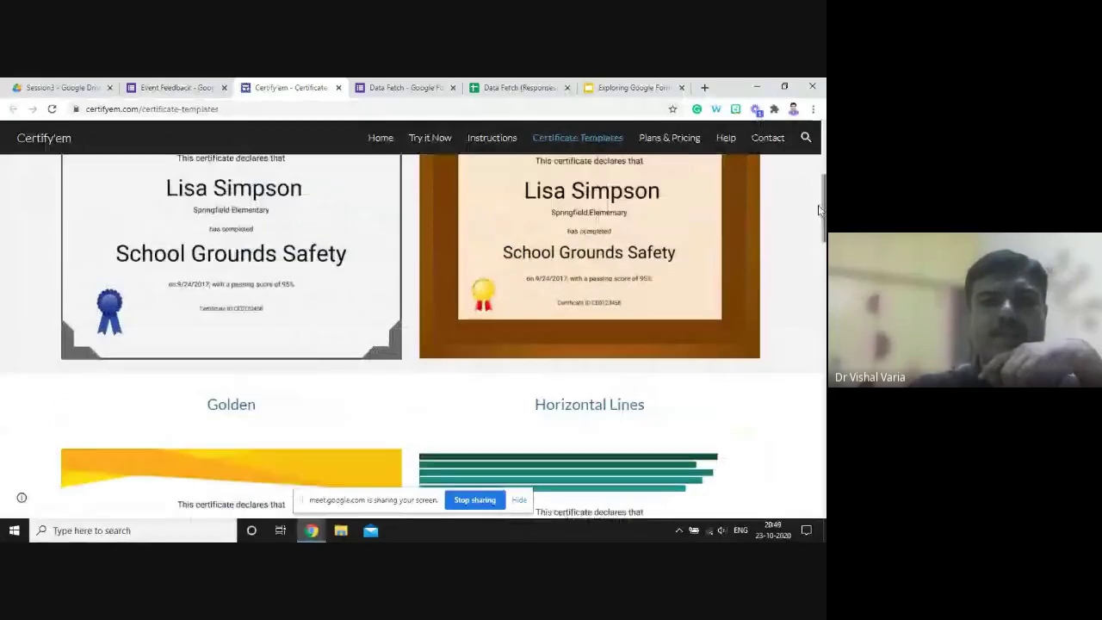
pyautogui.moveTo(822, 209); pyautogui.dragTo(824, 243)
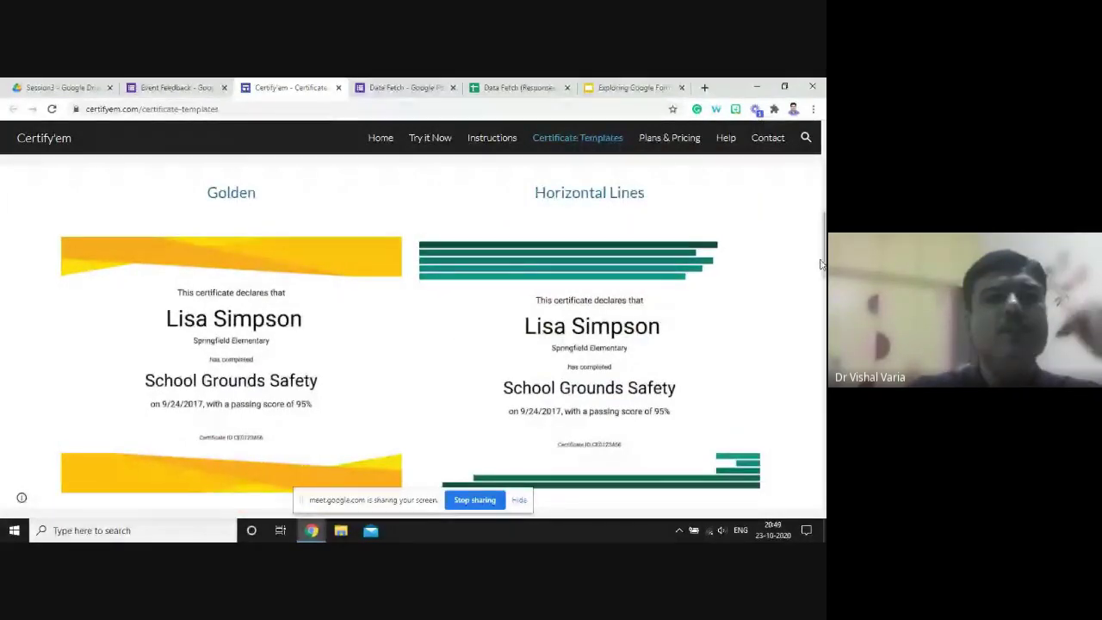
pyautogui.click(191, 88)
pyautogui.click(723, 378)
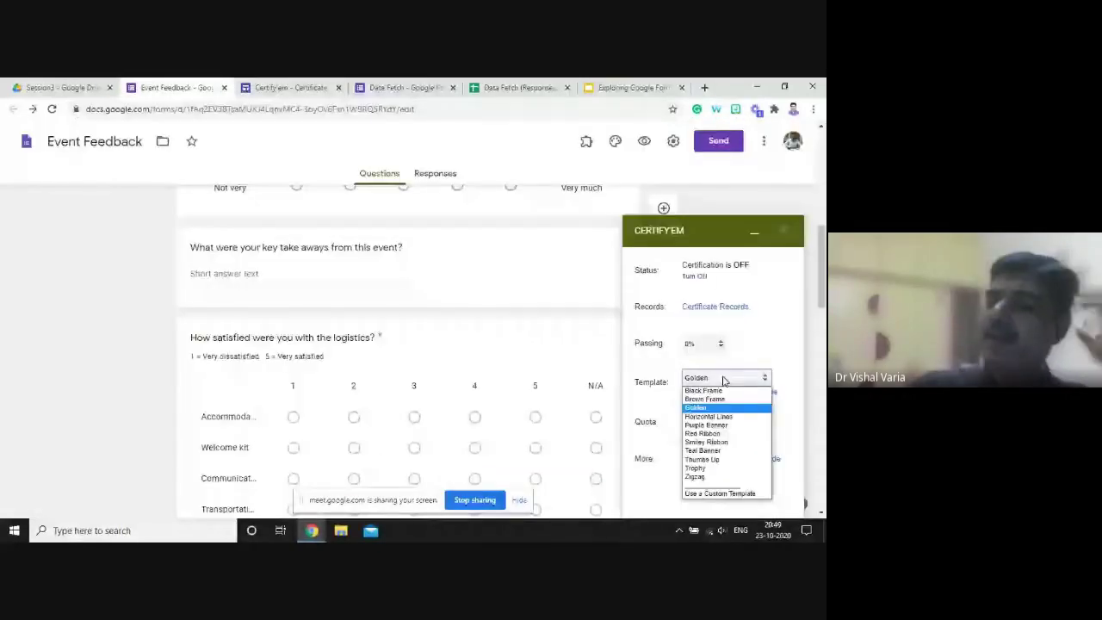
# - Keep the Golden certificate template and turn Certify'em certification ON for the form
pyautogui.click(758, 407)
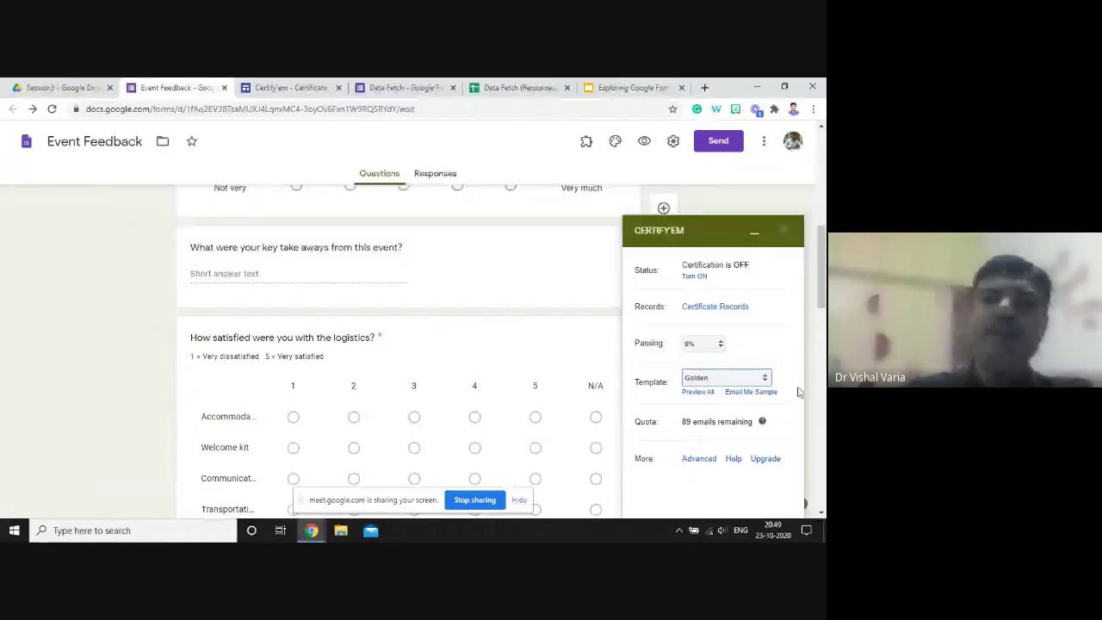
pyautogui.click(702, 276)
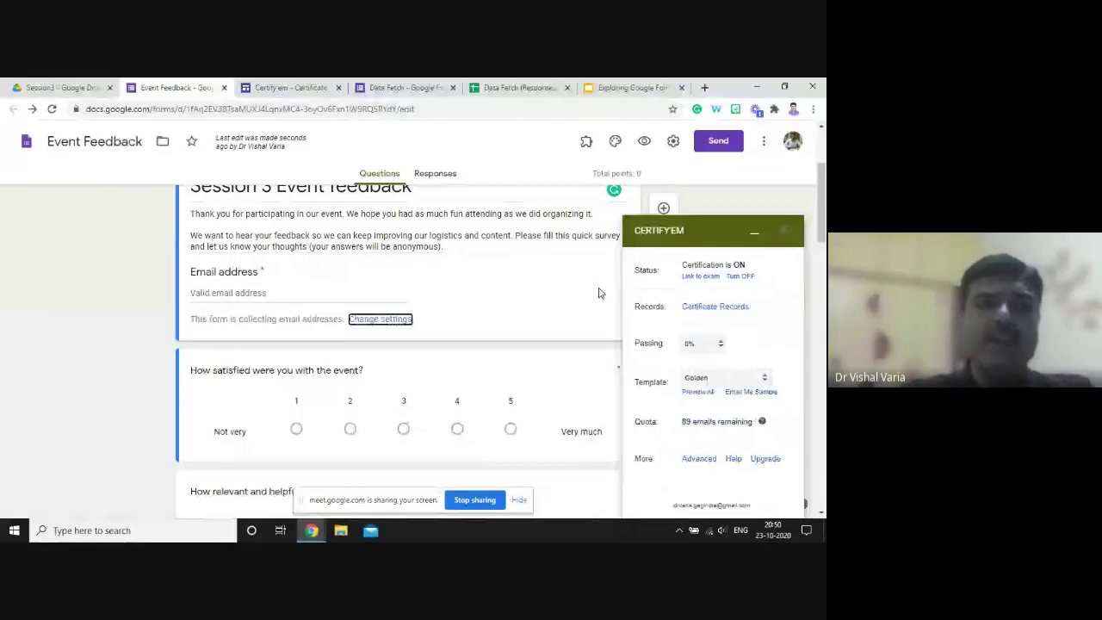
pyautogui.click(66, 89)
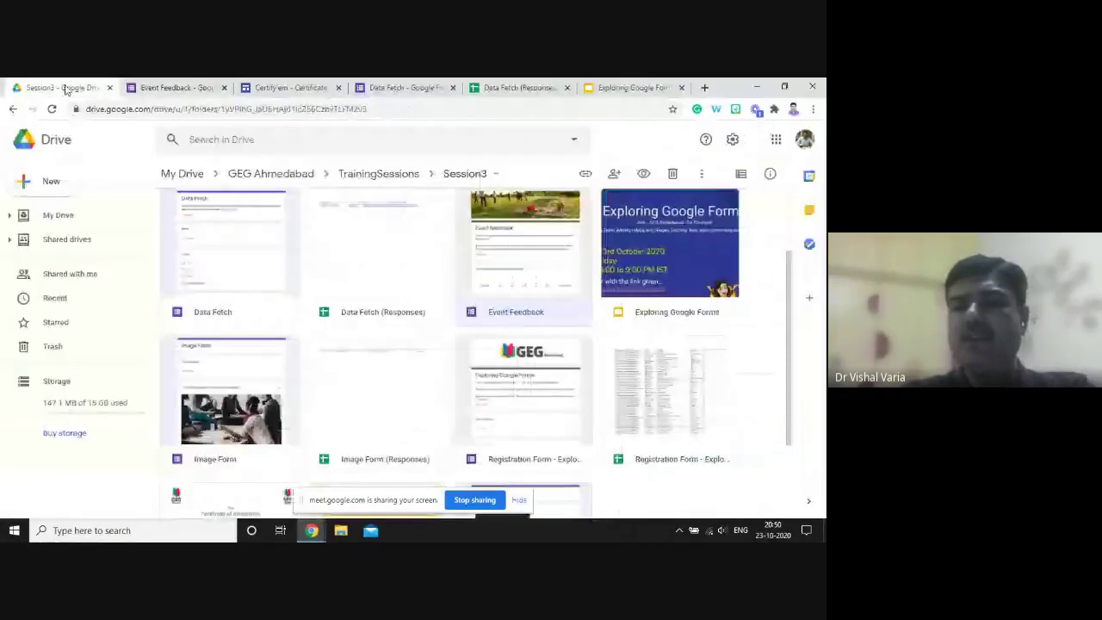
# - Open Gmail in a new tab from the Google apps grid, then bring the Meet window forward
pyautogui.click(778, 140)
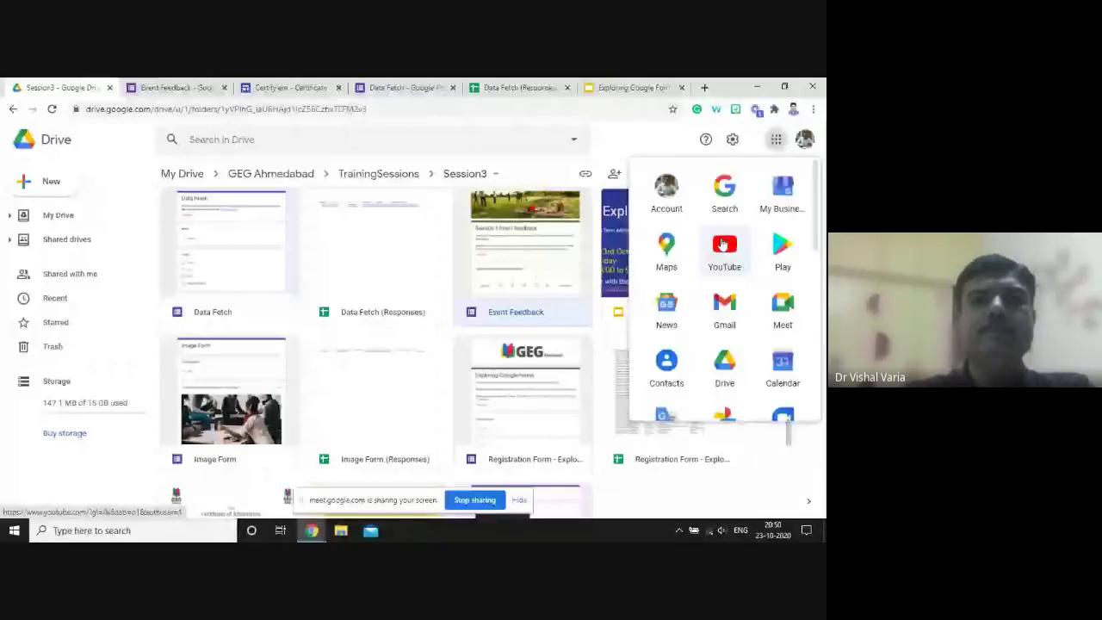
pyautogui.click(725, 301)
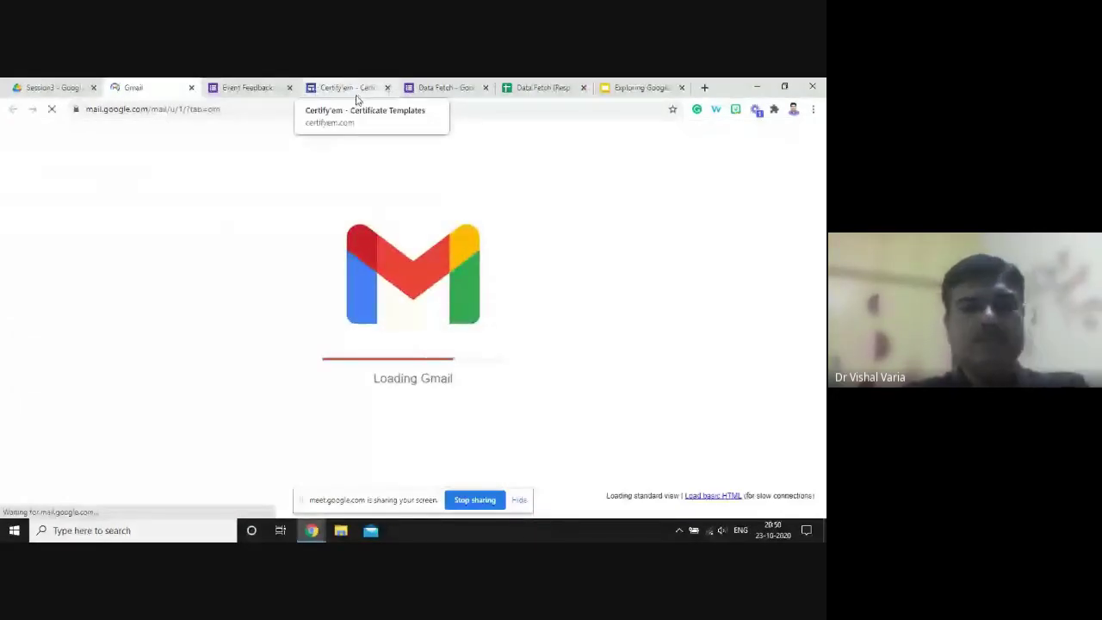
pyautogui.click(356, 100)
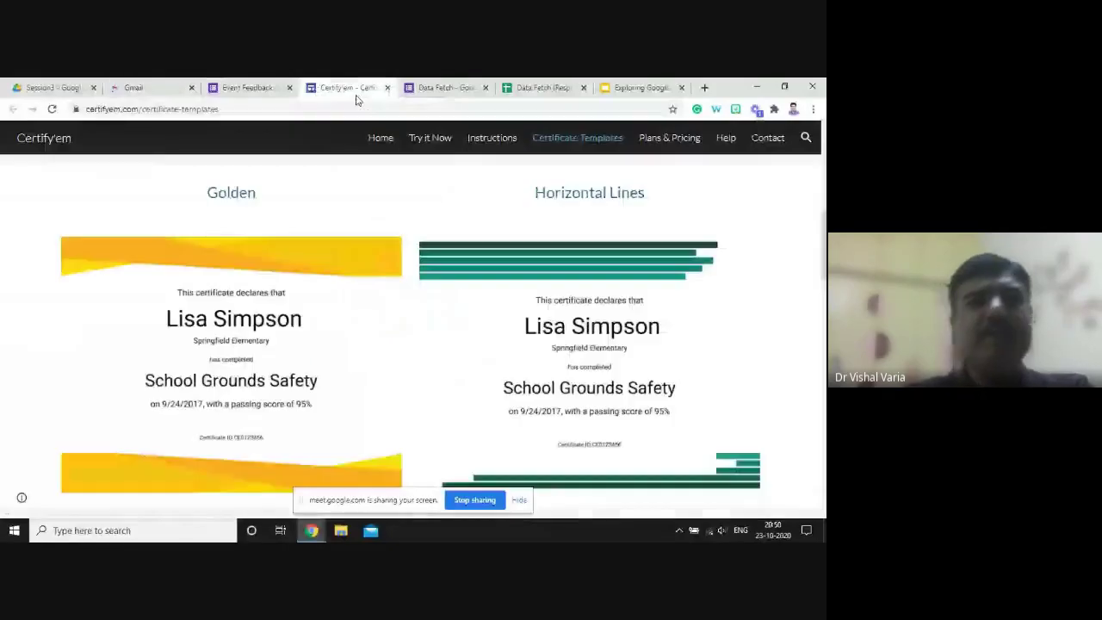
pyautogui.hotkey('alt', 'Tab')
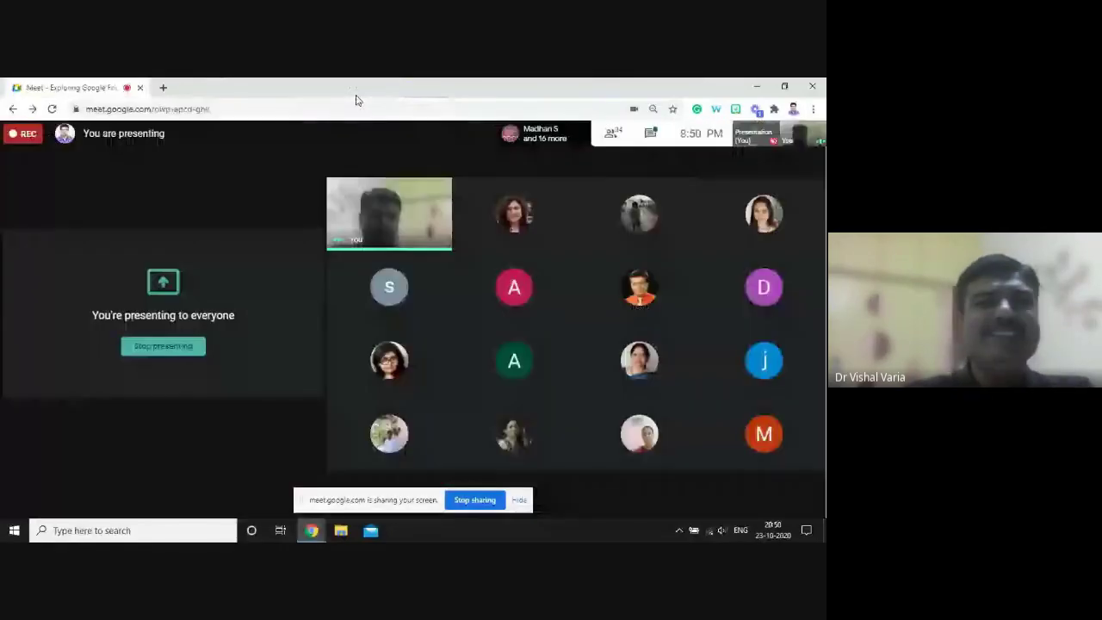
# - Switch between the Meet window and Chrome, ending on the Gmail inbox window
pyautogui.hotkey('alt', 'Tab')
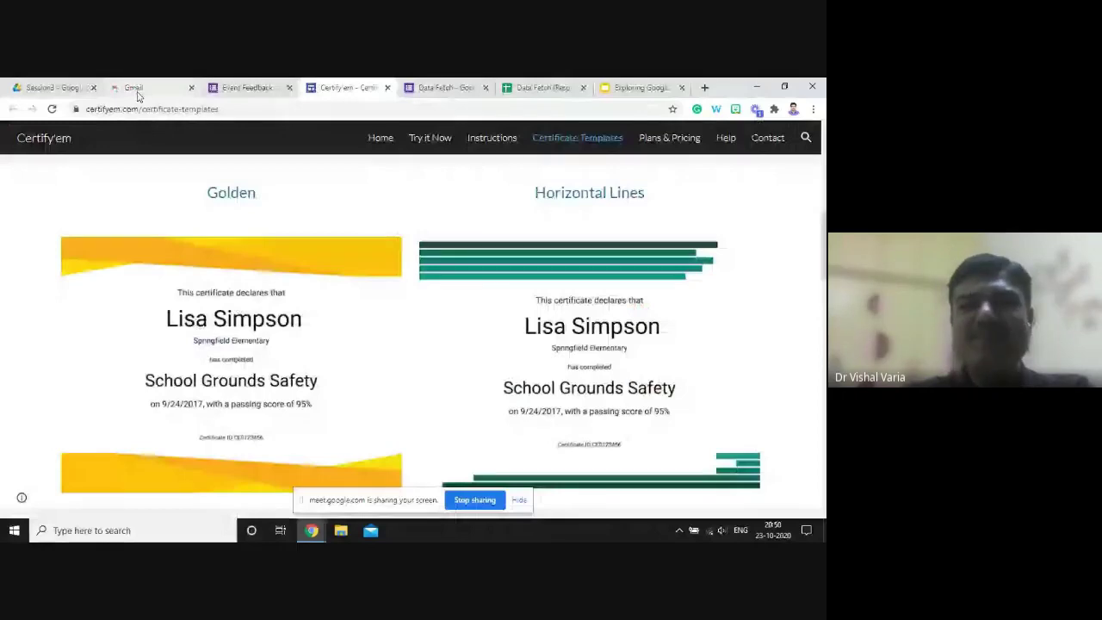
pyautogui.hotkey('alt', 'Tab')
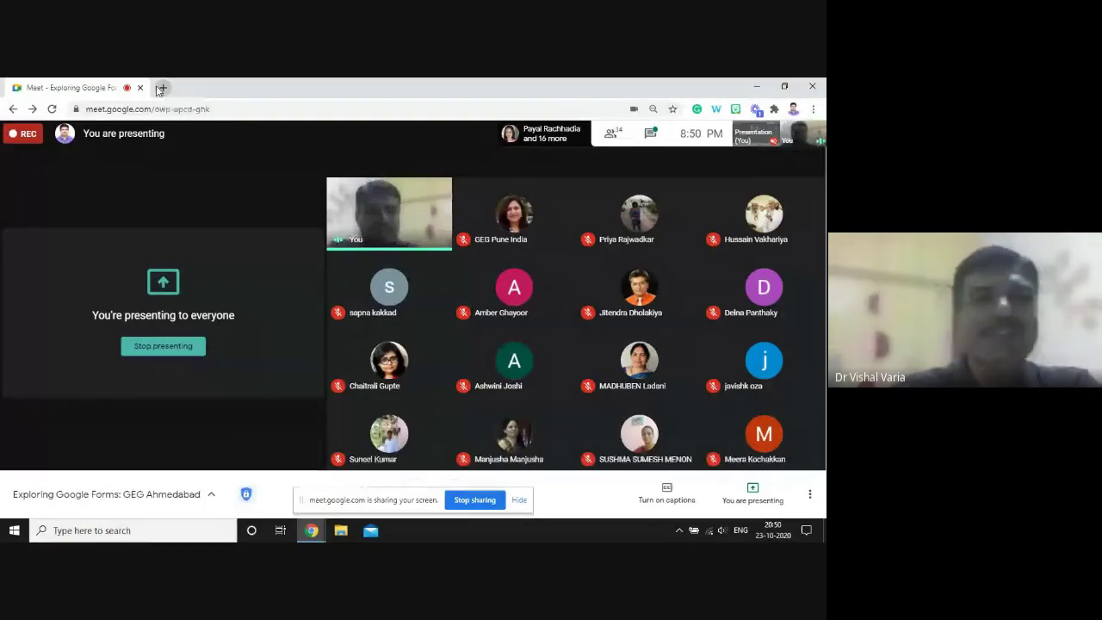
pyautogui.hotkey('alt', 'Tab')
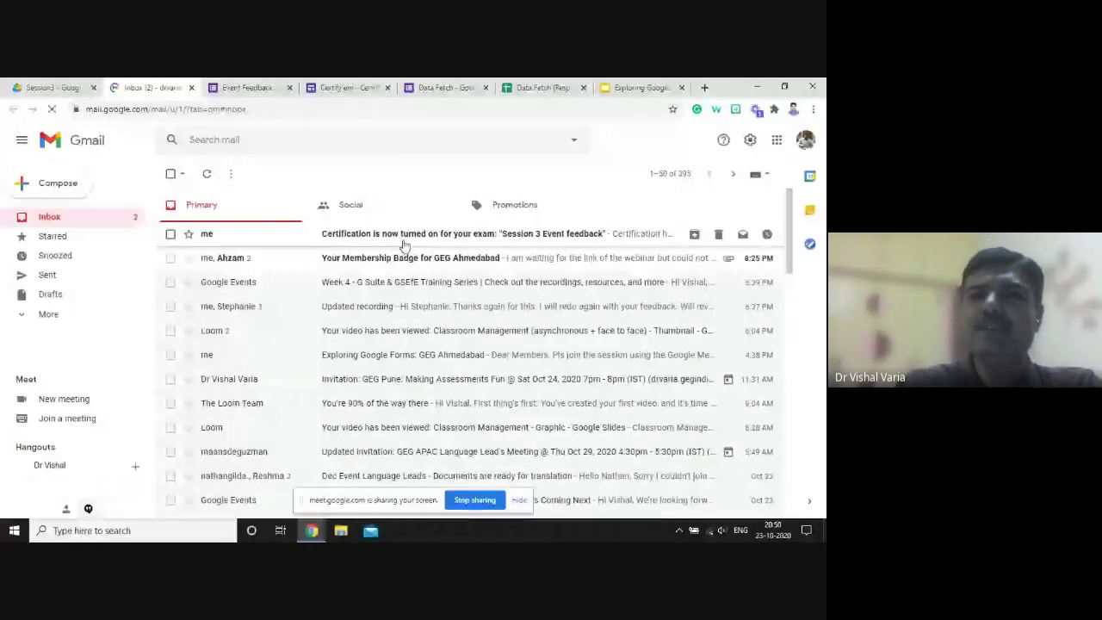
# - Read the 'Certification is now turned on' email, then return to the Event Feedback form
pyautogui.click(544, 237)
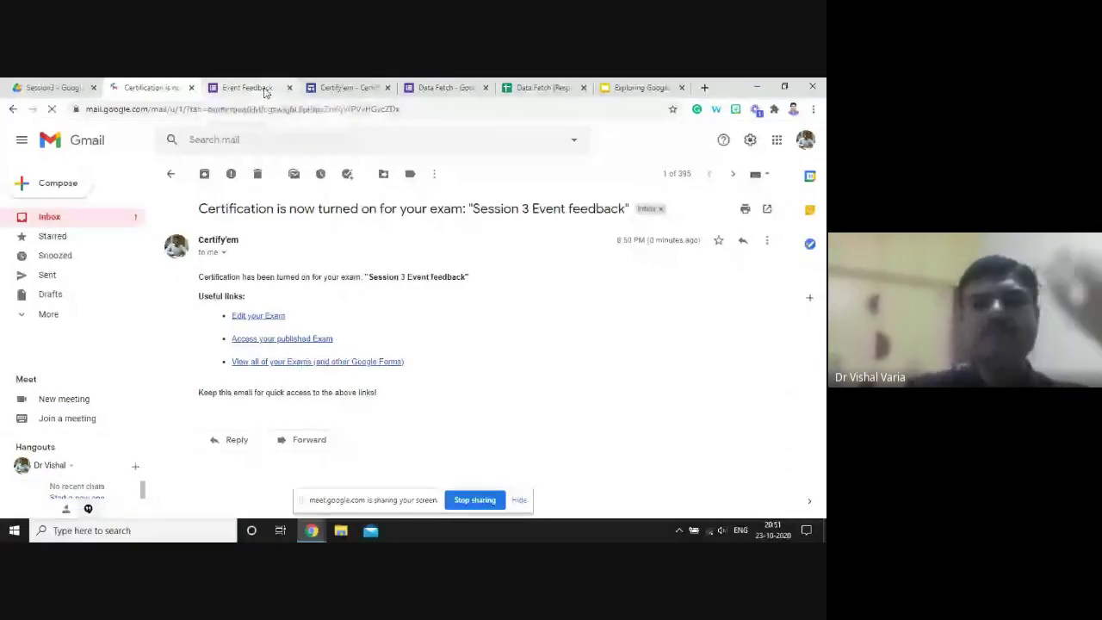
pyautogui.click(258, 88)
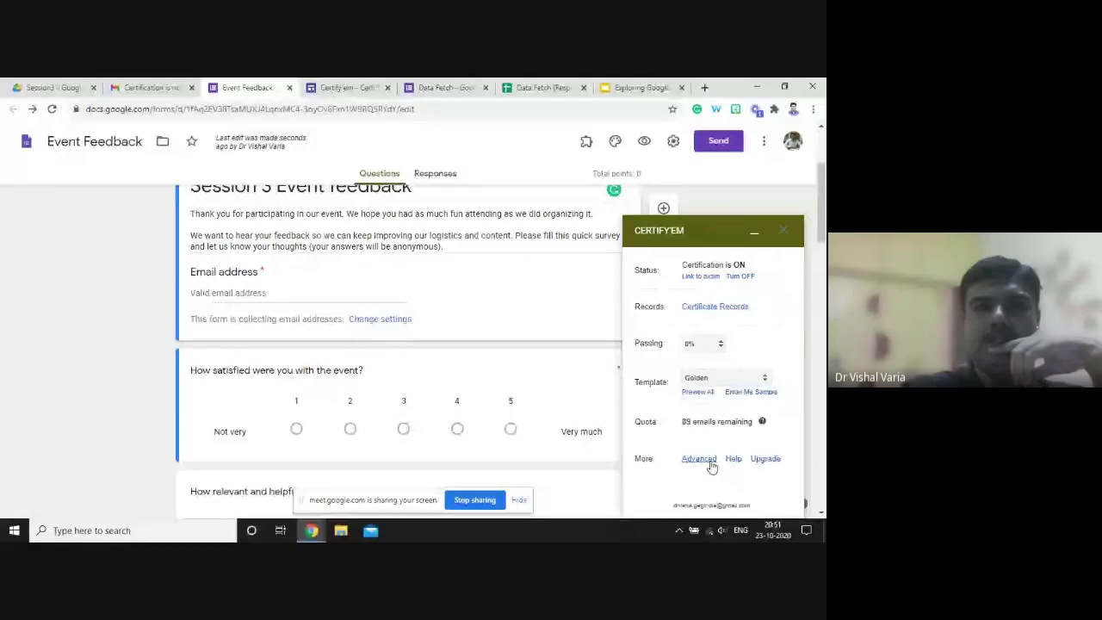
# - In Certify'em advanced options, enter the sender's name and the subject 'Here your certificate'
pyautogui.click(710, 462)
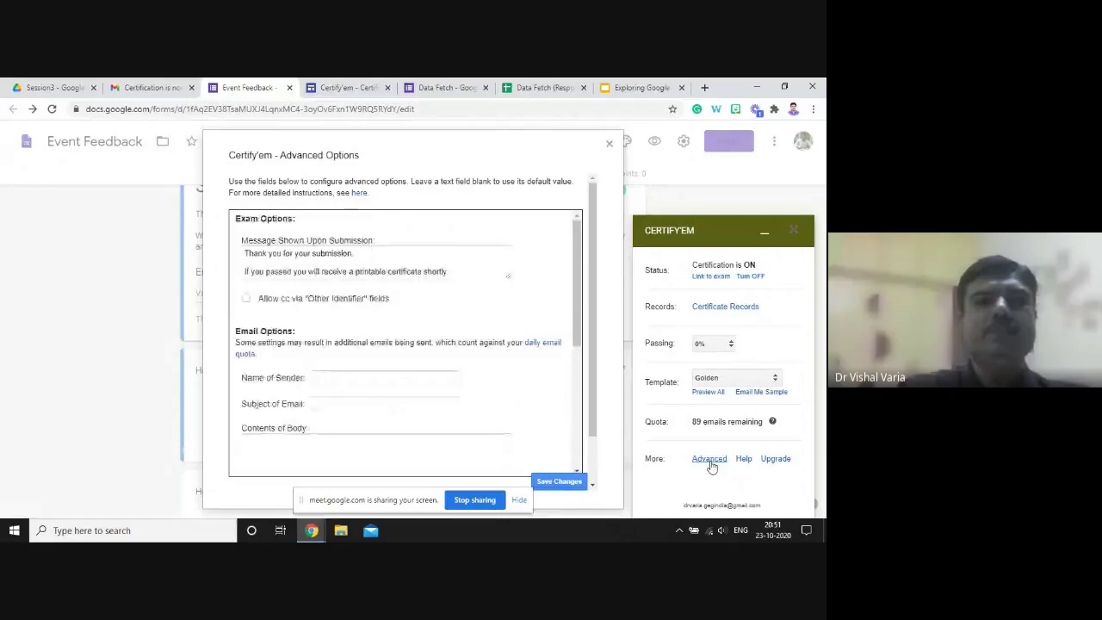
pyautogui.click(466, 273)
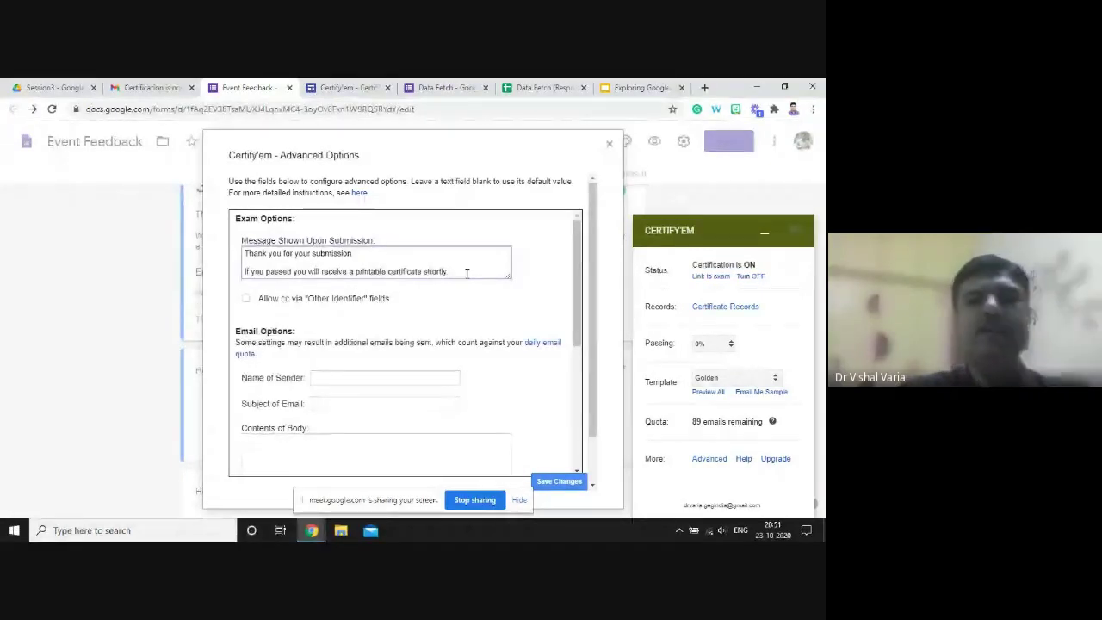
pyautogui.scroll(-1, 582, 342)
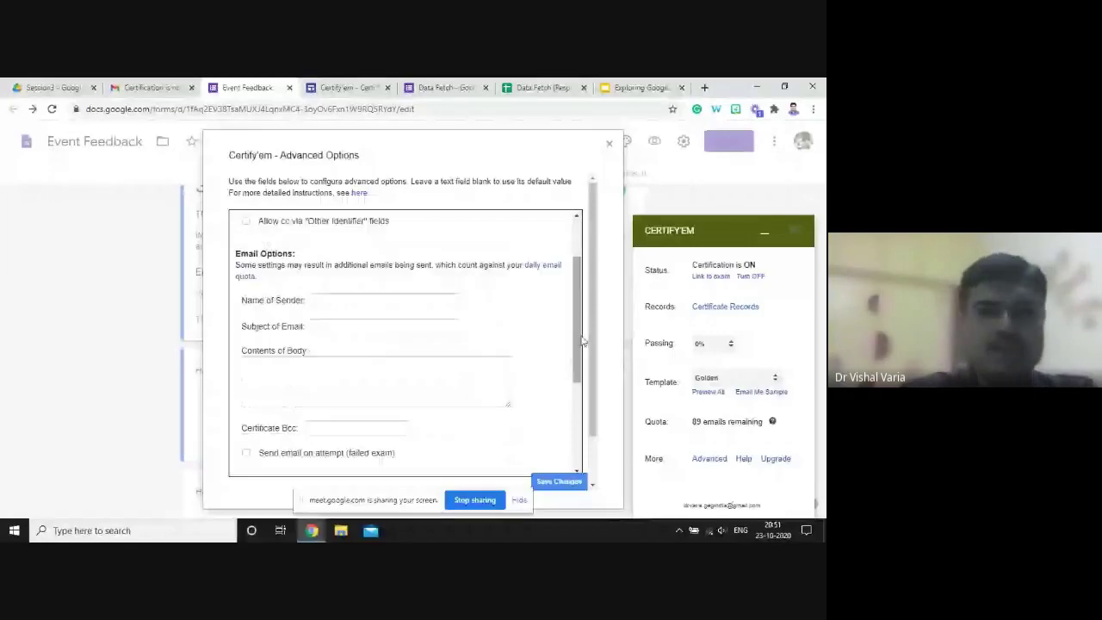
pyautogui.click(376, 300)
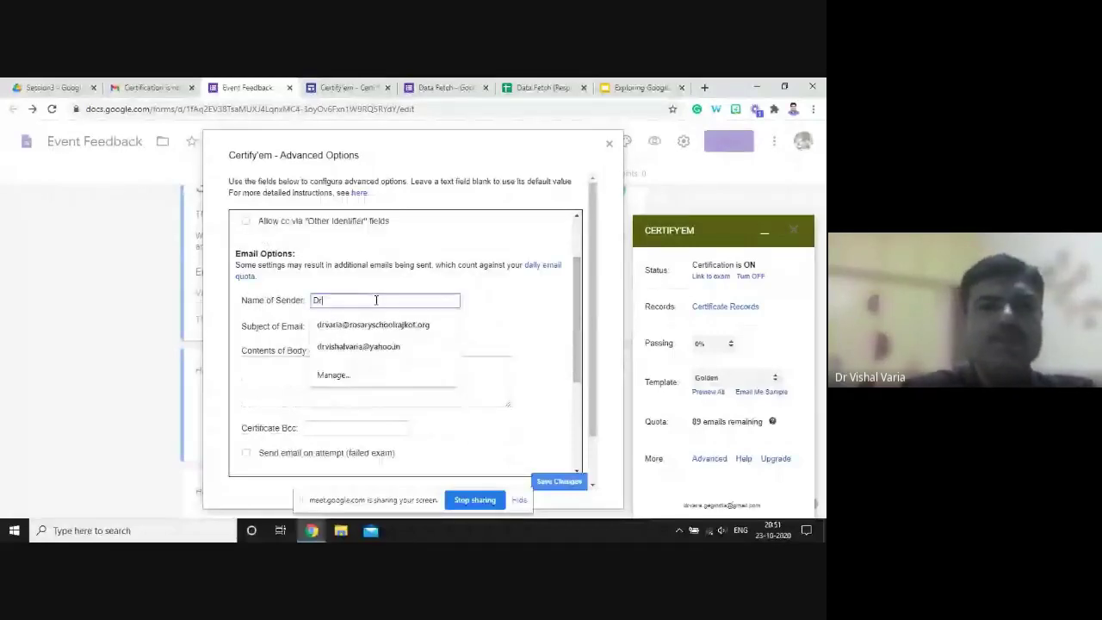
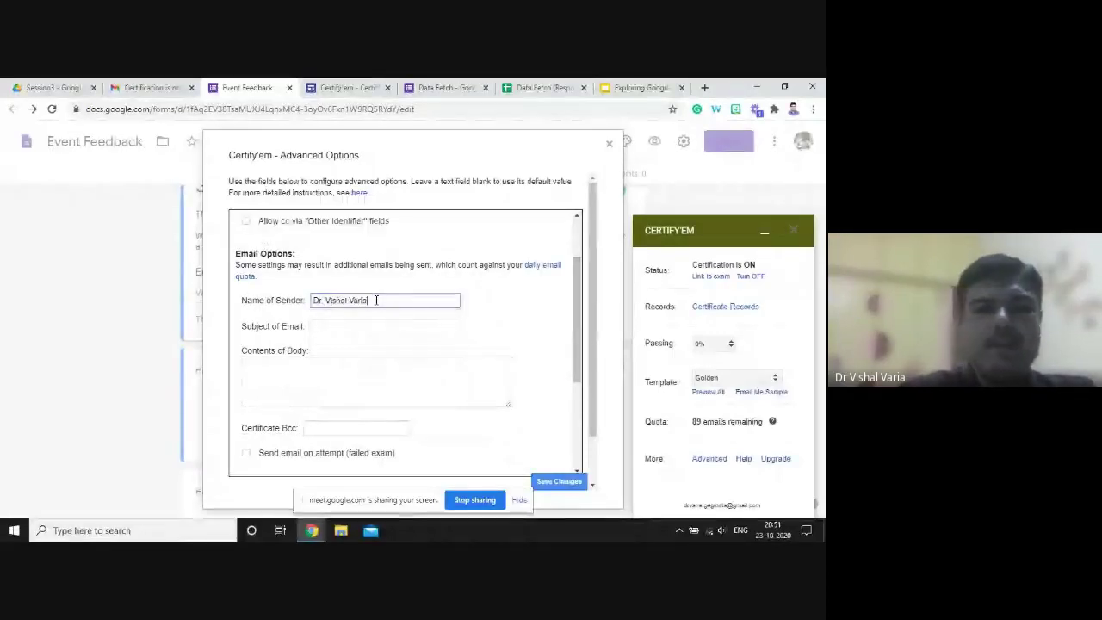
pyautogui.press('Tab')
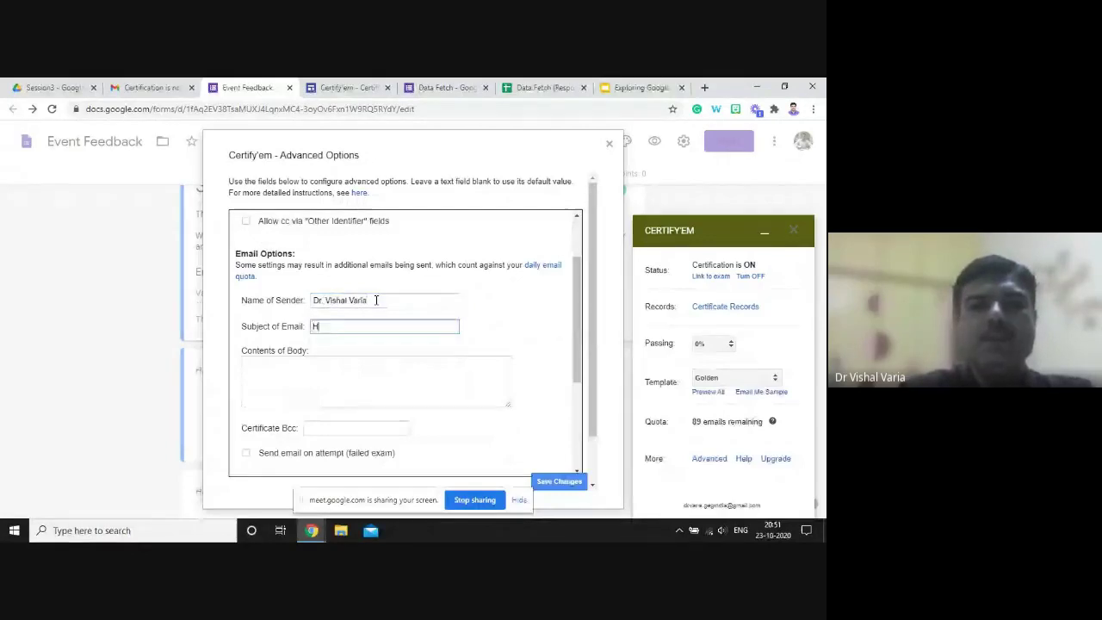
pyautogui.press('BackSpace')
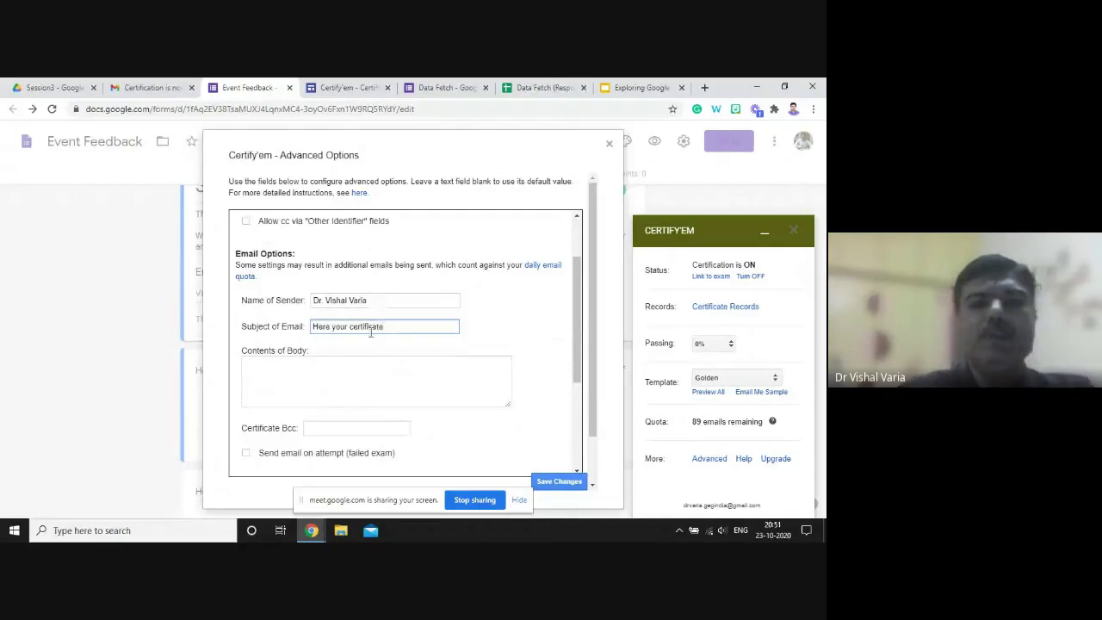
# - Write the email body: 'Dear {{full name}}' followed by three filler lines
pyautogui.click(357, 372)
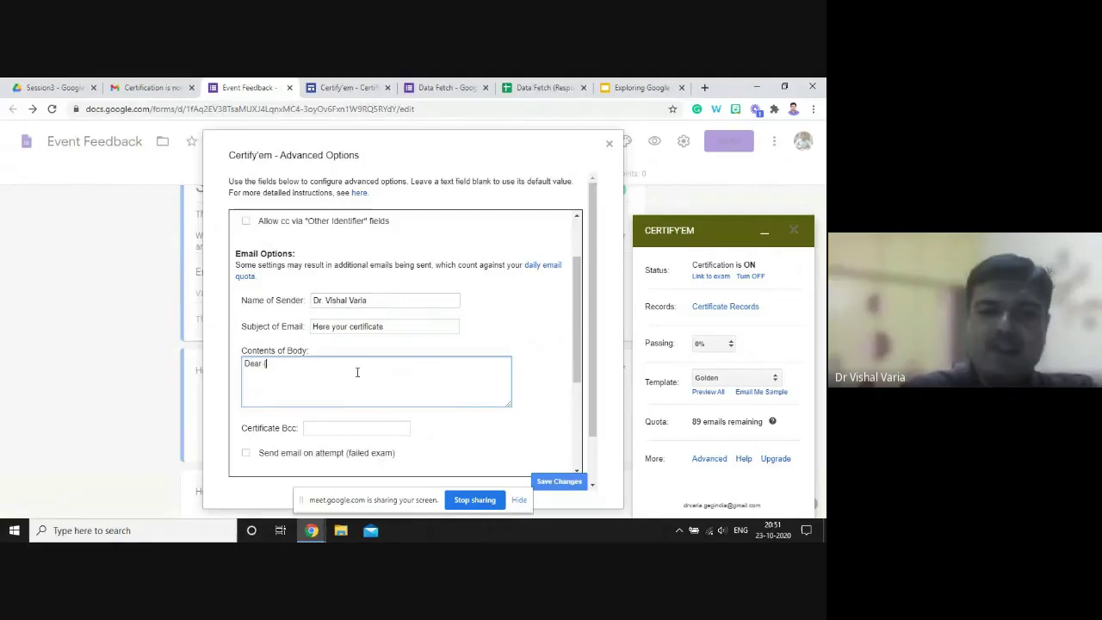
pyautogui.write('Dear {{f')
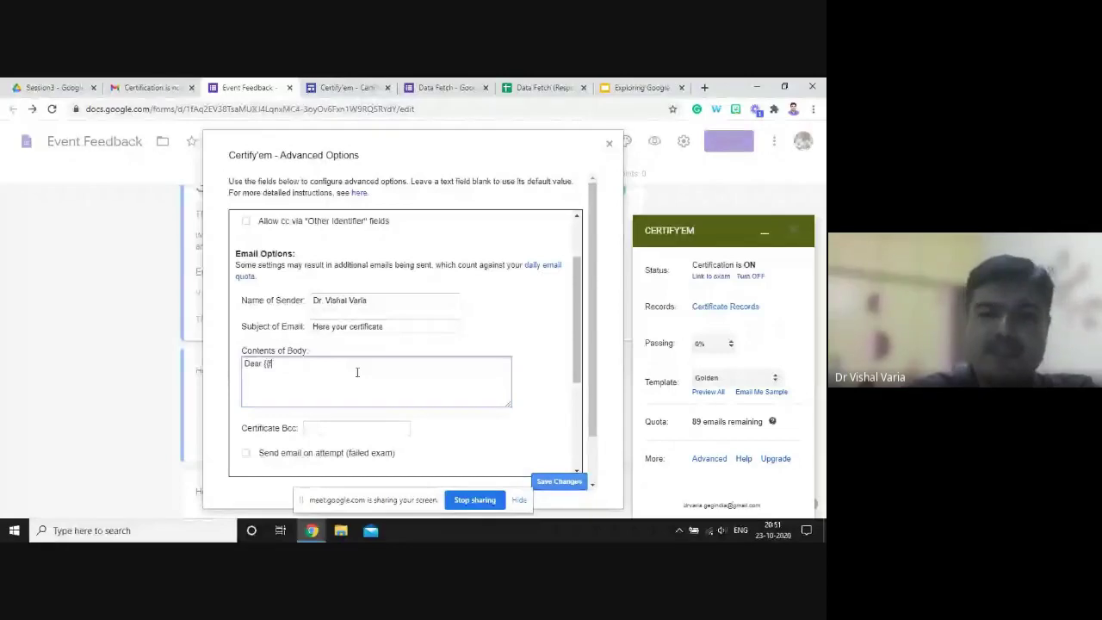
pyautogui.write('ull name}}')
pyautogui.press('Return')
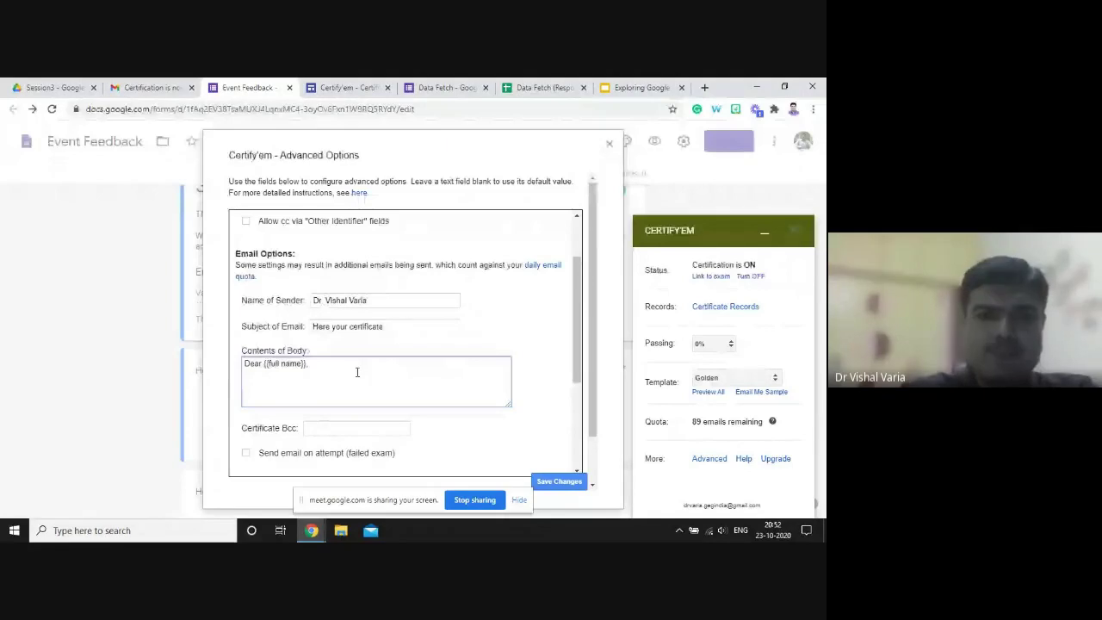
pyautogui.press('Return')
pyautogui.write('sakldfjla sdfjklasdf')
pyautogui.press('Return')
pyautogui.write('slkjsadfkjasd f')
pyautogui.press('Return')
pyautogui.write('sdlkasjlkasdjf')
pyautogui.moveTo(577, 351); pyautogui.dragTo(578, 434)
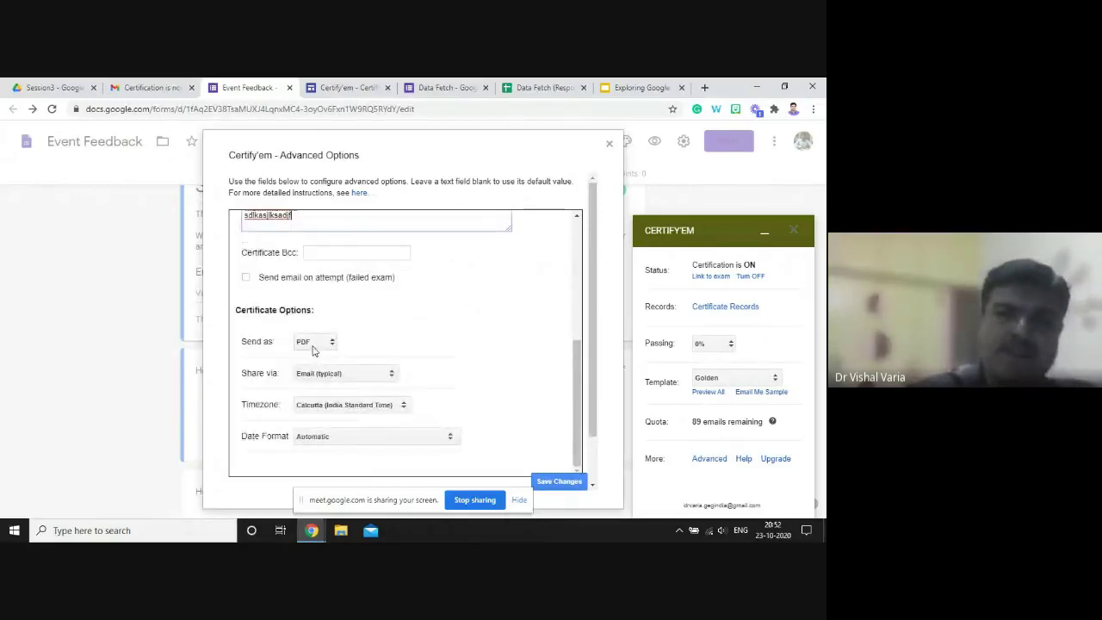
# - Set the Send as format to IMAGE and save the Certify'em advanced options
pyautogui.click(313, 345)
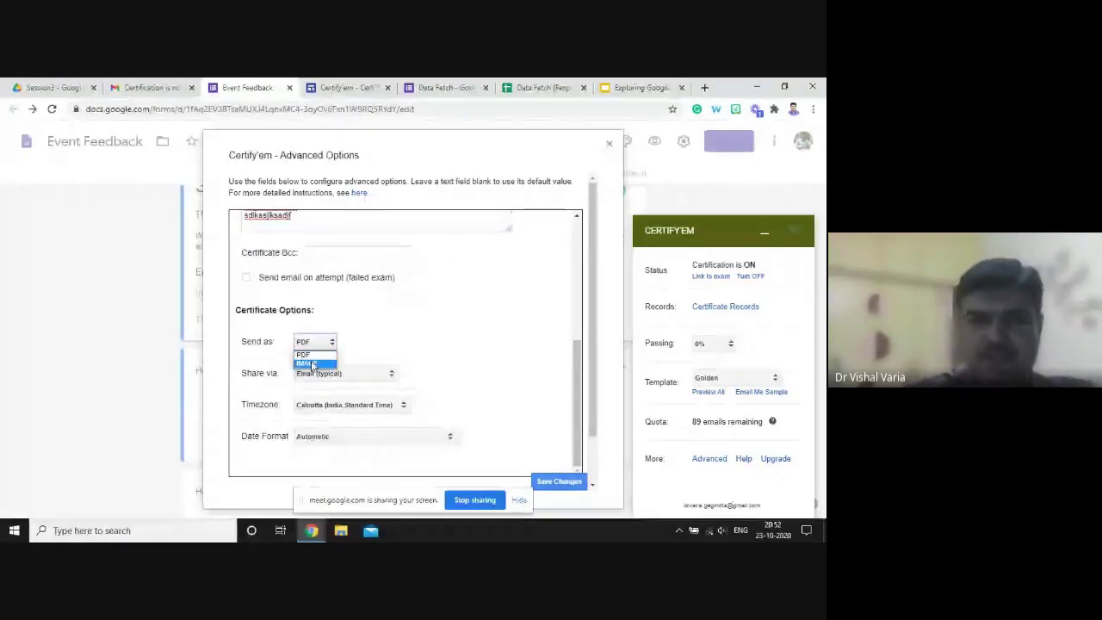
pyautogui.click(310, 363)
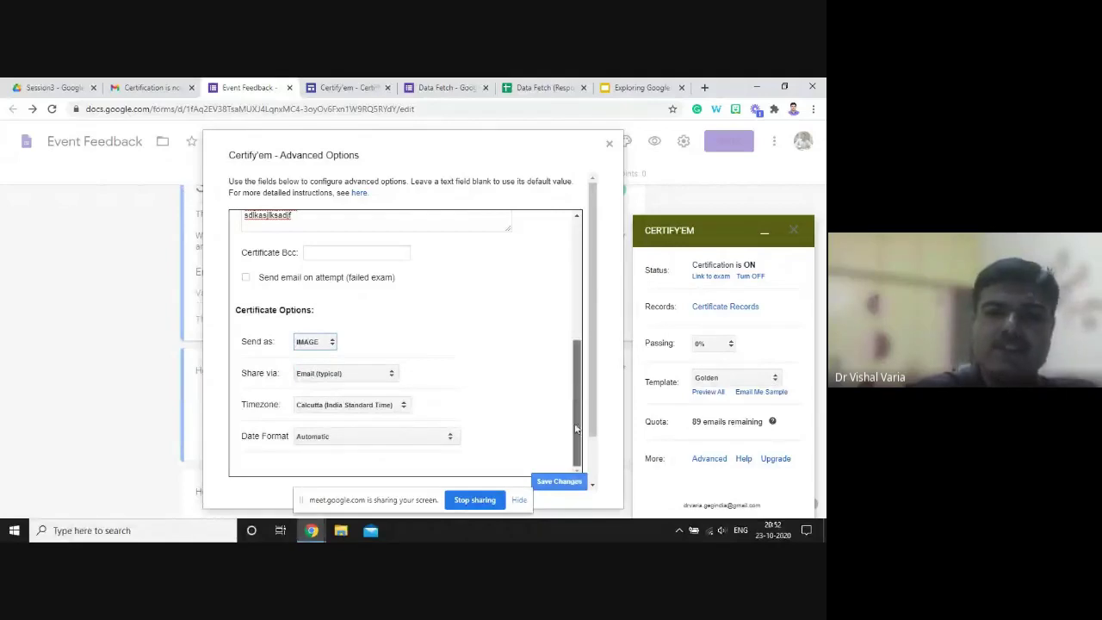
pyautogui.click(555, 482)
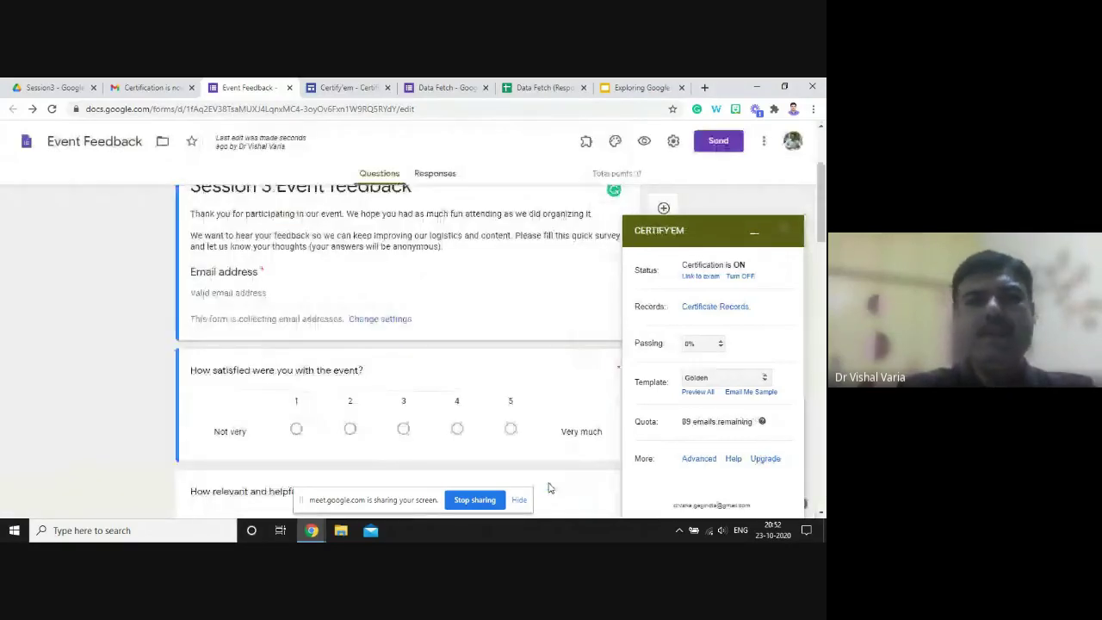
pyautogui.click(349, 88)
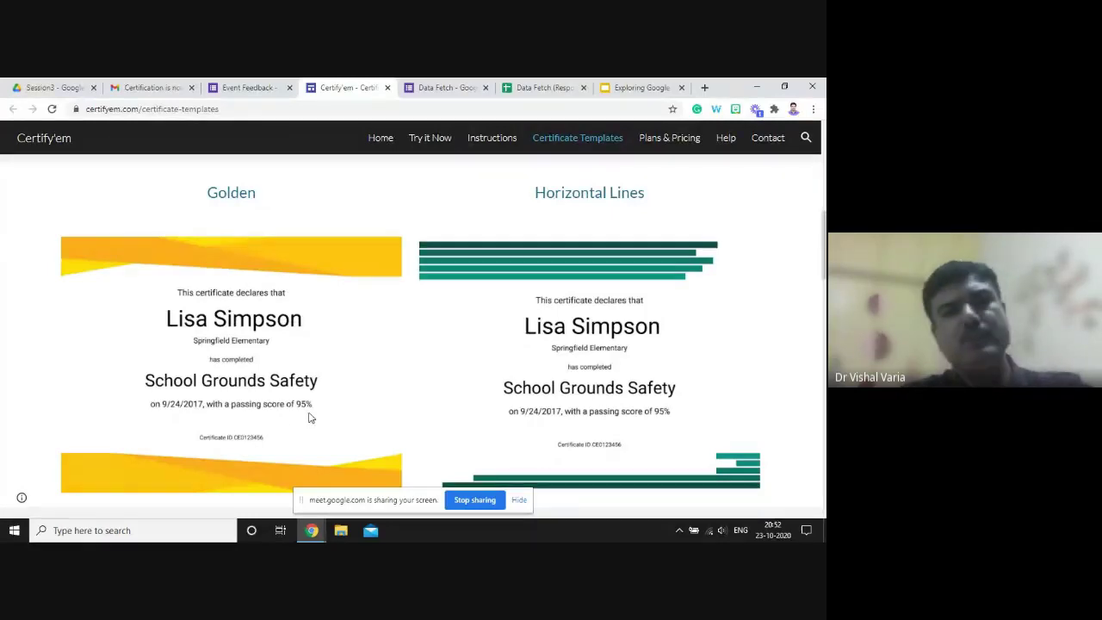
pyautogui.click(254, 88)
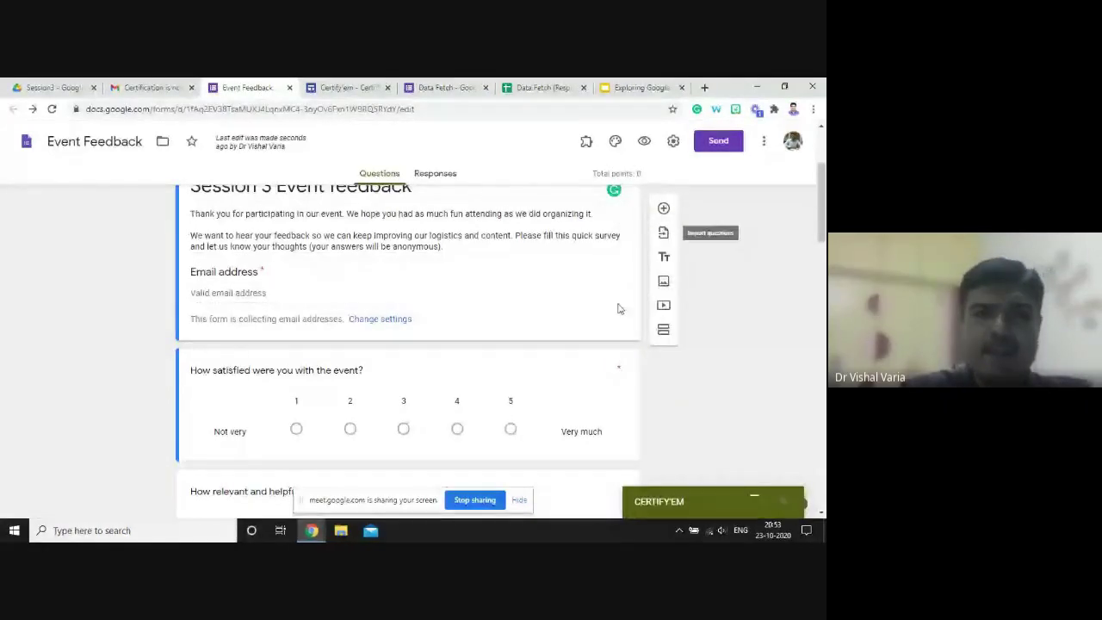
# - Add a 'Name' question after the satisfaction question, then drag it above it
pyautogui.click(625, 380)
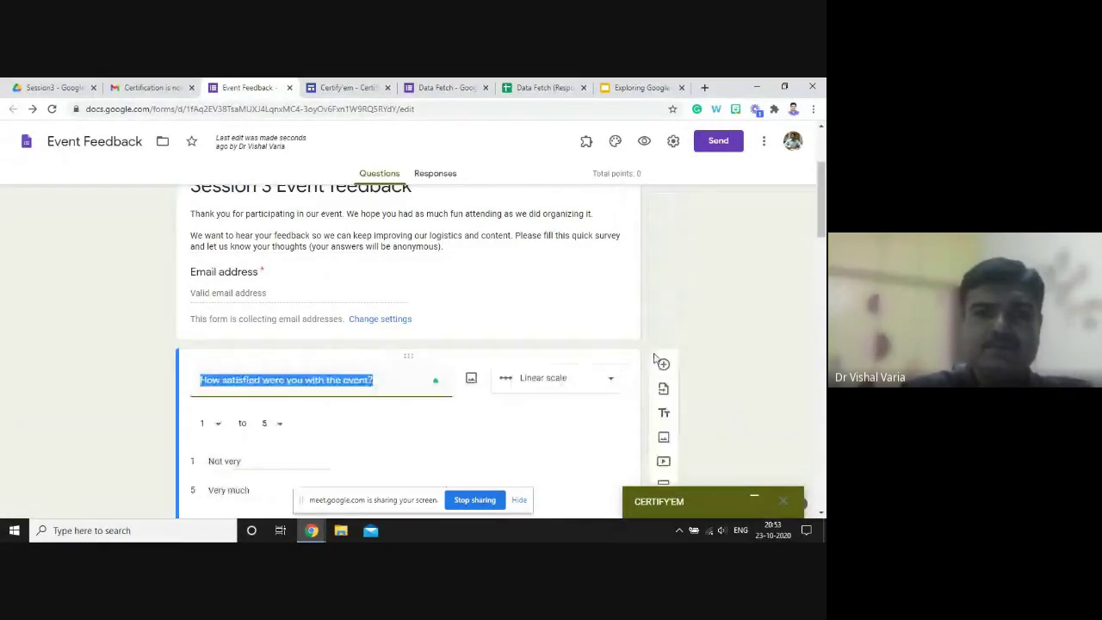
pyautogui.click(664, 365)
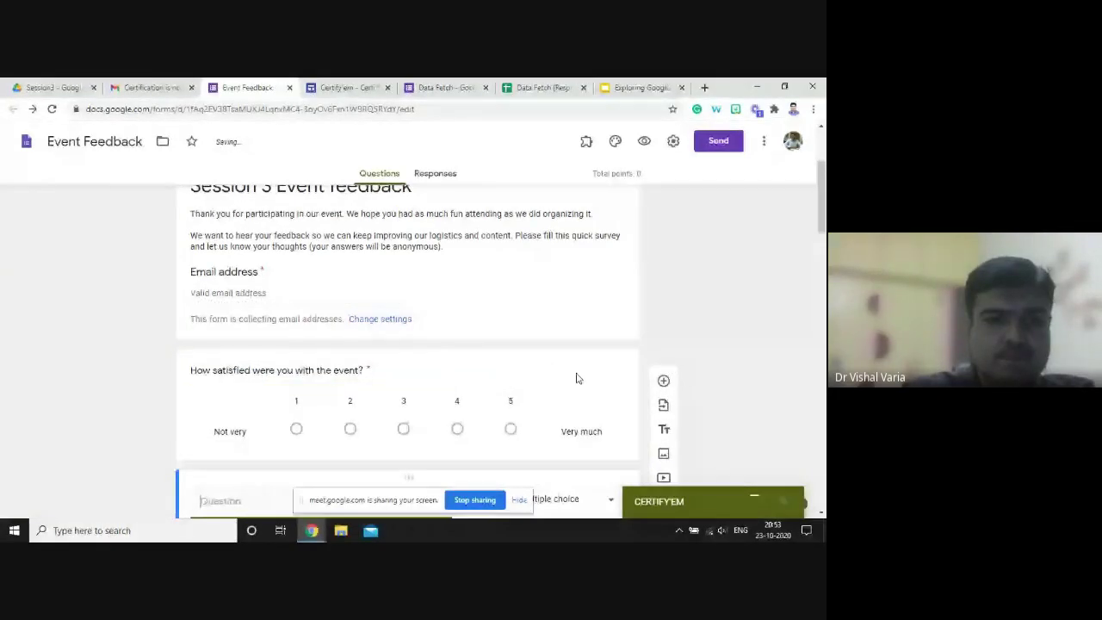
pyautogui.write('Na')
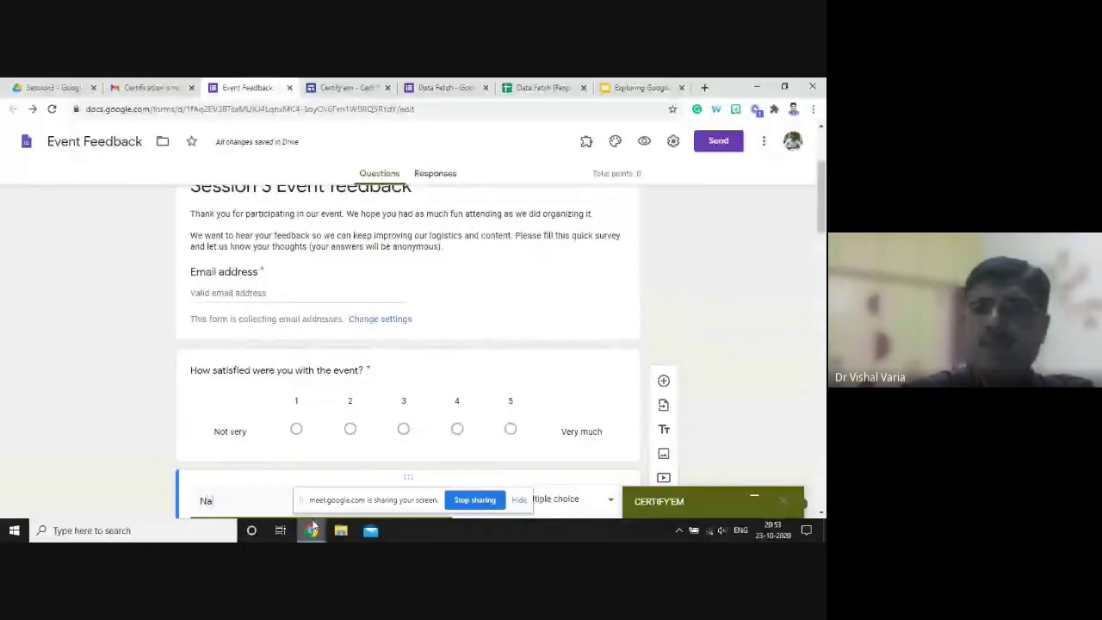
pyautogui.write('me')
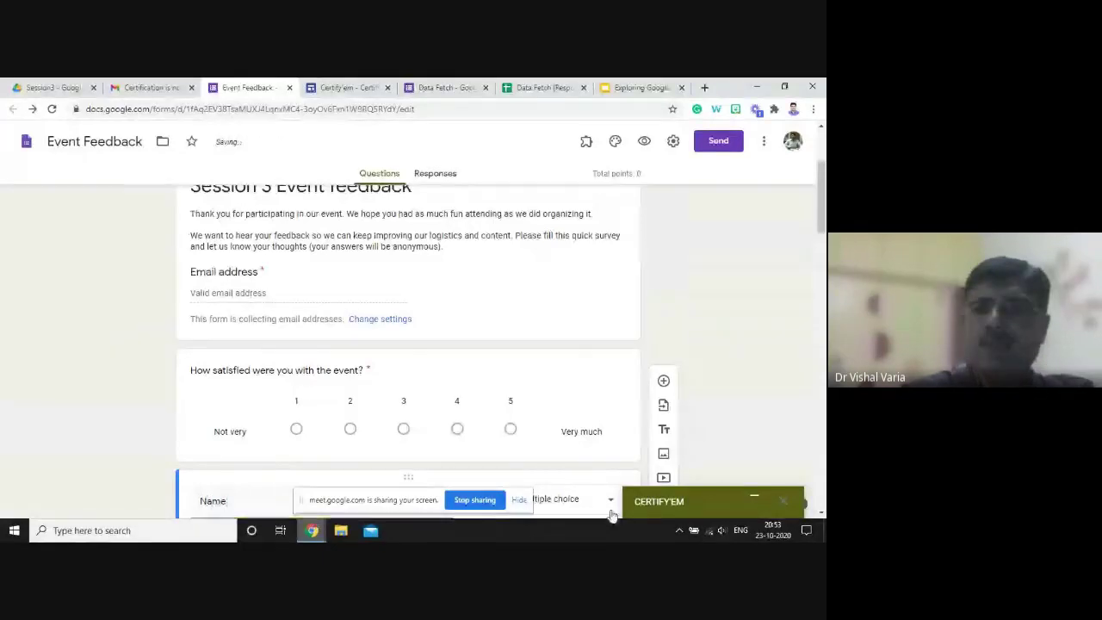
pyautogui.scroll(-2, 405, 361)
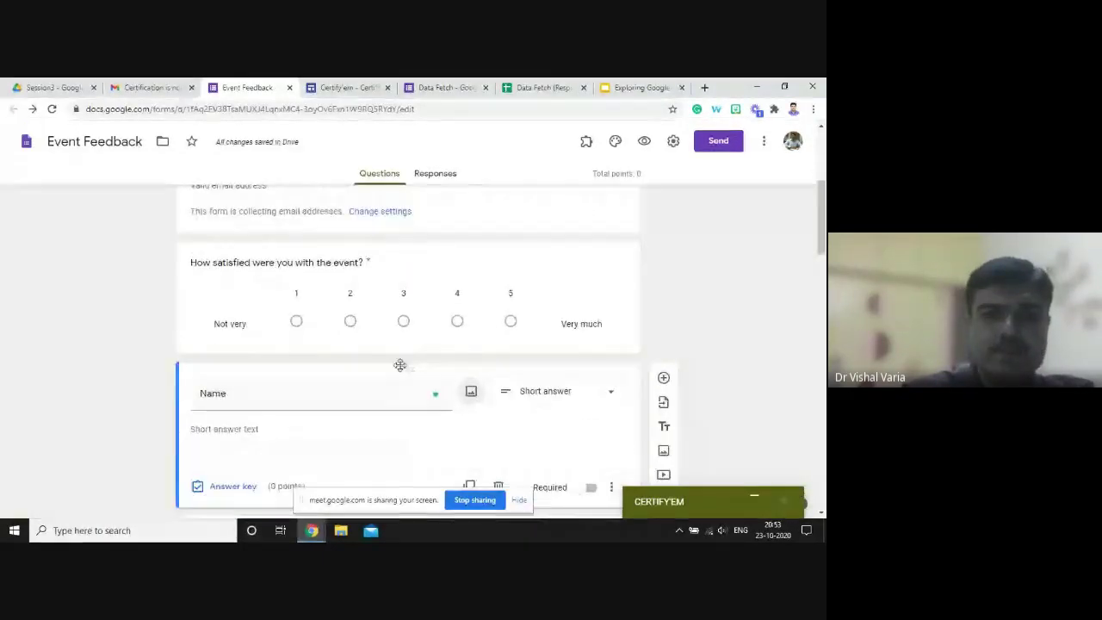
pyautogui.moveTo(407, 375); pyautogui.dragTo(401, 247)
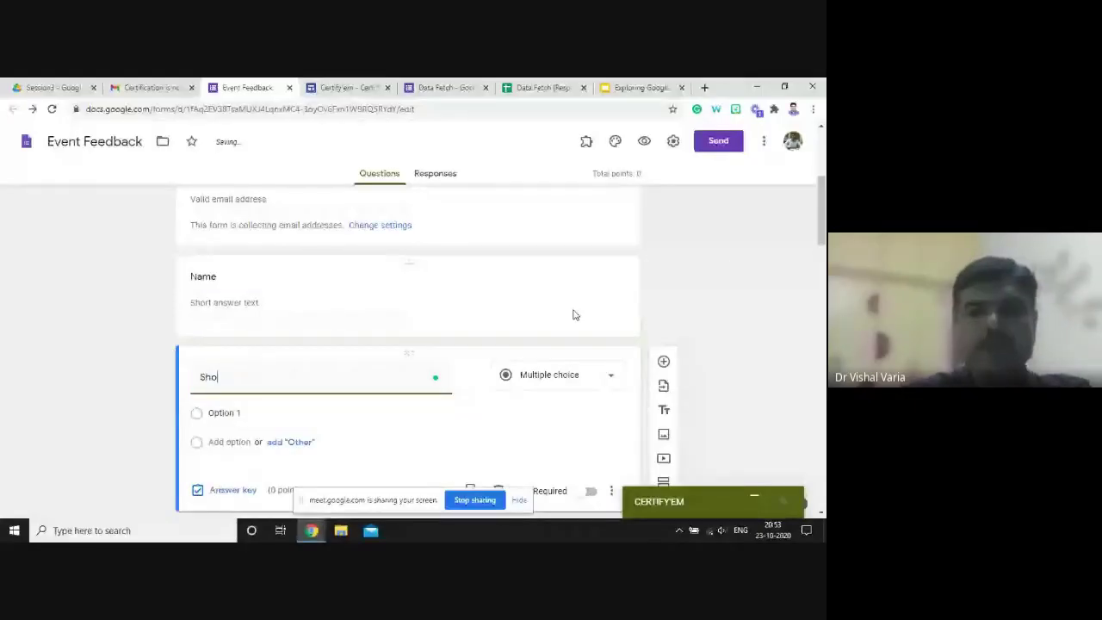
# - Finish the title 'School Name', make it Short answer, and preview the form
pyautogui.write('ol Name')
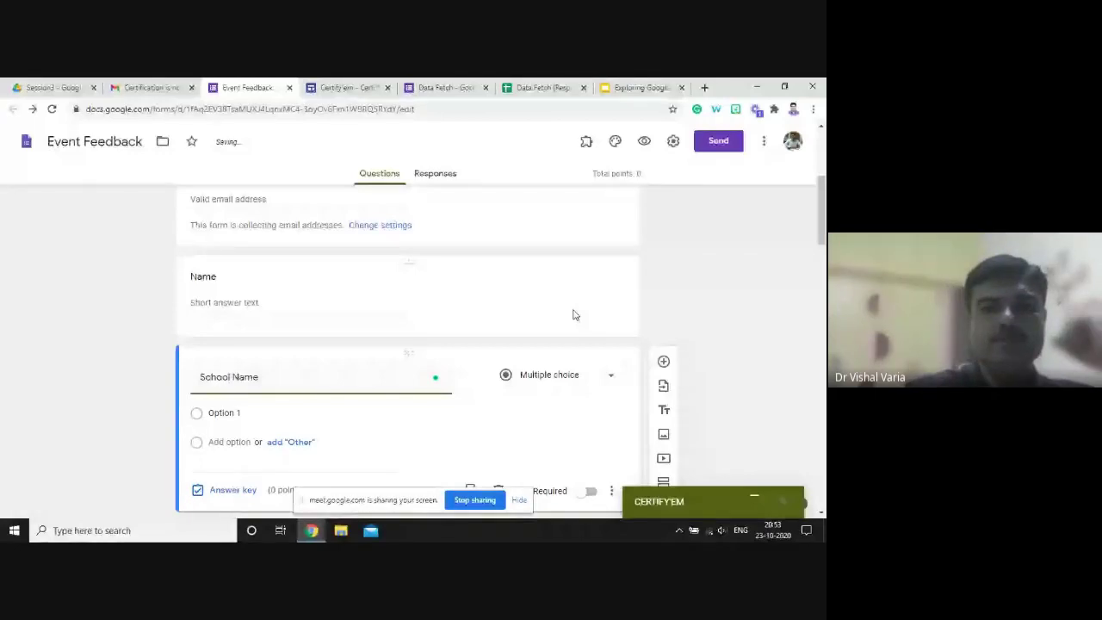
pyautogui.click(560, 377)
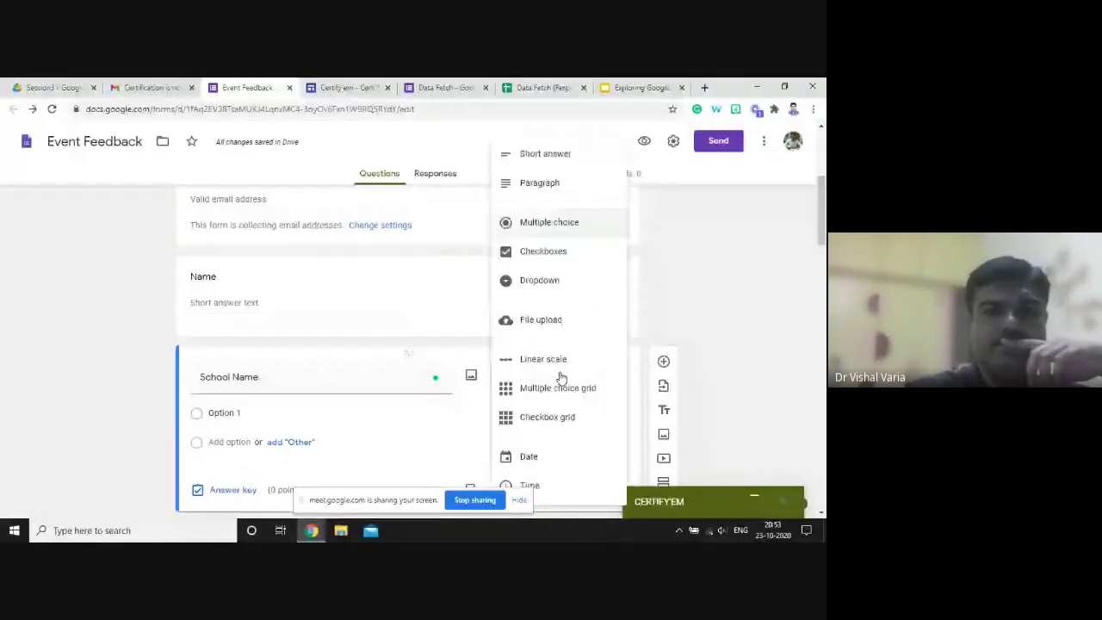
pyautogui.click(590, 152)
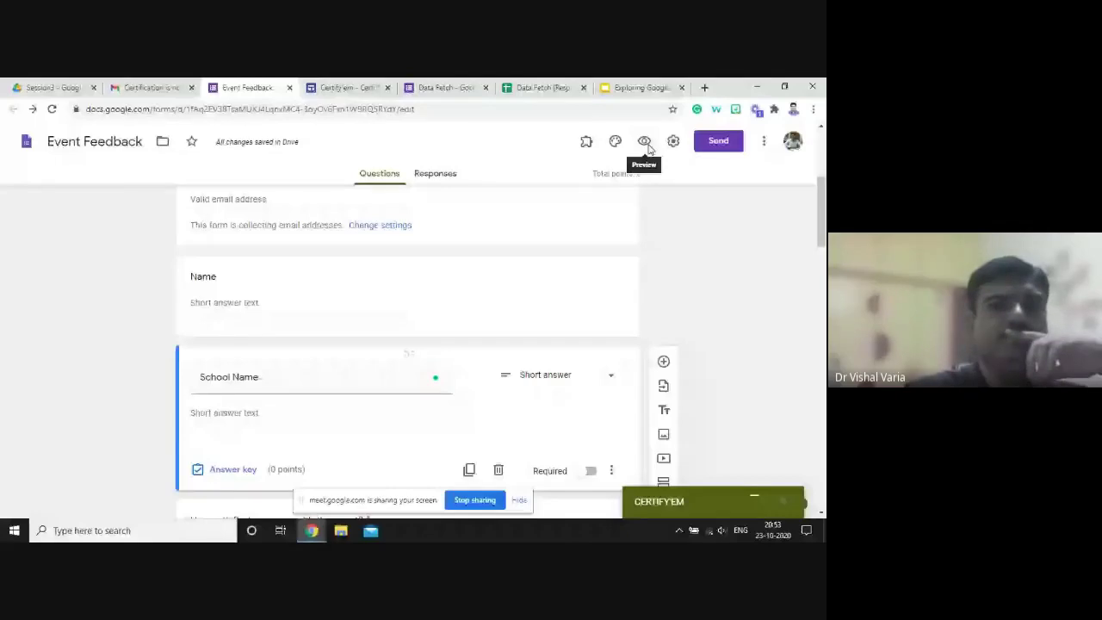
pyautogui.click(644, 142)
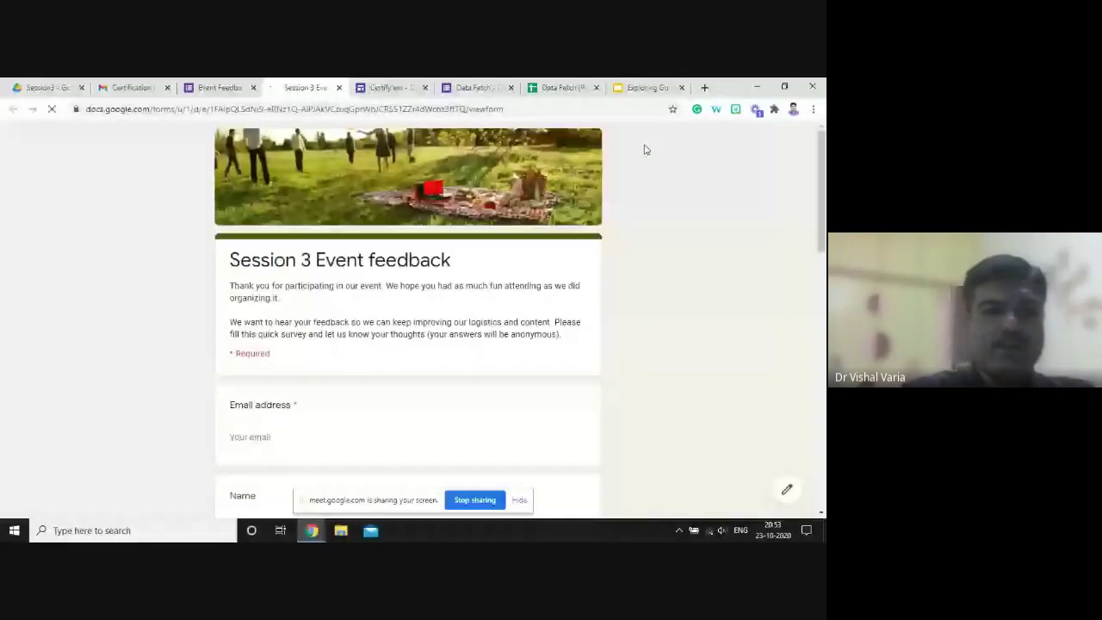
# - Enter the respondent's email address in the preview form
pyautogui.click(263, 437)
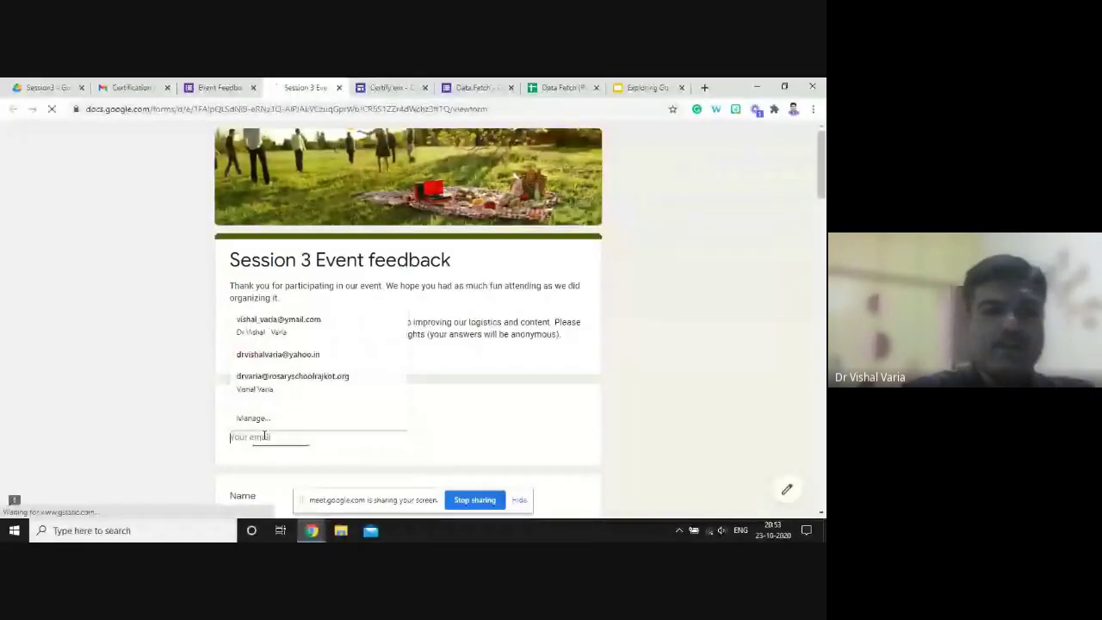
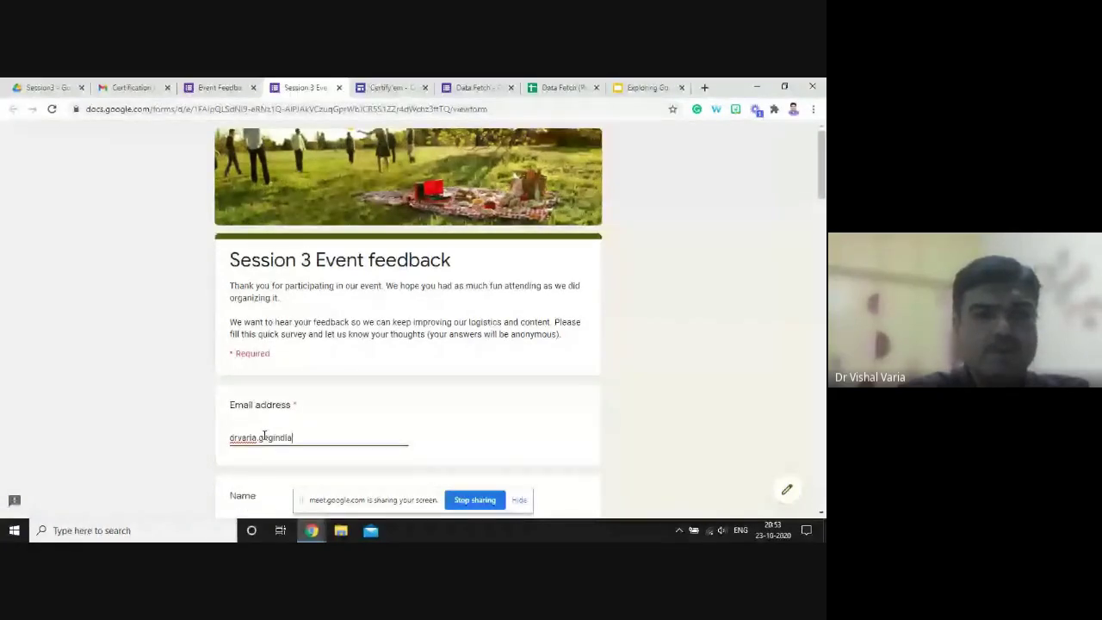
pyautogui.press('Tab')
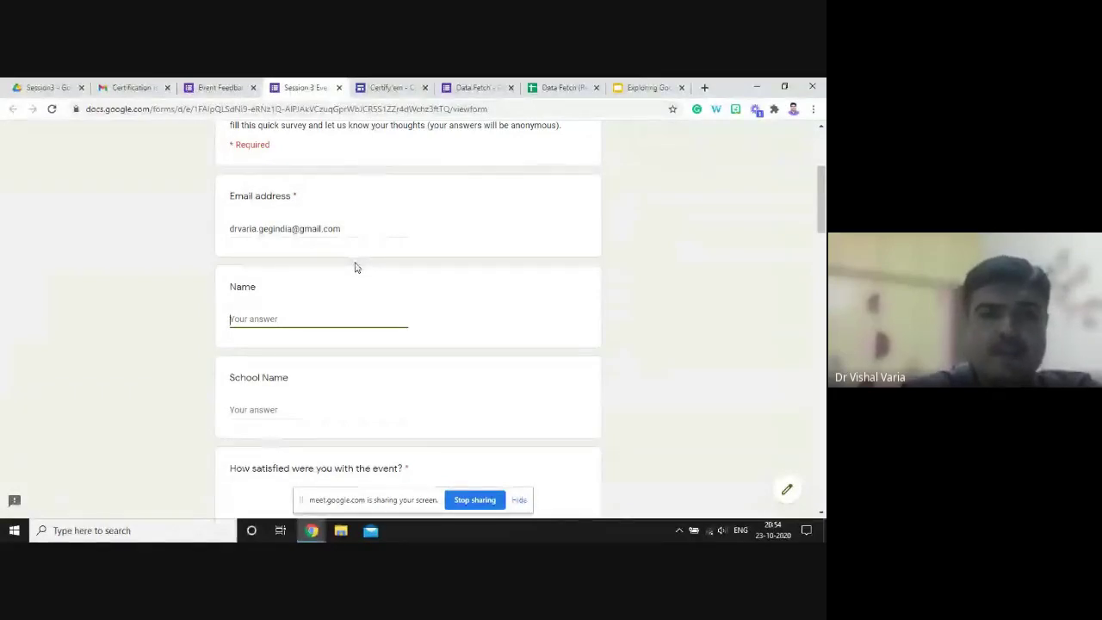
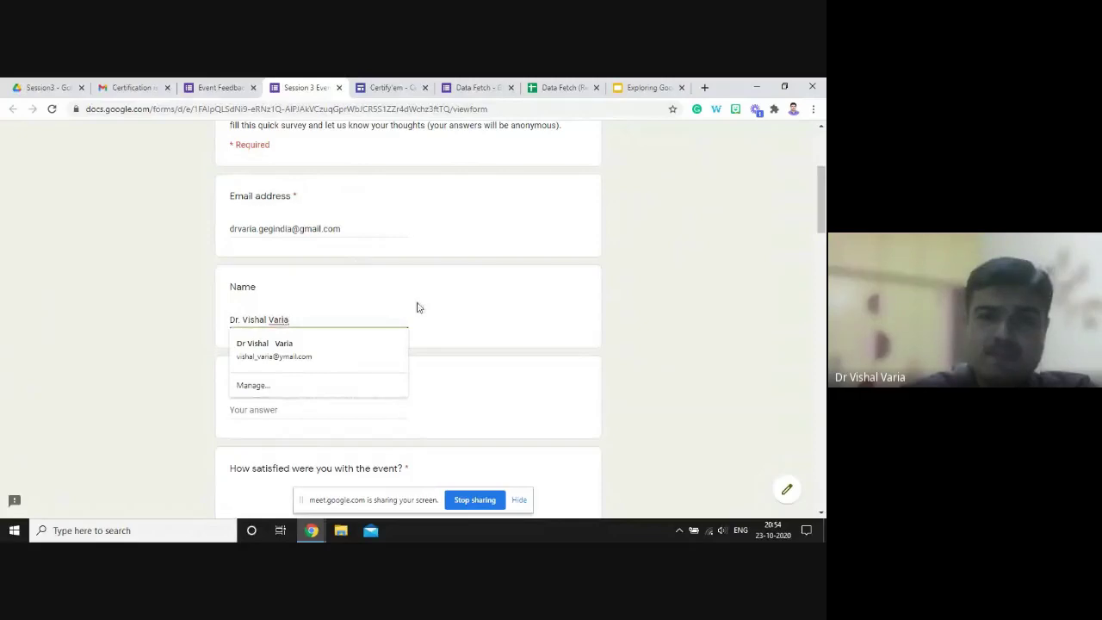
# - Fill in the respondent's full name and the school 'Rosary School Rajkot'
pyautogui.click(467, 305)
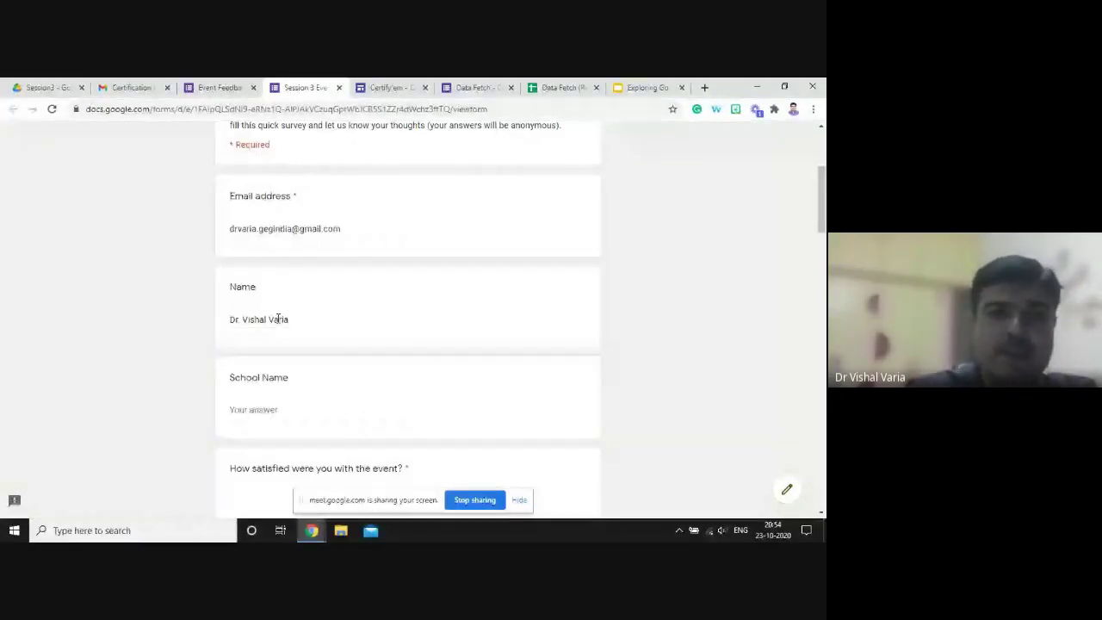
pyautogui.click(328, 316)
pyautogui.write('(Dr. Var')
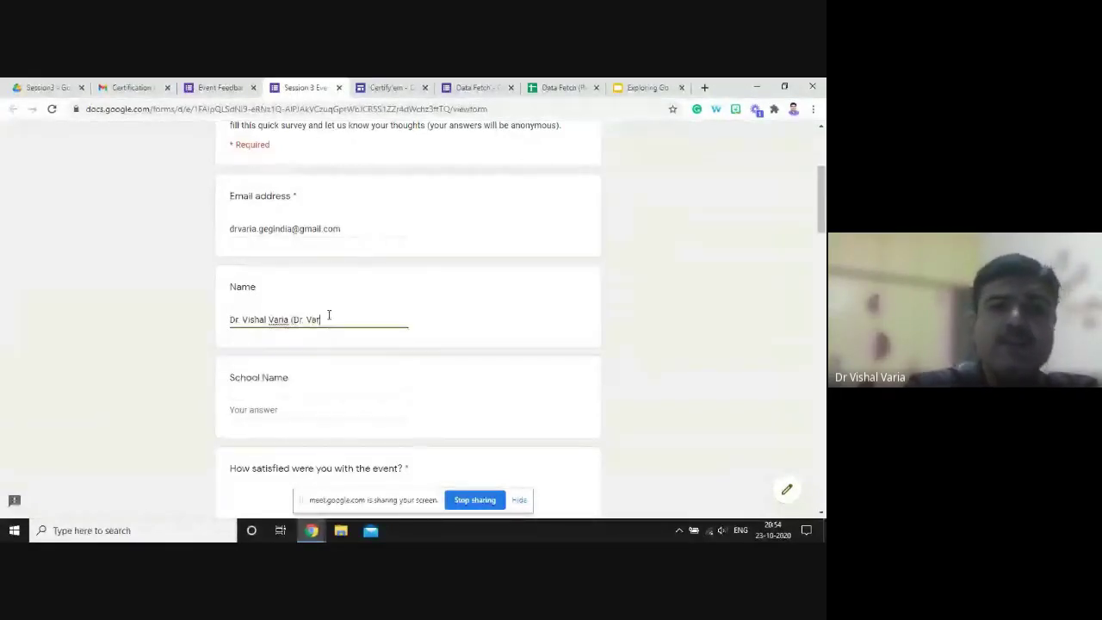
pyautogui.write('ia')
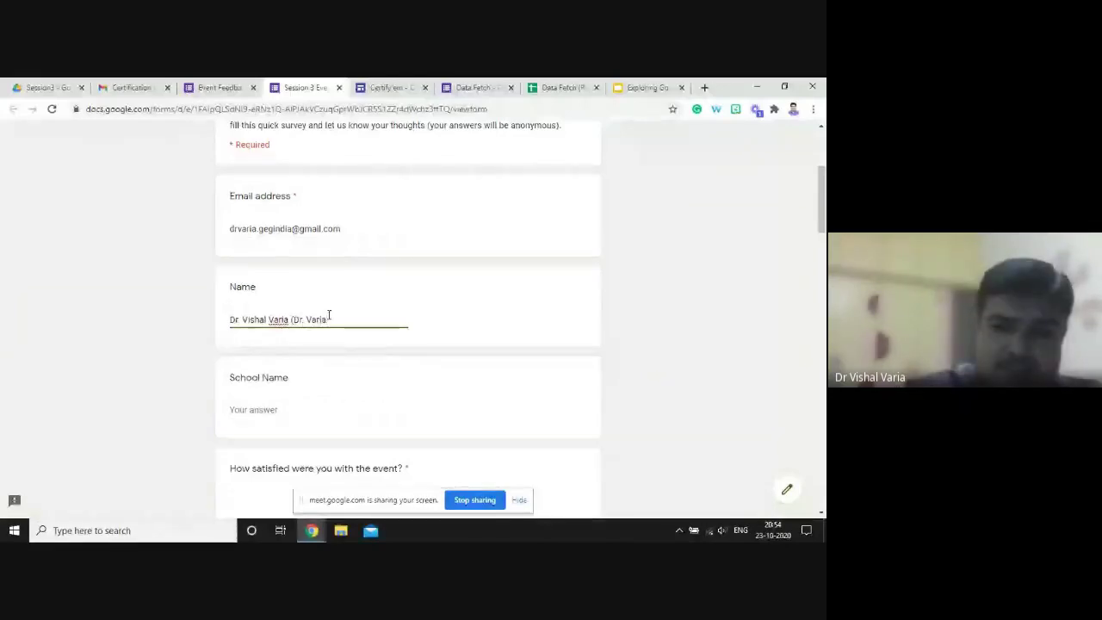
pyautogui.write(')')
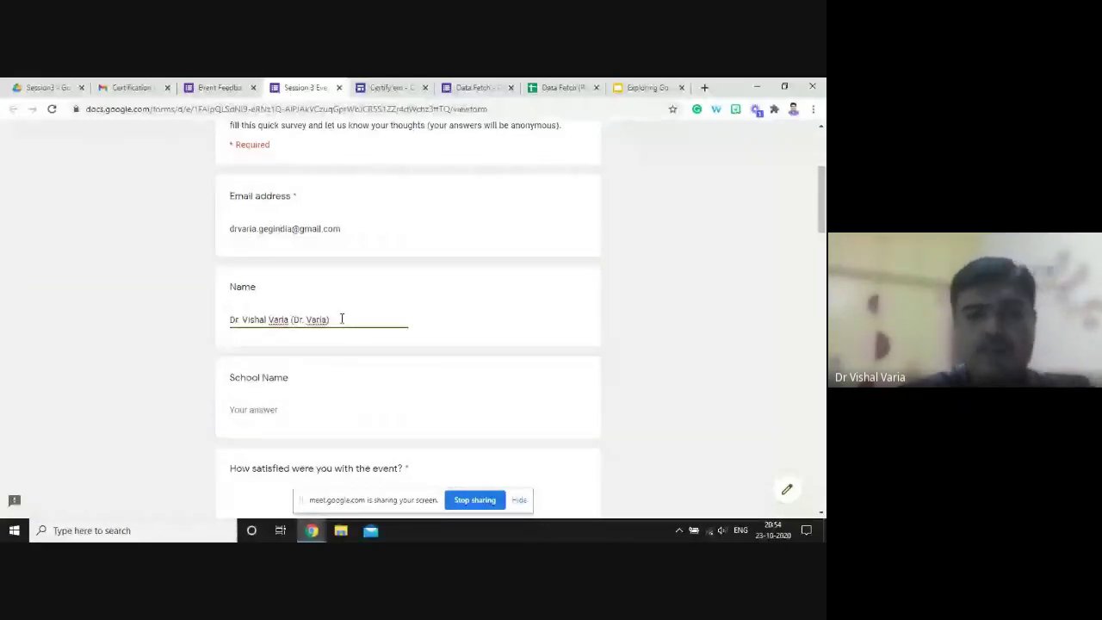
pyautogui.hotkey('ctrl', 'a')
pyautogui.click(305, 408)
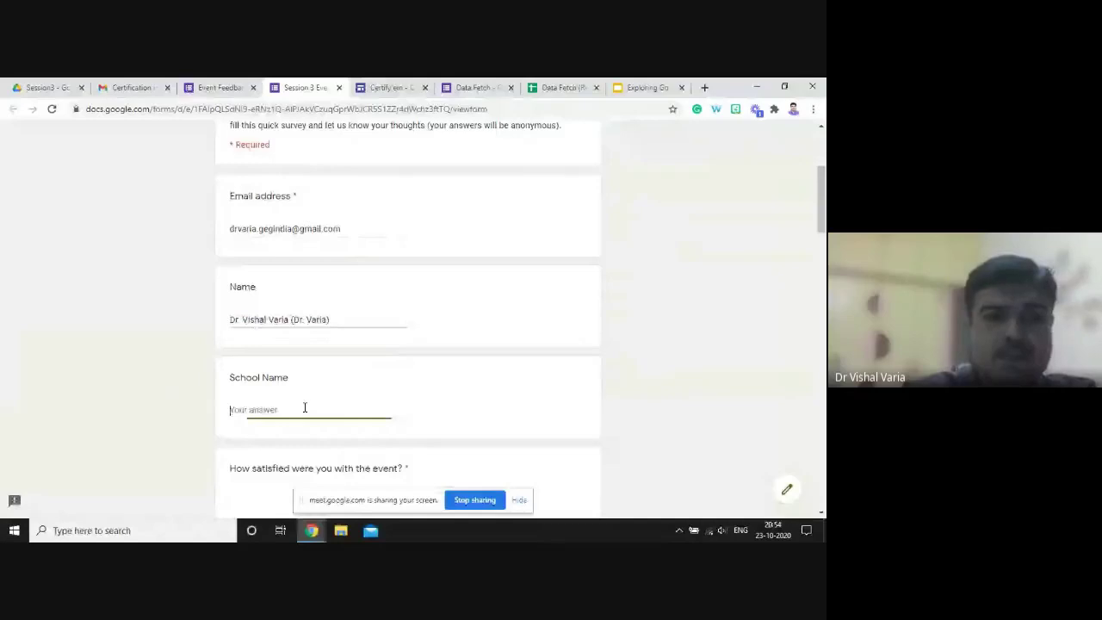
pyautogui.write('Rosary School Raj')
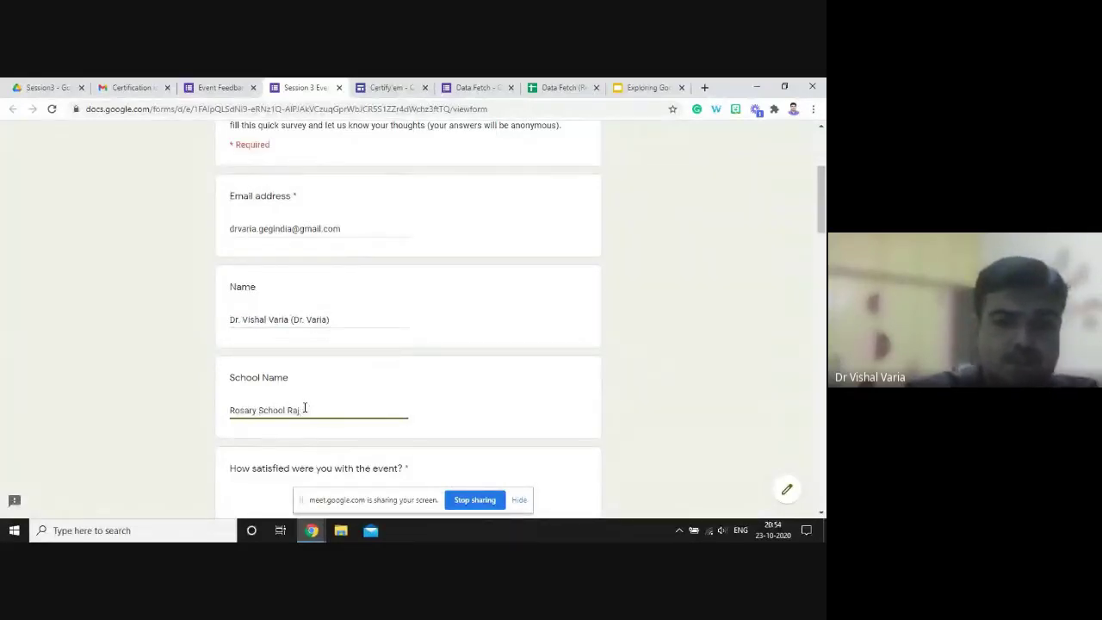
pyautogui.write('kot')
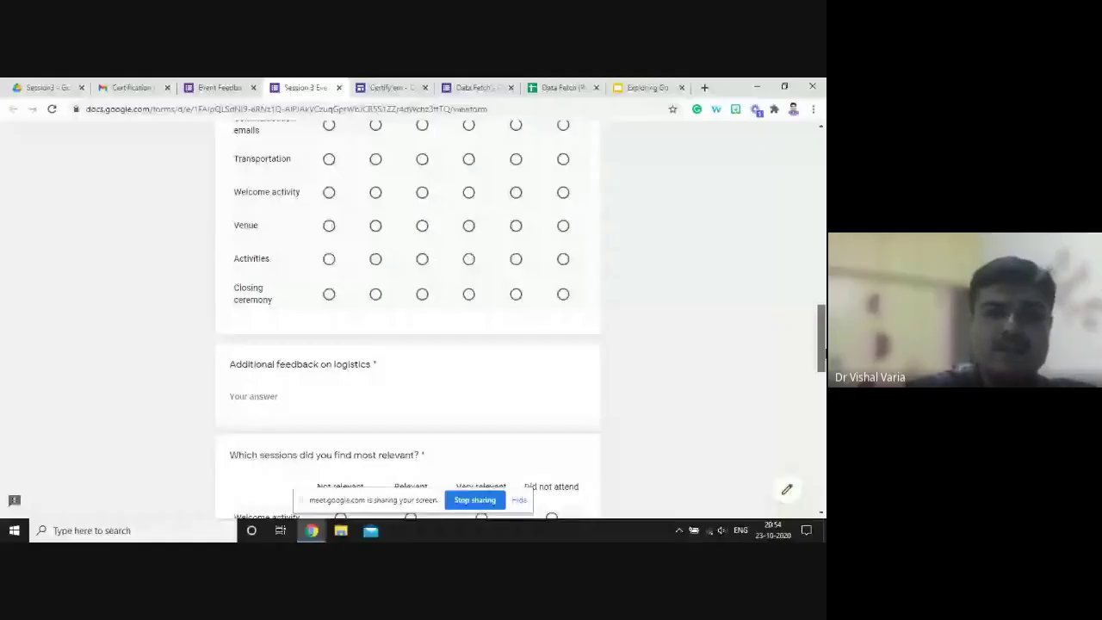
# - Attempt to submit, then rate event satisfaction and job relevance both 5
pyautogui.scroll(-5, 408, 319)
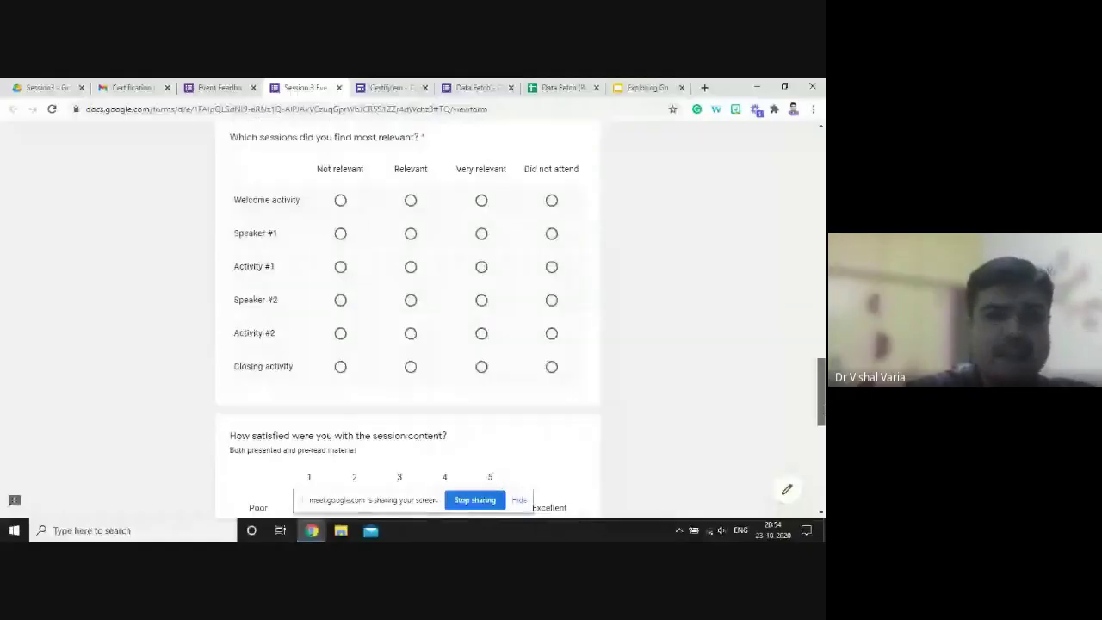
pyautogui.scroll(-15, 408, 318)
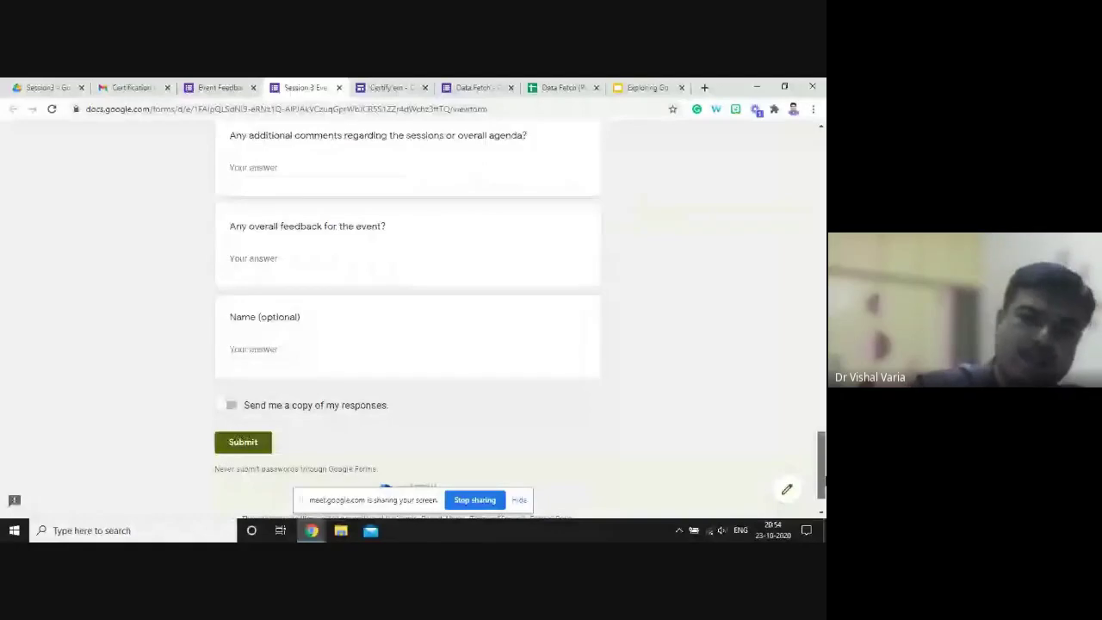
pyautogui.scroll(-1, 317, 500)
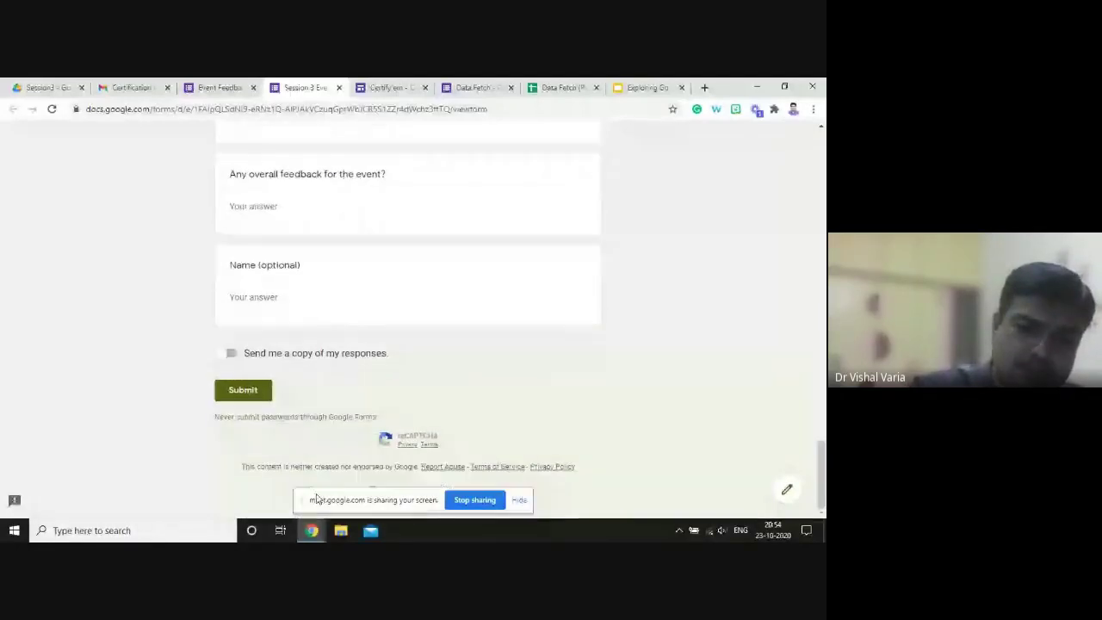
pyautogui.click(245, 396)
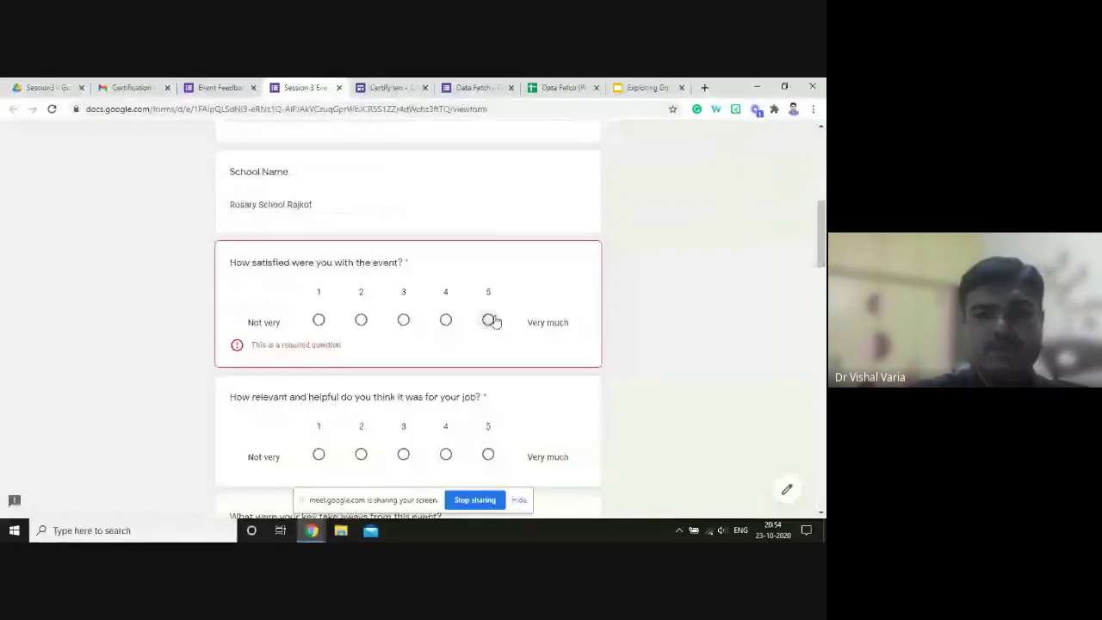
pyautogui.click(494, 320)
pyautogui.click(488, 441)
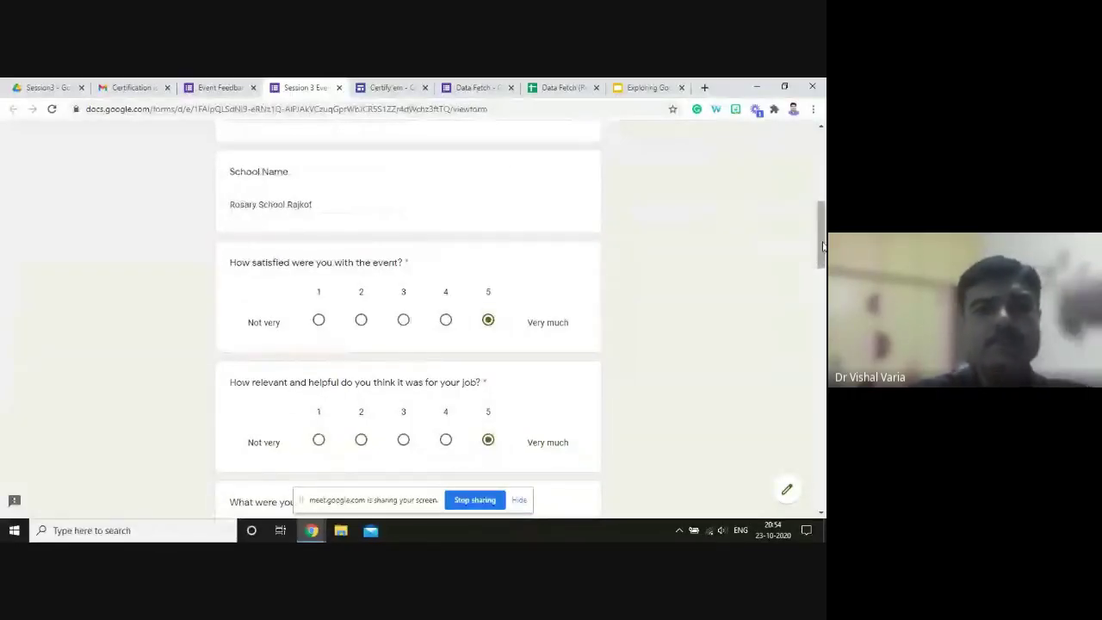
# - Answer the key takeaways question with 'very much'
pyautogui.moveTo(822, 247); pyautogui.dragTo(821, 299)
pyautogui.click(345, 224)
pyautogui.write('very mu')
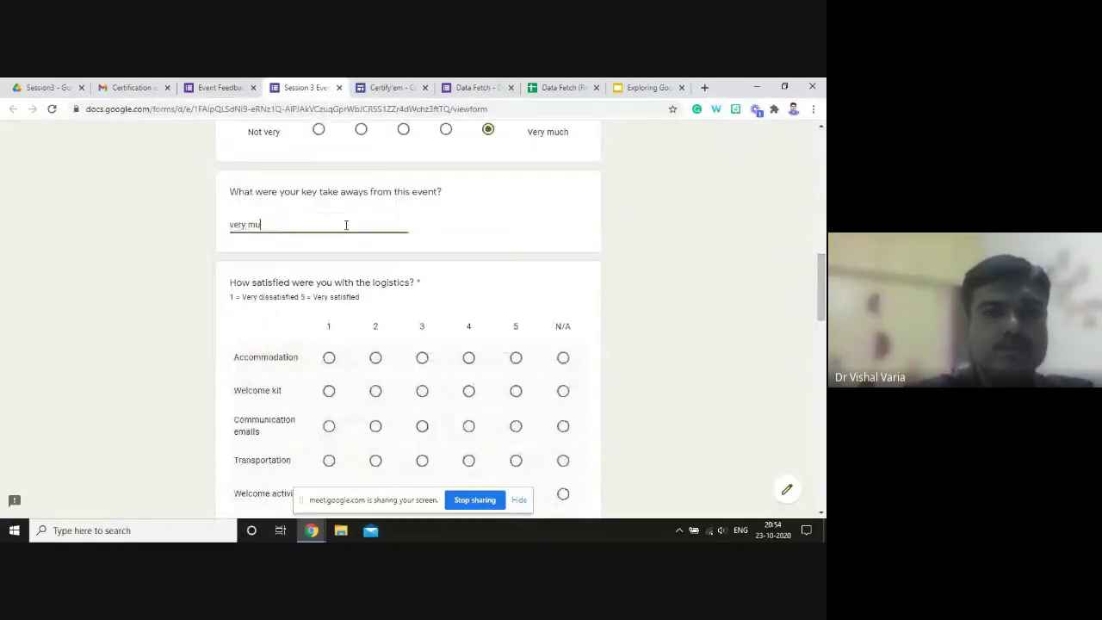
pyautogui.write('sh')
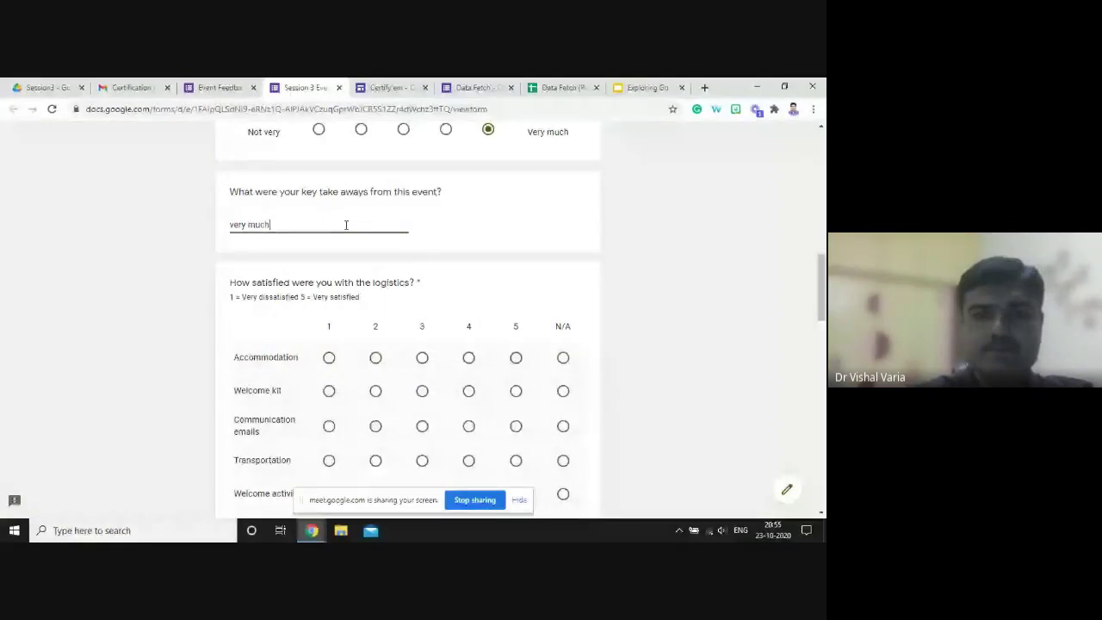
# - Mark Accommodation, Welcome kit, Communication emails and Welcome activity as N/A
pyautogui.click(563, 357)
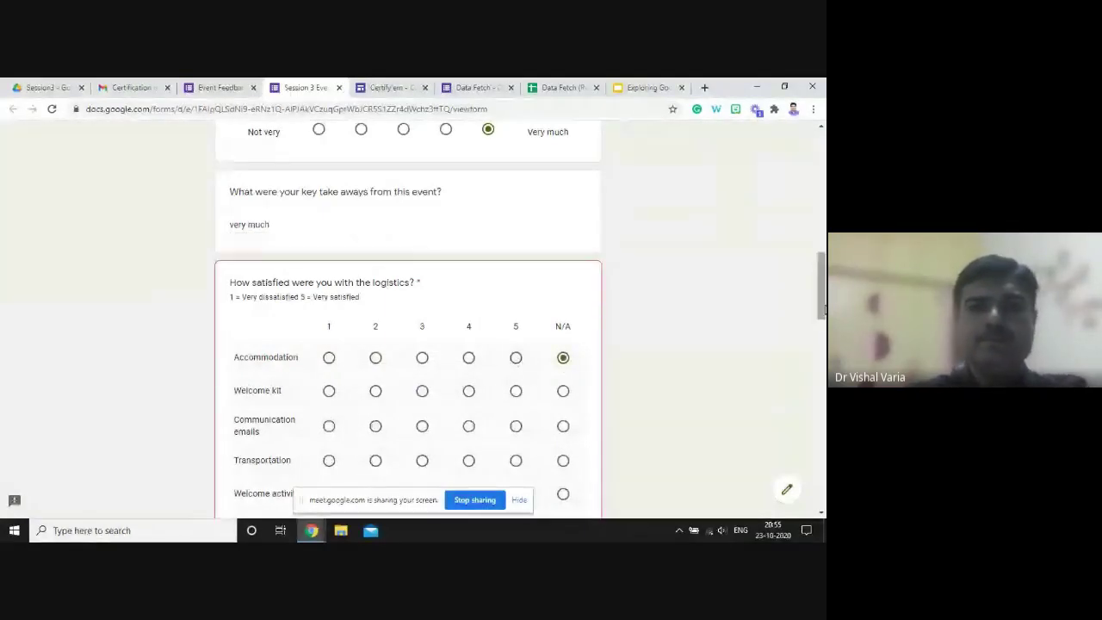
pyautogui.moveTo(822, 307); pyautogui.dragTo(822, 342)
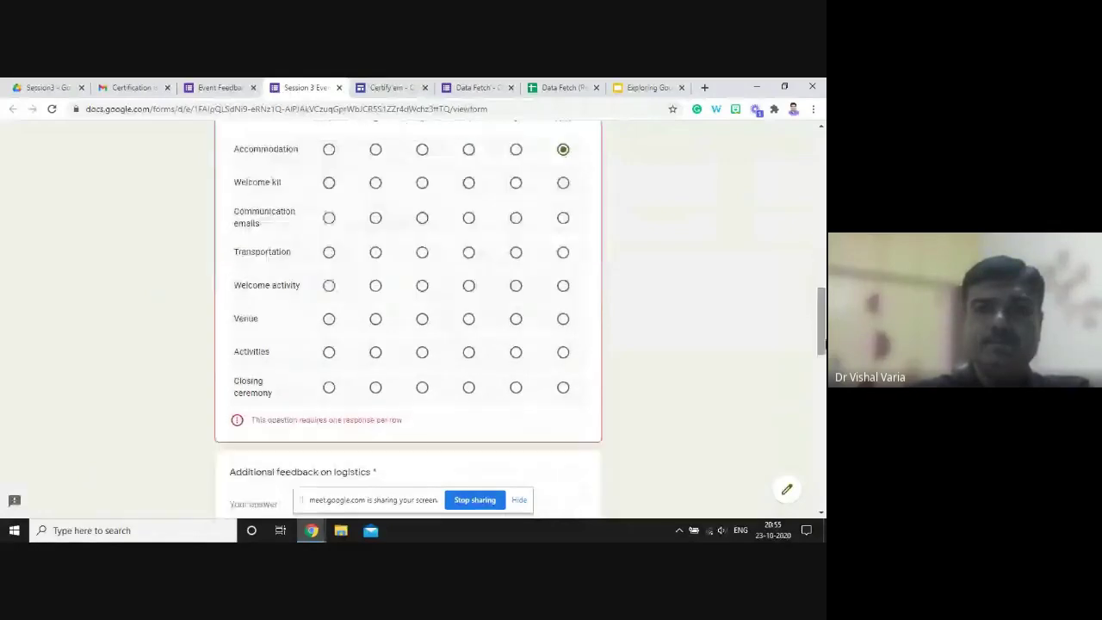
pyautogui.click(563, 183)
pyautogui.click(563, 218)
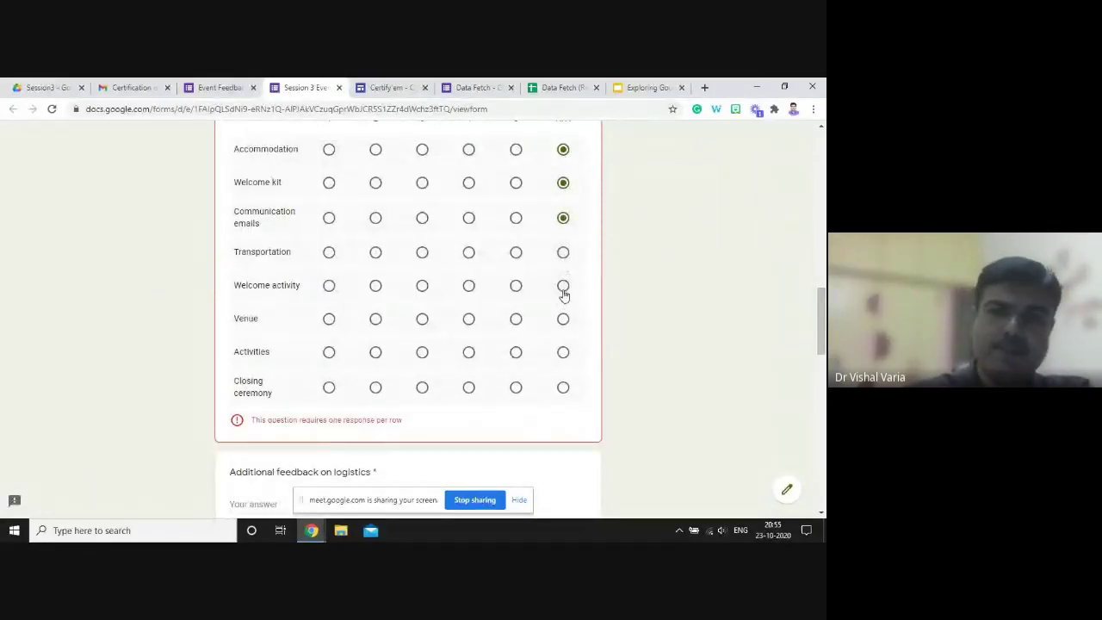
pyautogui.click(563, 286)
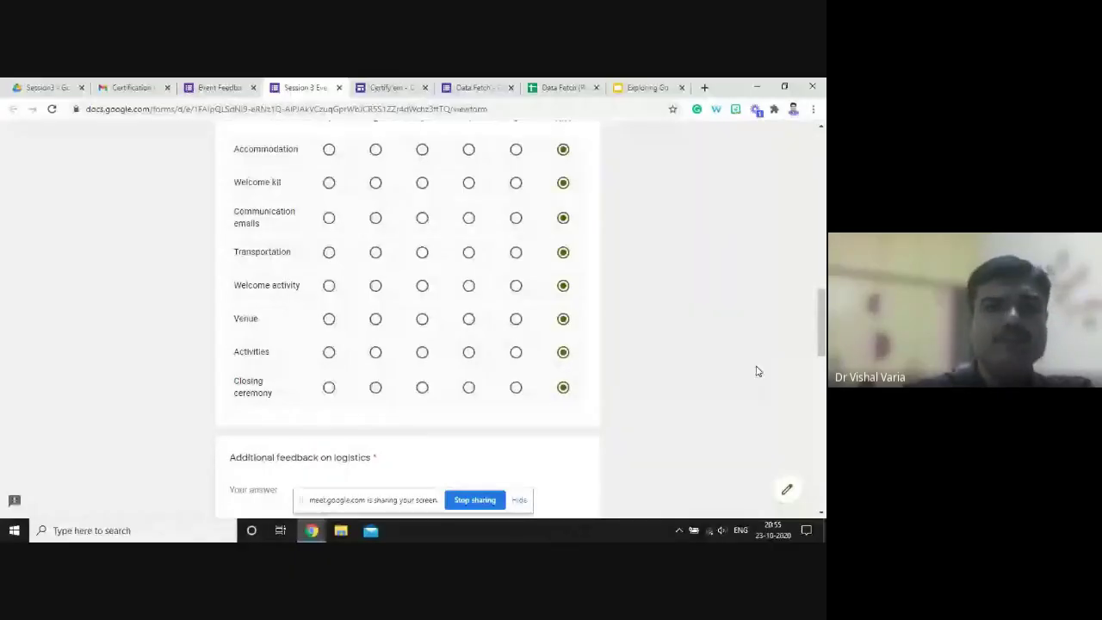
pyautogui.click(822, 419)
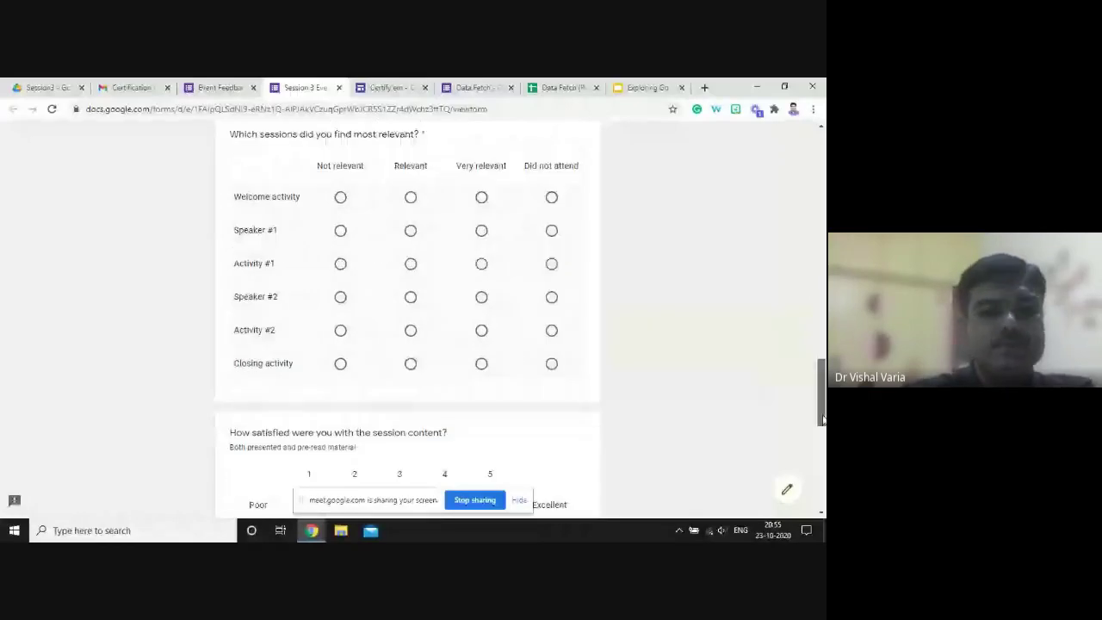
pyautogui.scroll(1, 273, 174)
# - Answer the logistics feedback question with 'nothing'
pyautogui.click(273, 174)
pyautogui.write('ncgthi')
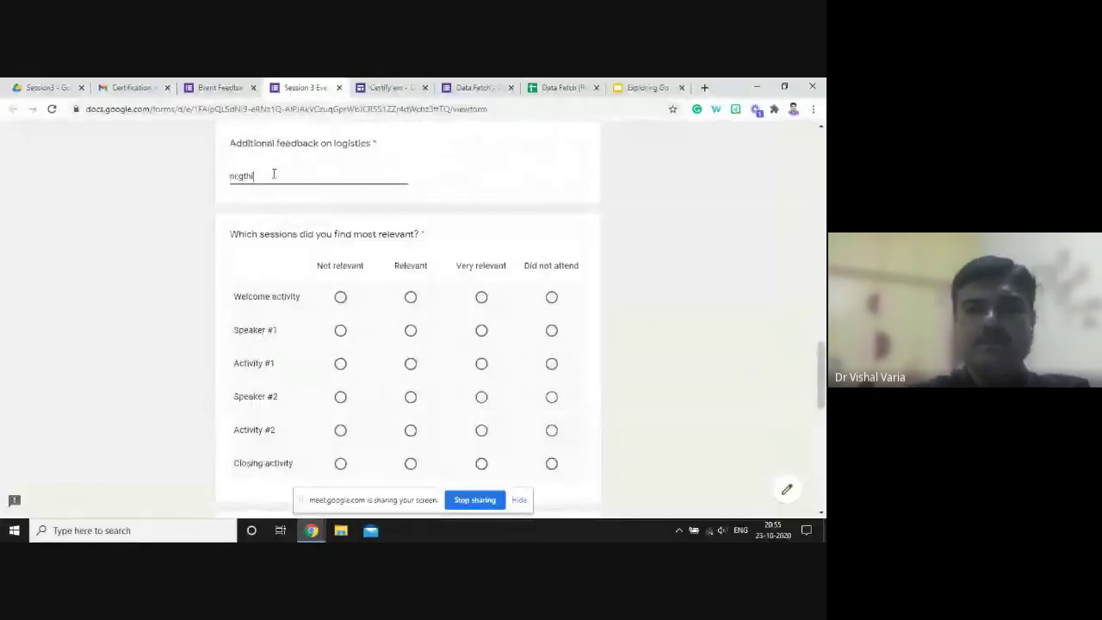
pyautogui.press('BackSpace')
pyautogui.press('BackSpace')
pyautogui.press('BackSpace')
pyautogui.write('hing')
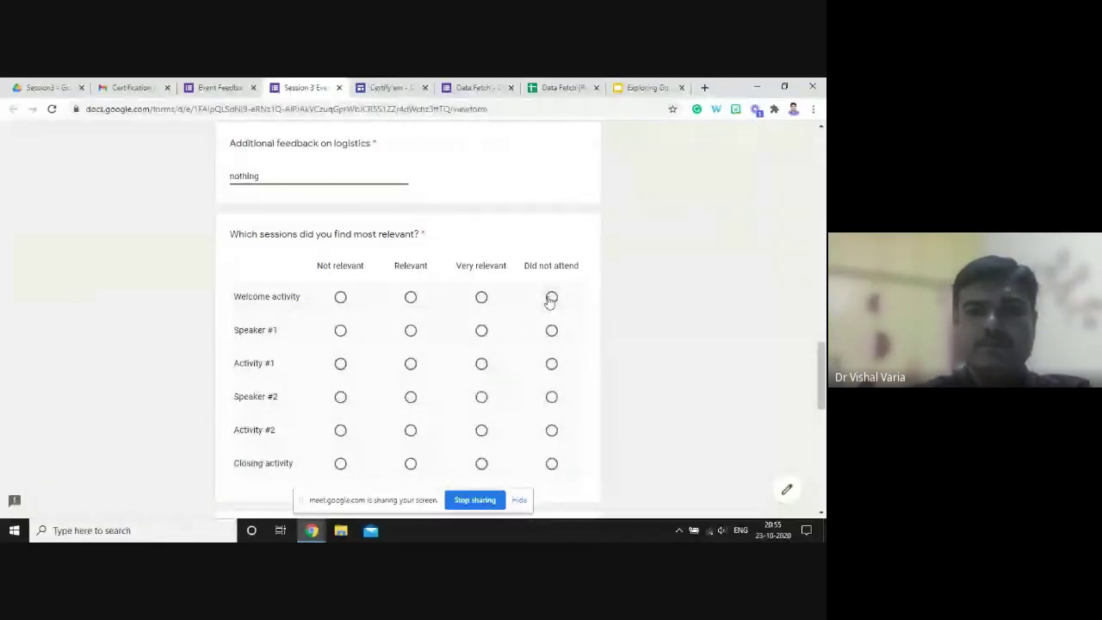
# - Mark every session, from Welcome activity to Closing activity, as Did not attend
pyautogui.click(551, 297)
pyautogui.click(551, 330)
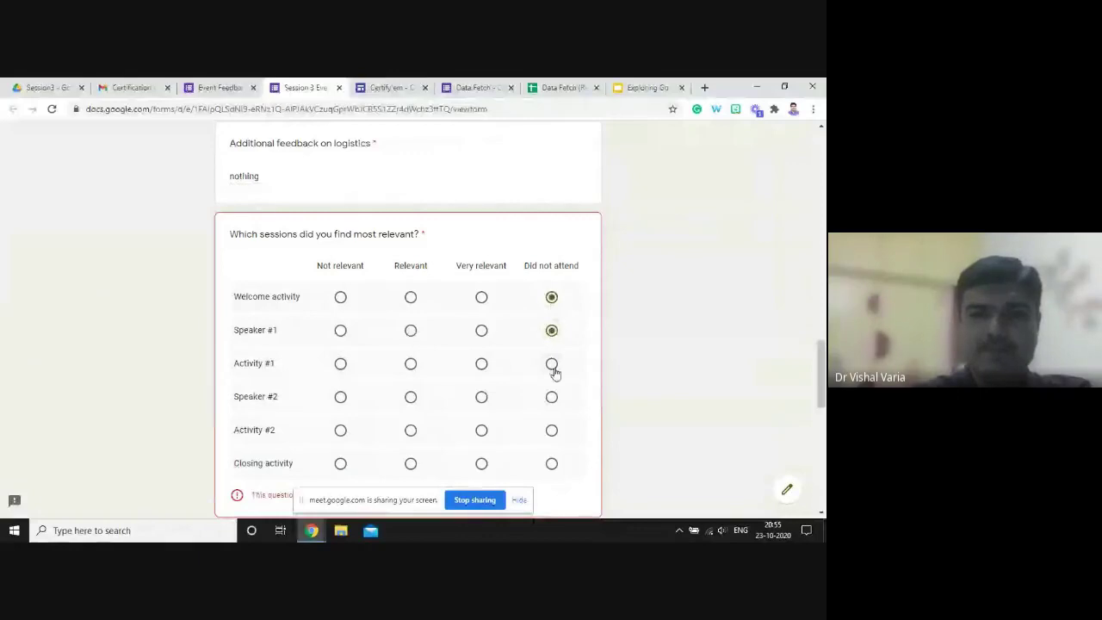
pyautogui.click(552, 366)
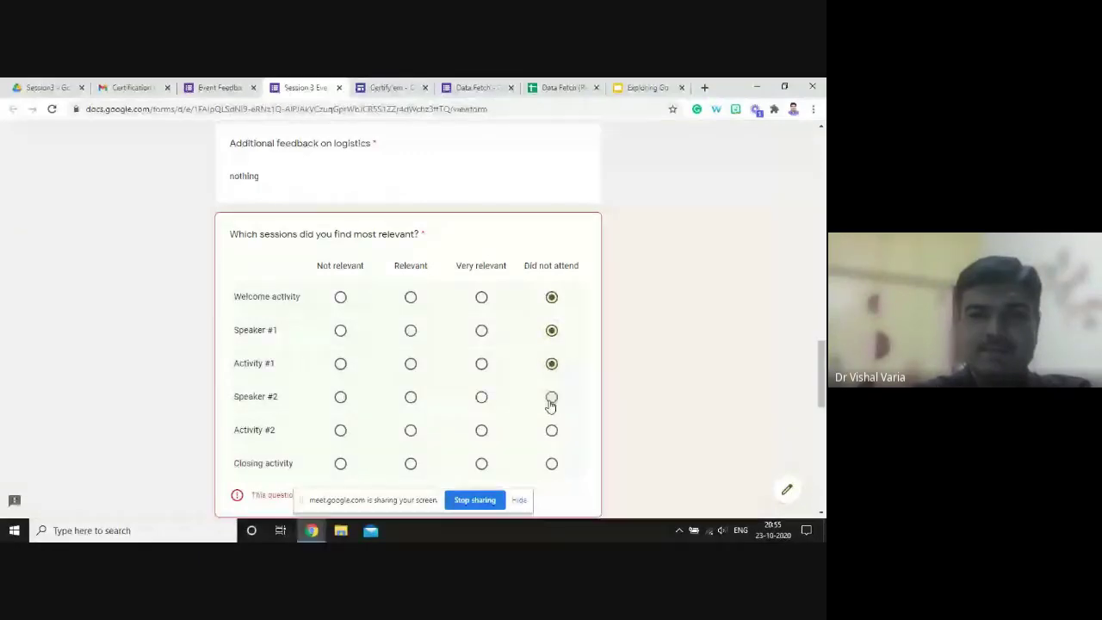
pyautogui.click(551, 429)
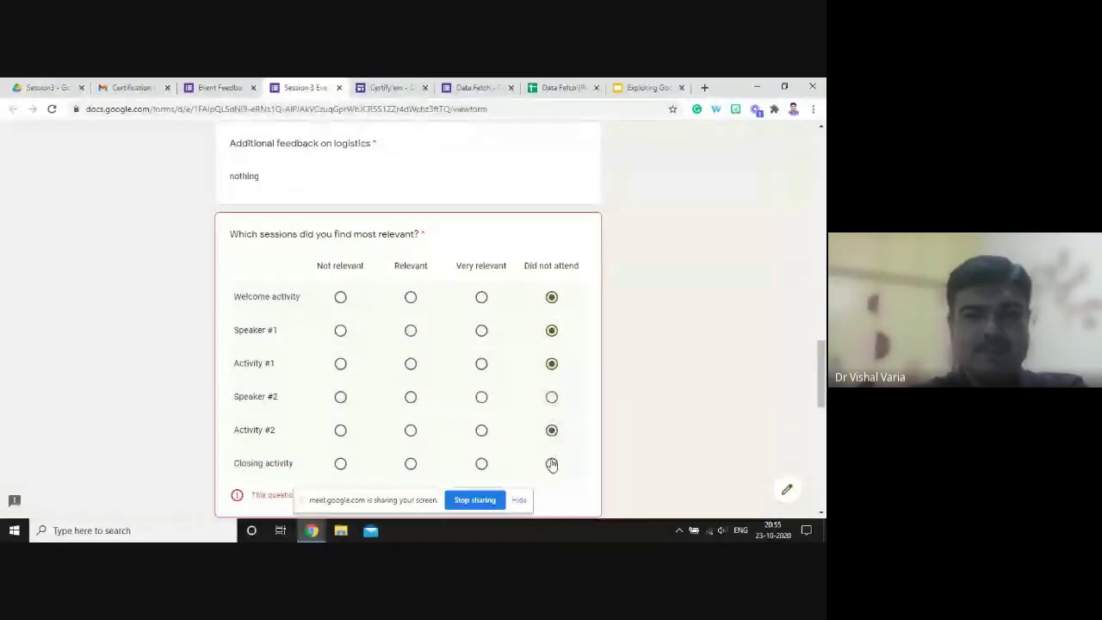
pyautogui.click(551, 464)
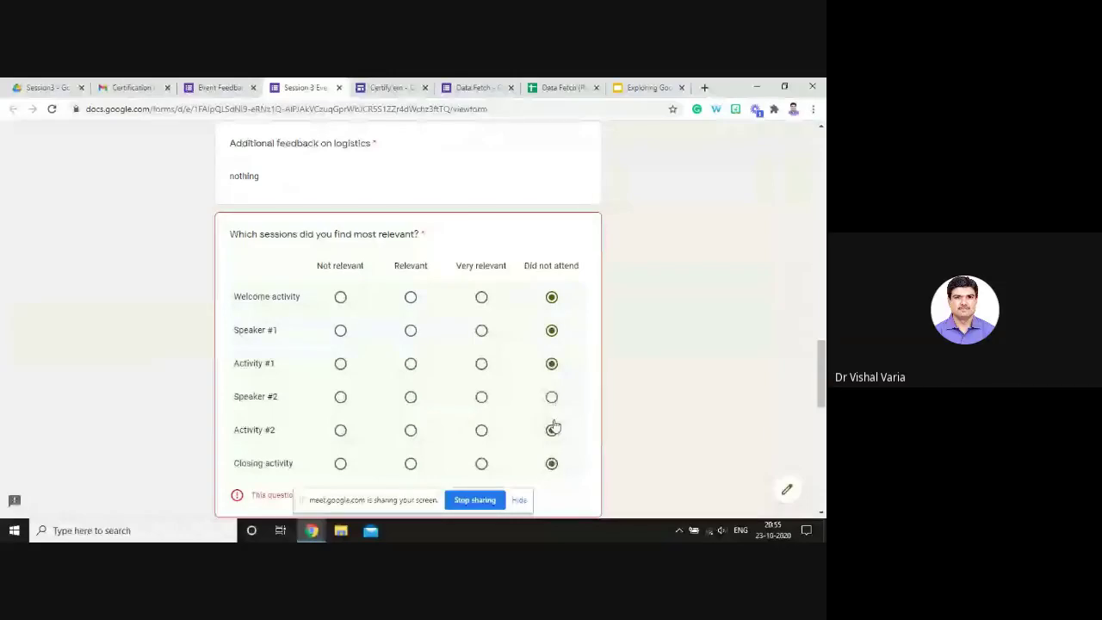
pyautogui.click(551, 397)
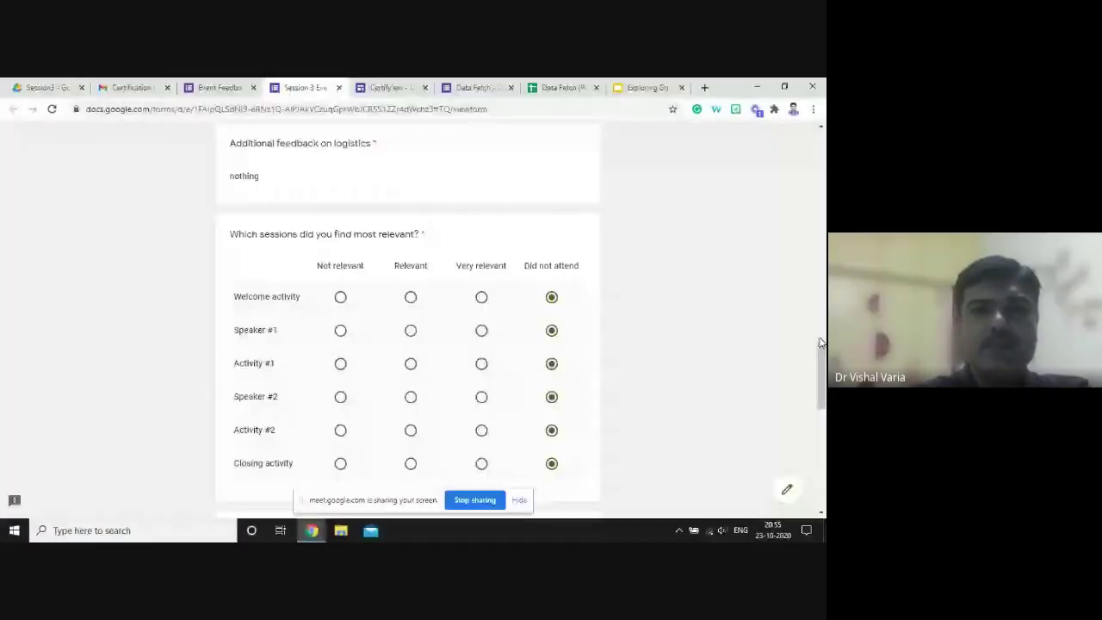
pyautogui.moveTo(820, 343); pyautogui.dragTo(820, 423)
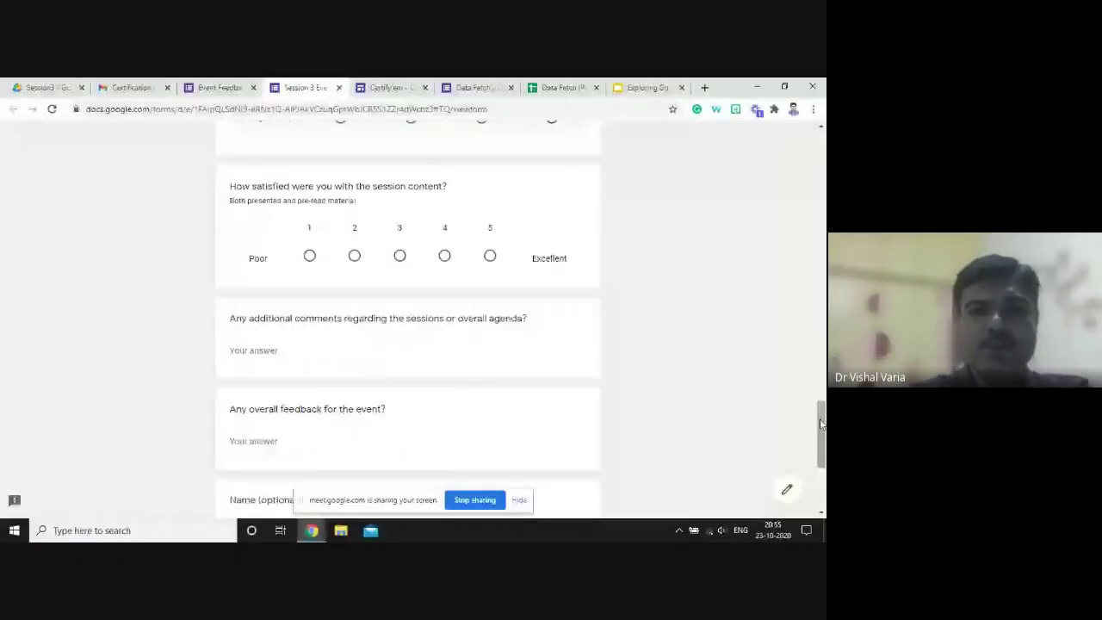
# - Rate the session content 5 and submit the feedback form
pyautogui.click(490, 257)
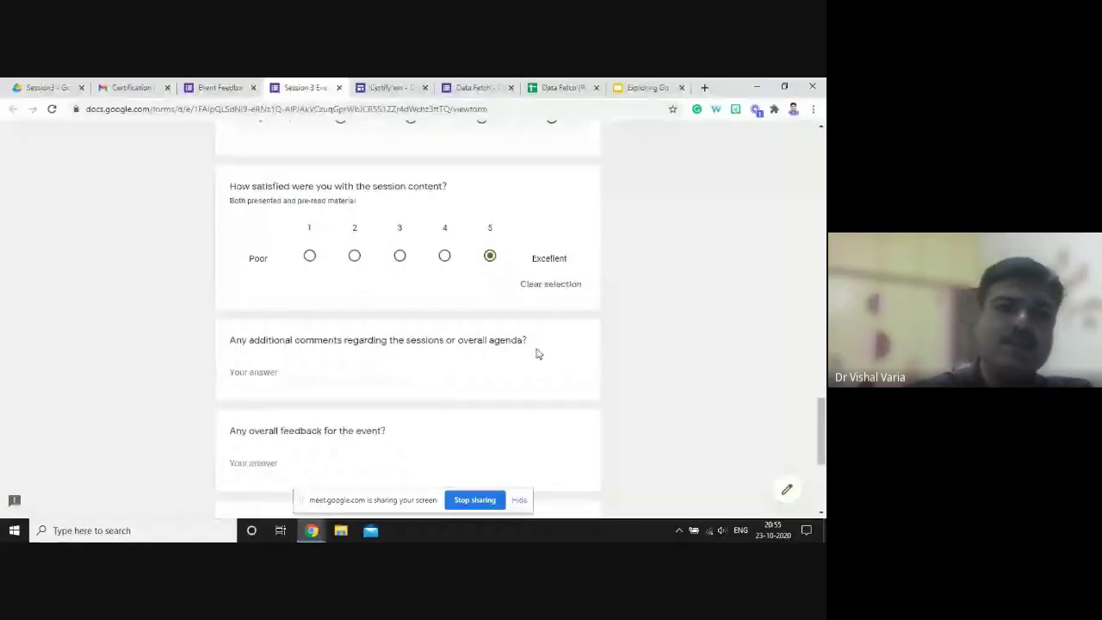
pyautogui.moveTo(822, 416); pyautogui.dragTo(822, 452)
pyautogui.click(244, 417)
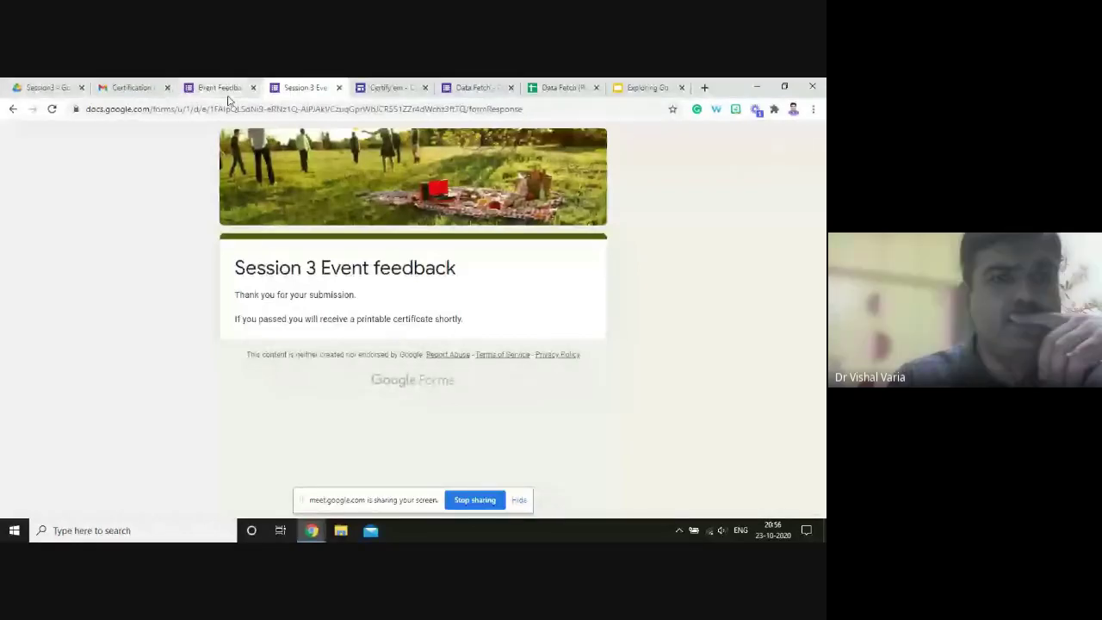
# - Open the newly arrived 'Here your certificate' message from the Gmail inbox
pyautogui.click(129, 89)
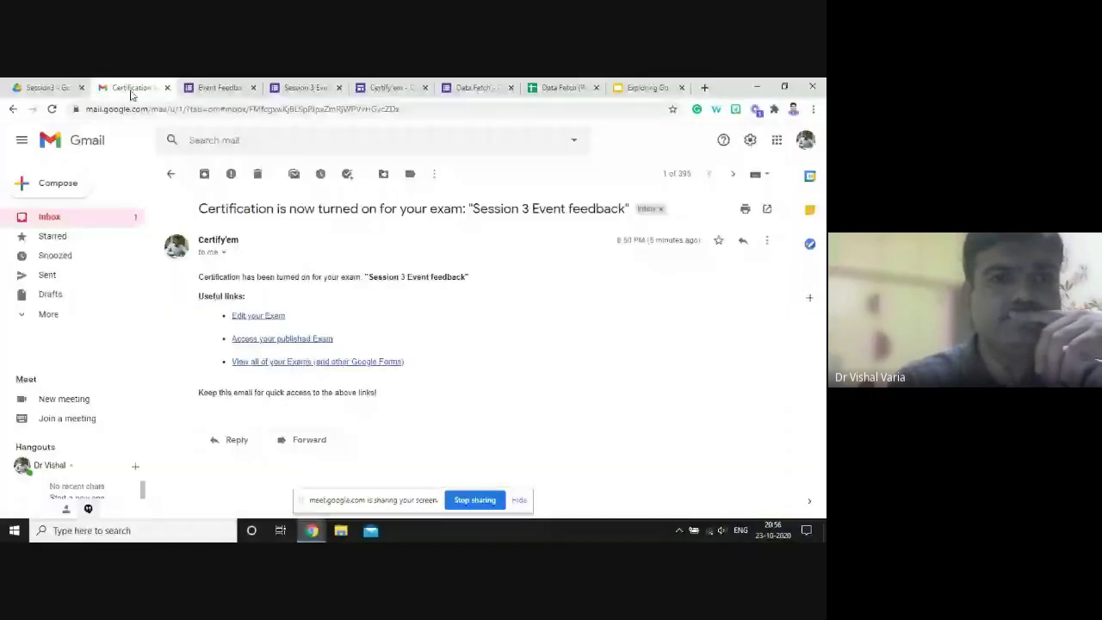
pyautogui.click(50, 217)
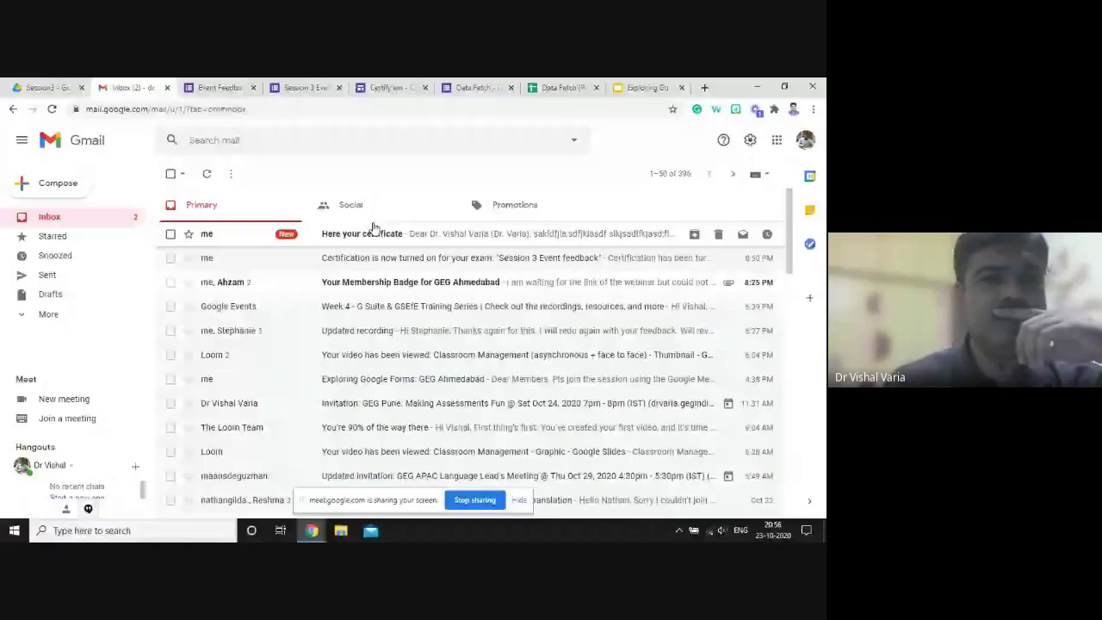
pyautogui.click(299, 234)
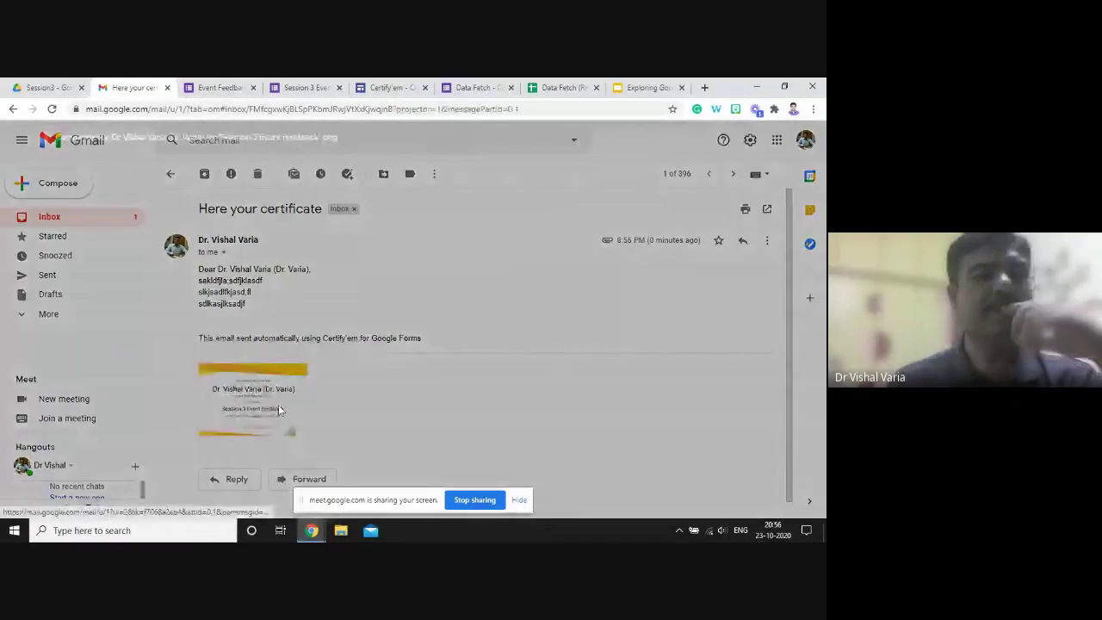
pyautogui.click(278, 405)
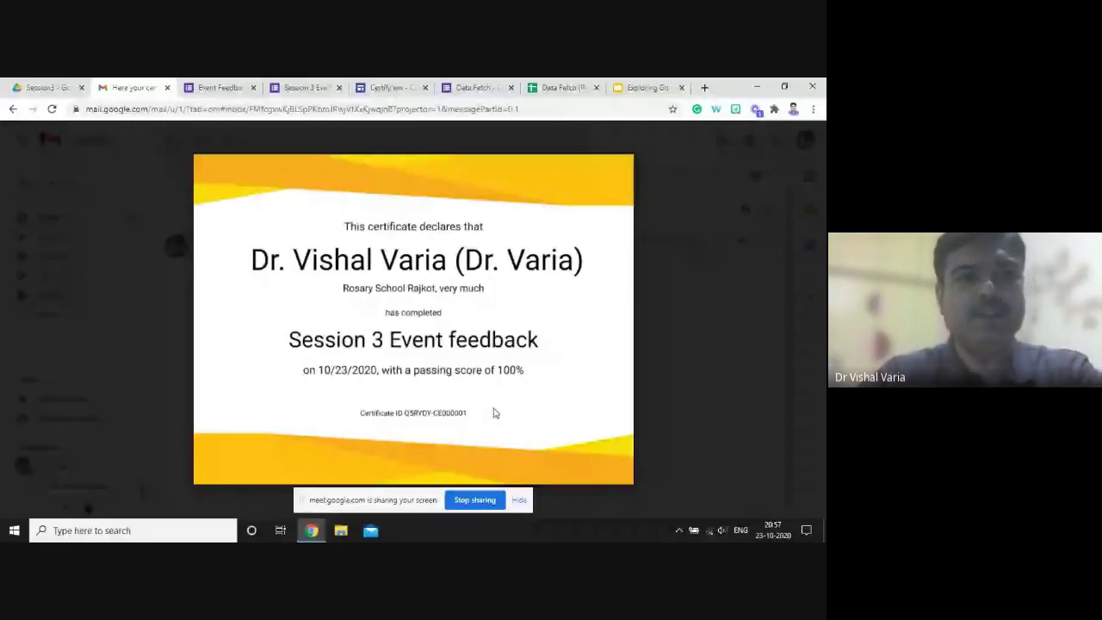
pyautogui.press('Escape')
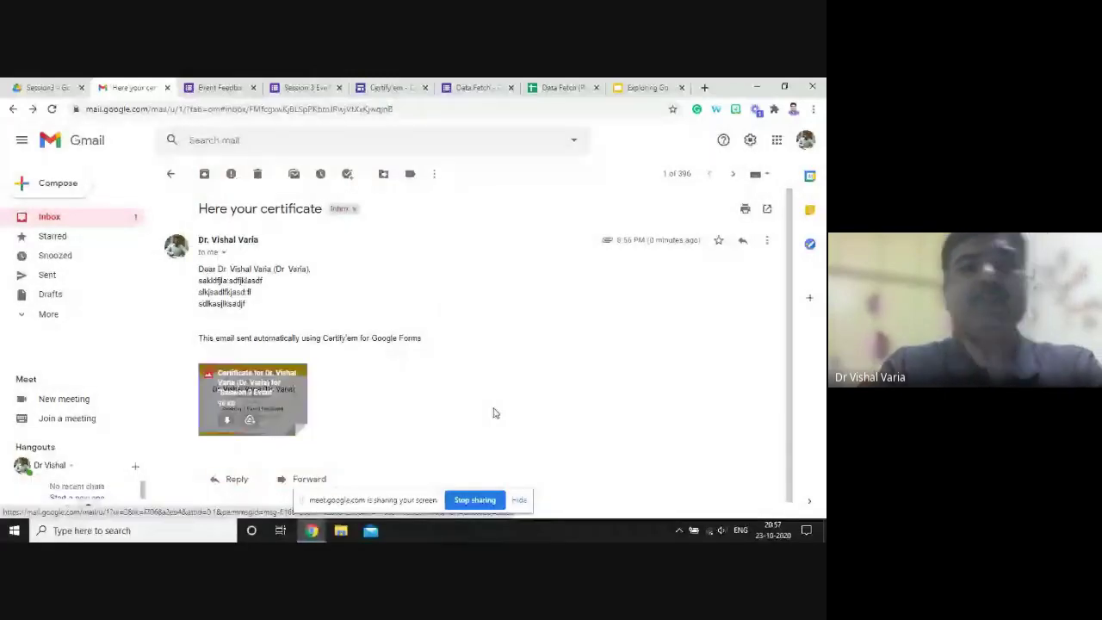
pyautogui.click(48, 87)
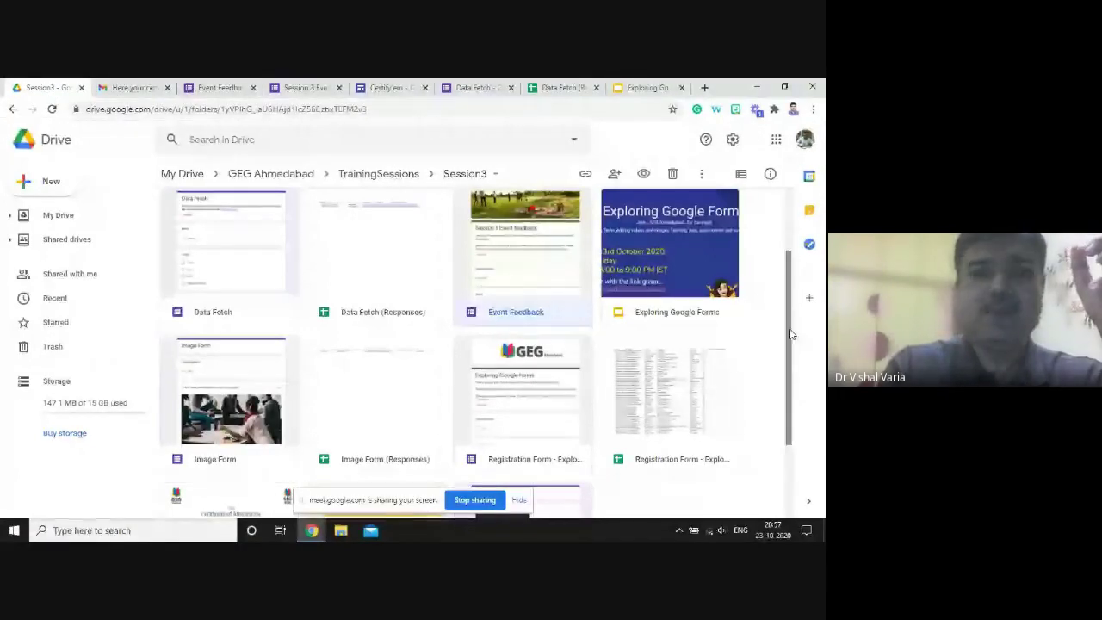
# - Go up to My Drive and open the Certify'em Records spreadsheet
pyautogui.moveTo(792, 334); pyautogui.dragTo(792, 457)
pyautogui.scroll(5, 780, 392)
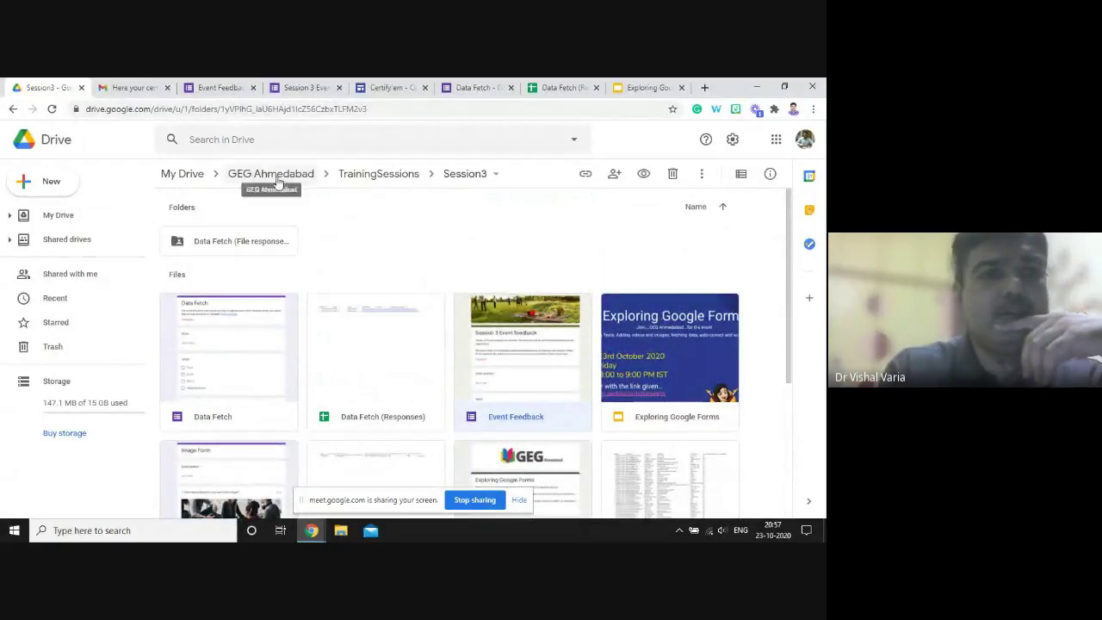
pyautogui.click(198, 176)
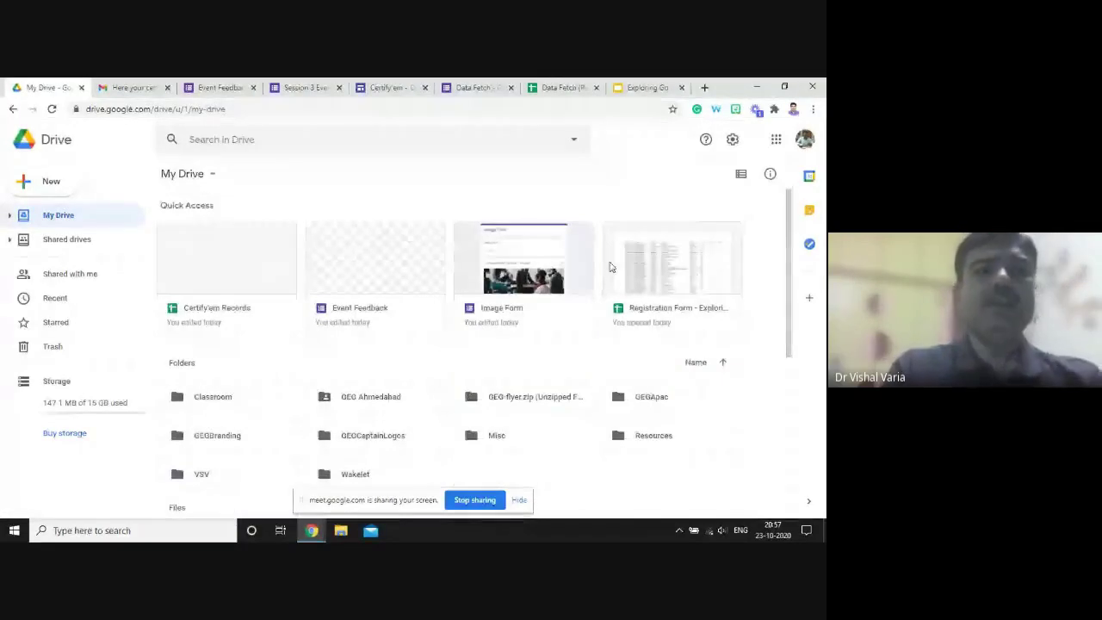
pyautogui.click(220, 276)
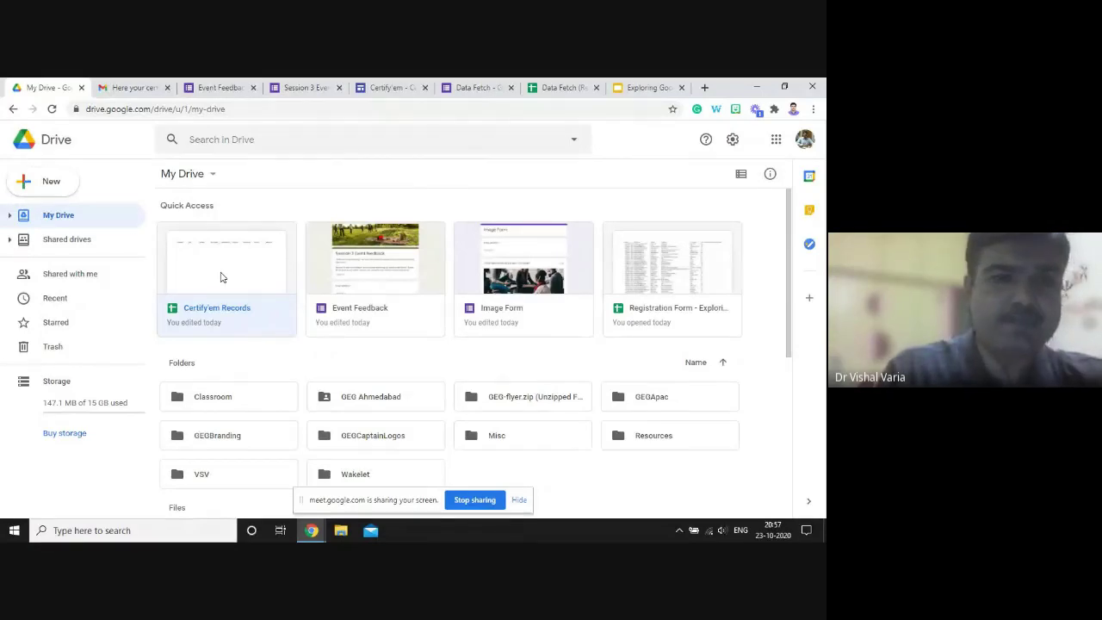
pyautogui.doubleClick(220, 277)
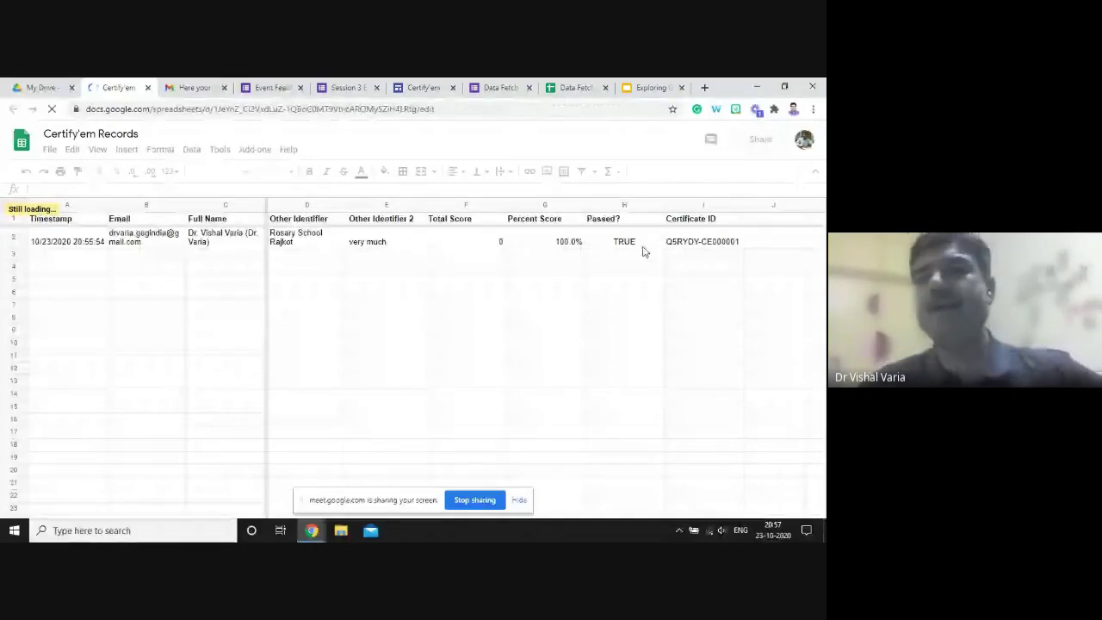
# - Check the certificate ID logged in cell I2, then close the Certify'em Records tab
pyautogui.click(697, 245)
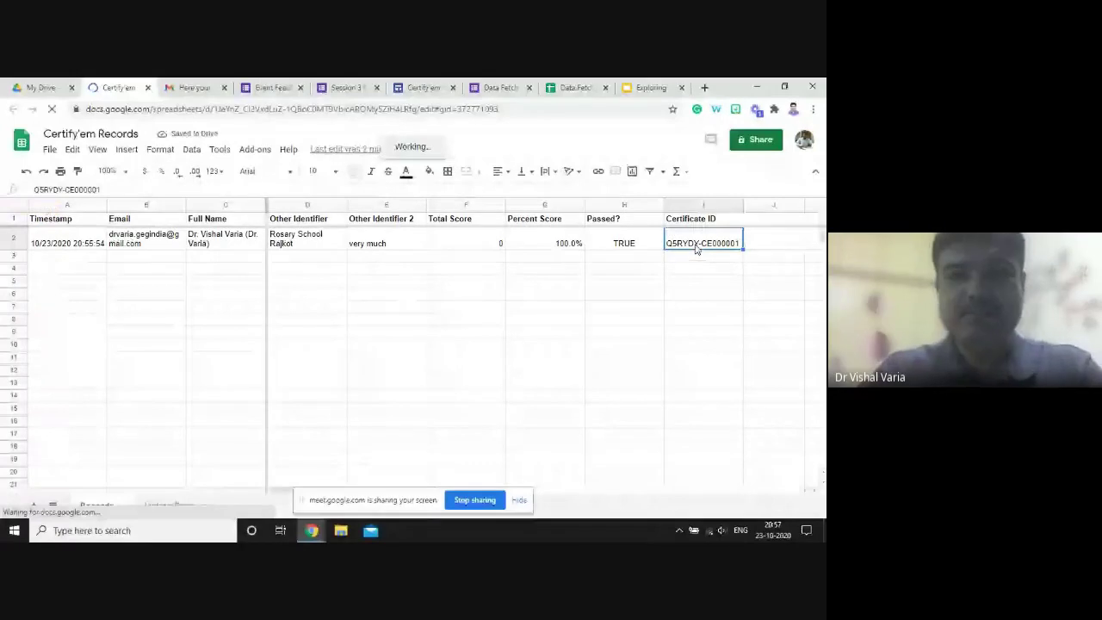
pyautogui.hotkey('alt', 'Tab')
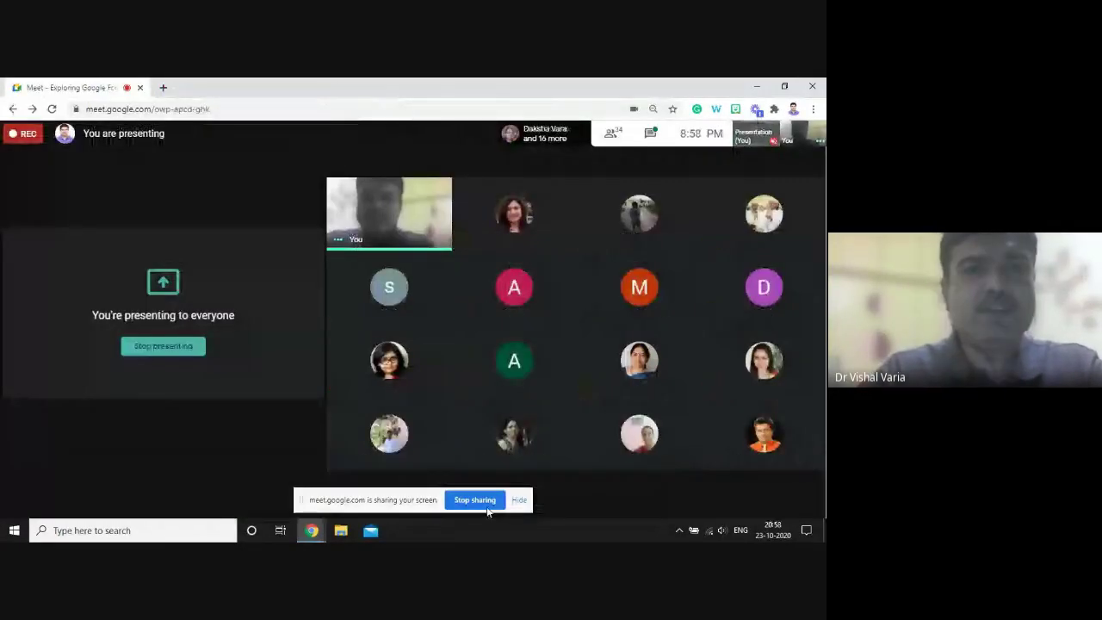
pyautogui.hotkey('alt', 'Tab')
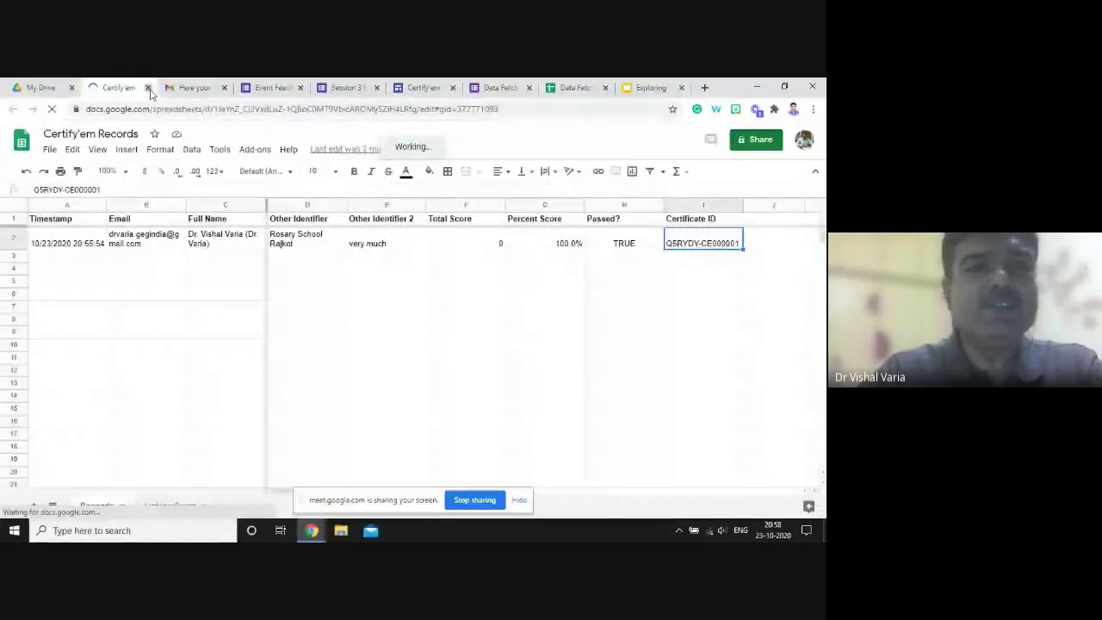
pyautogui.hotkey('ctrl', 'w')
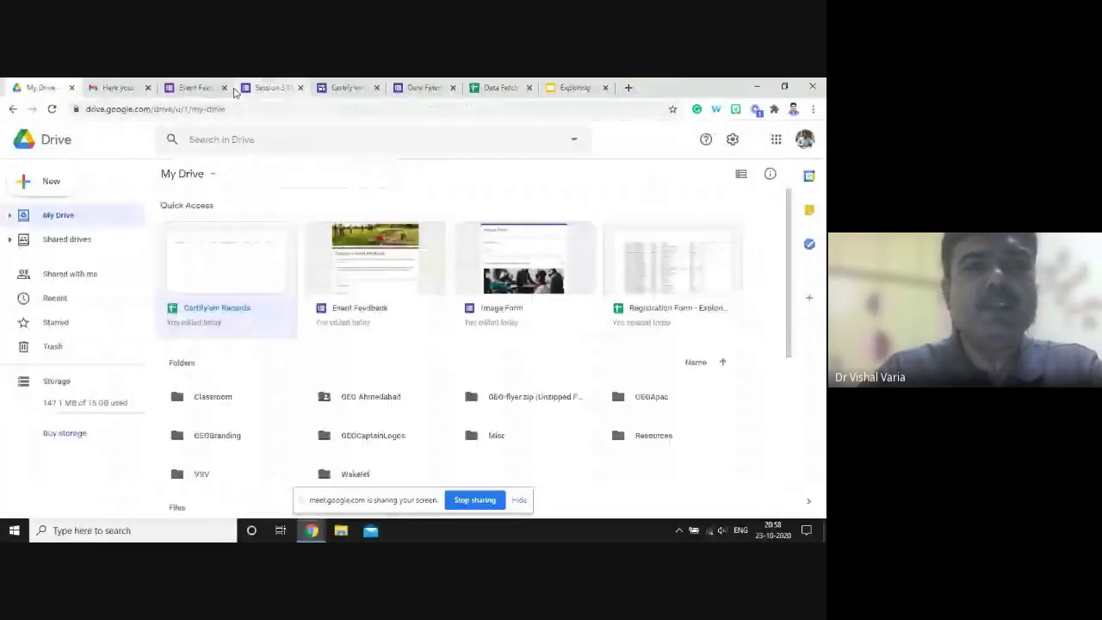
# - Close the Event Feedback, Session 3 confirmation and Certify'em template tabs
pyautogui.click(232, 92)
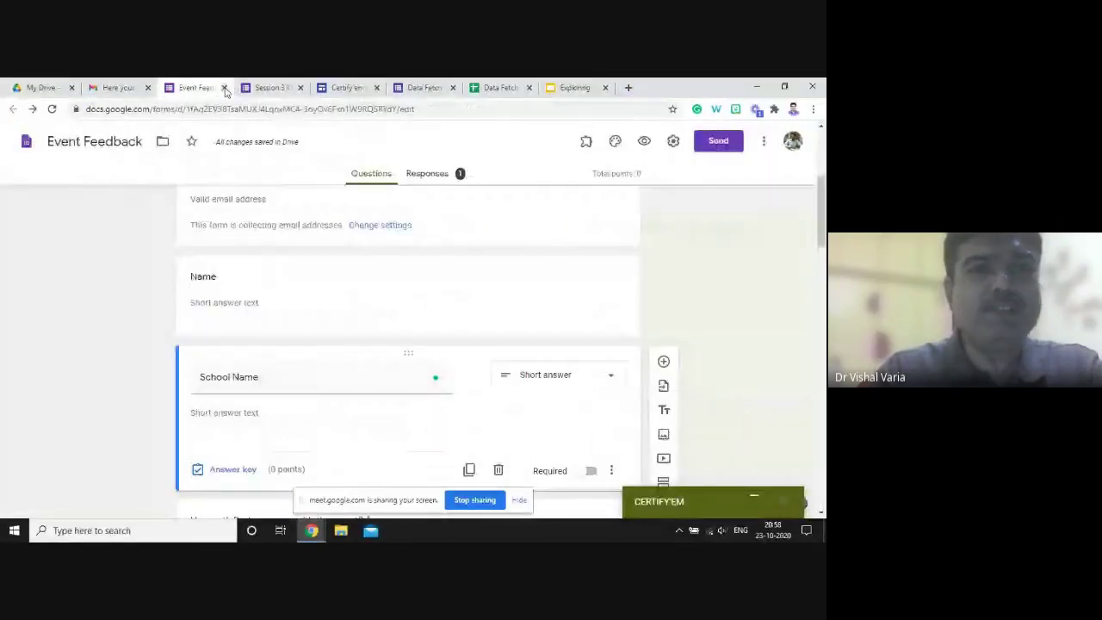
pyautogui.click(223, 88)
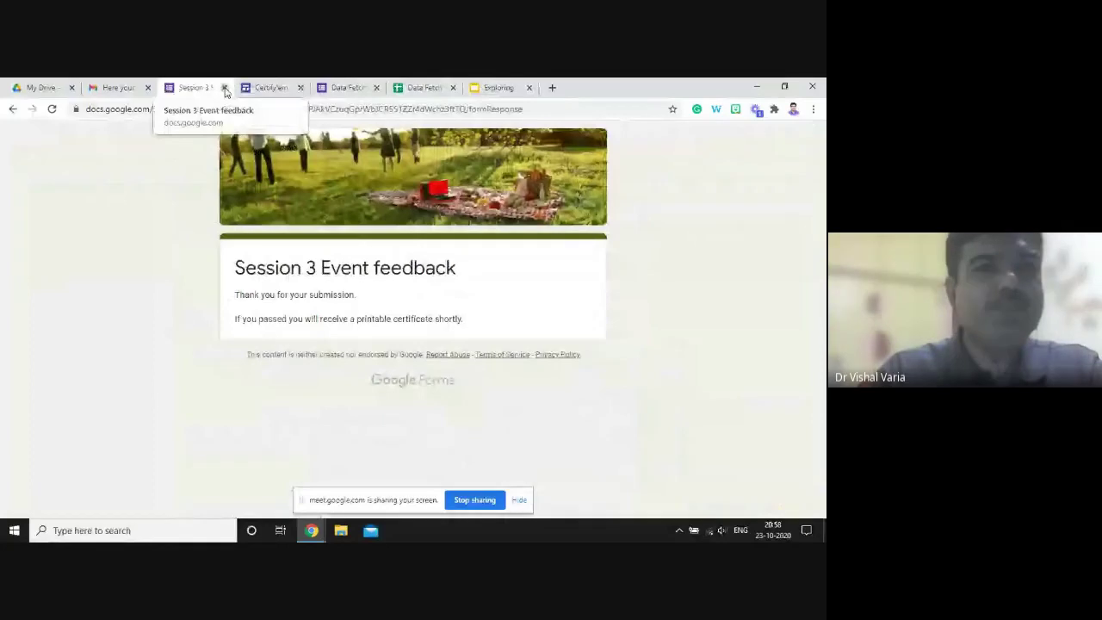
pyautogui.click(224, 88)
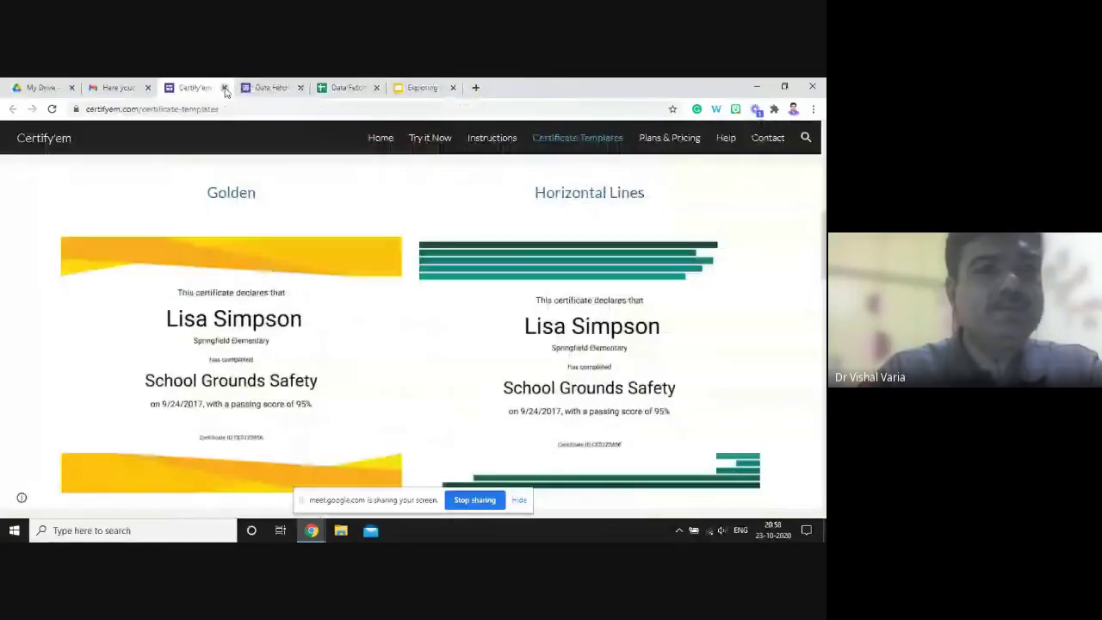
pyautogui.click(224, 88)
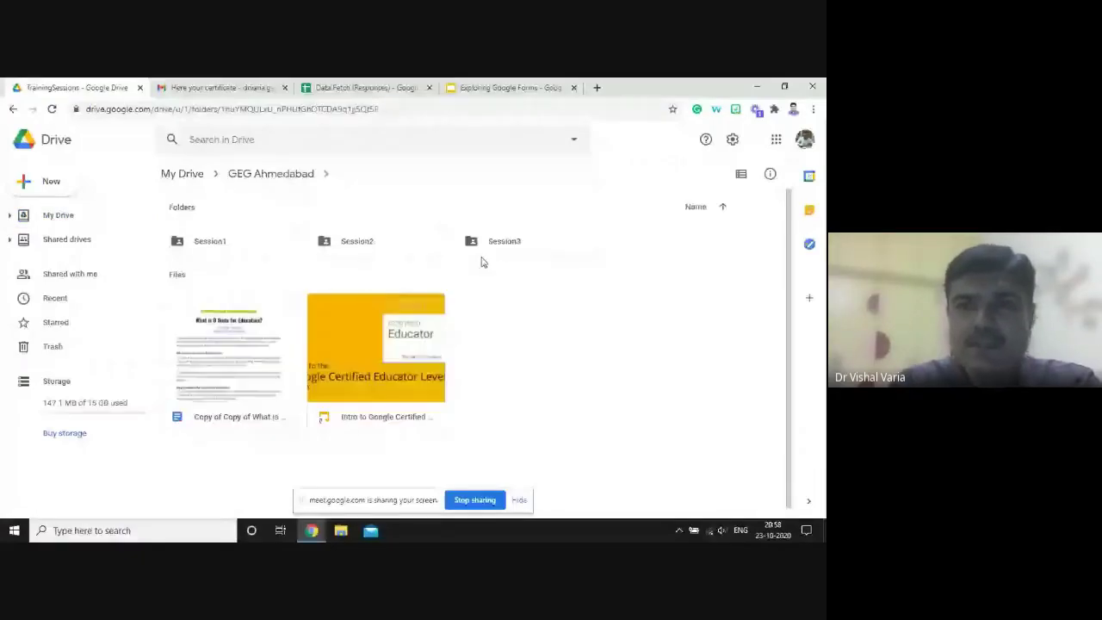
# - Open the Session3 folder in Drive and launch the Session3 Feedback form
pyautogui.doubleClick(498, 250)
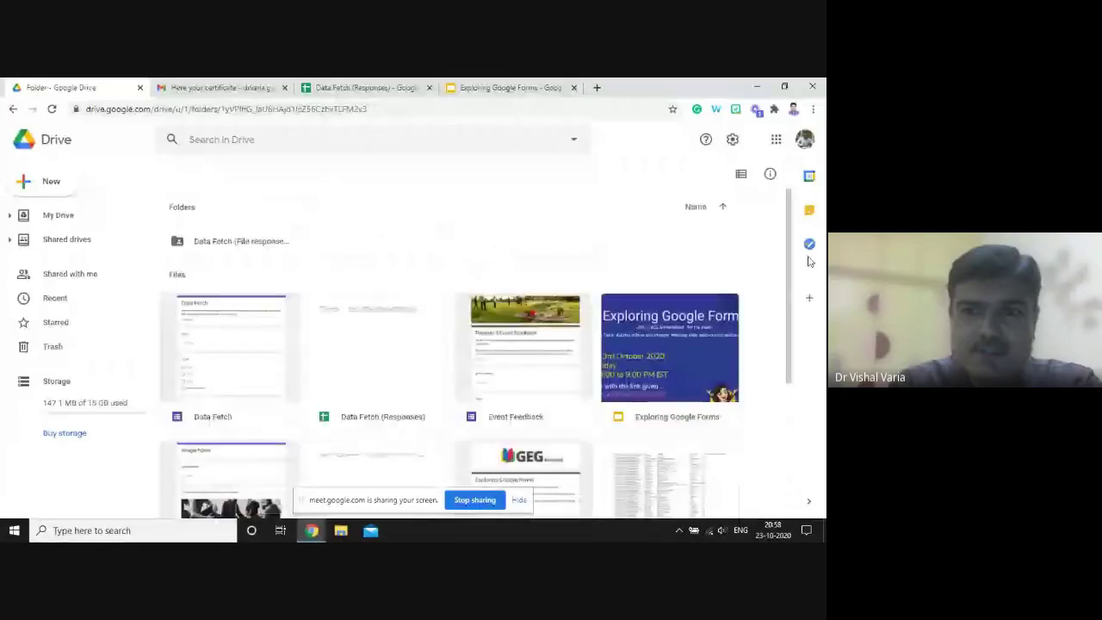
pyautogui.moveTo(785, 301); pyautogui.dragTo(782, 396)
pyautogui.doubleClick(388, 403)
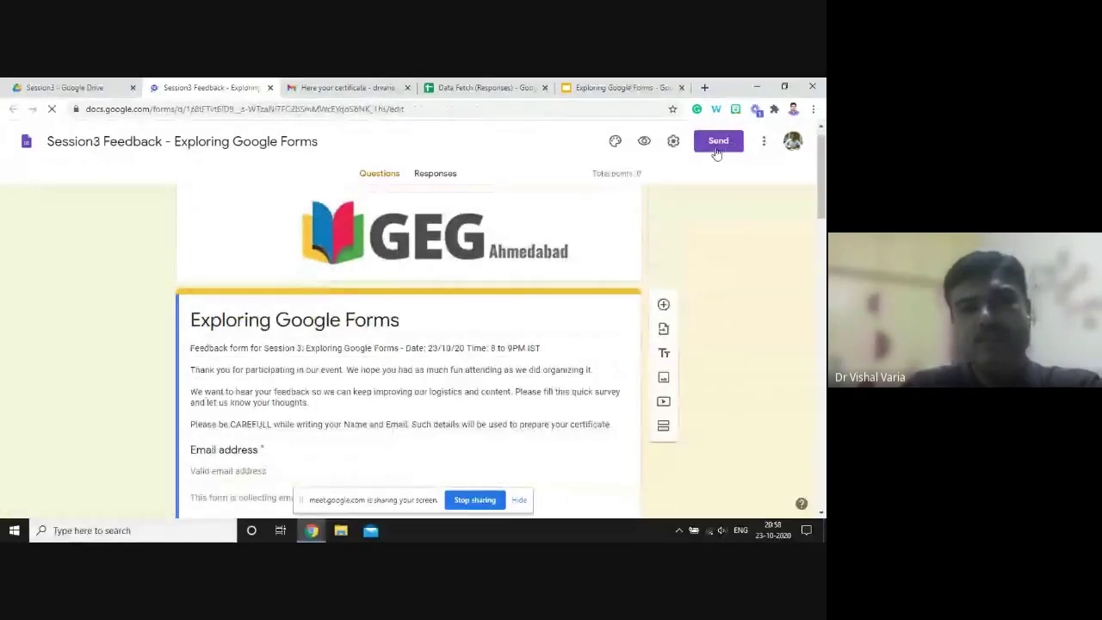
# - Generate a shortened forms.gle share link for the Session3 Feedback form
pyautogui.click(718, 142)
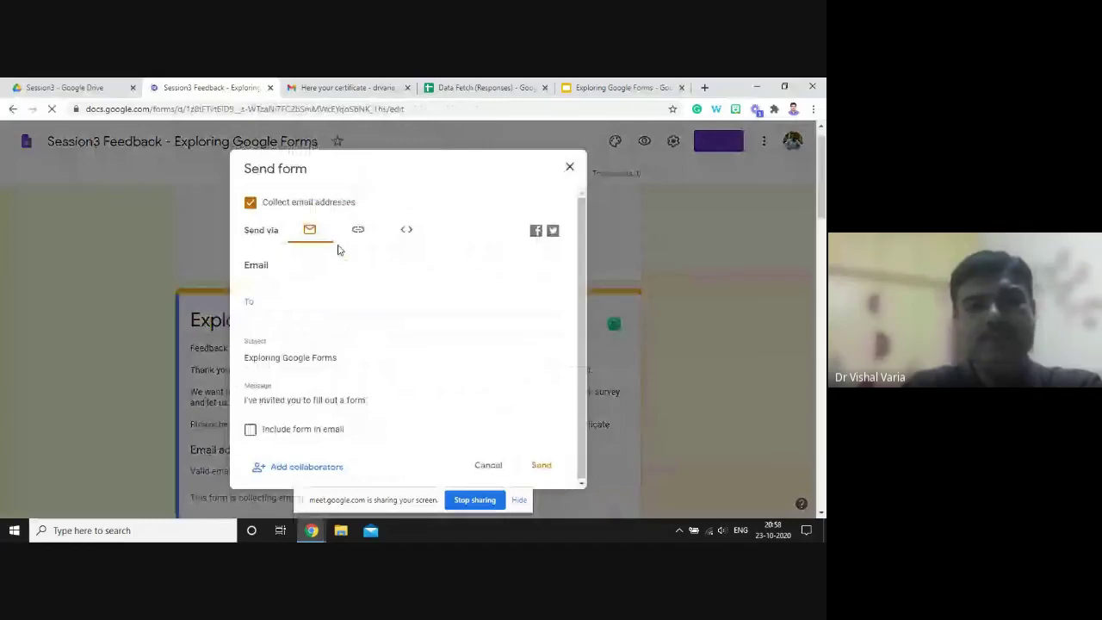
pyautogui.click(358, 229)
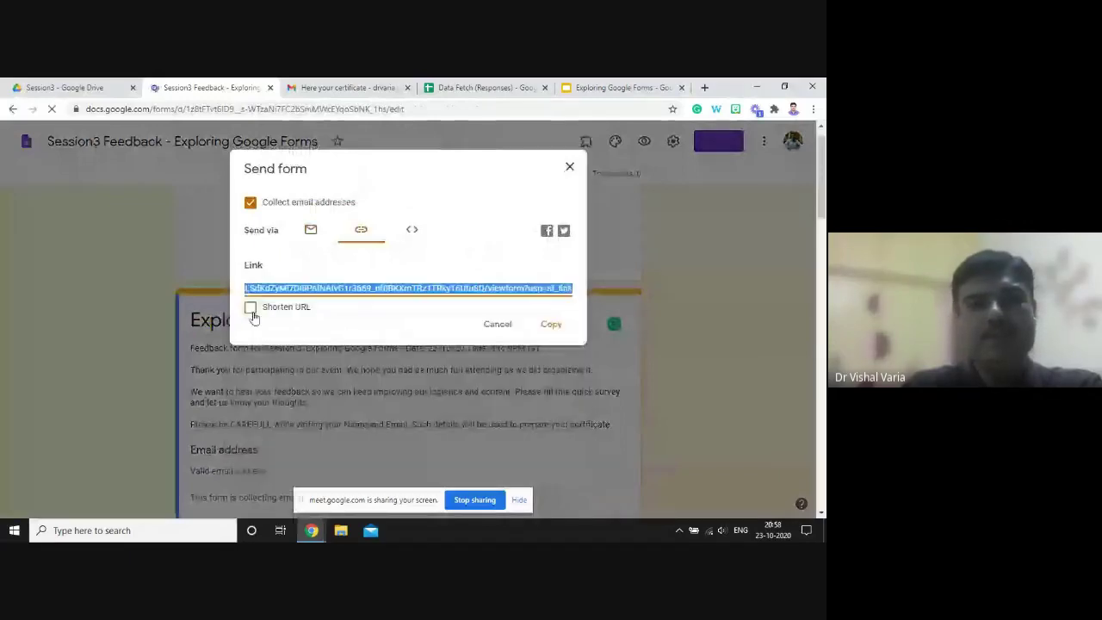
pyautogui.click(251, 309)
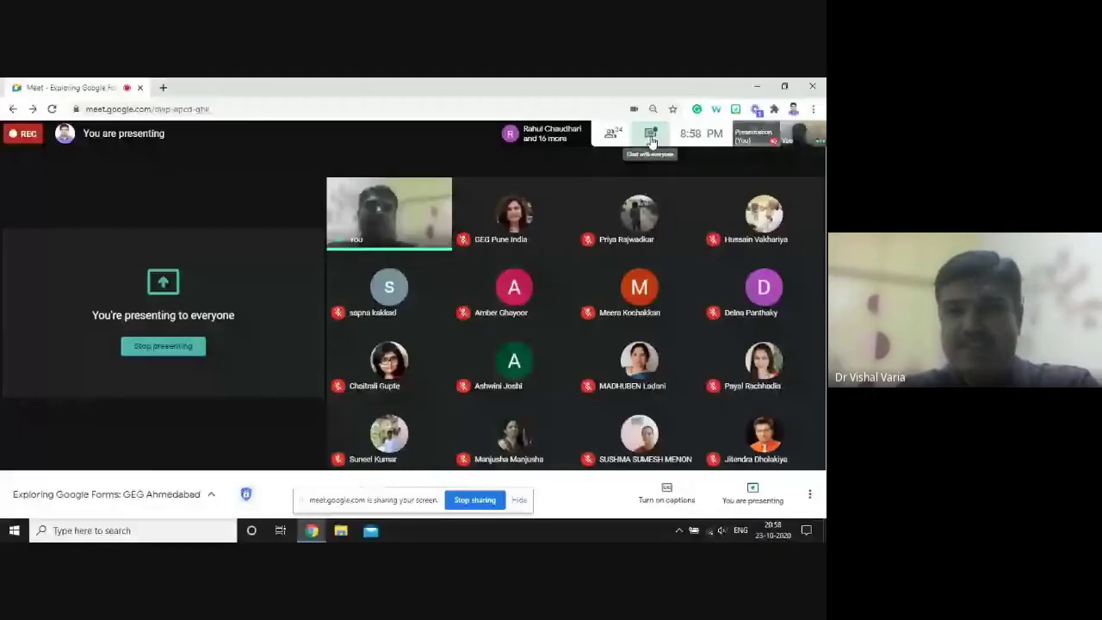
# - Paste the shortened forms.gle feedback link into the Meet chat and send it
pyautogui.click(649, 135)
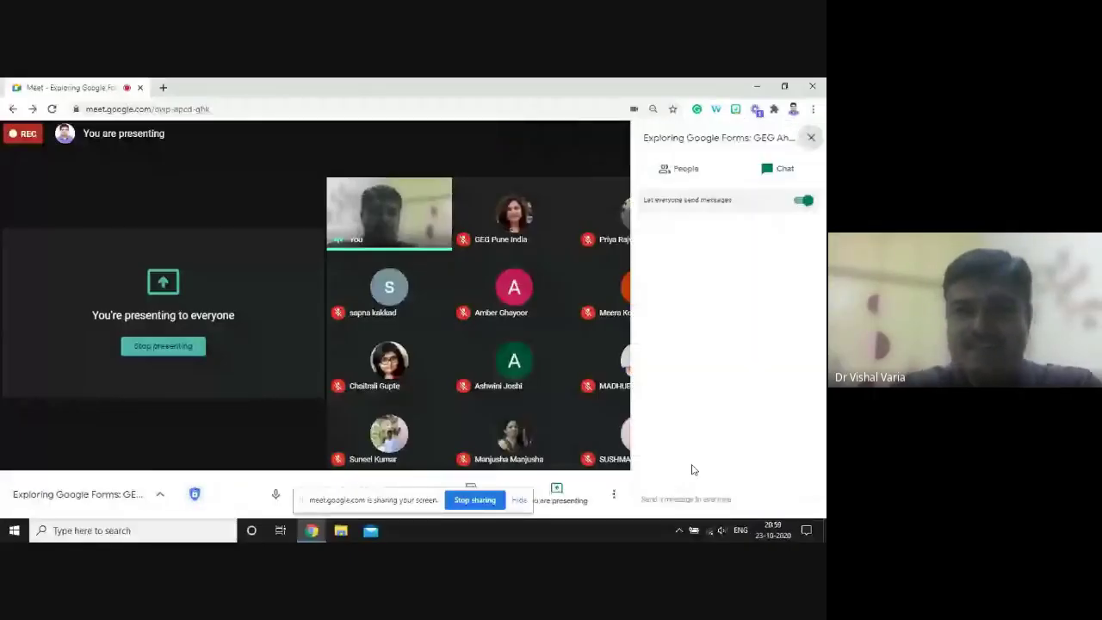
pyautogui.click(689, 498)
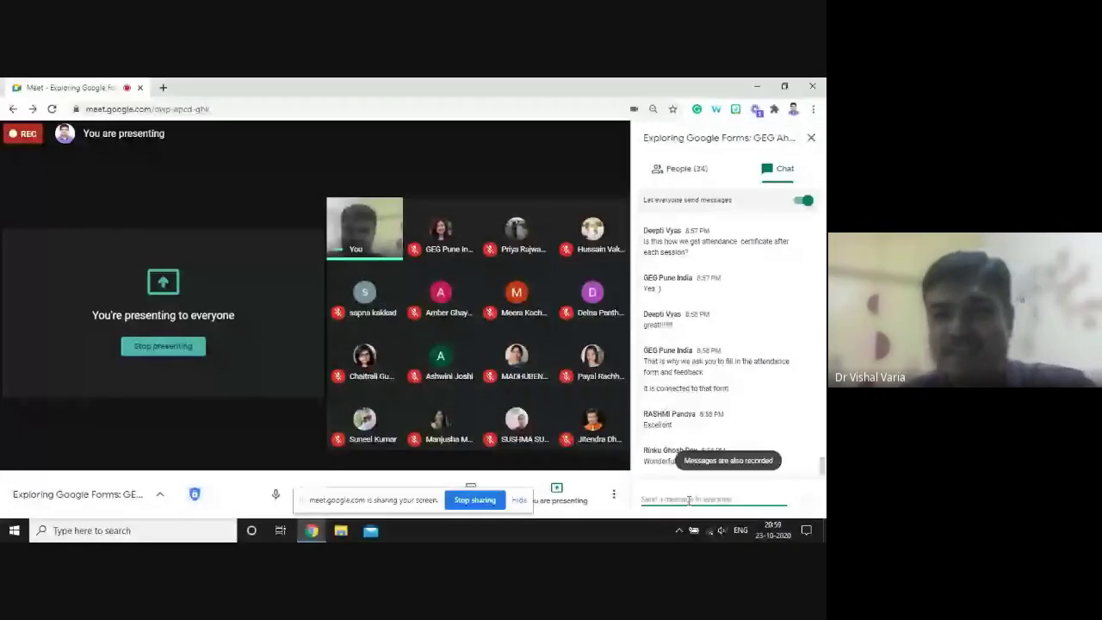
pyautogui.hotkey('ctrl', 'v')
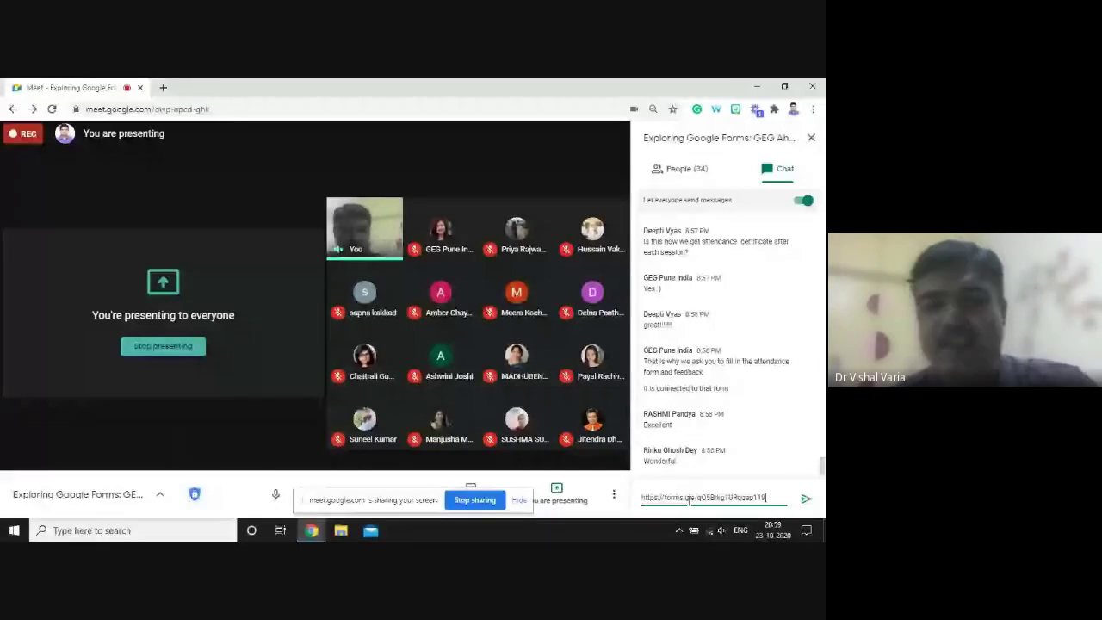
pyautogui.press('Return')
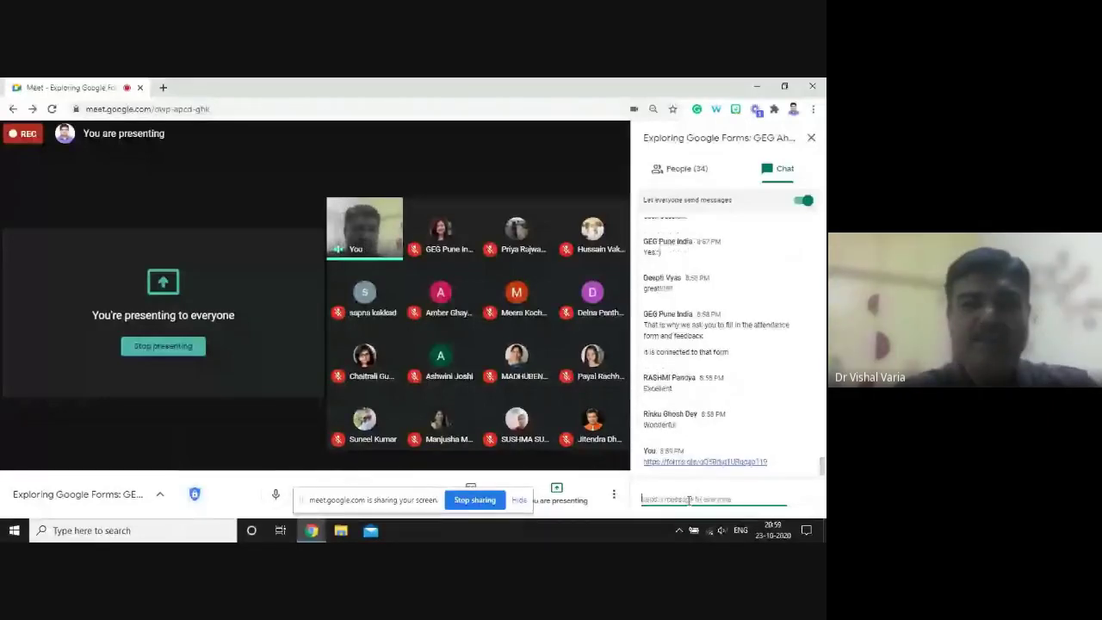